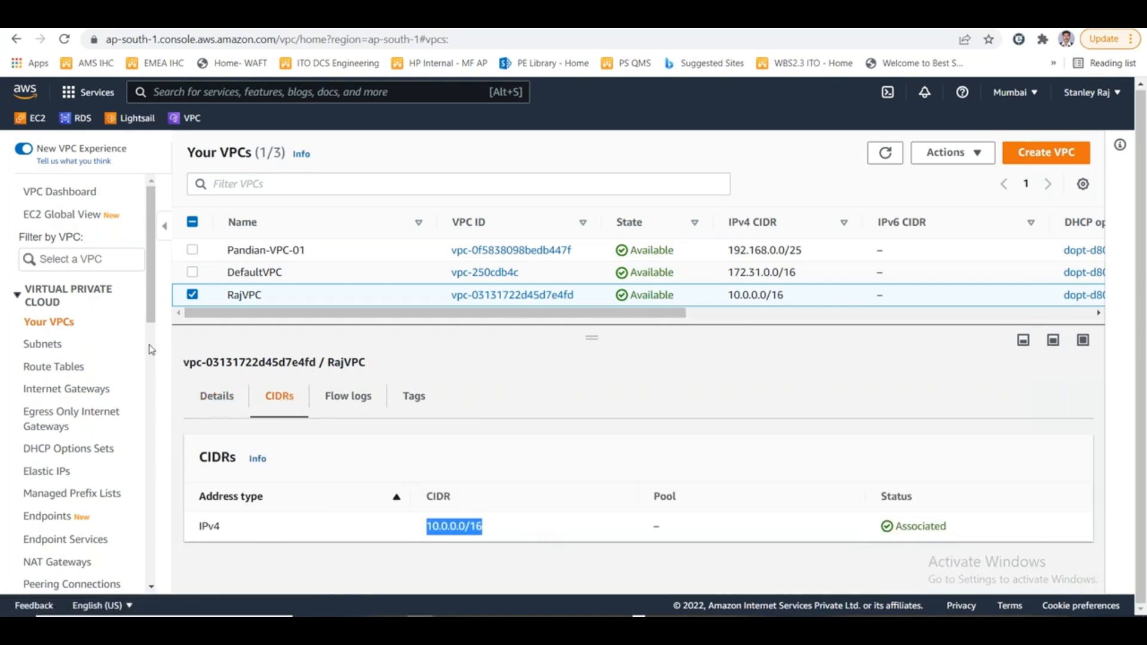
- Review the route table of RajPubSubnet in the subnets list, checking each route's destination and target
{"action": "left_click", "coordinate": [41, 344]}
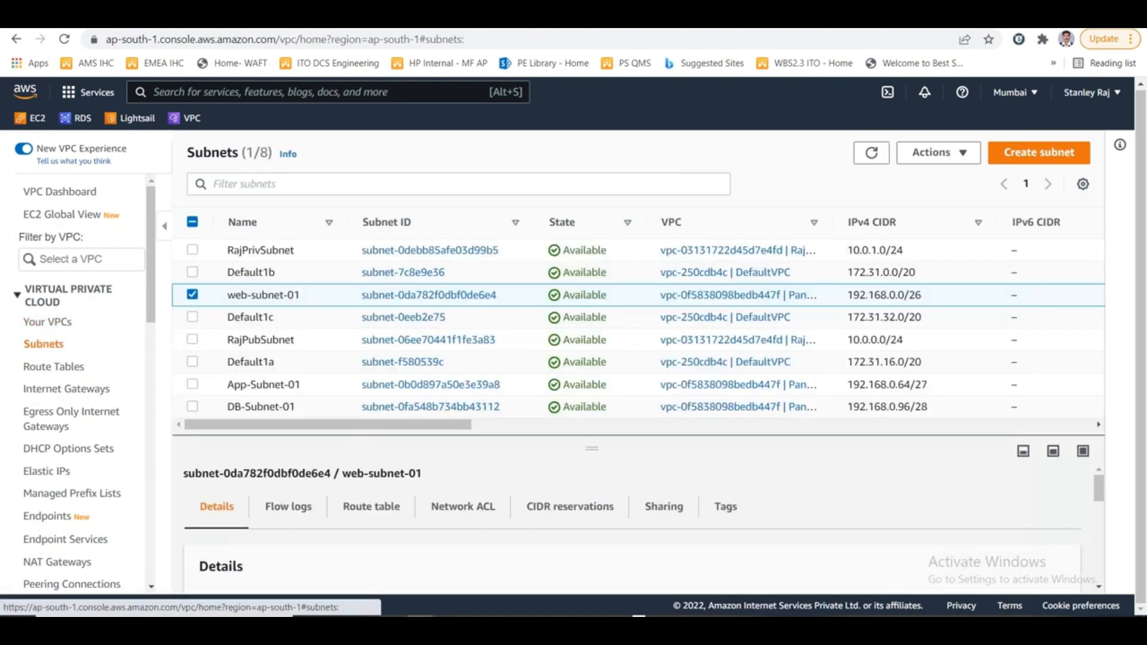
{"action": "left_click", "coordinate": [192, 295]}
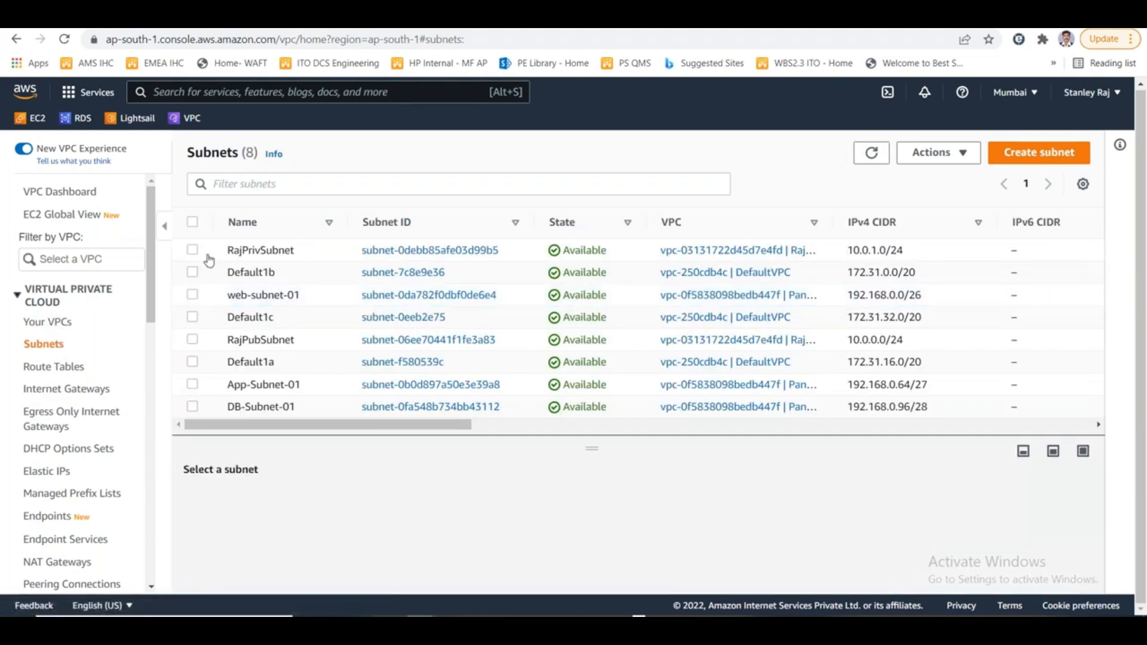
{"action": "left_click", "coordinate": [192, 250]}
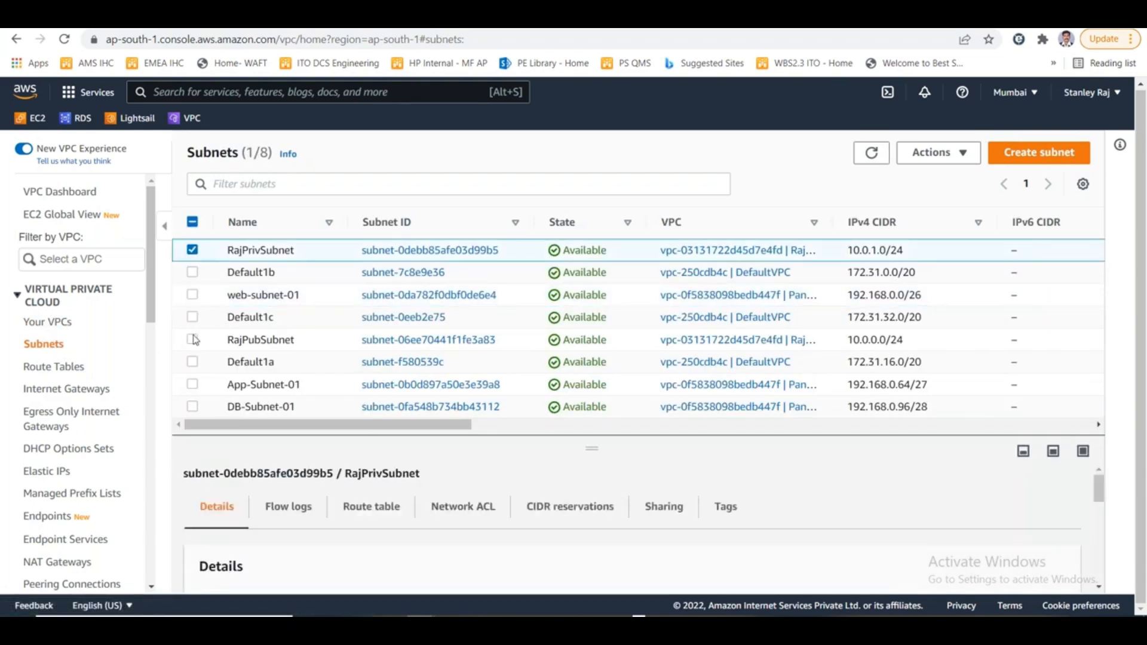
{"action": "left_click", "coordinate": [193, 340]}
{"action": "left_click", "coordinate": [288, 342]}
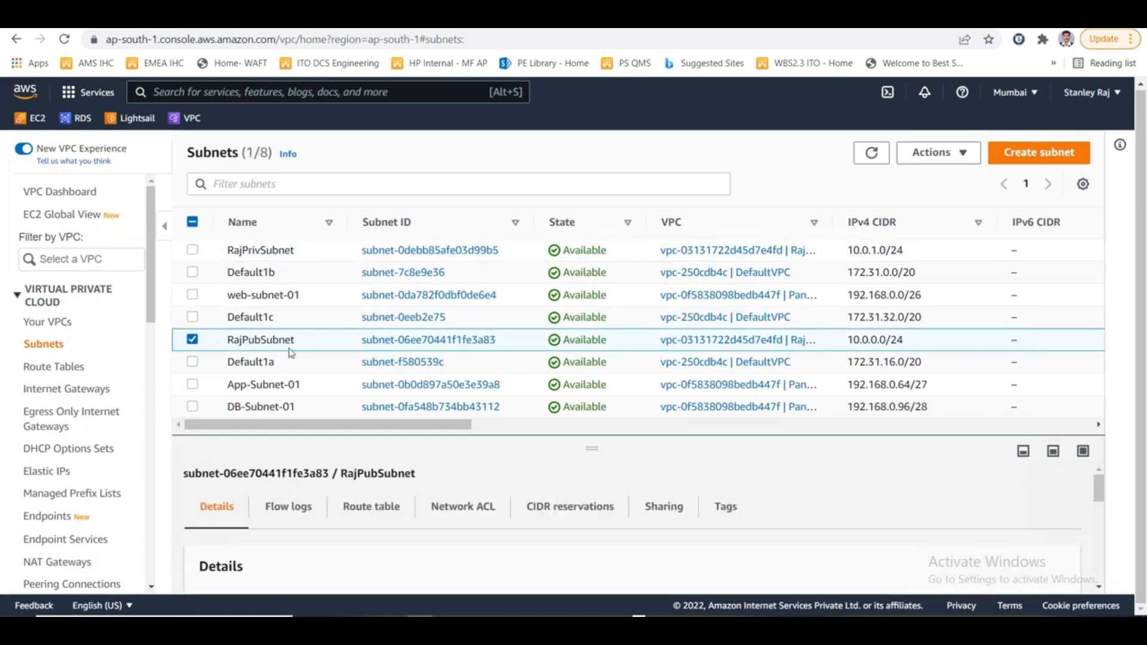
{"action": "left_click_drag", "start_coordinate": [578, 409], "coordinate": [579, 267]}
{"action": "left_click", "coordinate": [374, 362]}
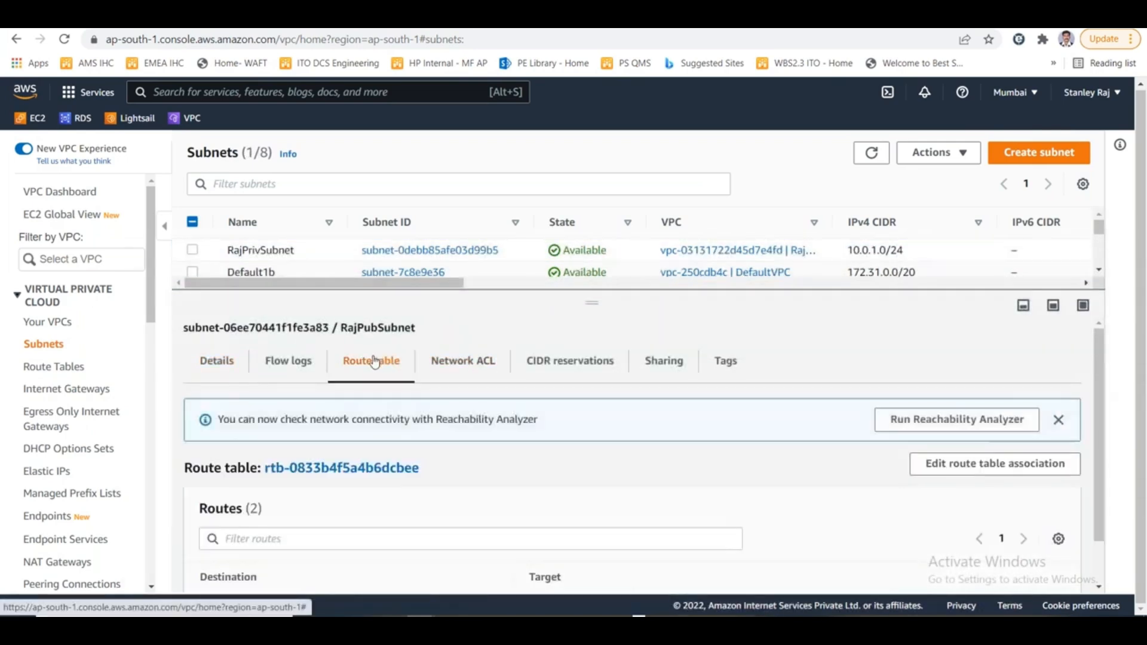
{"action": "scroll", "coordinate": [1097, 463], "scroll_direction": "down", "scroll_amount": 1}
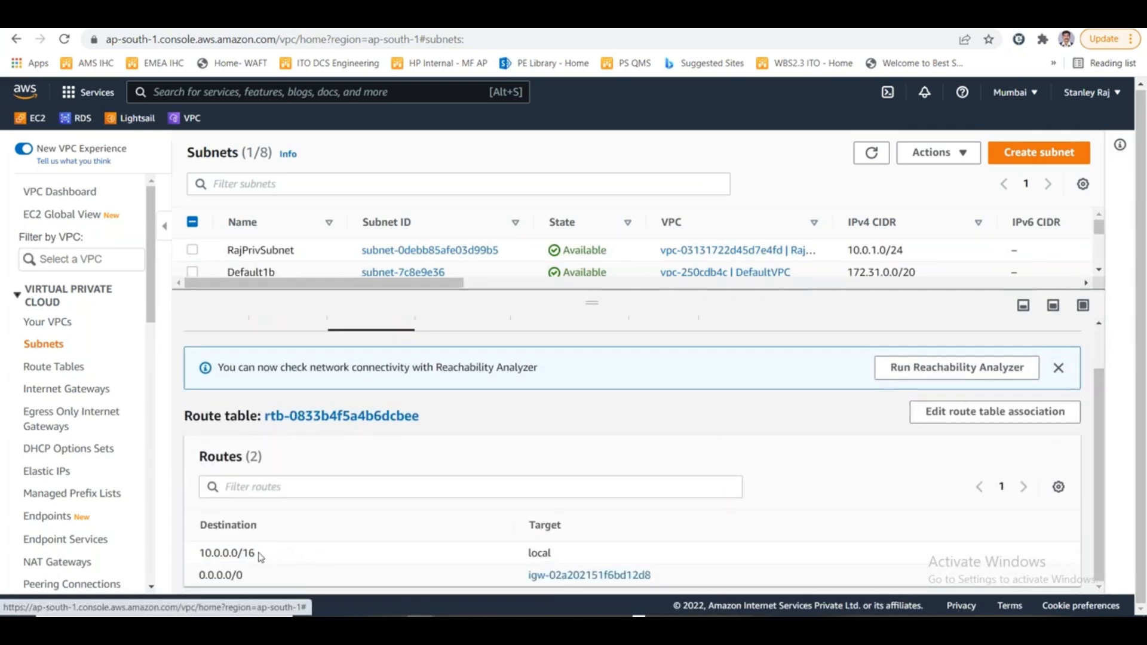
{"action": "left_click_drag", "start_coordinate": [257, 553], "coordinate": [194, 557]}
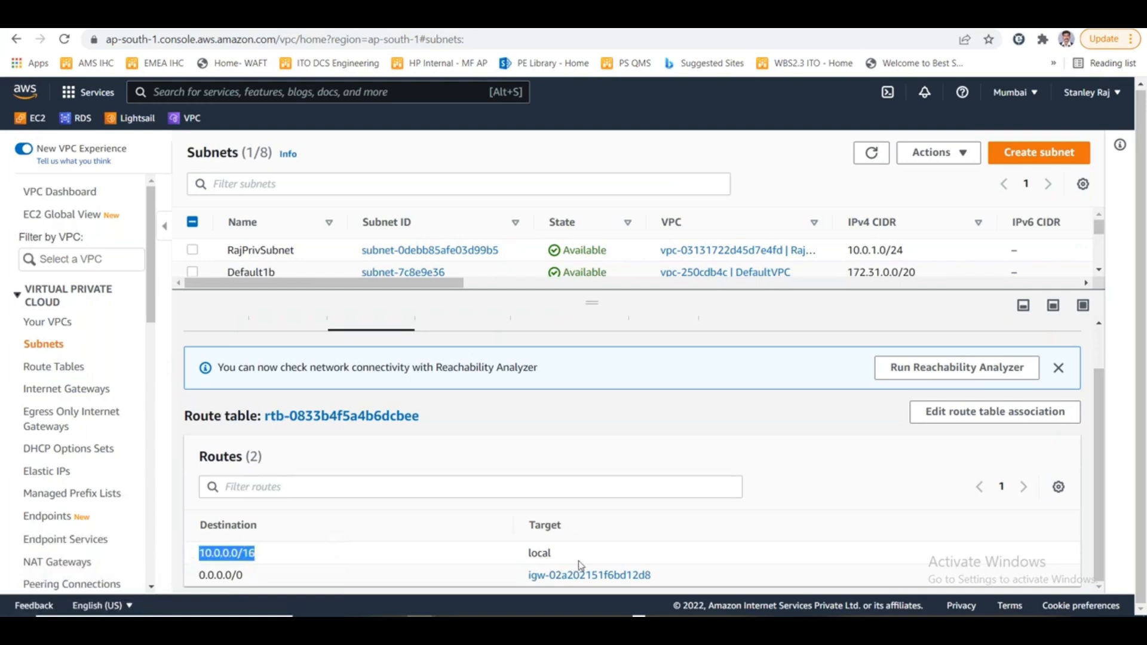
{"action": "left_click_drag", "start_coordinate": [579, 565], "coordinate": [529, 563]}
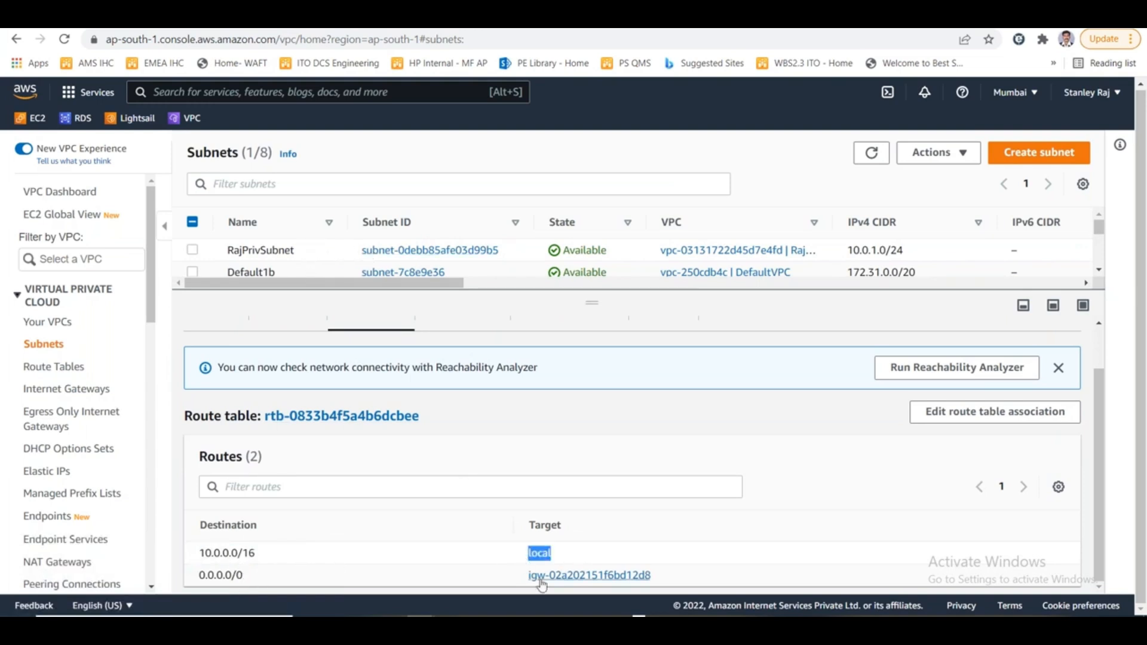
- Switch to Paint and draw a six-point star about 102 × 62 px where the internet line crosses the outer box's upper border
{"action": "key", "text": "alt+Tab"}
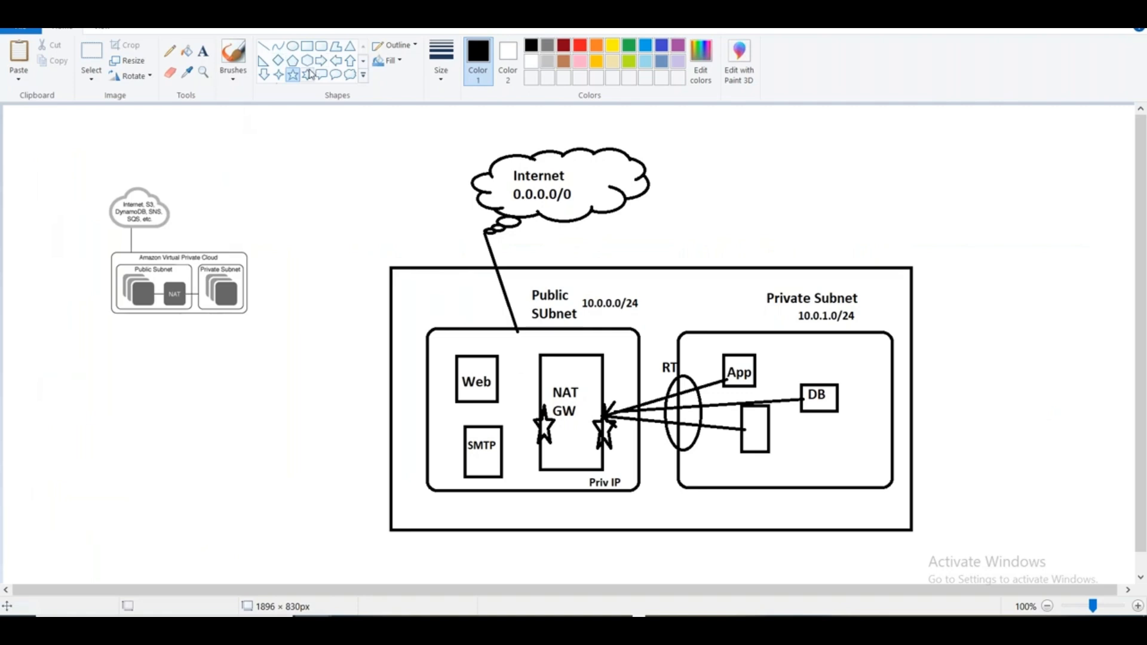
{"action": "left_click", "coordinate": [307, 74]}
{"action": "left_click_drag", "start_coordinate": [472, 250], "coordinate": [533, 286]}
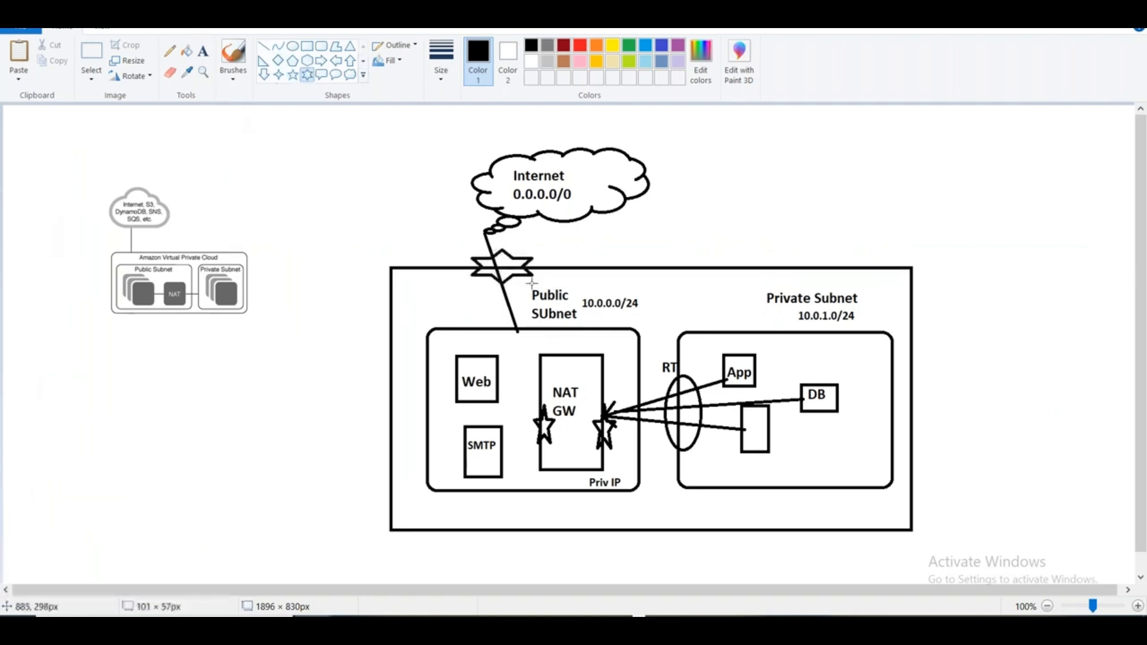
- Add the text label "IG" and place it inside the six-point star
{"action": "left_click", "coordinate": [203, 51]}
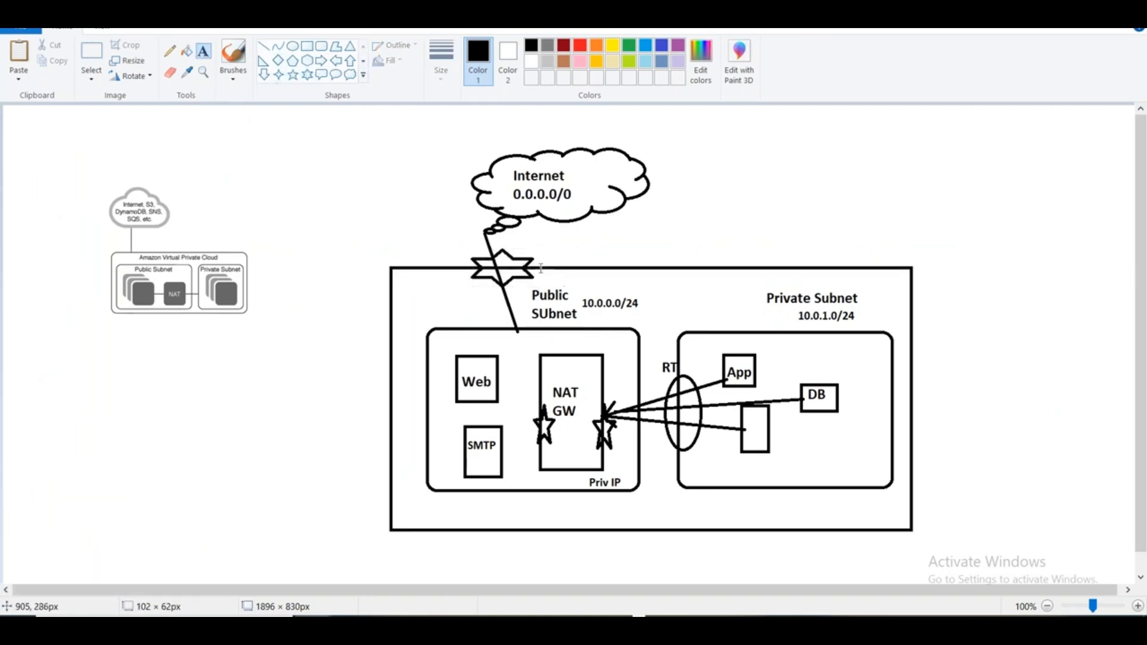
{"action": "left_click", "coordinate": [543, 248]}
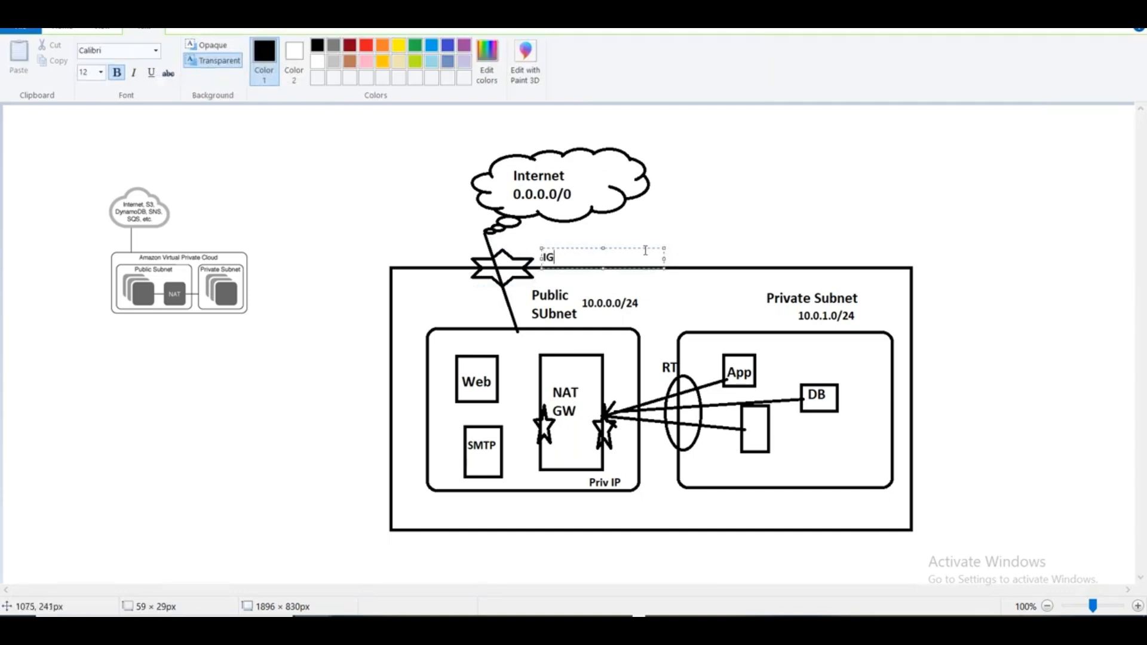
{"action": "left_click_drag", "start_coordinate": [645, 248], "coordinate": [599, 251]}
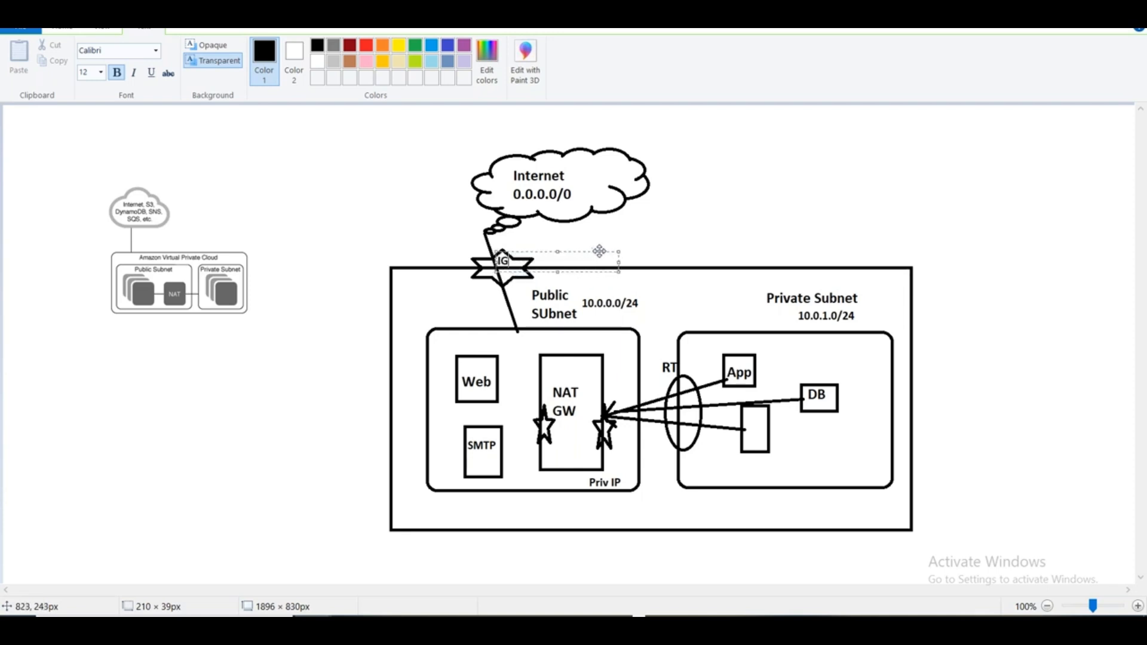
{"action": "left_click", "coordinate": [806, 192]}
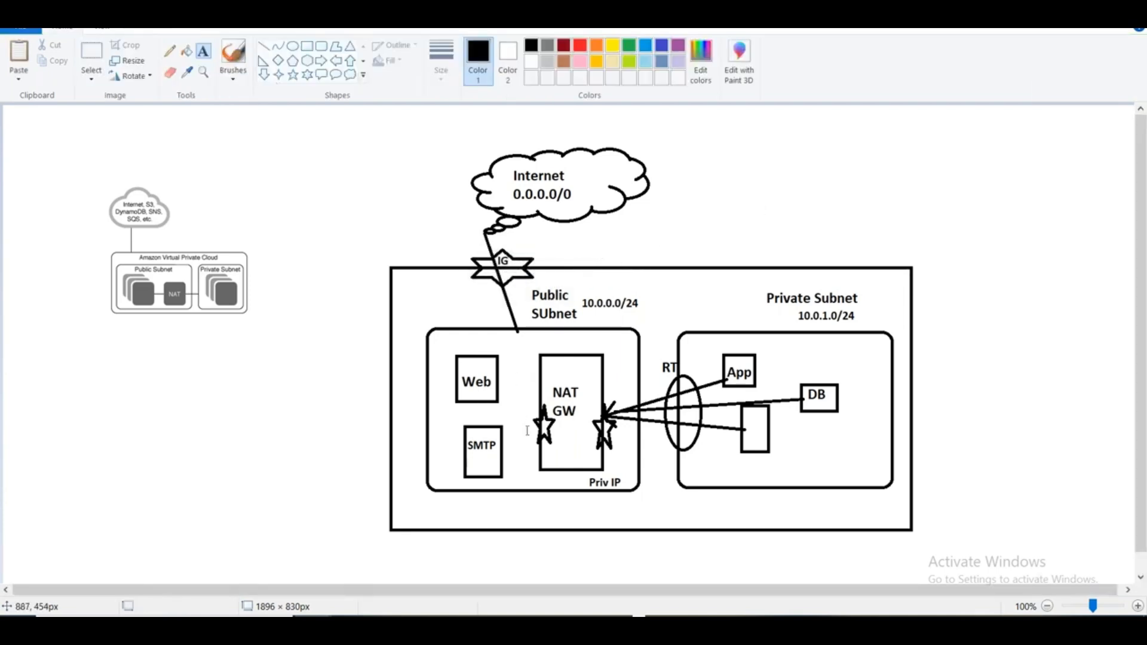
- Switch back to the AWS console and review the route table of RajPrivSubnet, checking each route's destination and target
{"action": "key", "text": "alt+Tab"}
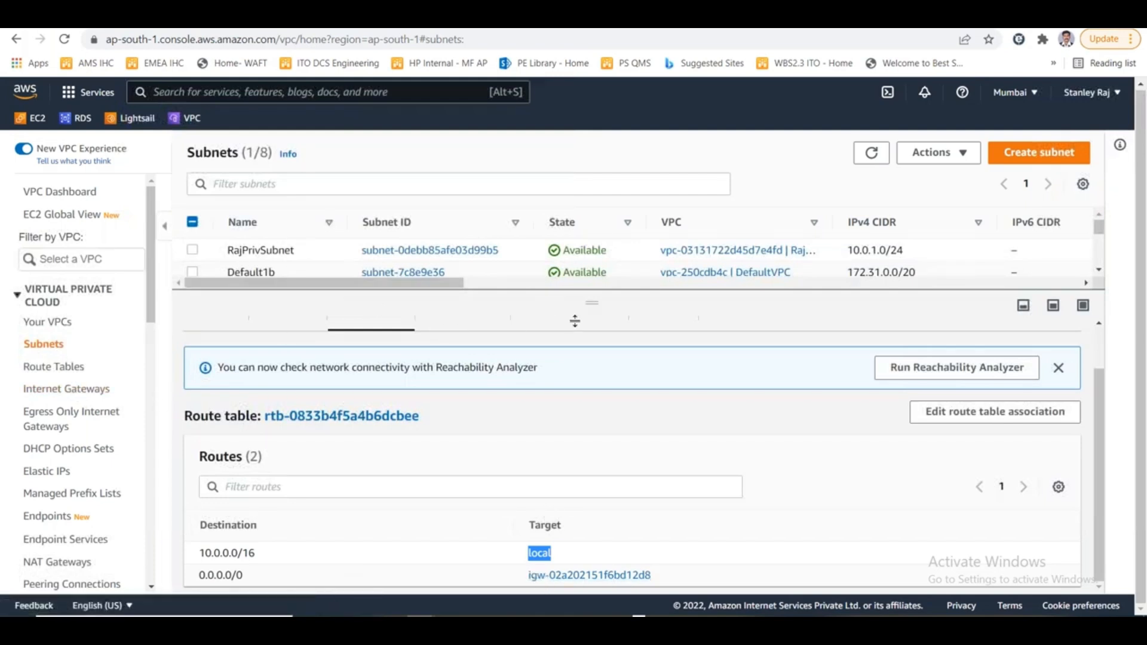
{"action": "left_click_drag", "start_coordinate": [575, 321], "coordinate": [575, 407]}
{"action": "left_click", "coordinate": [192, 340]}
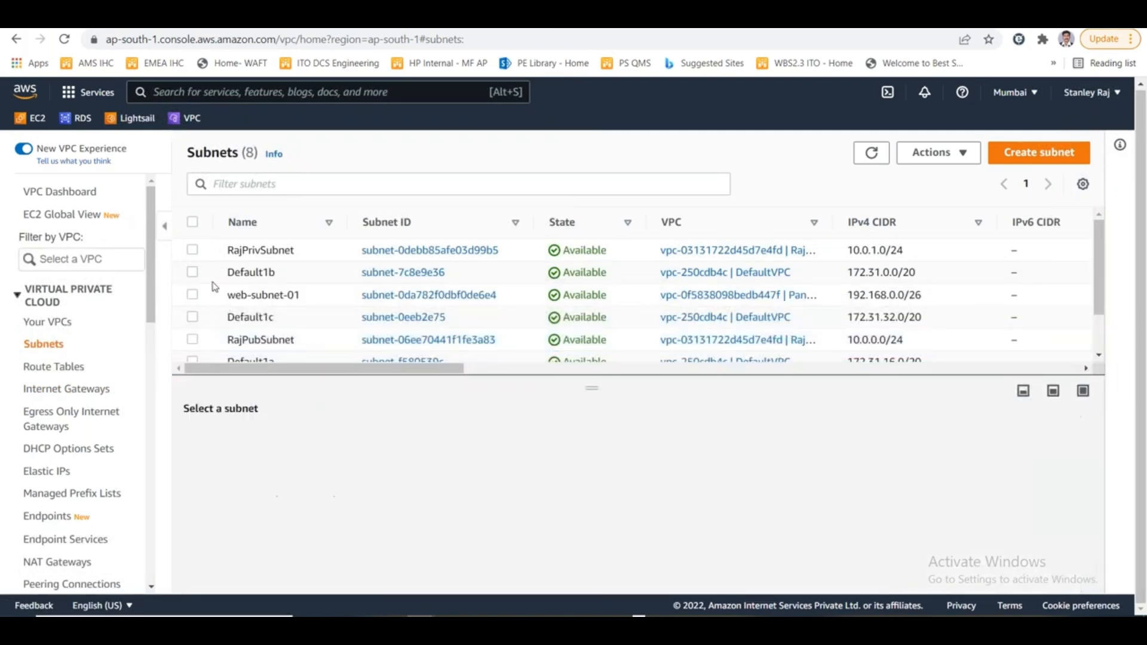
{"action": "left_click", "coordinate": [192, 250]}
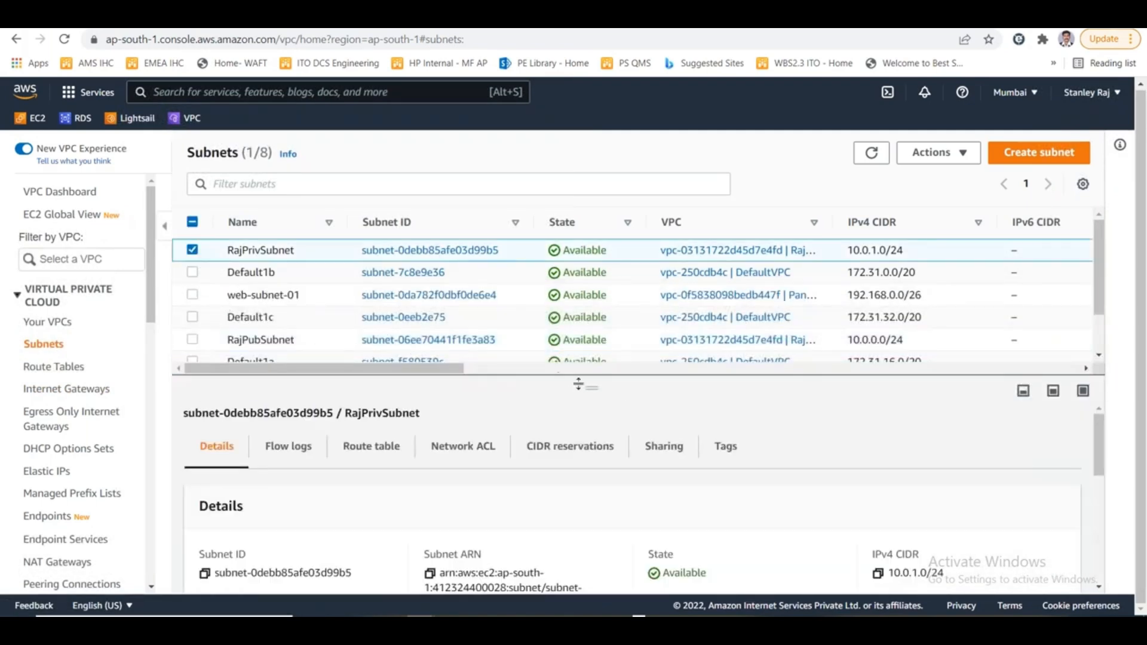
{"action": "left_click_drag", "start_coordinate": [579, 376], "coordinate": [578, 287]}
{"action": "left_click", "coordinate": [351, 361]}
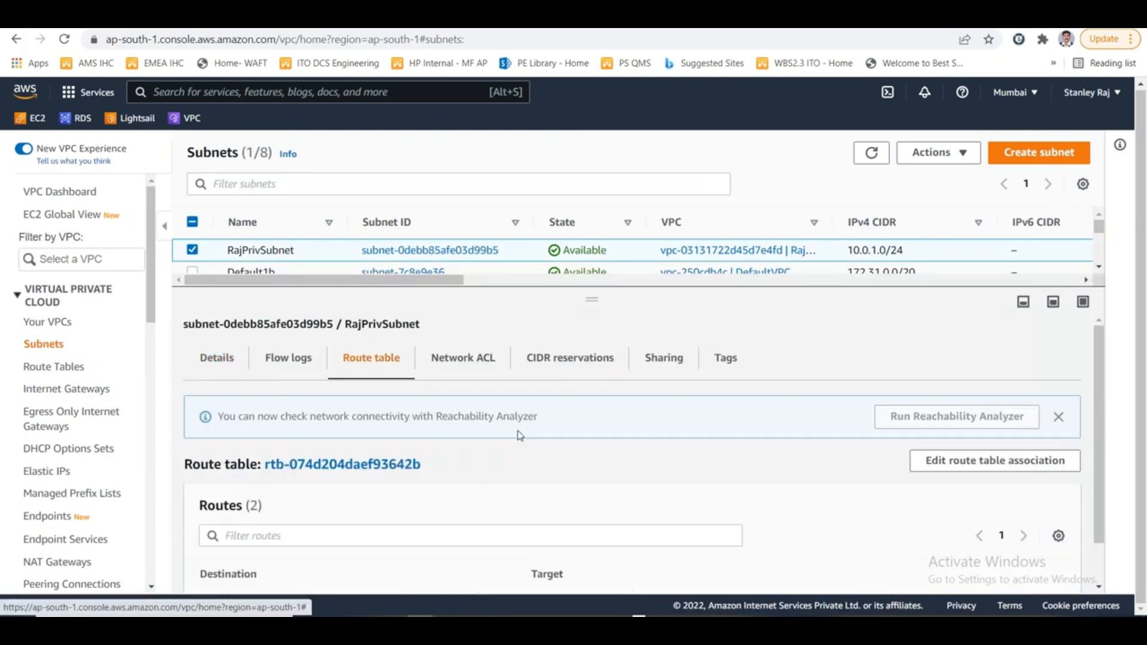
{"action": "scroll", "coordinate": [511, 454], "scroll_direction": "down", "scroll_amount": 1}
{"action": "left_click_drag", "start_coordinate": [306, 552], "coordinate": [200, 552]}
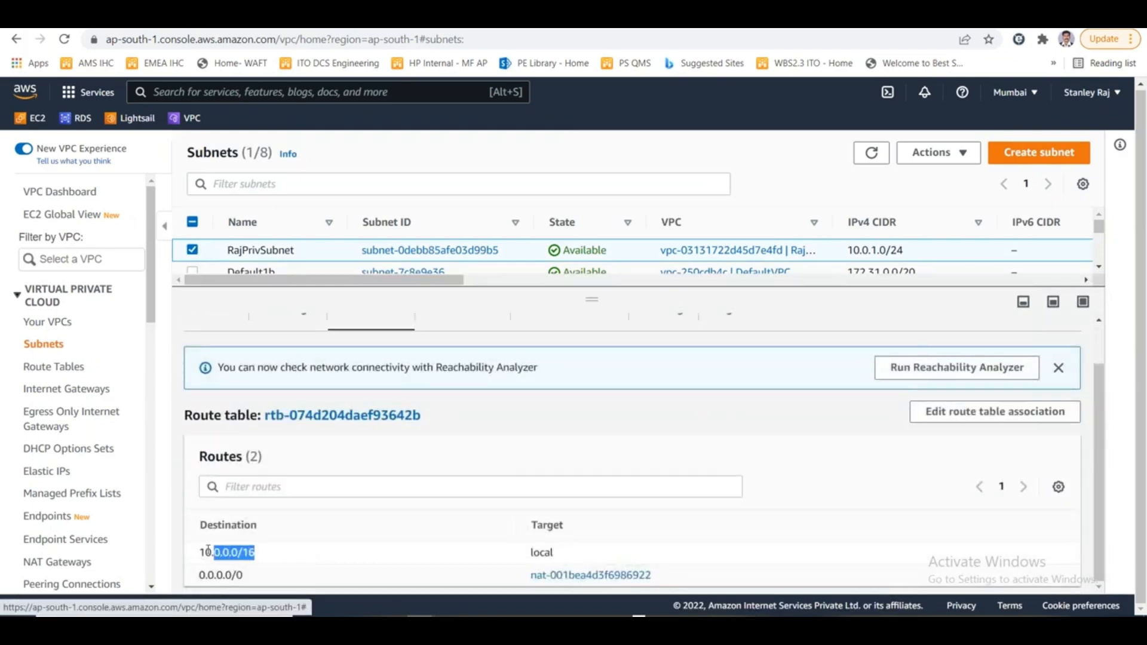
{"action": "left_click_drag", "start_coordinate": [593, 555], "coordinate": [521, 554]}
{"action": "left_click_drag", "start_coordinate": [258, 580], "coordinate": [196, 576]}
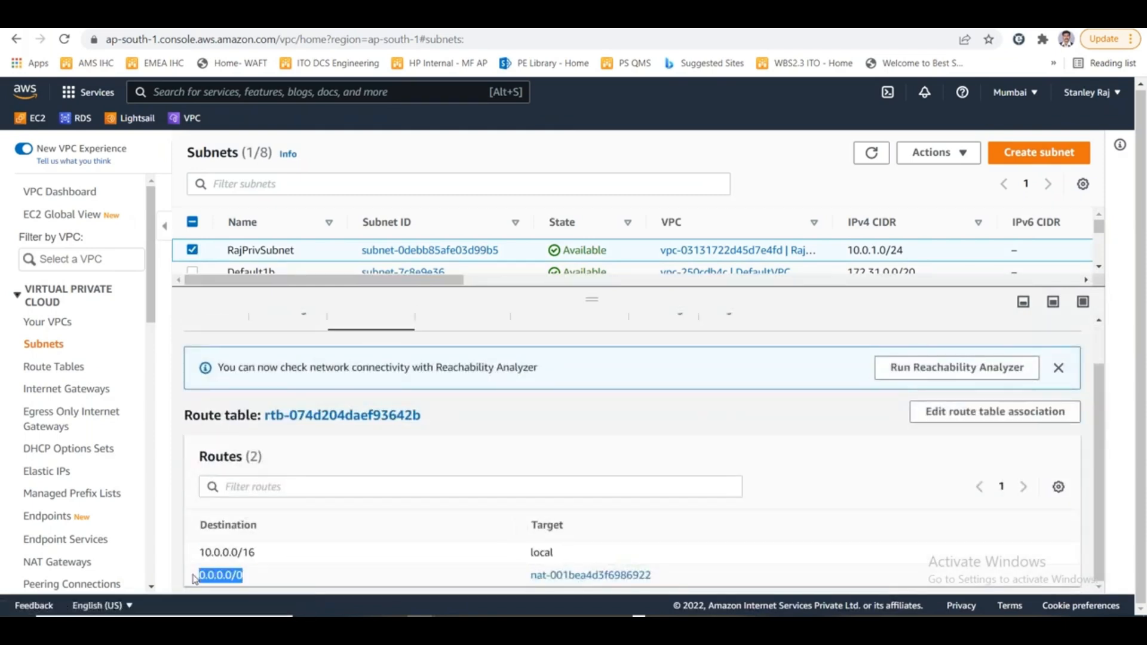
- Open the NAT gateway targeted by the private subnet's 0.0.0.0/0 route and name it RajVPCNatGW
{"action": "left_click", "coordinate": [582, 576]}
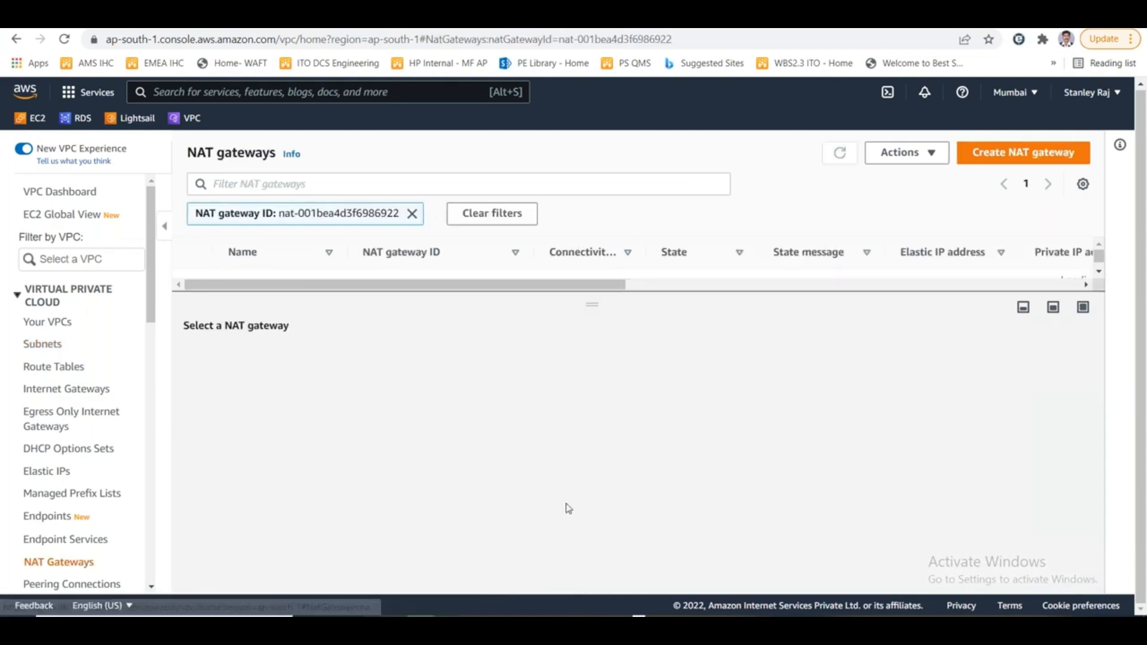
{"action": "left_click_drag", "start_coordinate": [568, 325], "coordinate": [569, 385]}
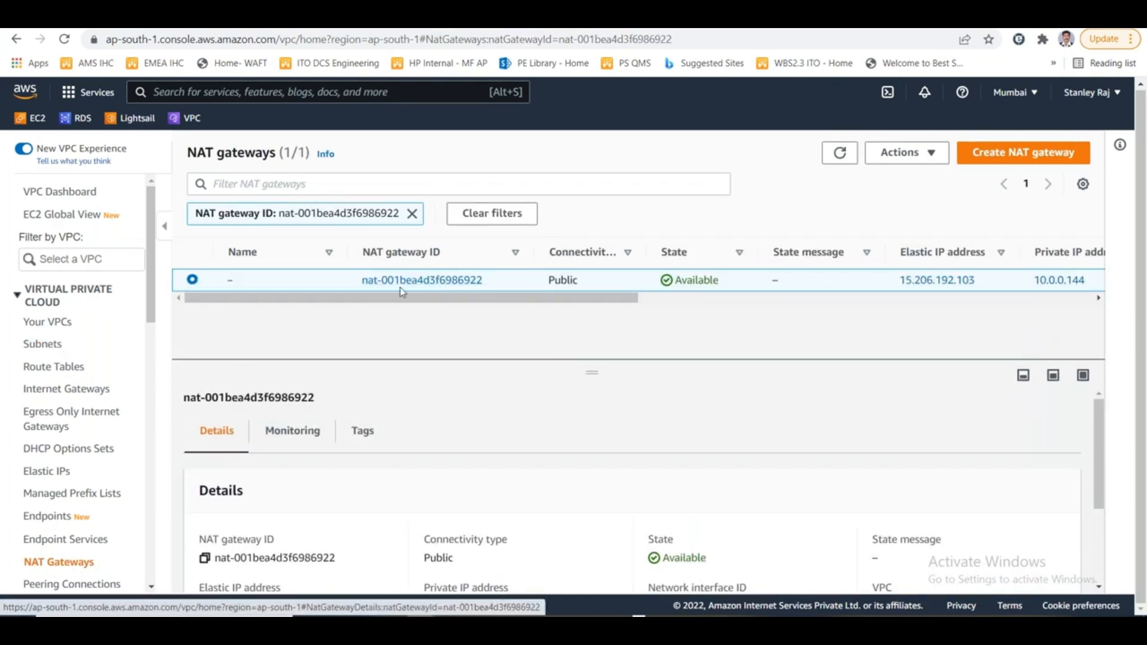
{"action": "left_click", "coordinate": [244, 280]}
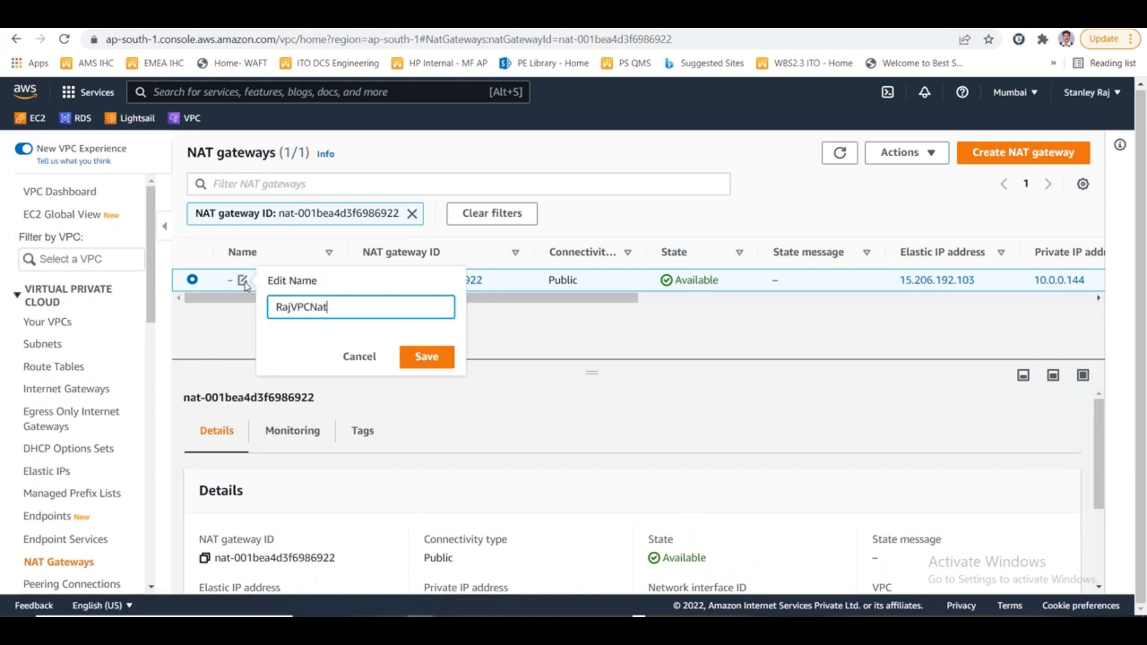
{"action": "left_click", "coordinate": [424, 362]}
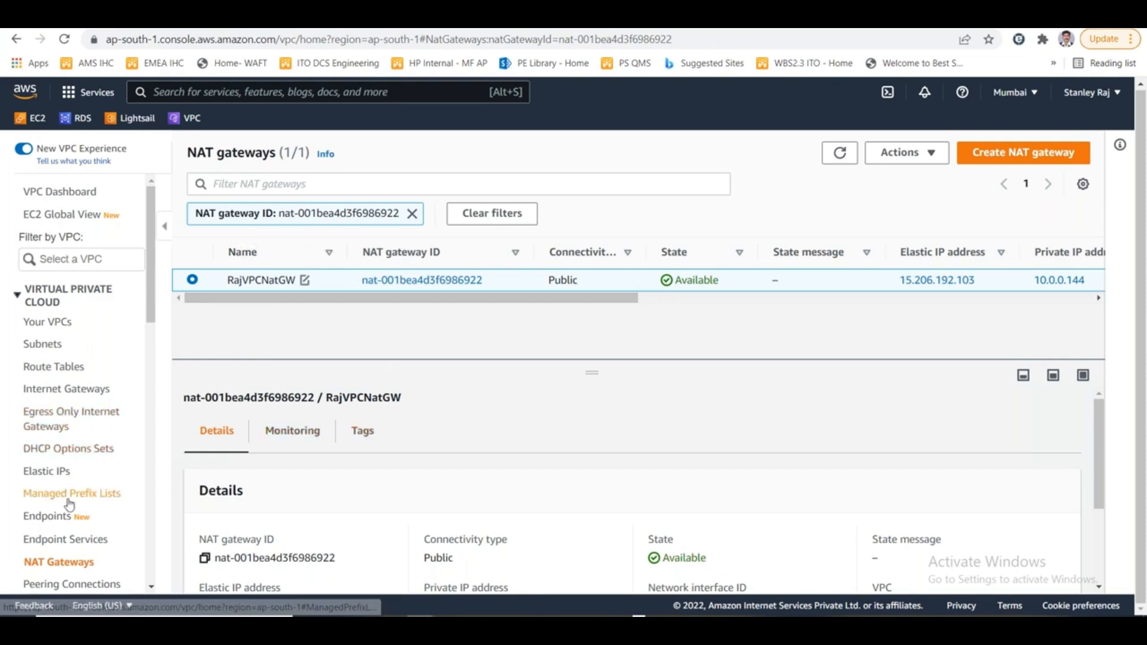
- Open the list of route tables and enlarge it to view all entries
{"action": "left_click", "coordinate": [47, 367]}
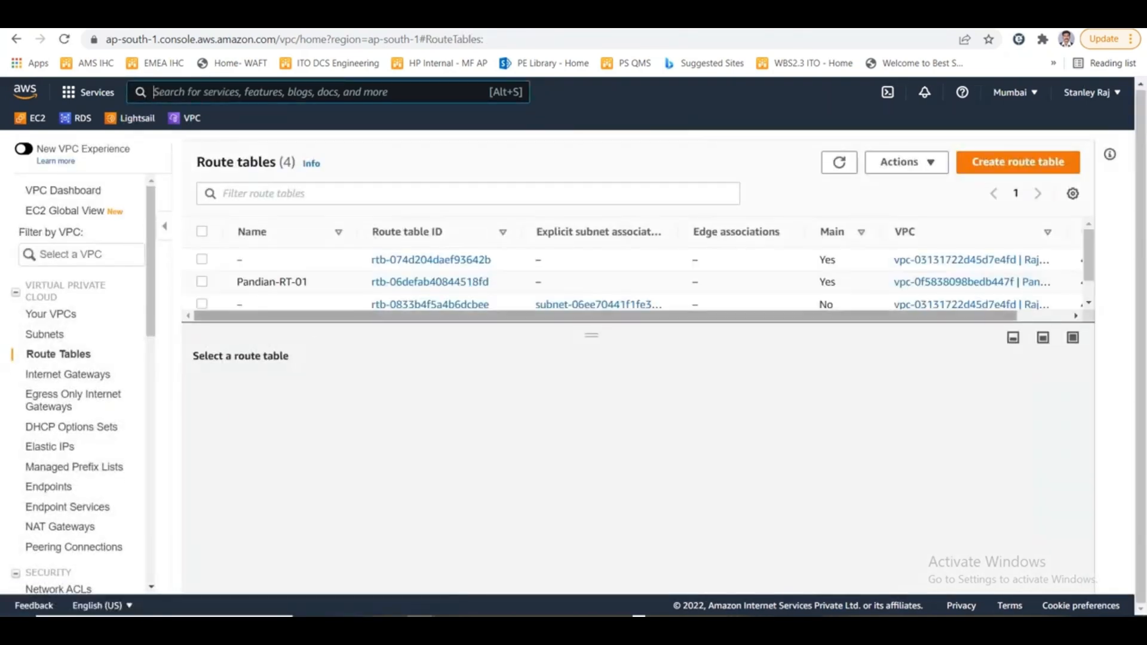
{"action": "left_click_drag", "start_coordinate": [577, 336], "coordinate": [579, 408]}
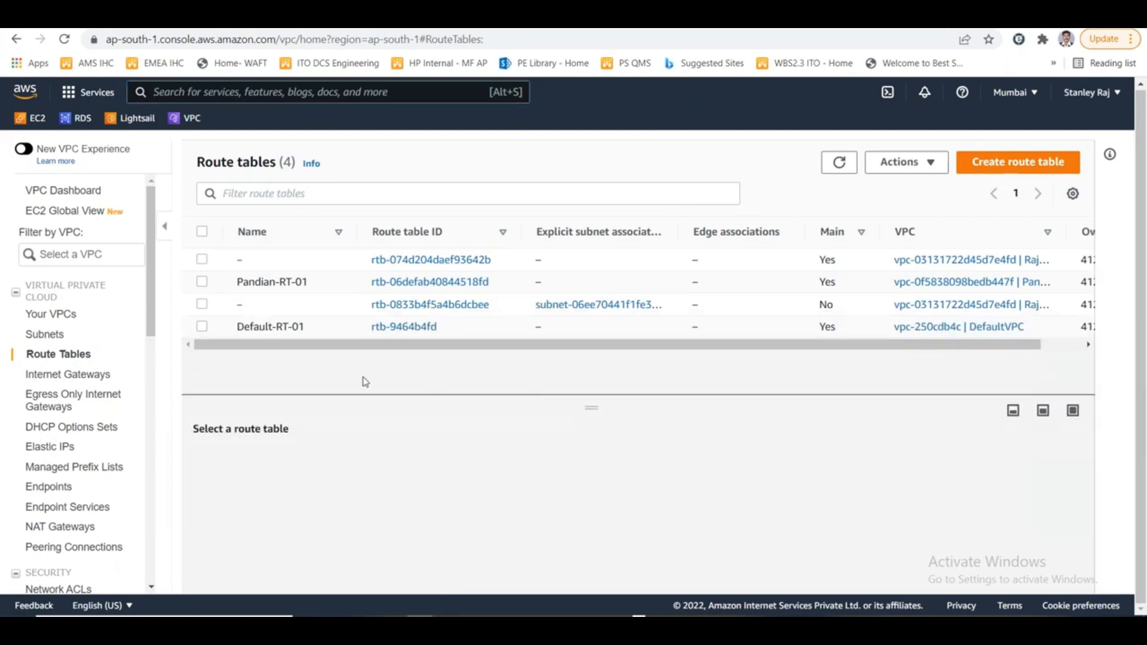
{"action": "key", "text": "alt+Tab"}
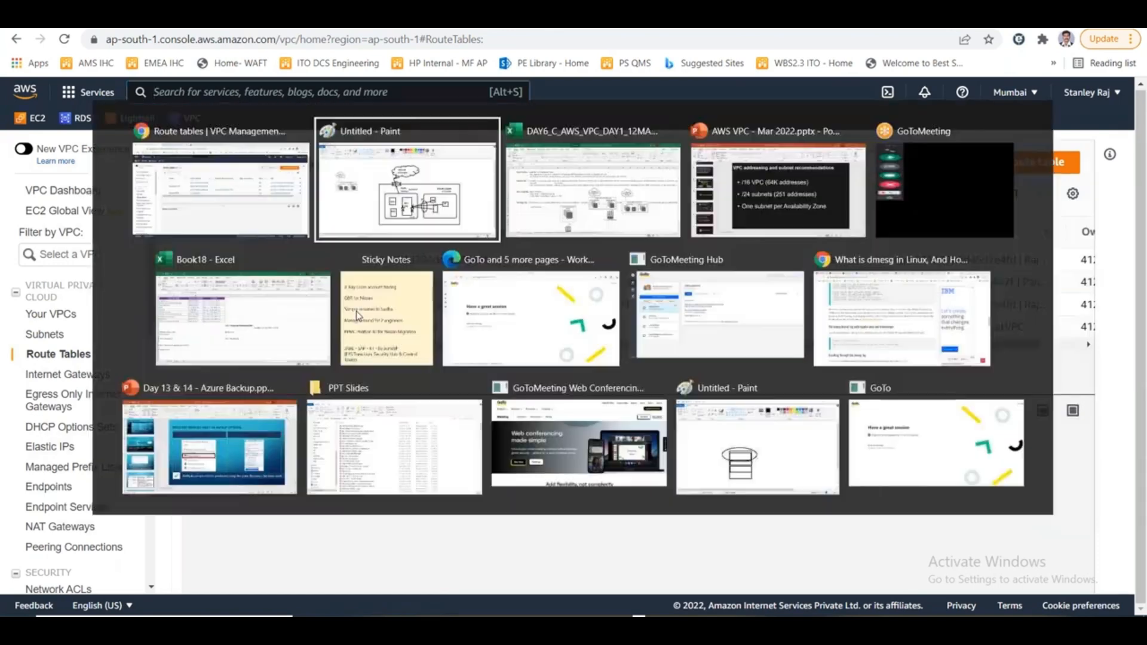
{"action": "key", "text": "Escape"}
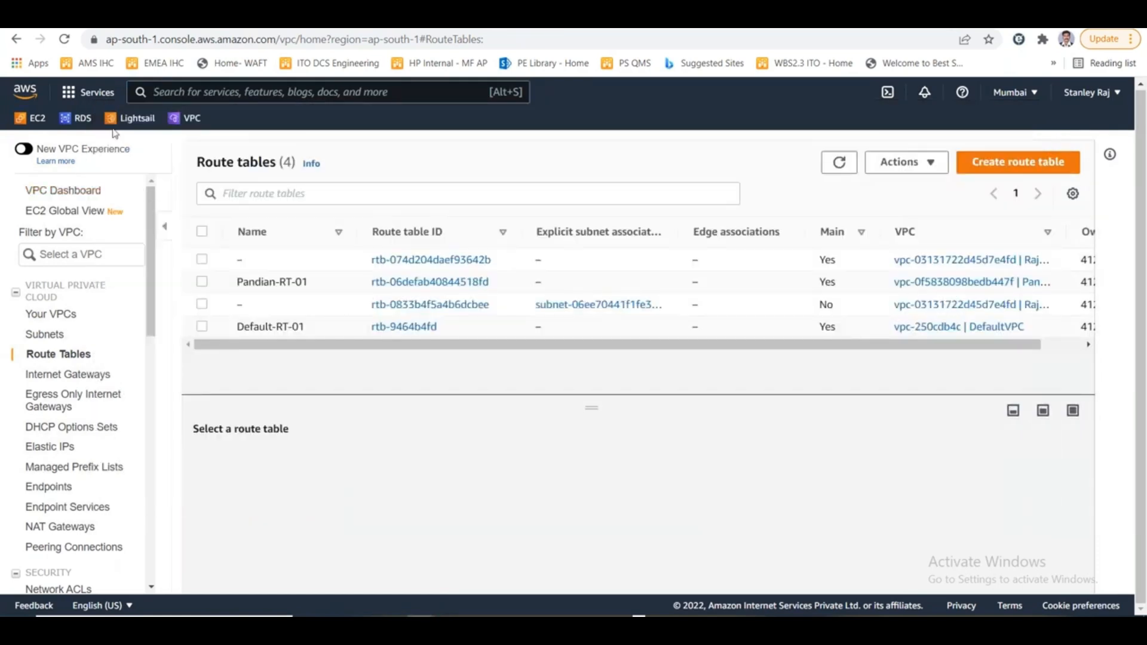
- Start launching a new EC2 instance from the Microsoft Windows Server 2019 Base image
{"action": "left_click", "coordinate": [33, 118]}
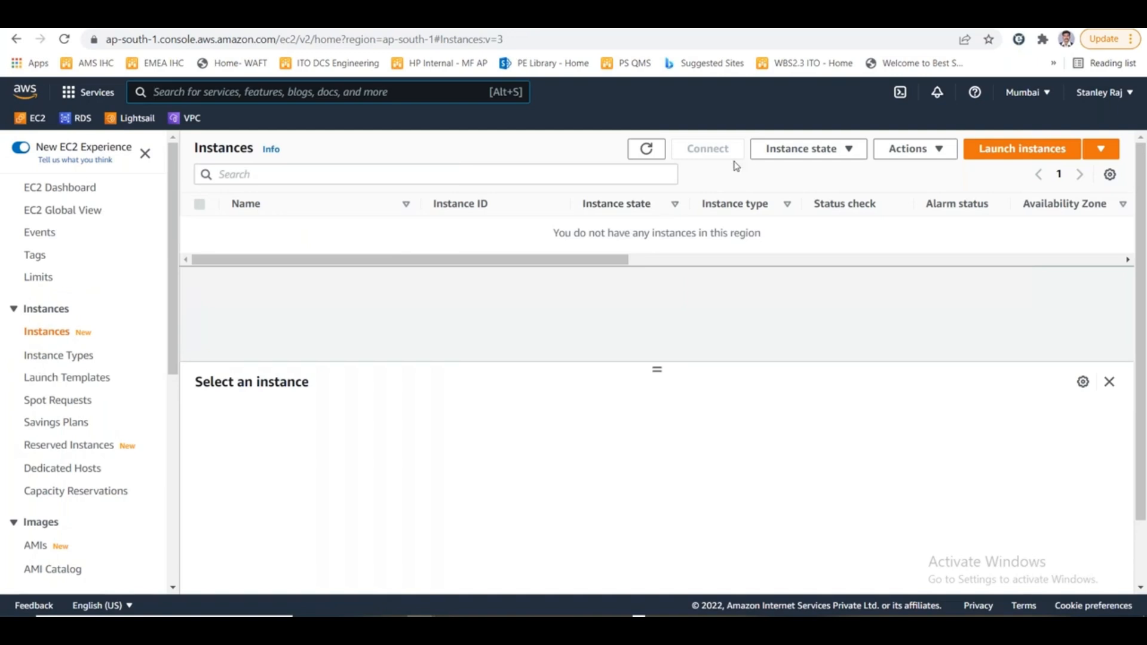
{"action": "left_click", "coordinate": [1011, 150]}
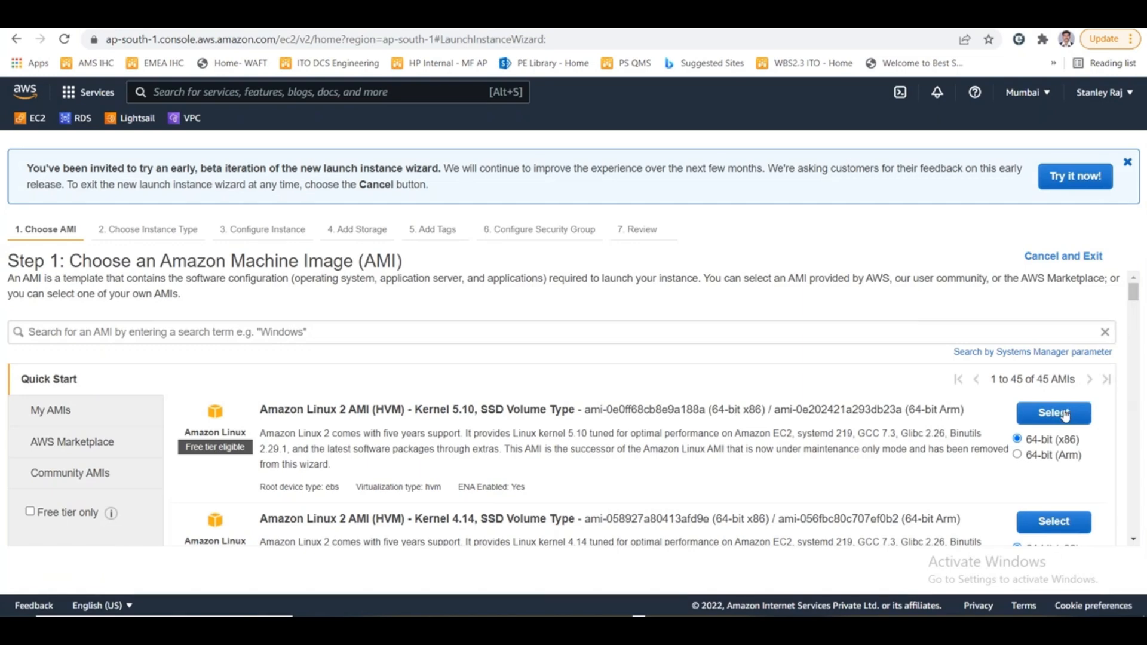
{"action": "left_click_drag", "start_coordinate": [1134, 296], "coordinate": [1134, 358]}
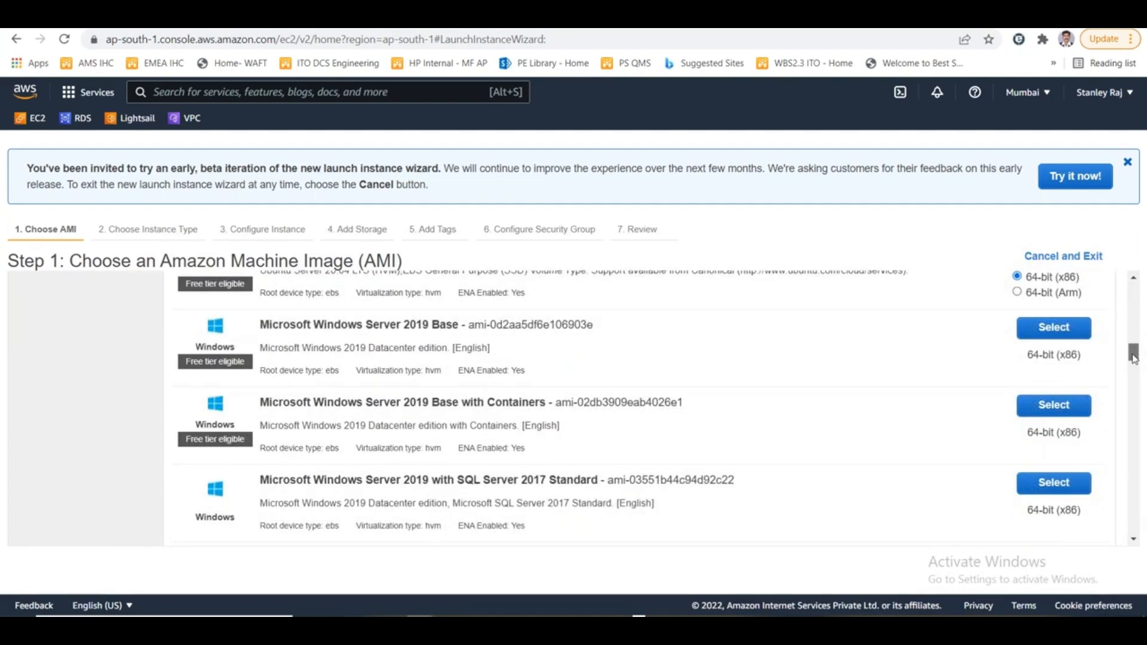
{"action": "left_click", "coordinate": [1054, 327]}
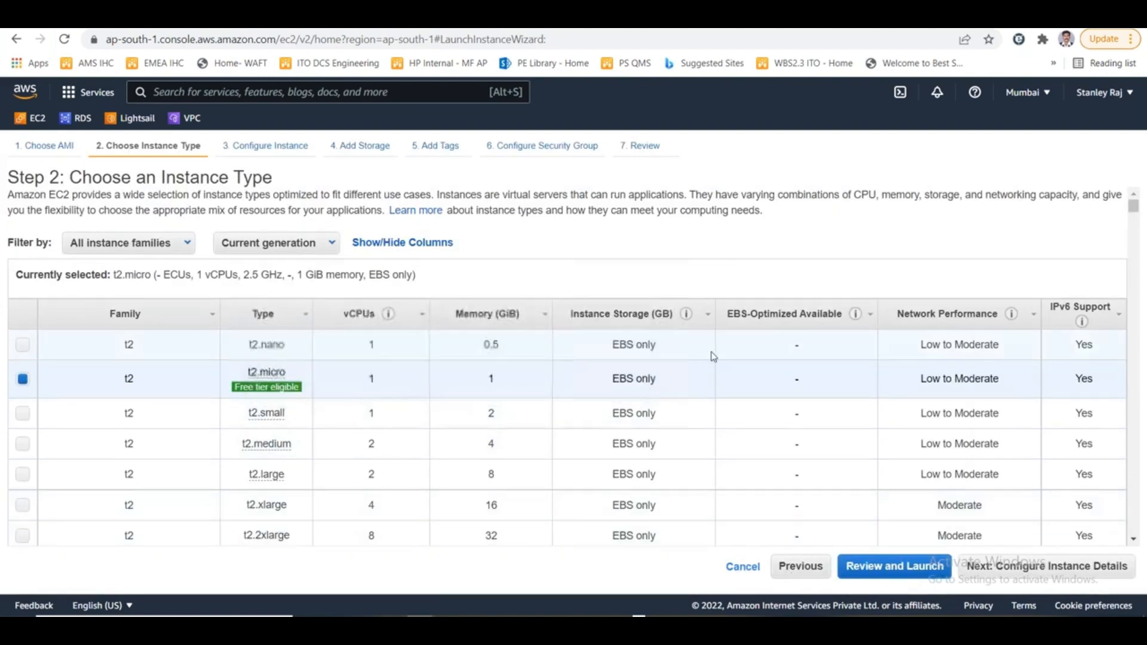
- Accept the t2.micro instance type and set the instance's network to RajVPC
{"action": "left_click", "coordinate": [1017, 570]}
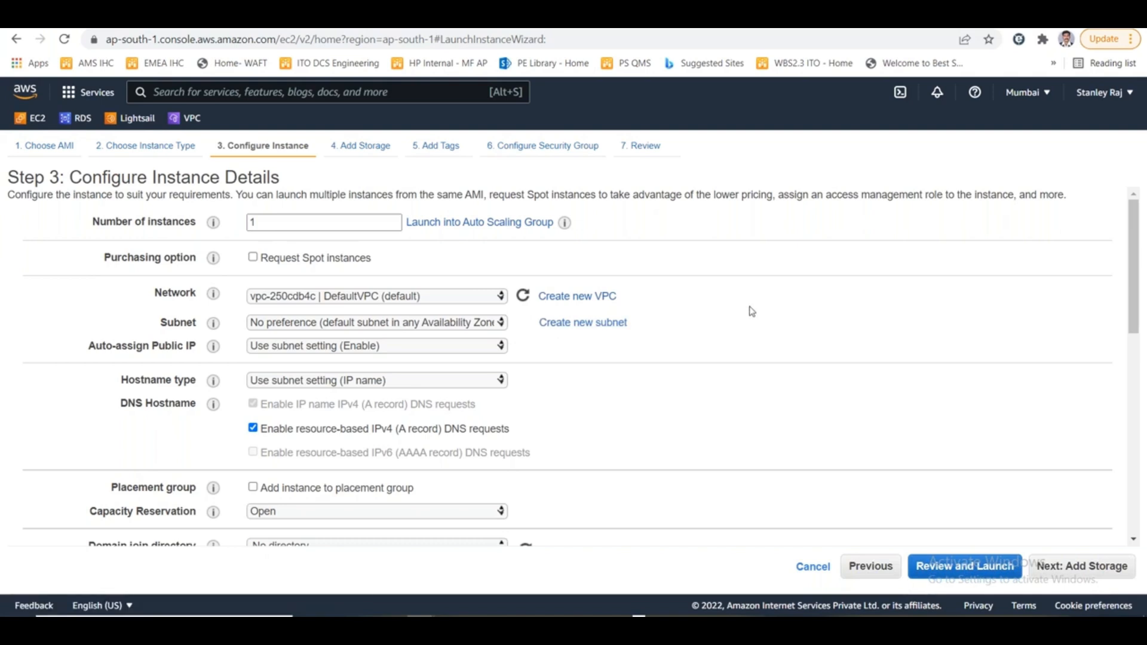
{"action": "left_click", "coordinate": [331, 298]}
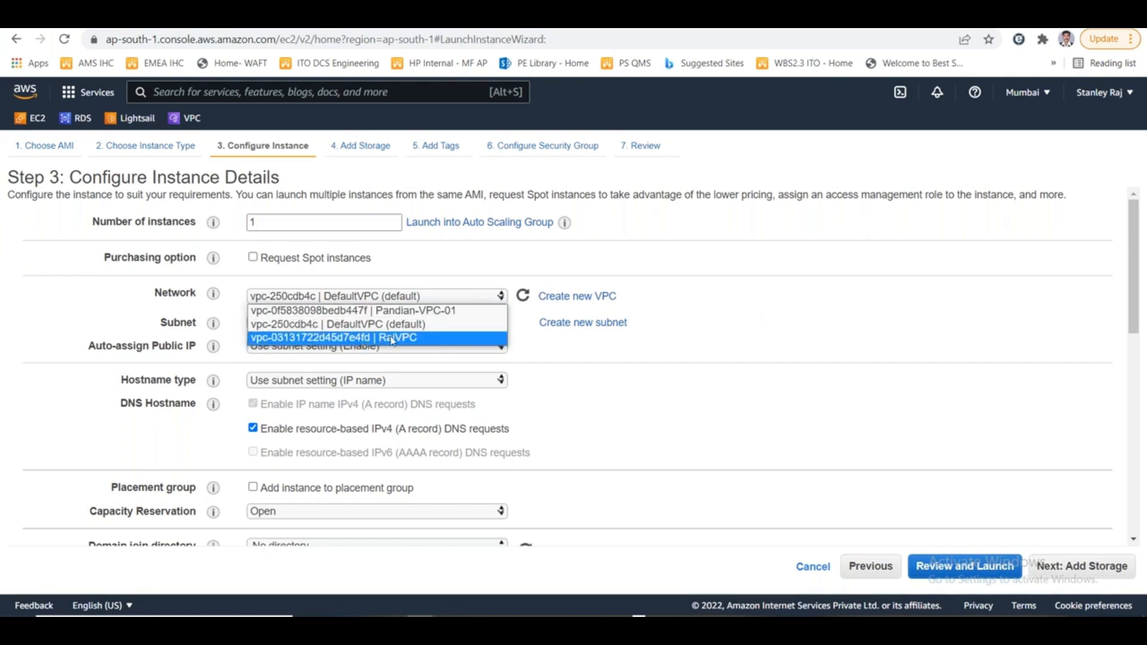
{"action": "left_click", "coordinate": [422, 340]}
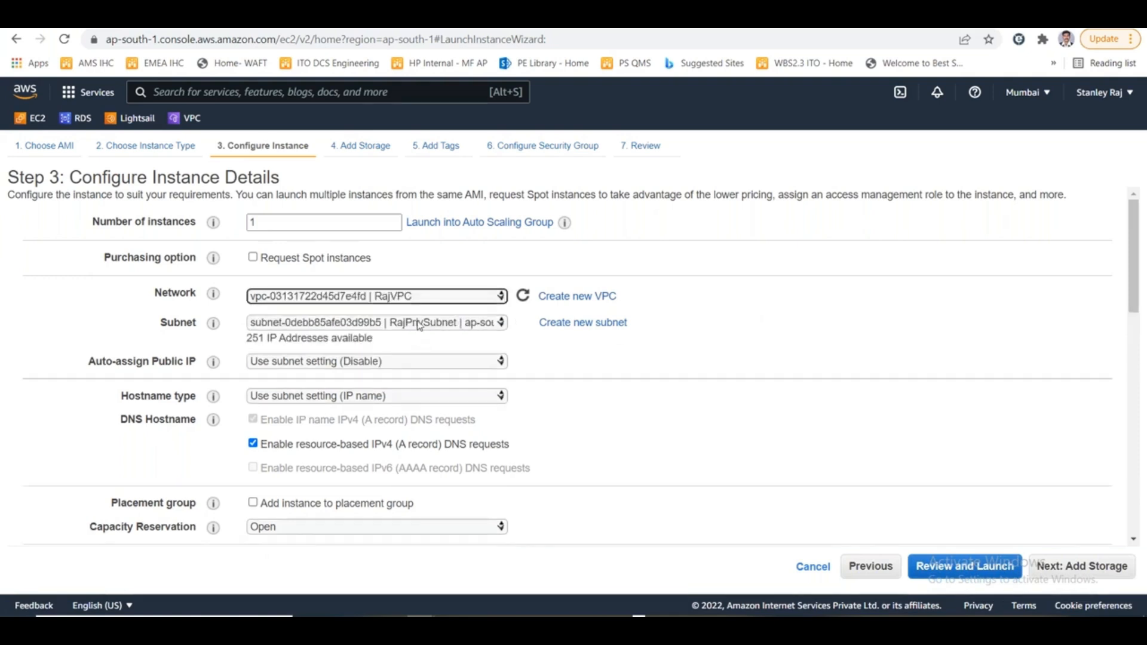
- Place the instance in RajPubSubnet and enable auto-assignment of a public IP
{"action": "left_click", "coordinate": [420, 325]}
{"action": "left_click", "coordinate": [438, 351]}
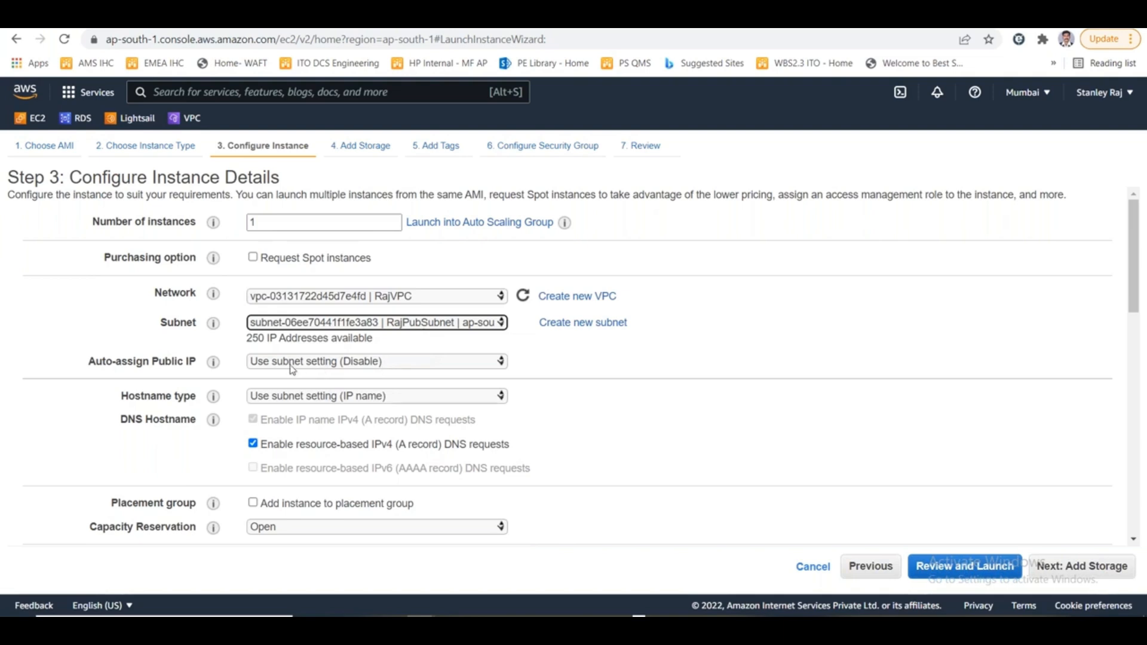
{"action": "left_click", "coordinate": [394, 363]}
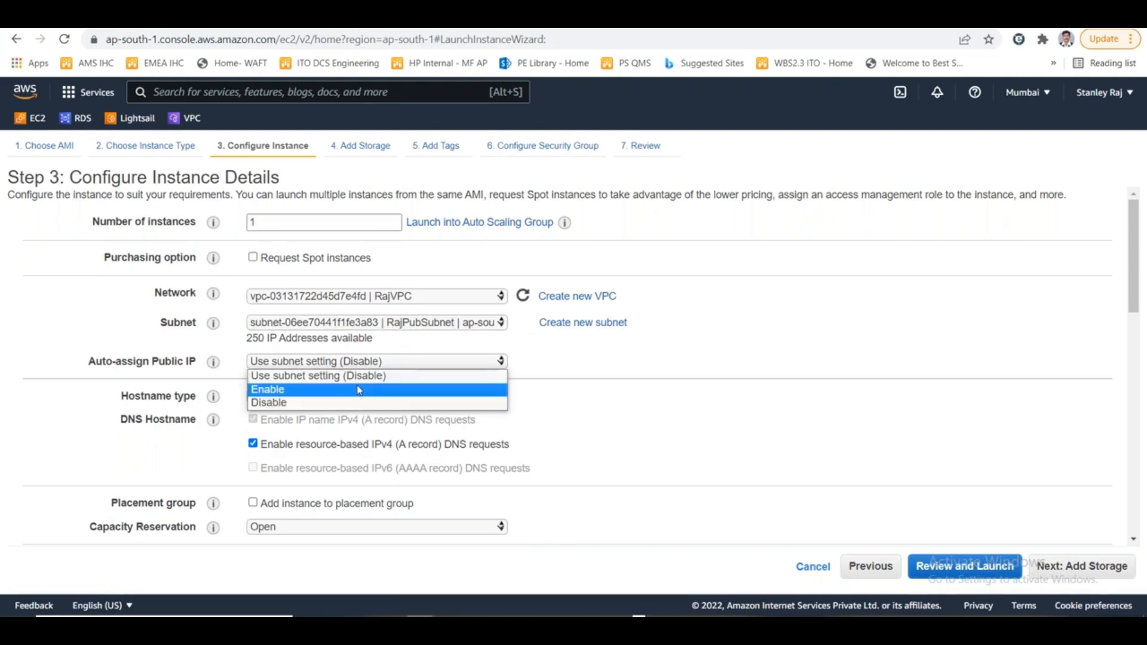
{"action": "left_click", "coordinate": [361, 391]}
{"action": "scroll", "coordinate": [723, 439], "scroll_direction": "down", "scroll_amount": 10}
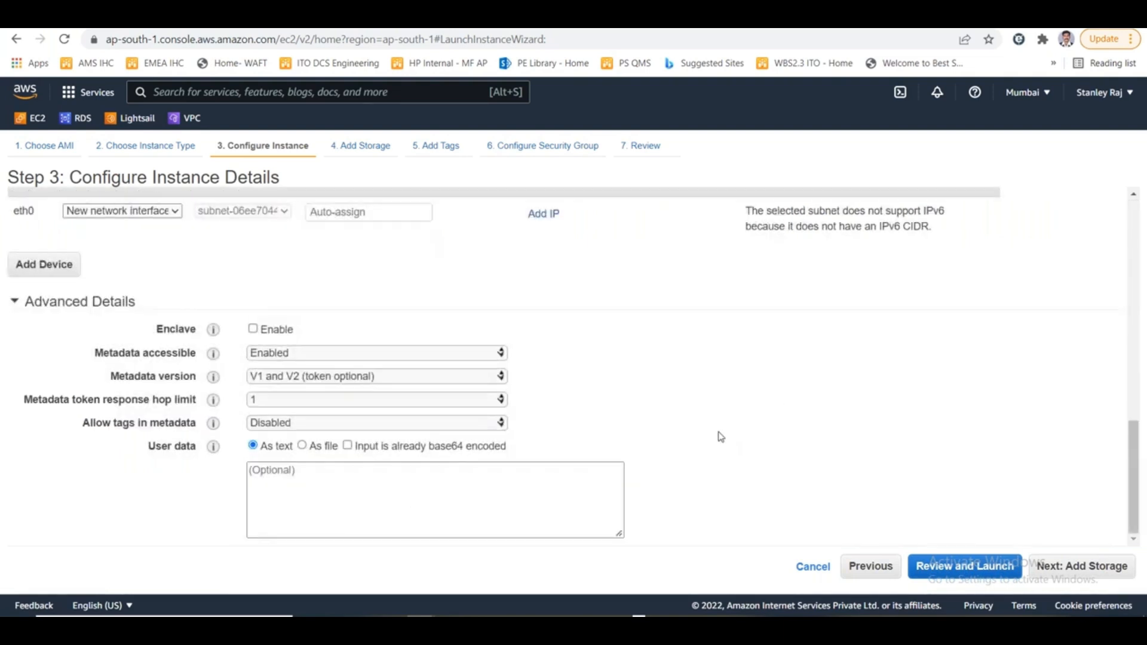
{"action": "scroll", "coordinate": [741, 448], "scroll_direction": "up", "scroll_amount": 10}
- Accept the default storage, skip adding tags and proceed to the security group configuration
{"action": "left_click", "coordinate": [1085, 566]}
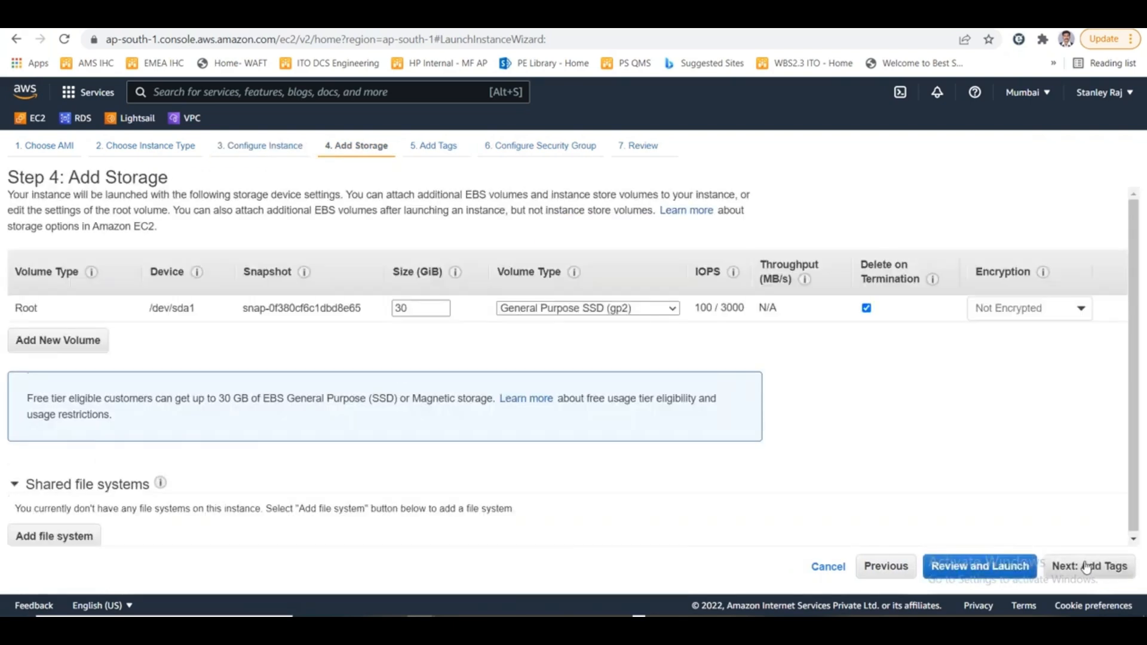
{"action": "left_click", "coordinate": [1086, 567]}
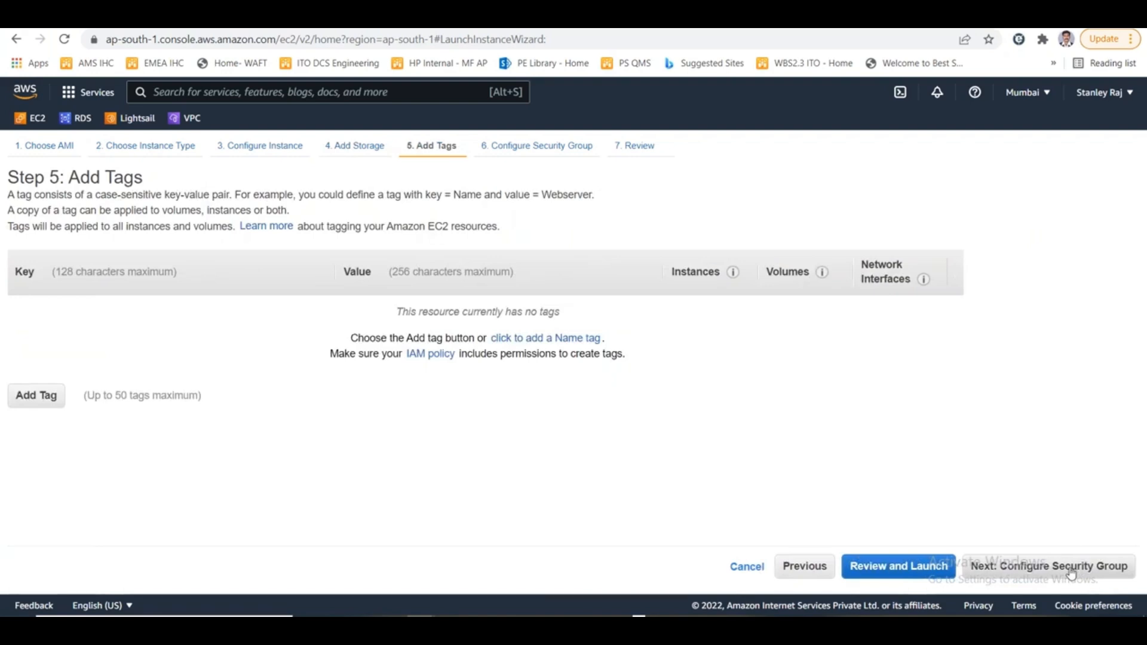
{"action": "left_click", "coordinate": [1071, 572]}
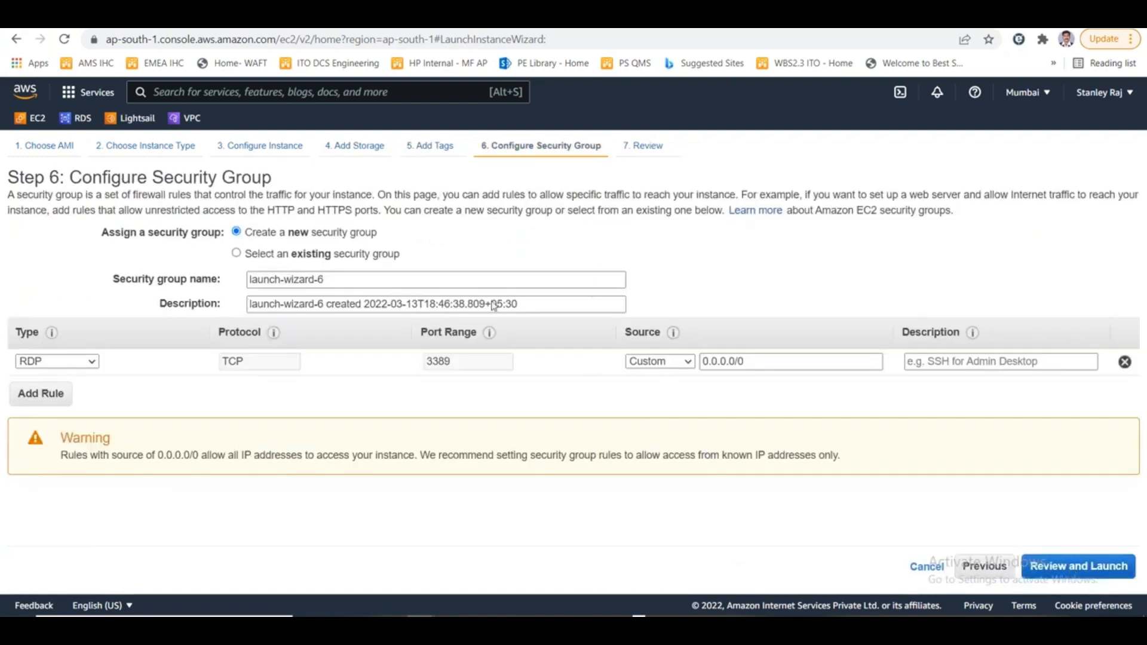
- Examine the inbound rules of the existing default security group, then return to creating a new group
{"action": "left_click", "coordinate": [303, 257]}
{"action": "left_click", "coordinate": [22, 314]}
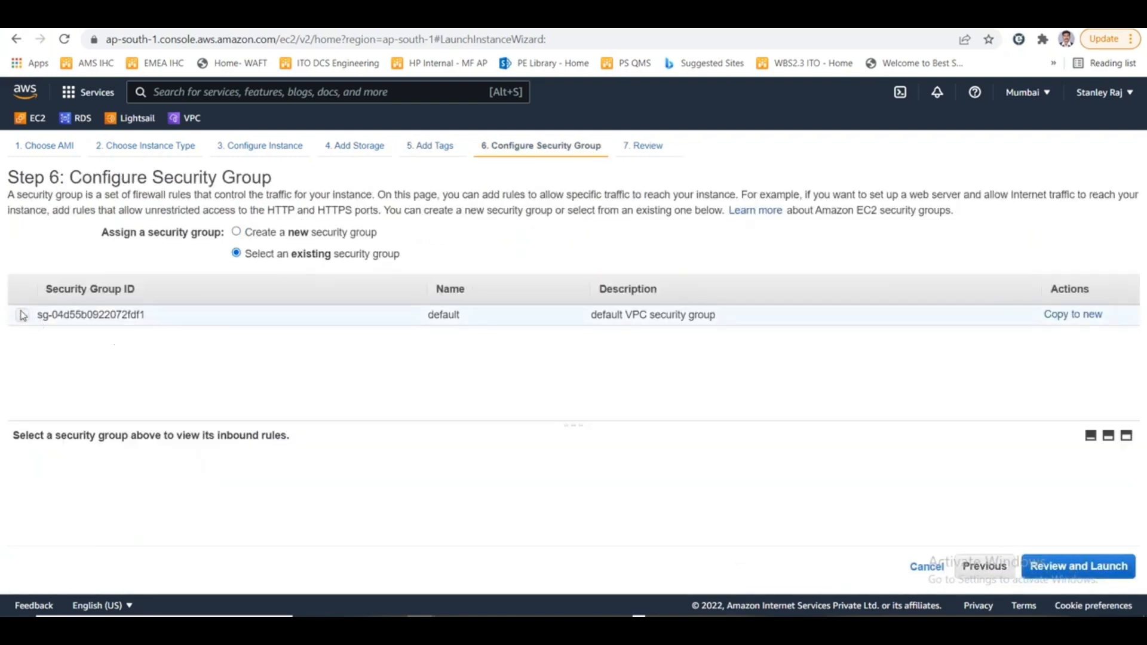
{"action": "left_click_drag", "start_coordinate": [756, 499], "coordinate": [834, 499]}
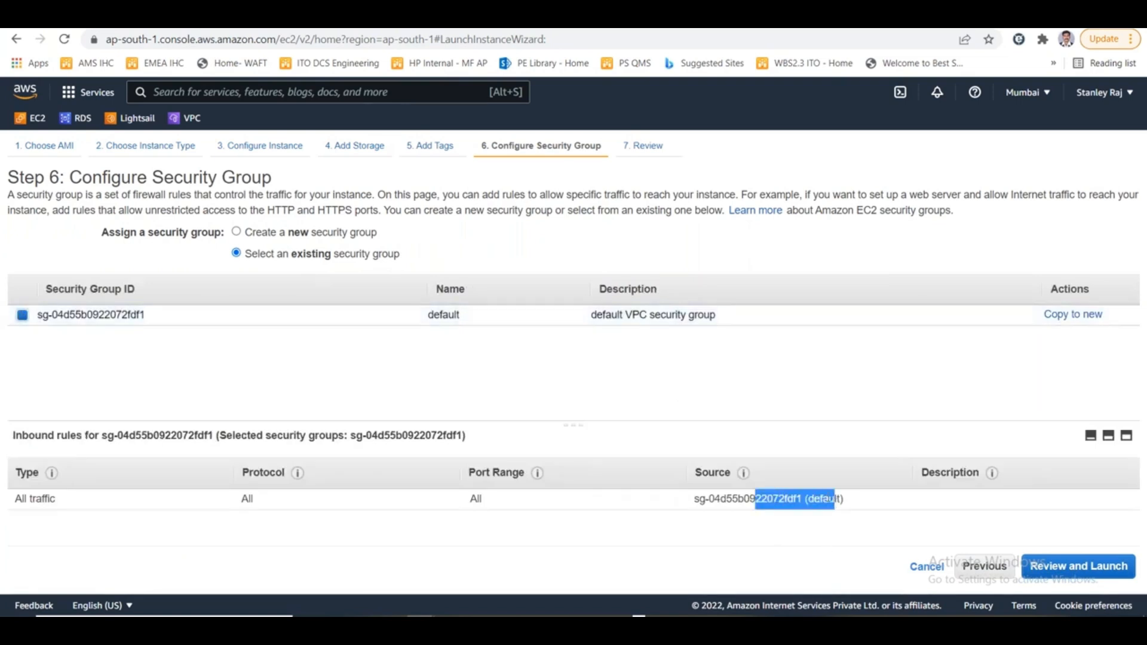
{"action": "left_click", "coordinate": [286, 234]}
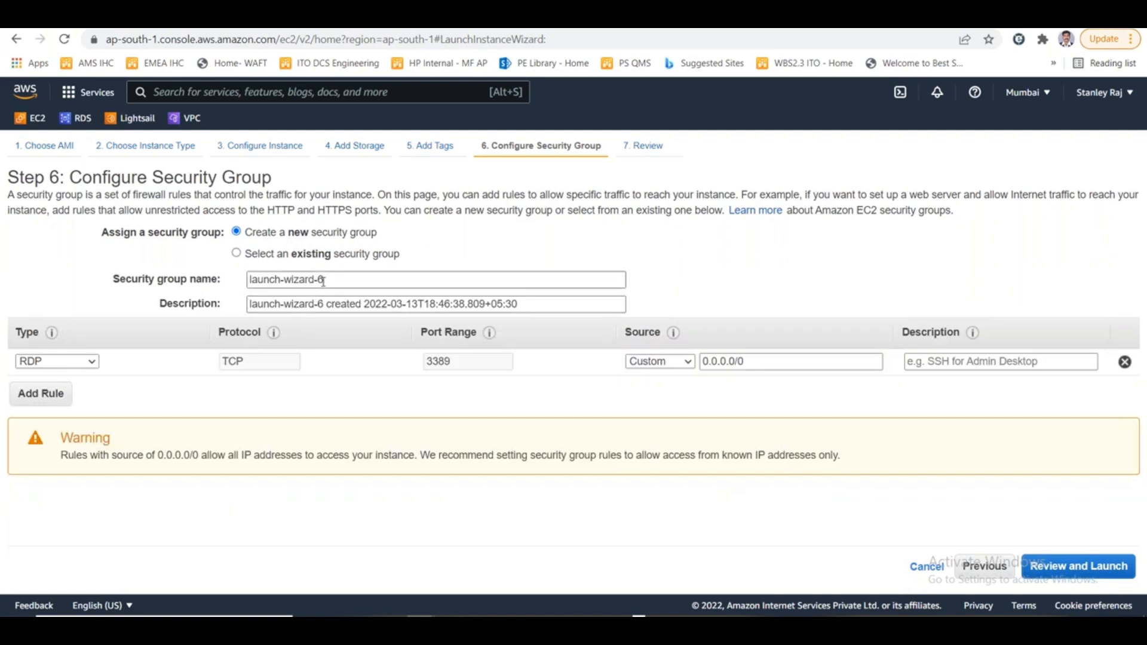
- Name the new security group RajPubSG and proceed to the launch review
{"action": "left_click_drag", "start_coordinate": [323, 280], "coordinate": [243, 286]}
{"action": "type", "text": "RajPub"}
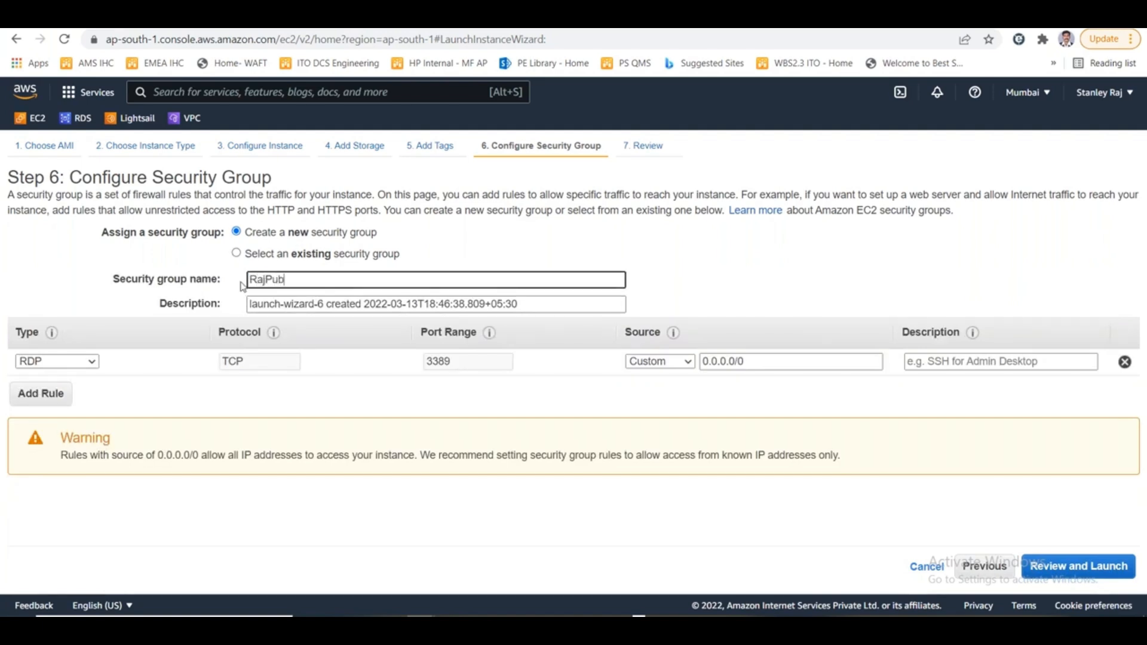
{"action": "type", "text": "SG"}
{"action": "left_click", "coordinate": [1093, 568]}
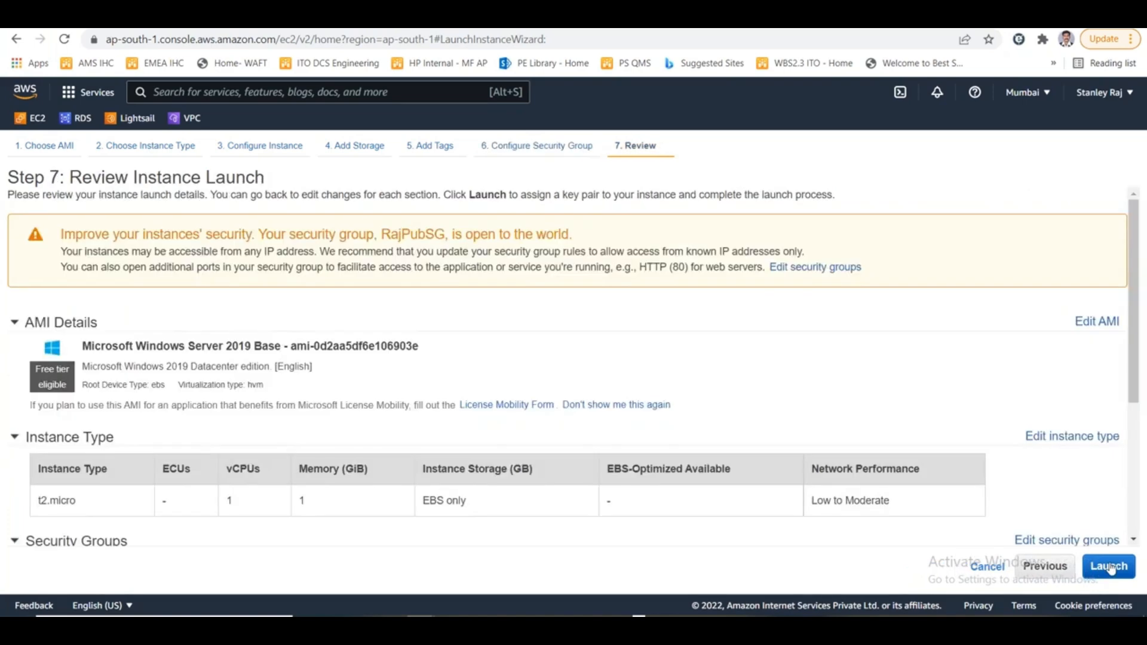
- Launch the instance with the existing key pair mummar2022, acknowledging access to its private key file
{"action": "left_click", "coordinate": [1109, 567]}
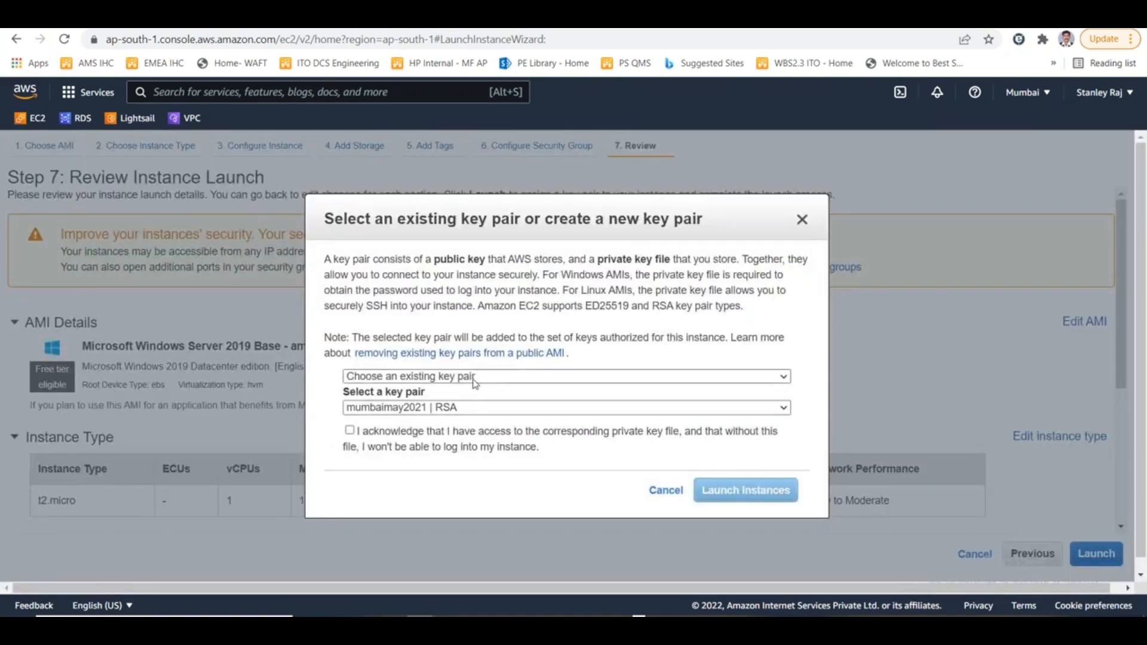
{"action": "left_click", "coordinate": [404, 411]}
{"action": "left_click", "coordinate": [404, 418]}
{"action": "left_click", "coordinate": [399, 430]}
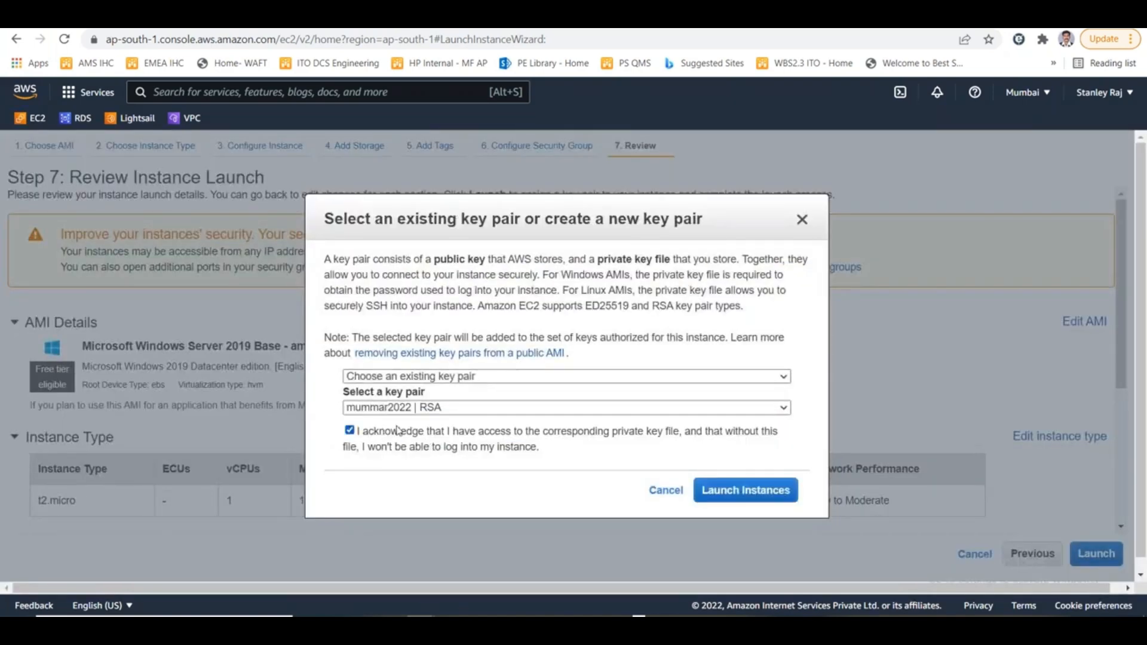
{"action": "left_click", "coordinate": [763, 481]}
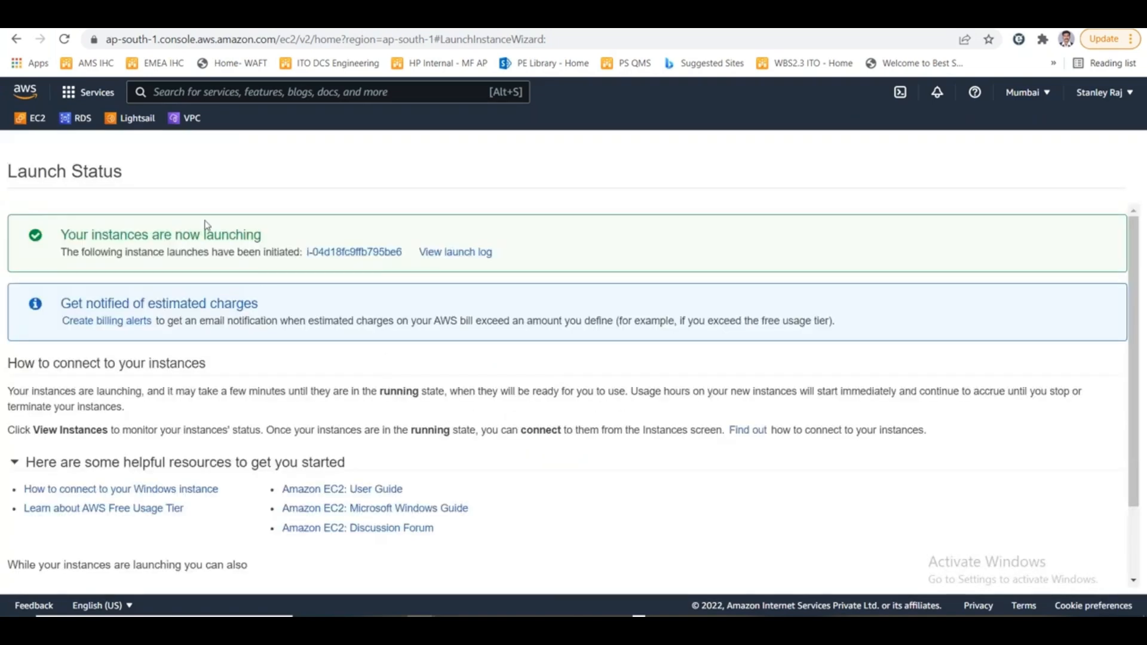
- Start launching another EC2 instance from the Microsoft Windows Server 2019 Base image with the t2.micro type
{"action": "left_click", "coordinate": [36, 124]}
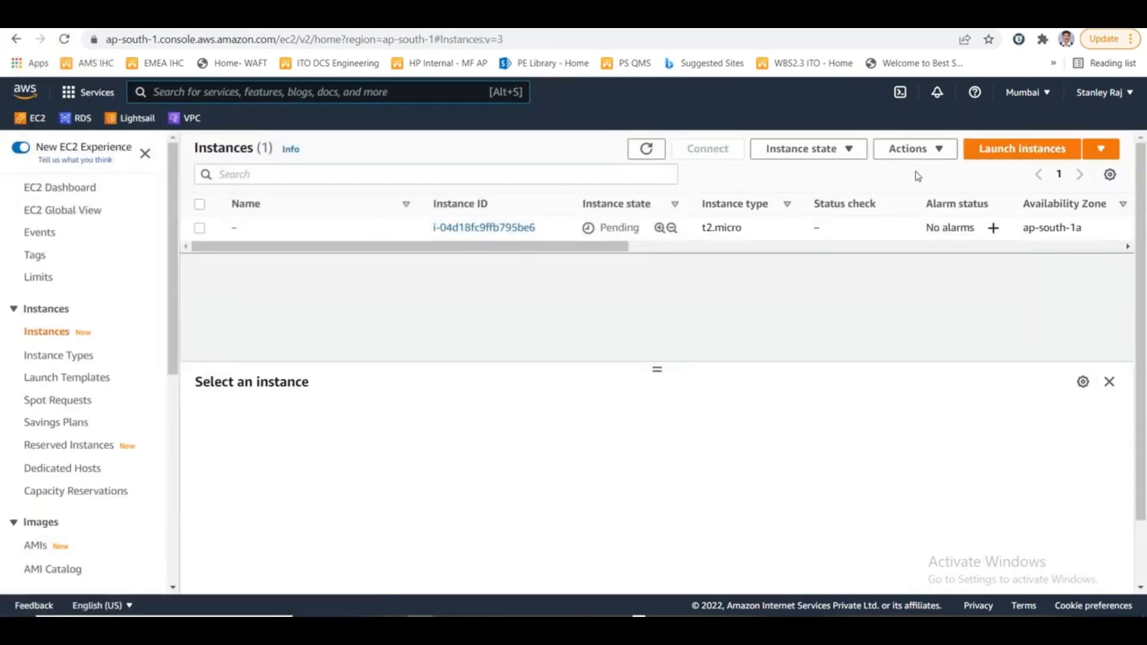
{"action": "left_click", "coordinate": [1001, 156]}
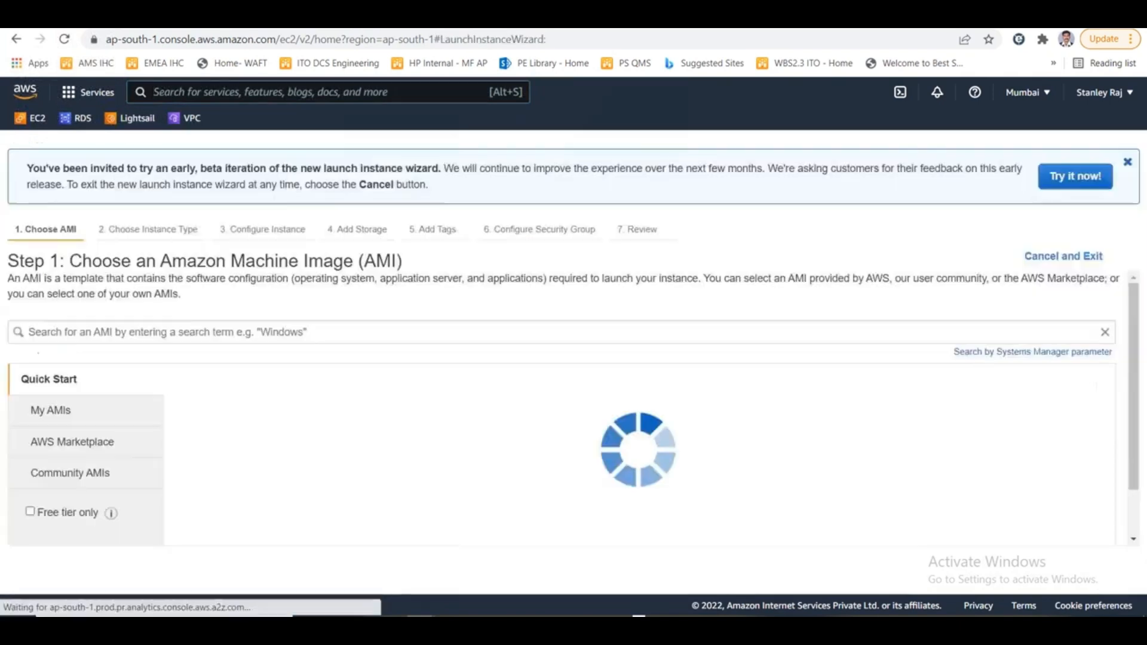
{"action": "scroll", "coordinate": [723, 397], "scroll_direction": "down", "scroll_amount": 10}
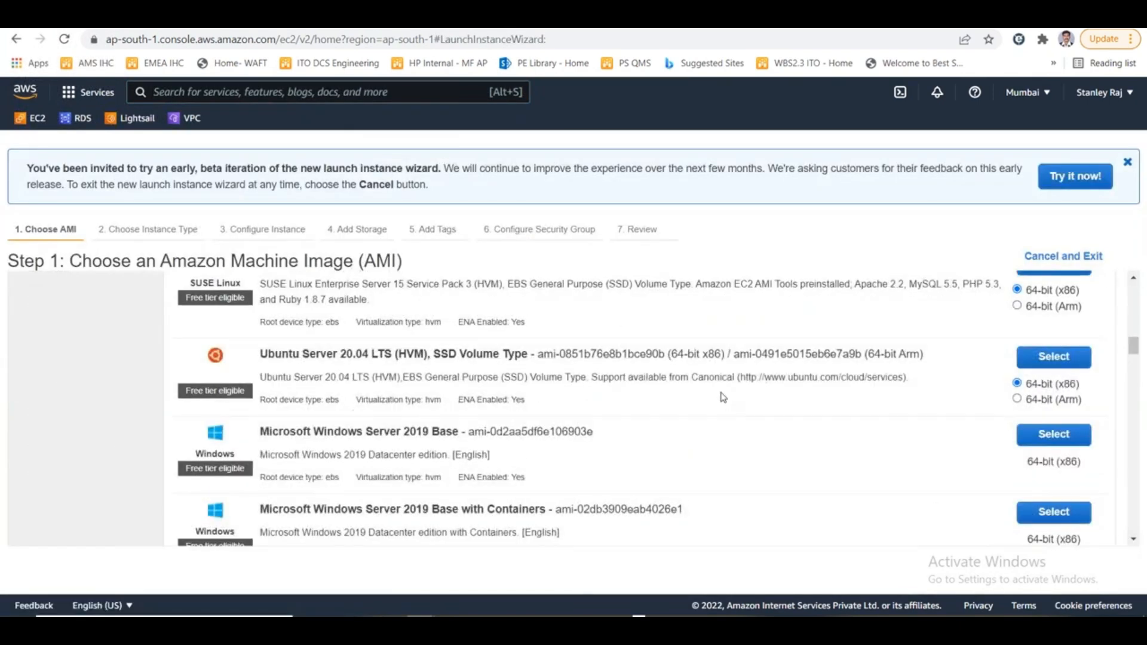
{"action": "left_click", "coordinate": [1049, 439]}
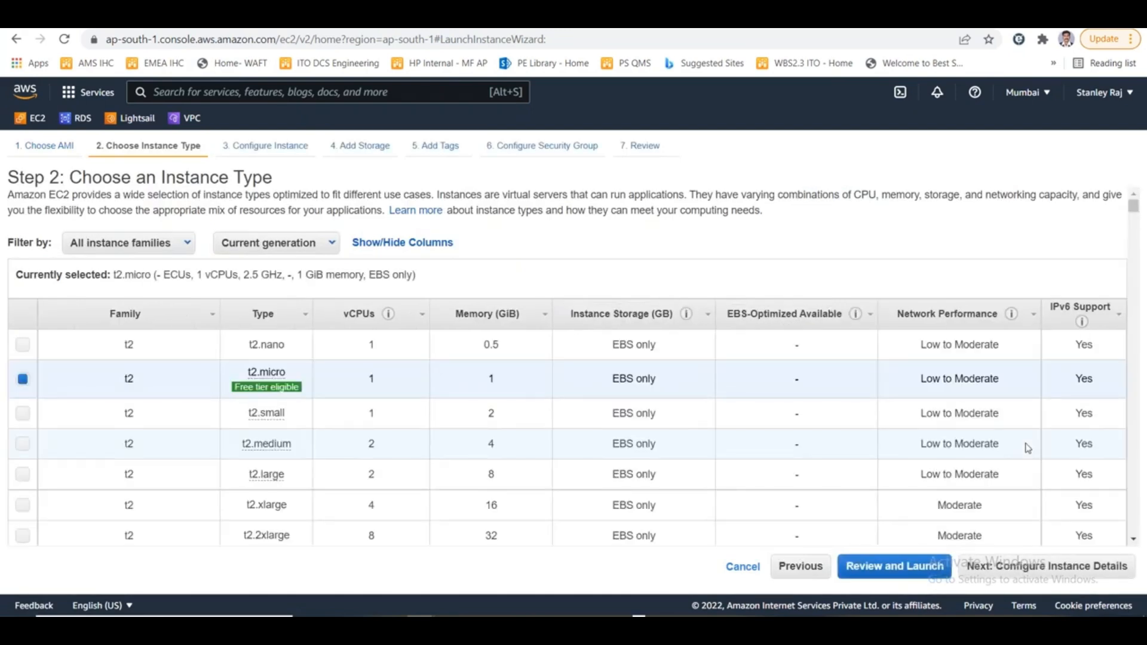
{"action": "left_click", "coordinate": [1046, 567]}
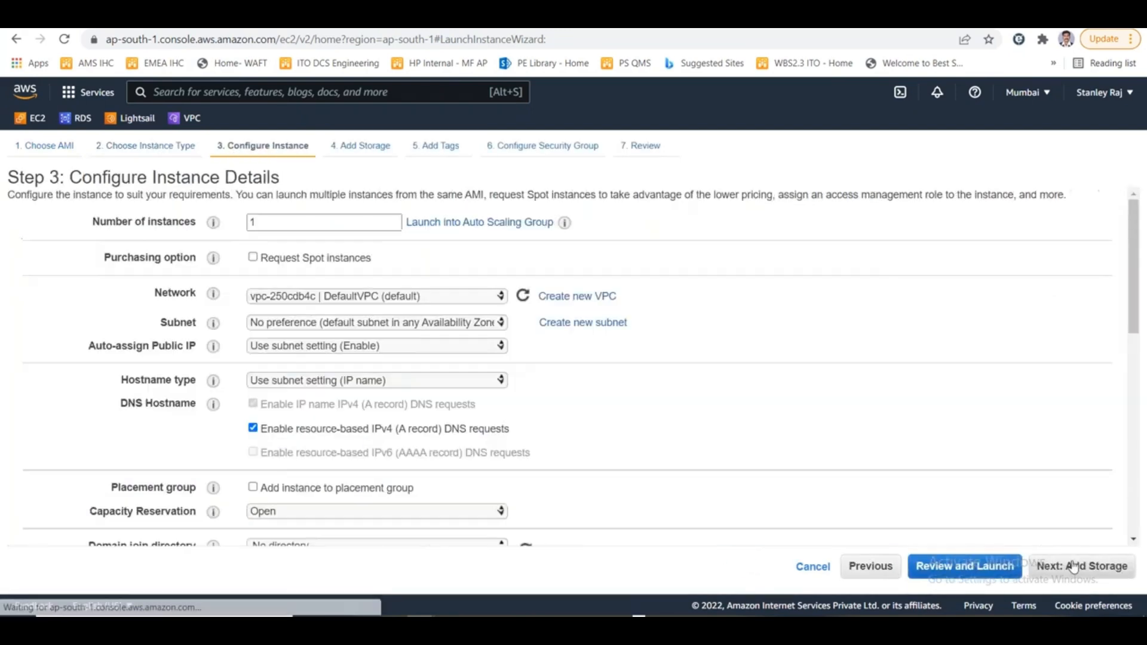
- Set the second instance's network to RajVPC and its subnet to RajPrivSubnet
{"action": "left_click", "coordinate": [424, 297]}
{"action": "left_click", "coordinate": [439, 335]}
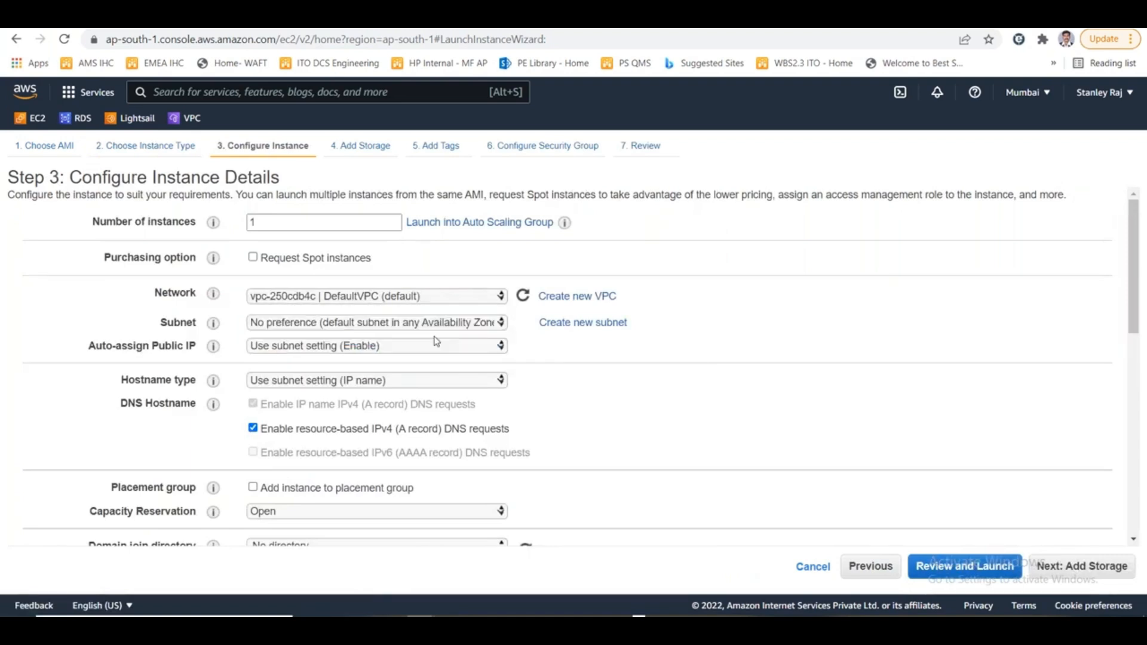
{"action": "left_click", "coordinate": [439, 328]}
{"action": "left_click", "coordinate": [446, 337]}
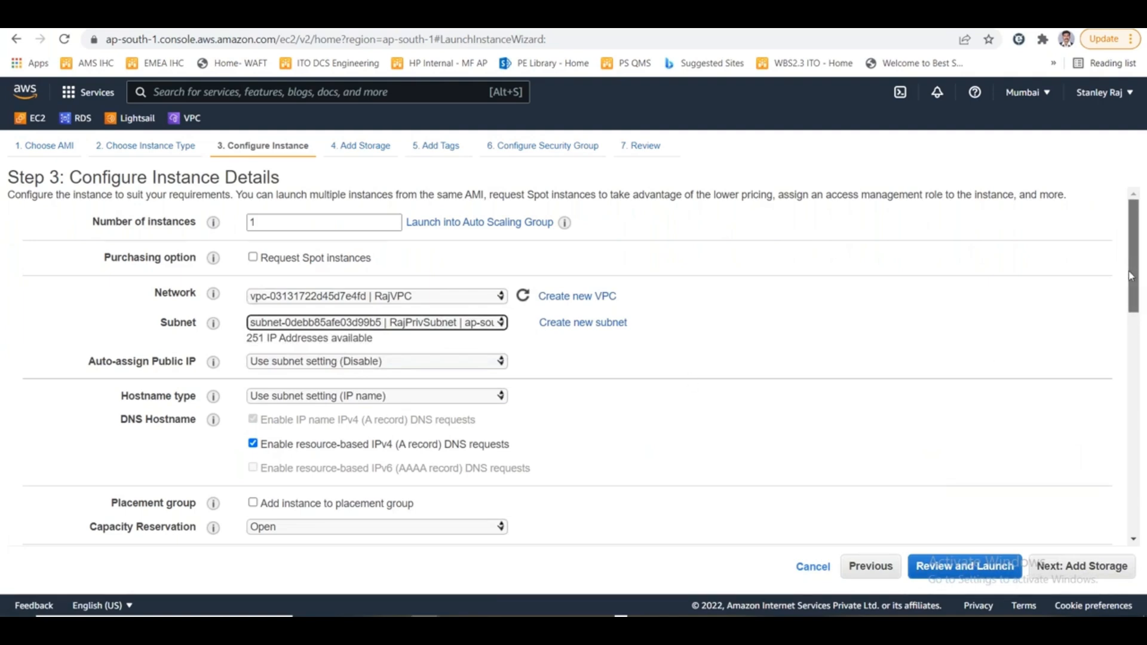
{"action": "scroll", "coordinate": [1130, 289], "scroll_direction": "down", "scroll_amount": 1}
{"action": "scroll", "coordinate": [1130, 289], "scroll_direction": "down", "scroll_amount": 10}
{"action": "scroll", "coordinate": [1114, 472], "scroll_direction": "up", "scroll_amount": 12}
- Keep the second instance's default storage, add no tags and continue to its security group settings
{"action": "left_click", "coordinate": [1085, 568]}
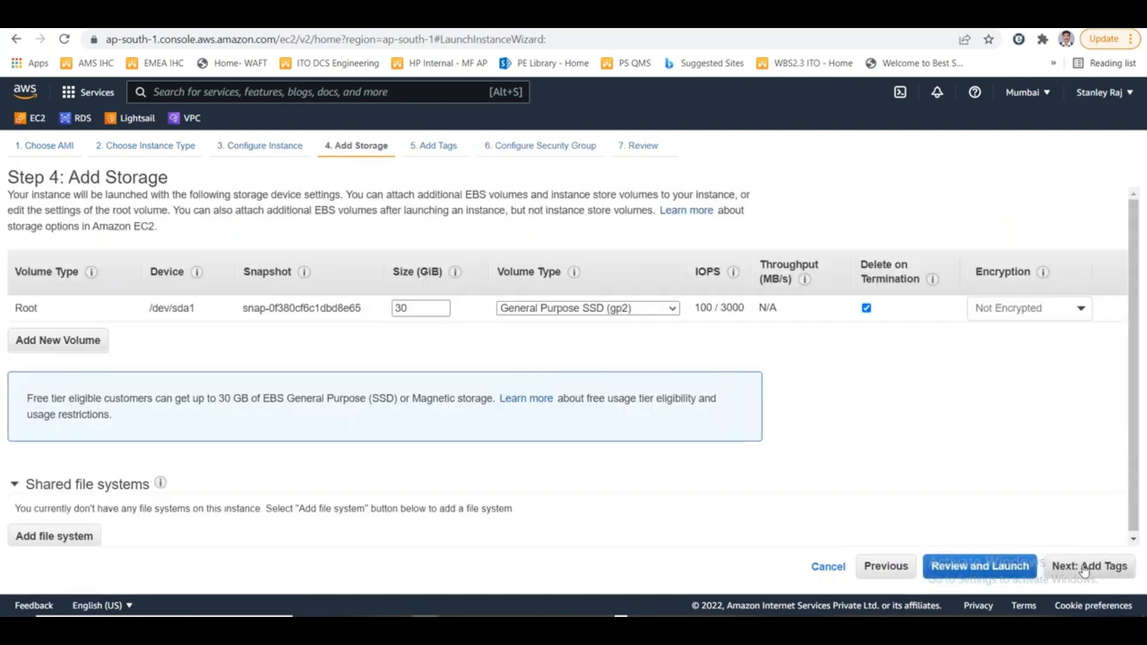
{"action": "left_click", "coordinate": [1085, 567]}
{"action": "left_click", "coordinate": [1085, 568]}
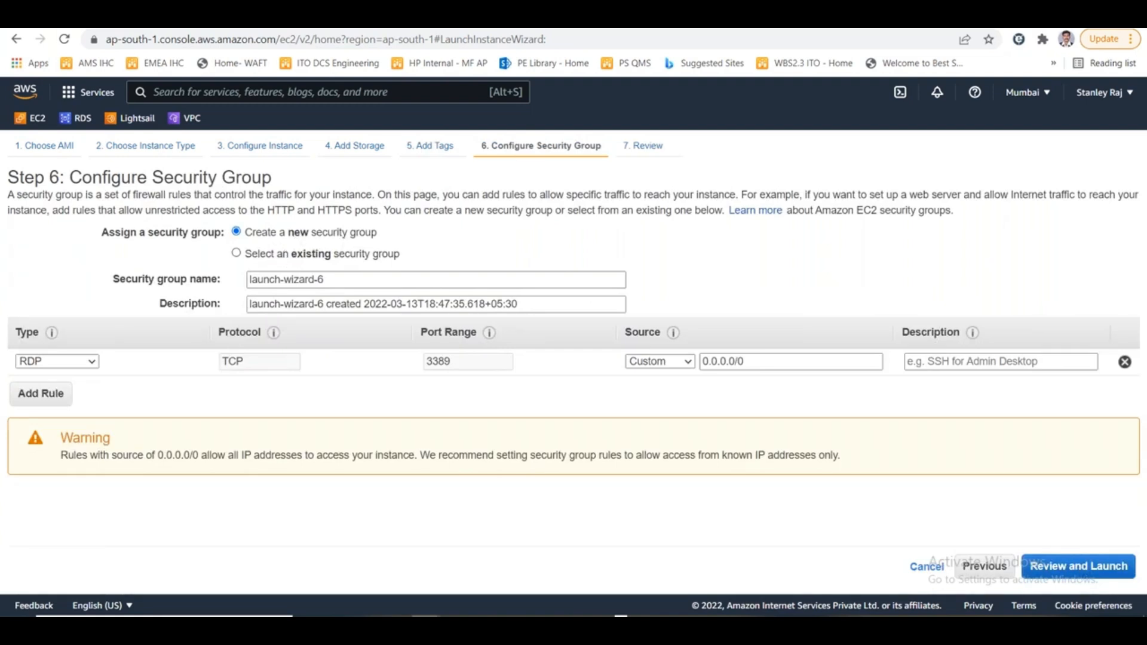
- Restrict the RDP rule of the new security group to the custom source 10.0.0.0/24
{"action": "left_click", "coordinate": [680, 366]}
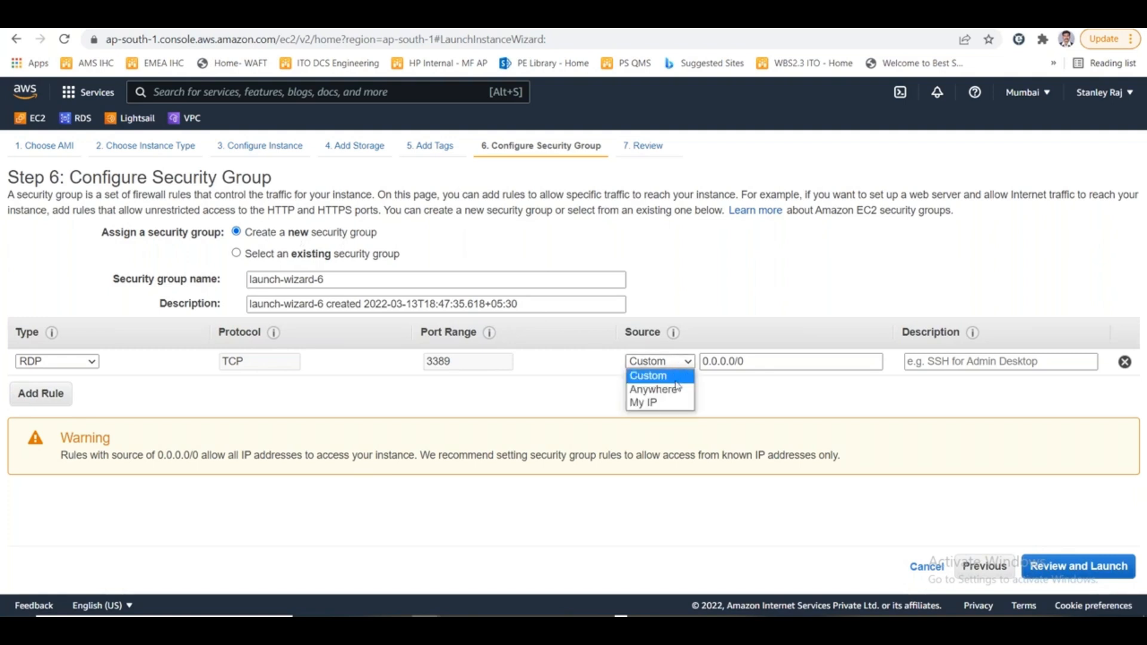
{"action": "left_click", "coordinate": [649, 375]}
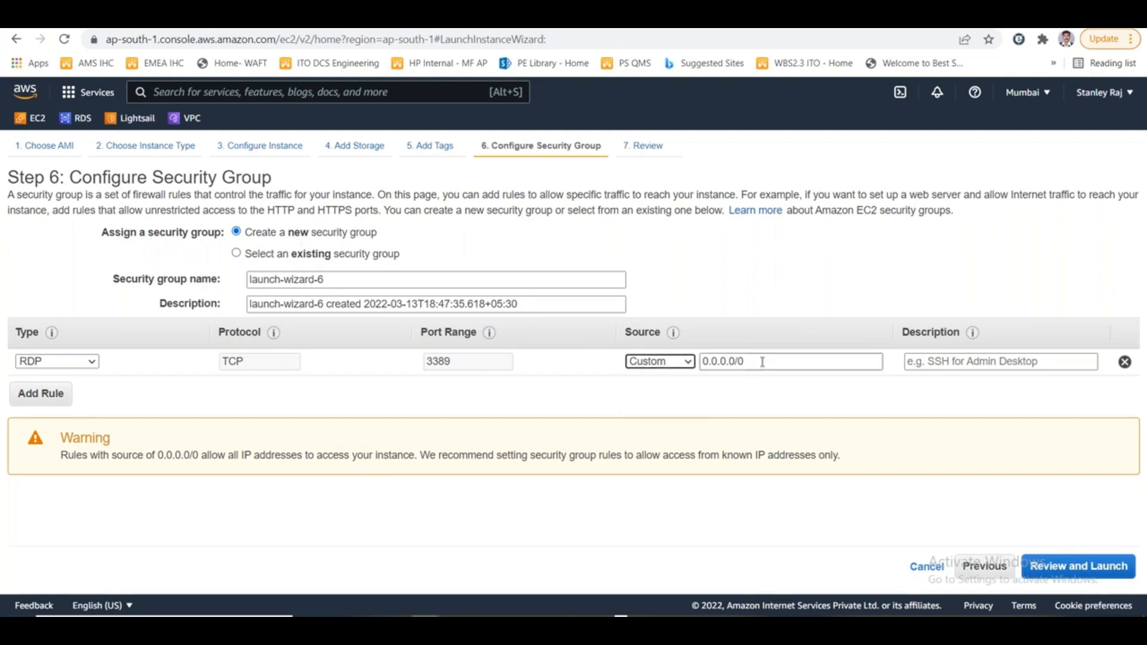
{"action": "type", "text": "1"}
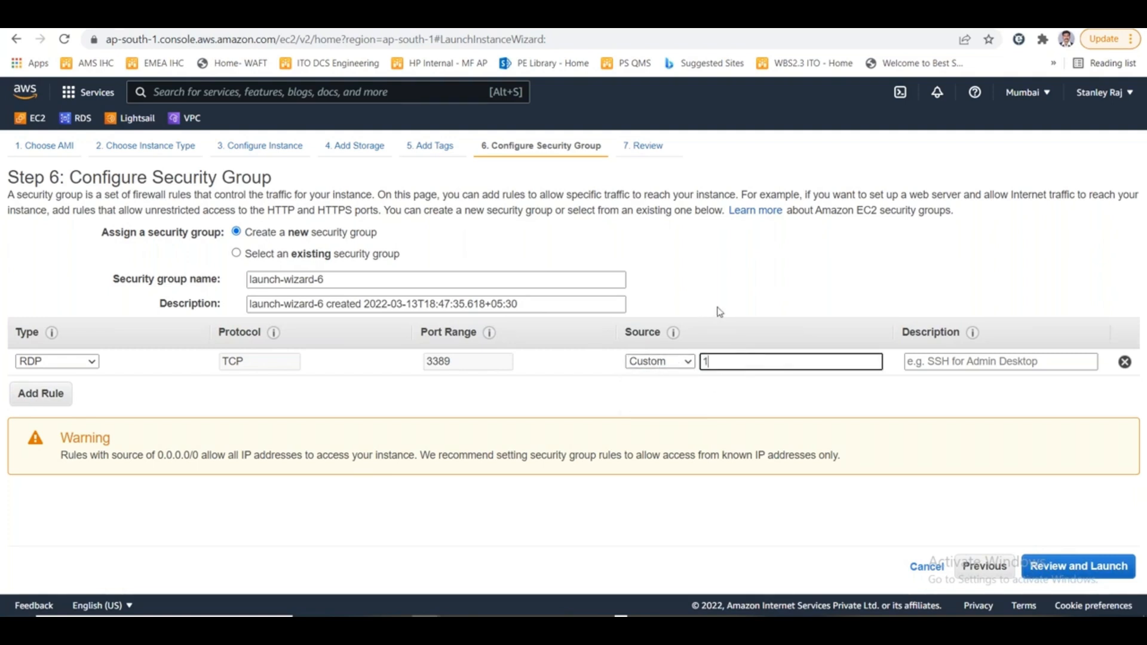
{"action": "type", "text": "0.0.0.0/"}
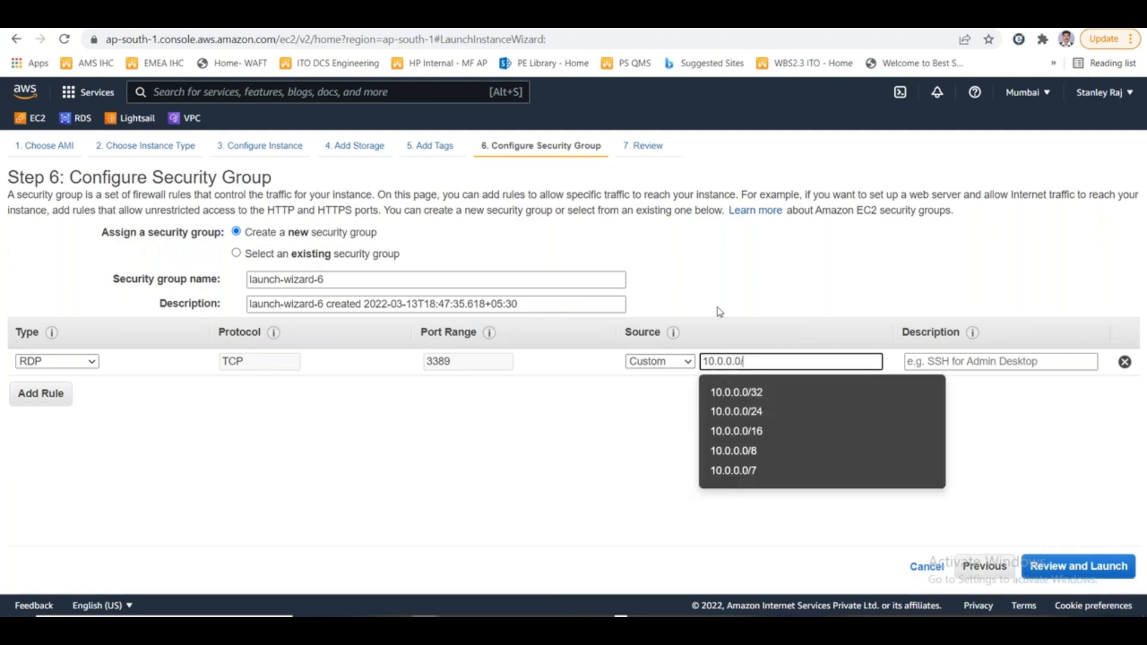
{"action": "type", "text": "24"}
{"action": "left_click", "coordinate": [617, 426]}
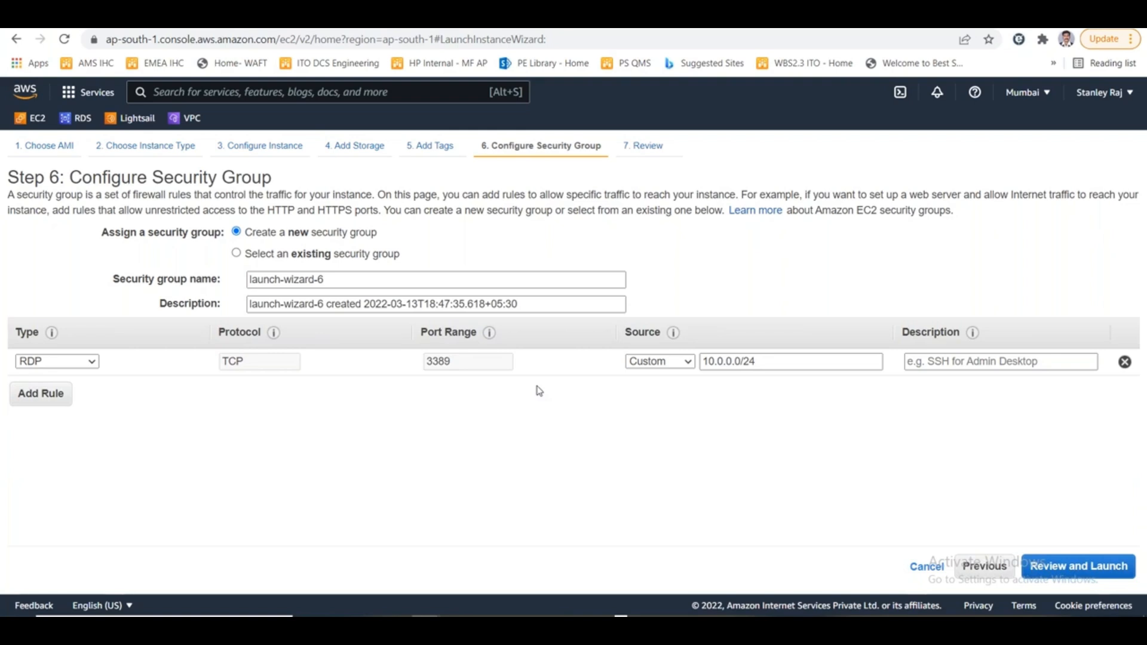
{"action": "key", "text": "alt+Tab"}
{"action": "key", "text": "alt+Tab"}
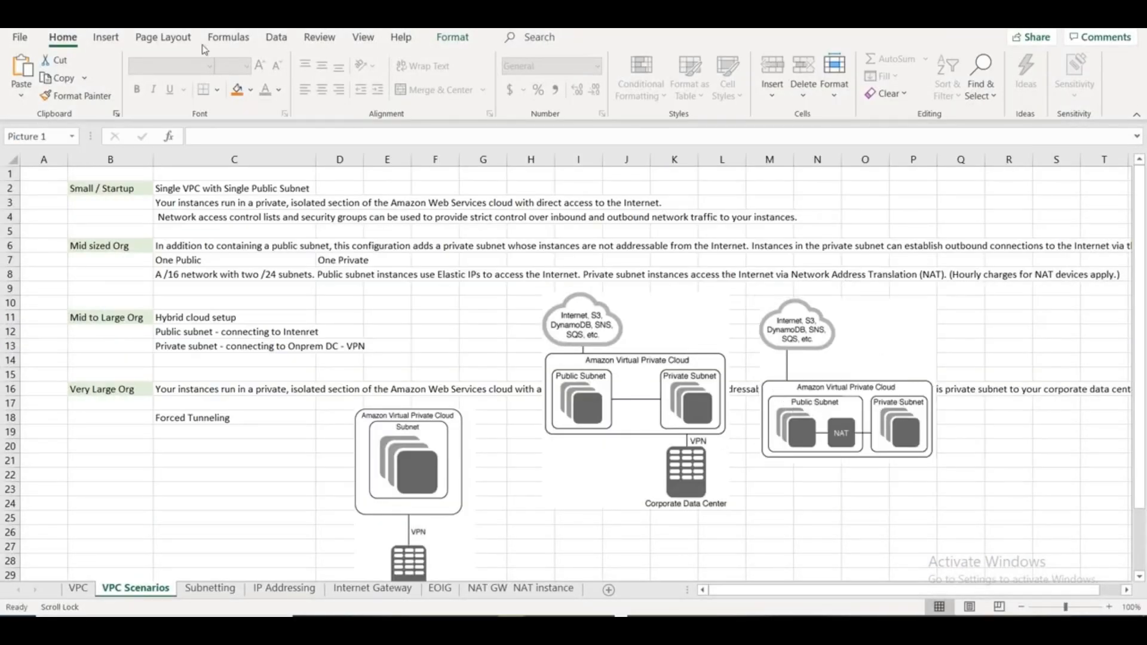
{"action": "key", "text": "alt+Tab"}
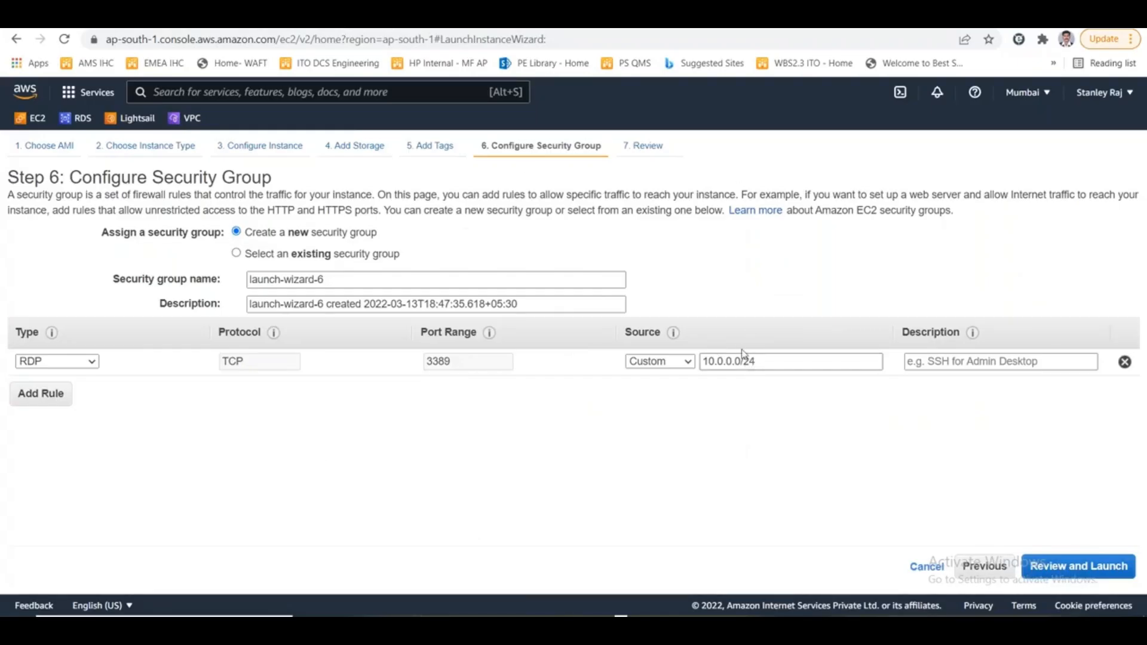
- Open the list of subnets in the VPC console and enlarge it to check RajPubSubnet's IPv4 CIDR
{"action": "left_click", "coordinate": [354, 23]}
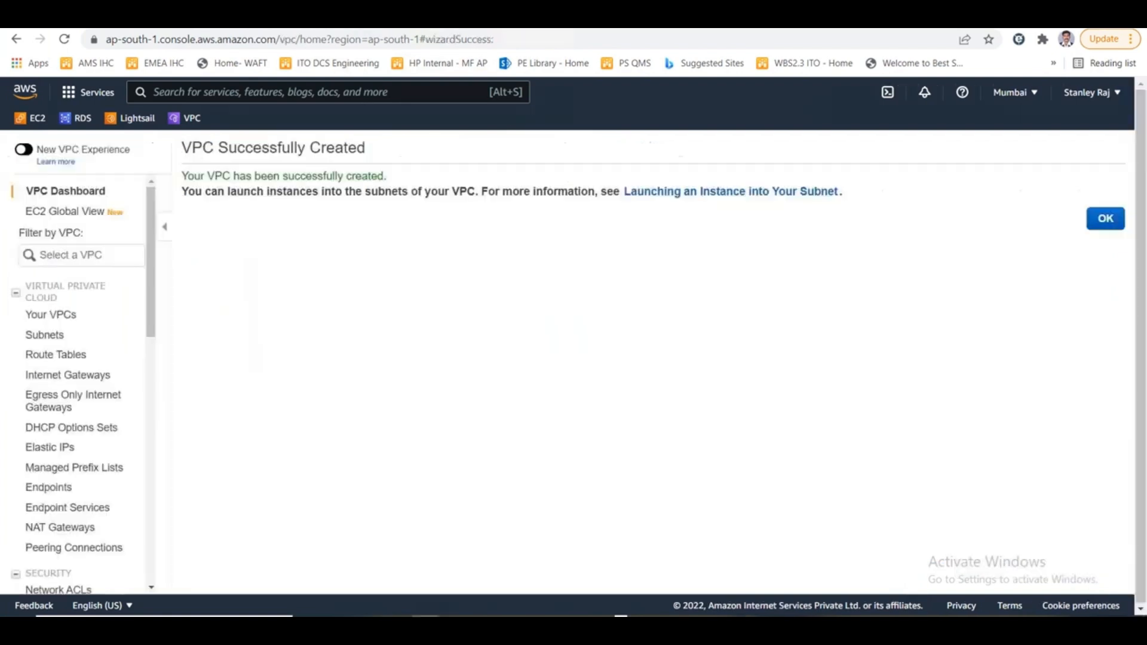
{"action": "left_click", "coordinate": [68, 325]}
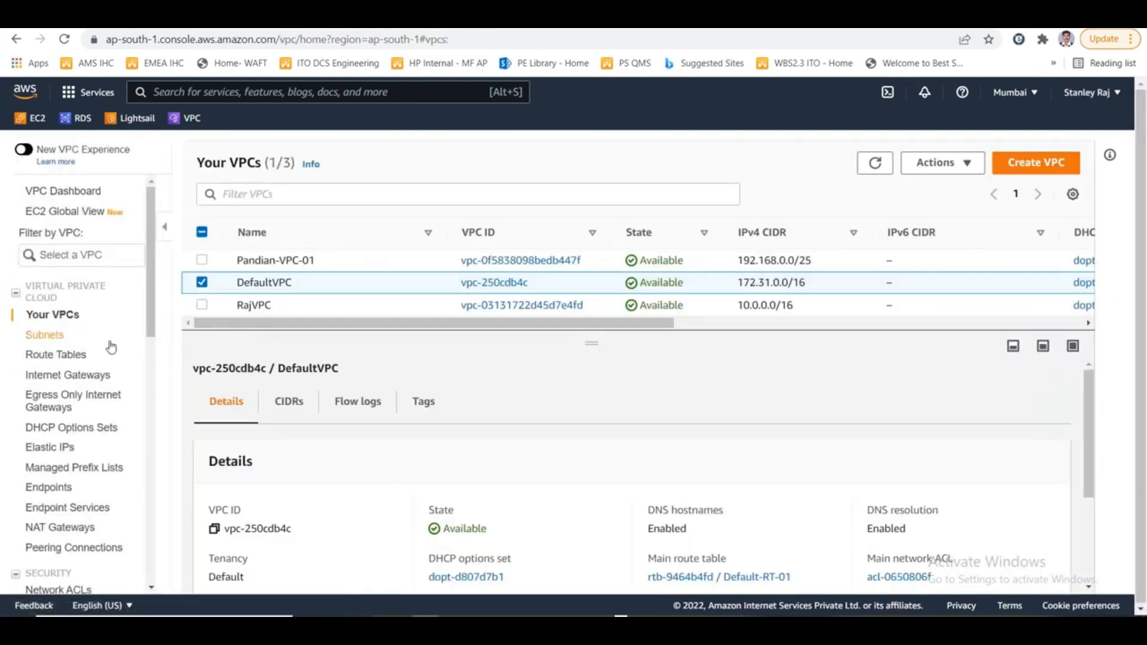
{"action": "left_click", "coordinate": [48, 339]}
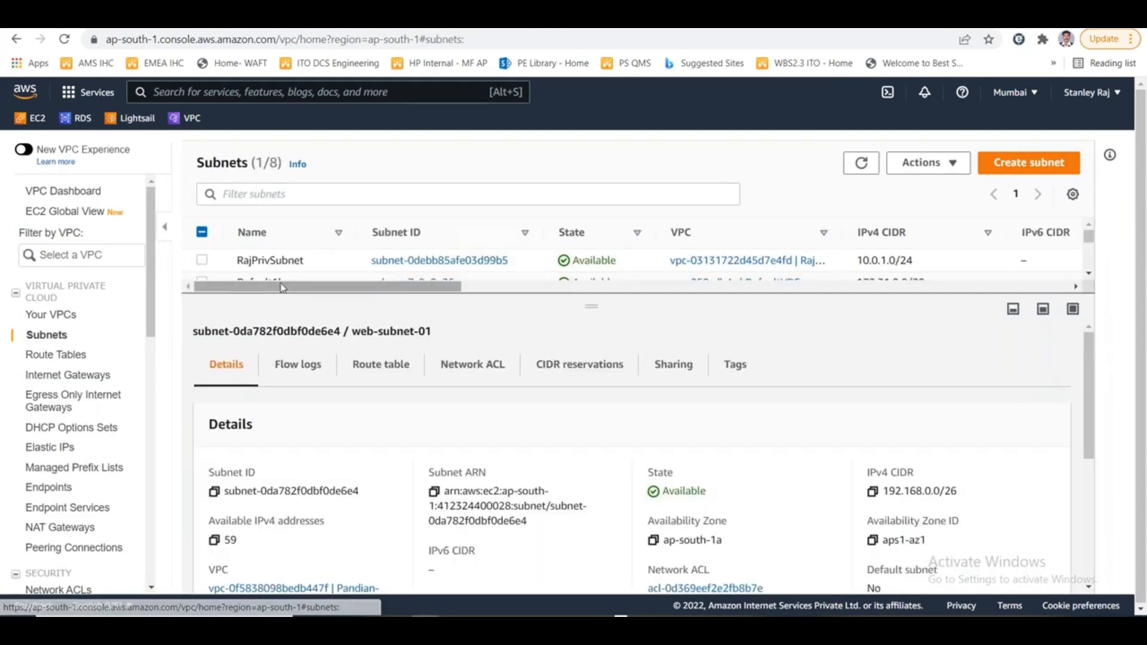
{"action": "scroll", "coordinate": [323, 275], "scroll_direction": "down", "scroll_amount": 2}
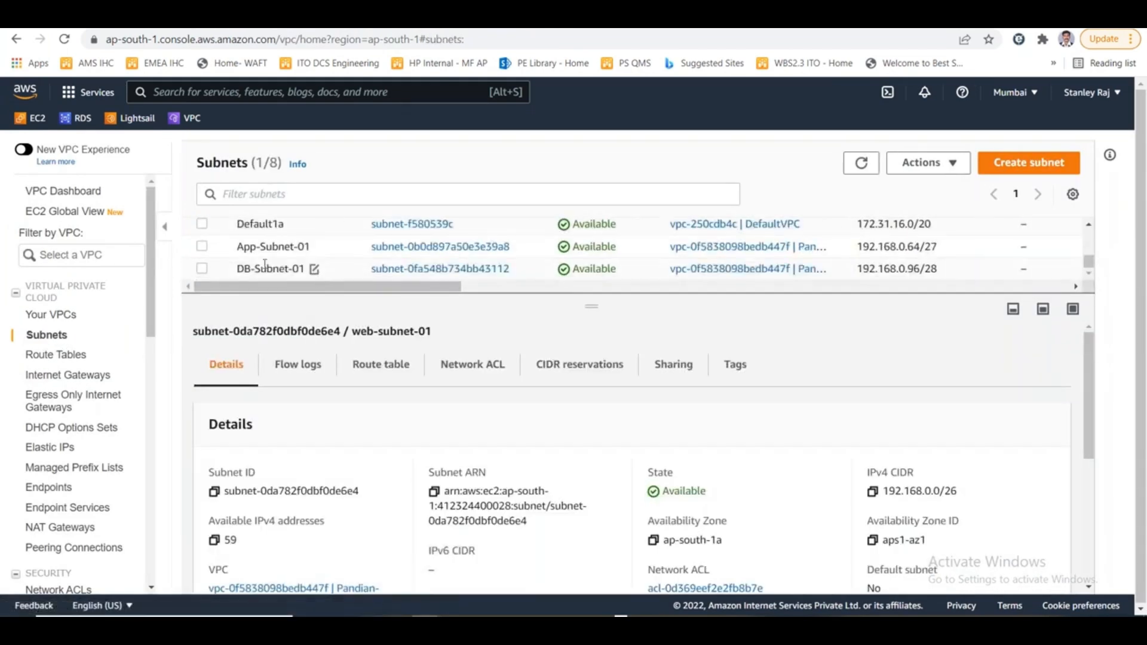
{"action": "scroll", "coordinate": [323, 275], "scroll_direction": "up", "scroll_amount": 2}
{"action": "scroll", "coordinate": [323, 275], "scroll_direction": "down", "scroll_amount": 3}
{"action": "left_click_drag", "start_coordinate": [592, 306], "coordinate": [579, 381]}
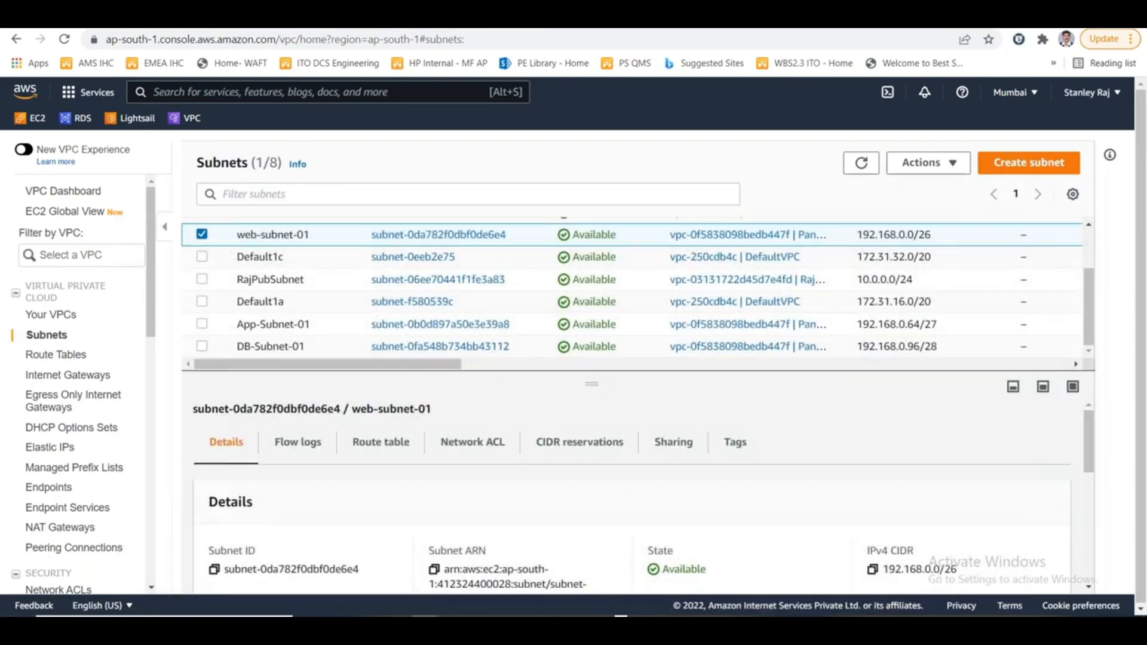
- Copy RajPubSubnet's IPv4 CIDR from its subnet details and compare it with the source of the new RDP rule
{"action": "left_click", "coordinate": [202, 234]}
{"action": "left_click", "coordinate": [202, 279]}
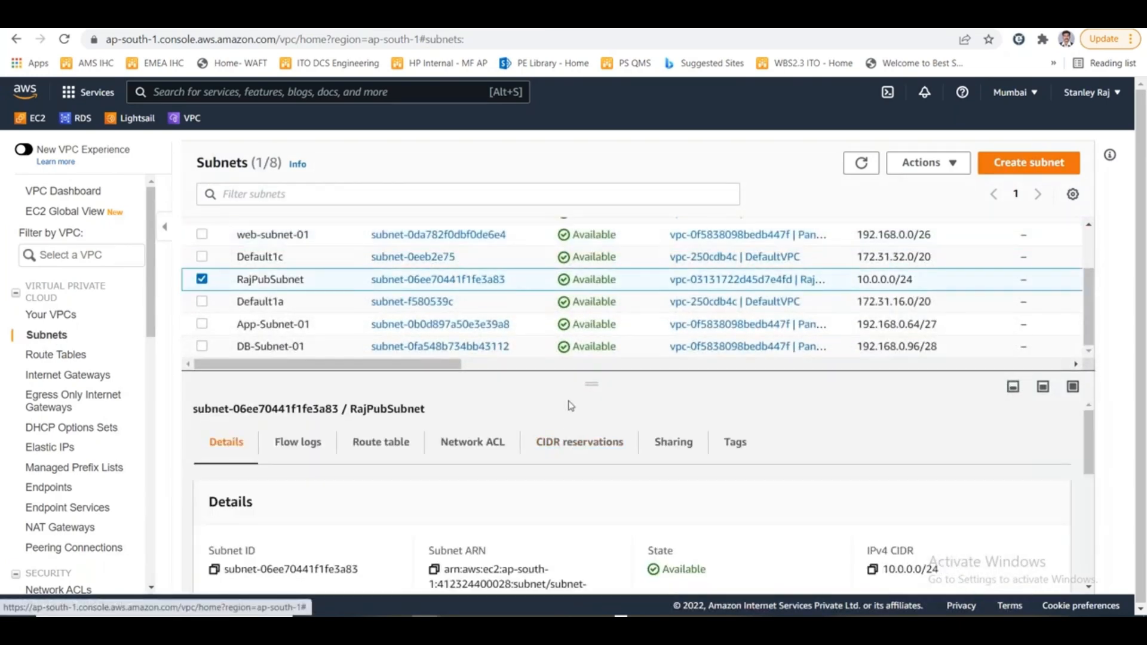
{"action": "left_click_drag", "start_coordinate": [576, 384], "coordinate": [580, 305]}
{"action": "left_click_drag", "start_coordinate": [942, 491], "coordinate": [886, 497]}
{"action": "left_click", "coordinate": [873, 491]}
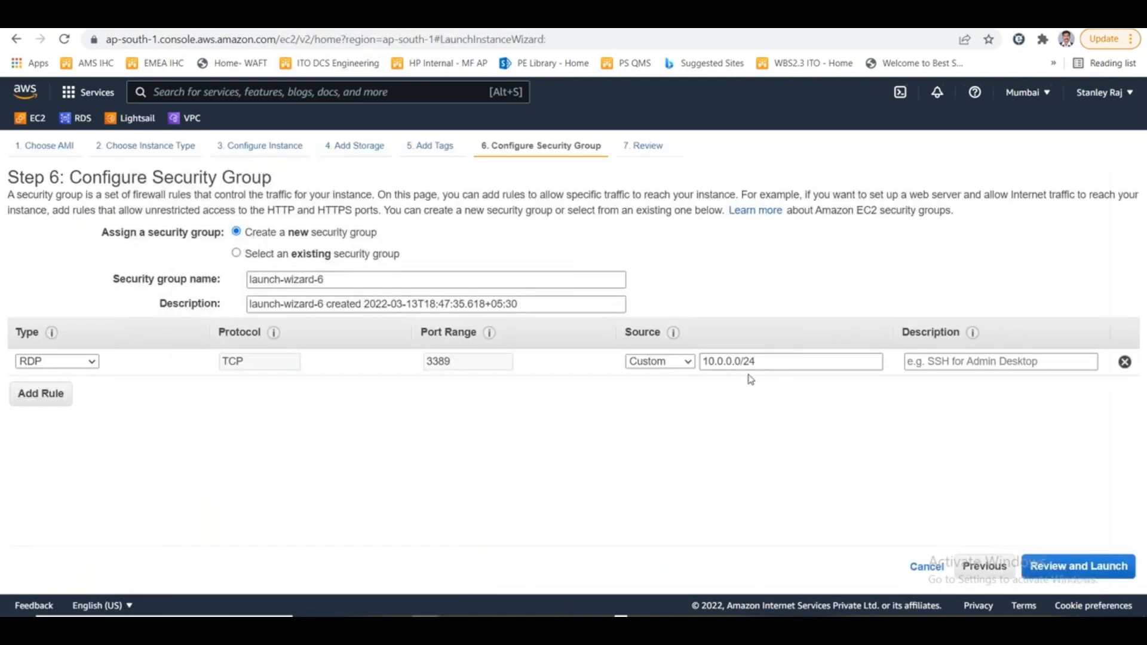
{"action": "left_click_drag", "start_coordinate": [774, 361], "coordinate": [673, 358]}
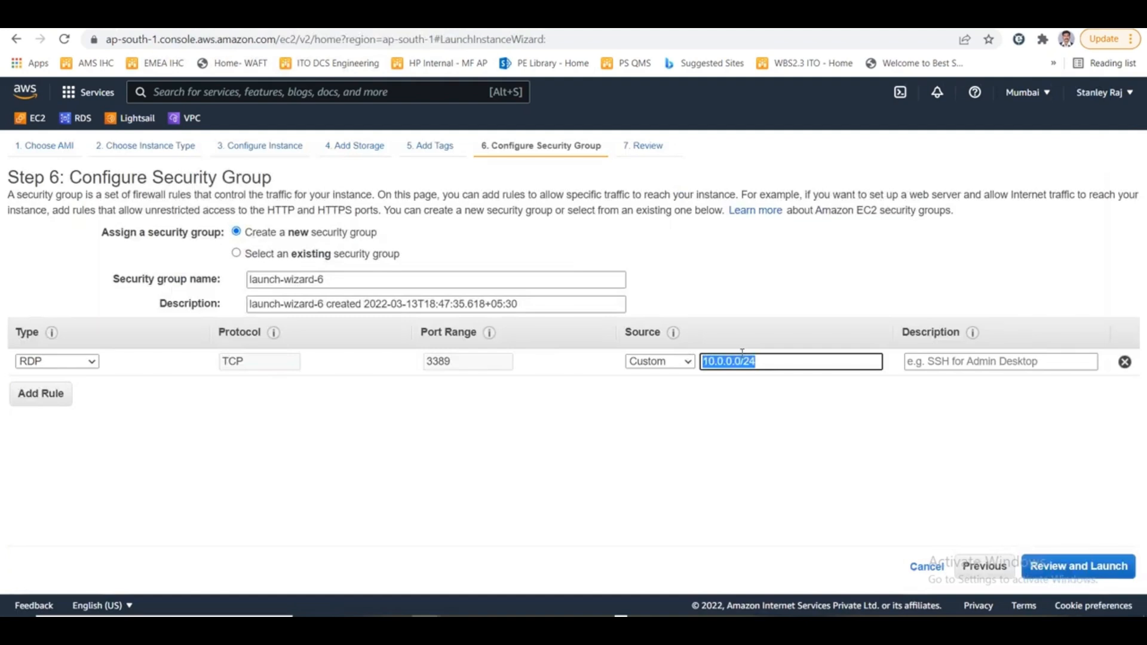
{"action": "left_click", "coordinate": [762, 366]}
{"action": "left_click", "coordinate": [830, 437]}
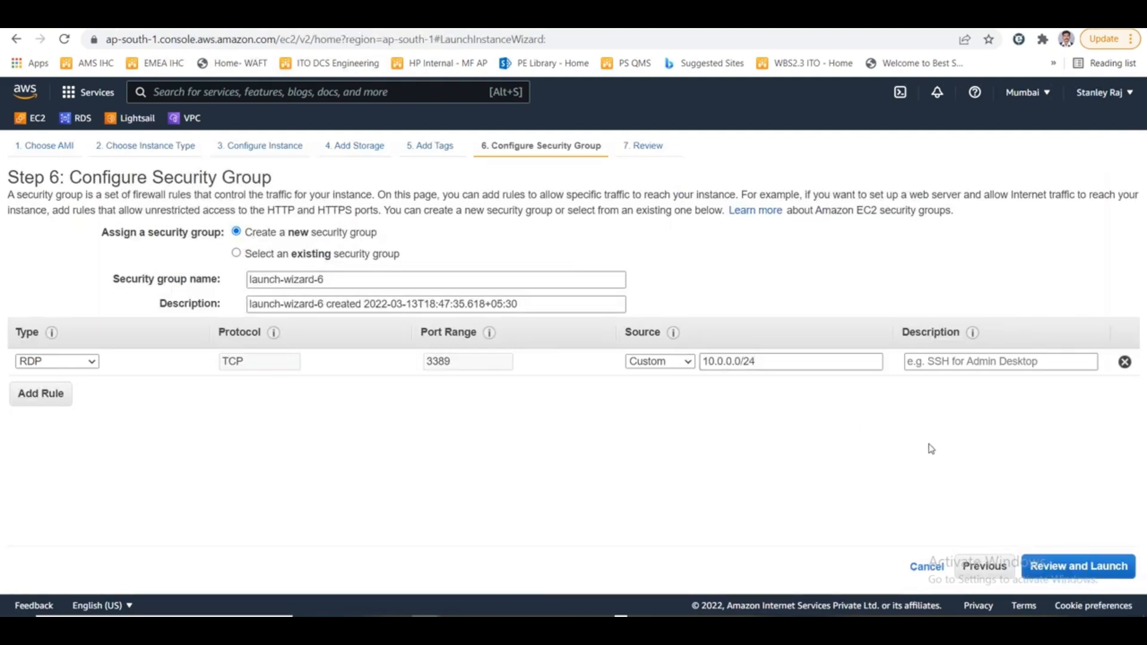
- Describe the RDP rule as "RDP from Public Subnet - Jump servers"
{"action": "left_click", "coordinate": [967, 359]}
{"action": "type", "text": "RDP f"}
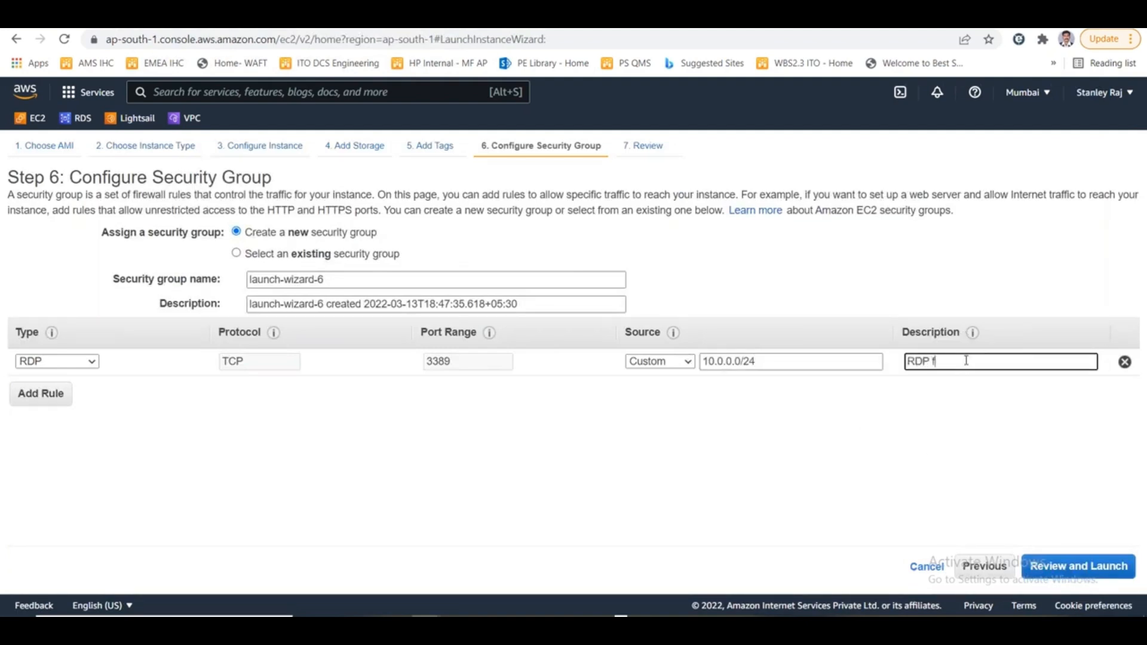
{"action": "type", "text": "rom Public Subnet "}
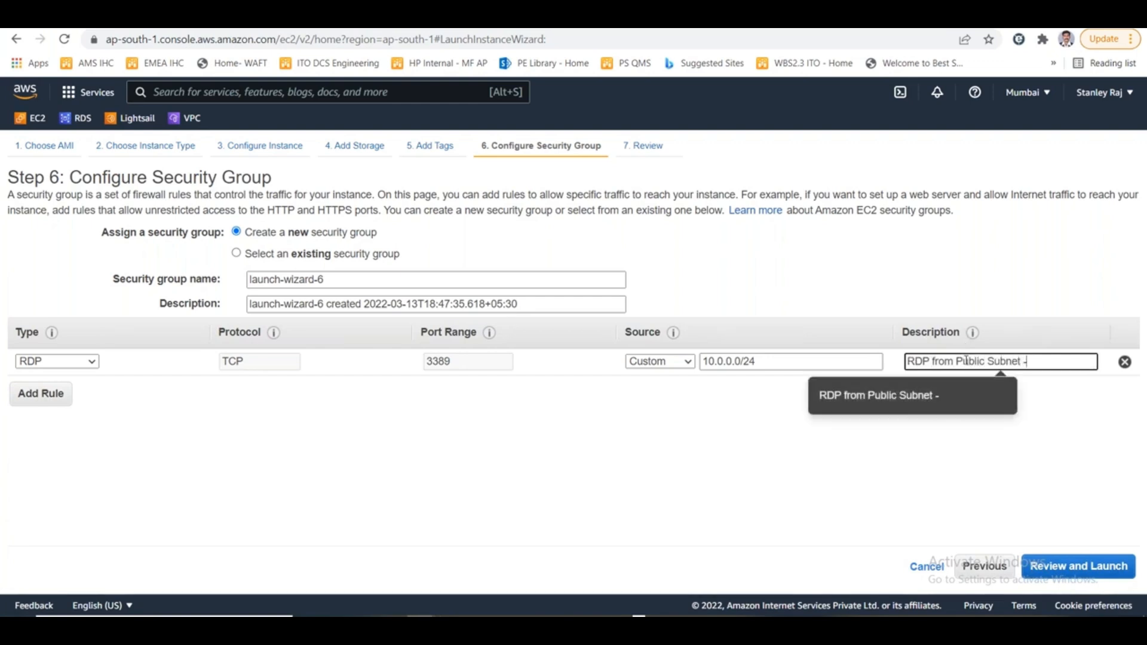
{"action": "type", "text": "- Jump servers"}
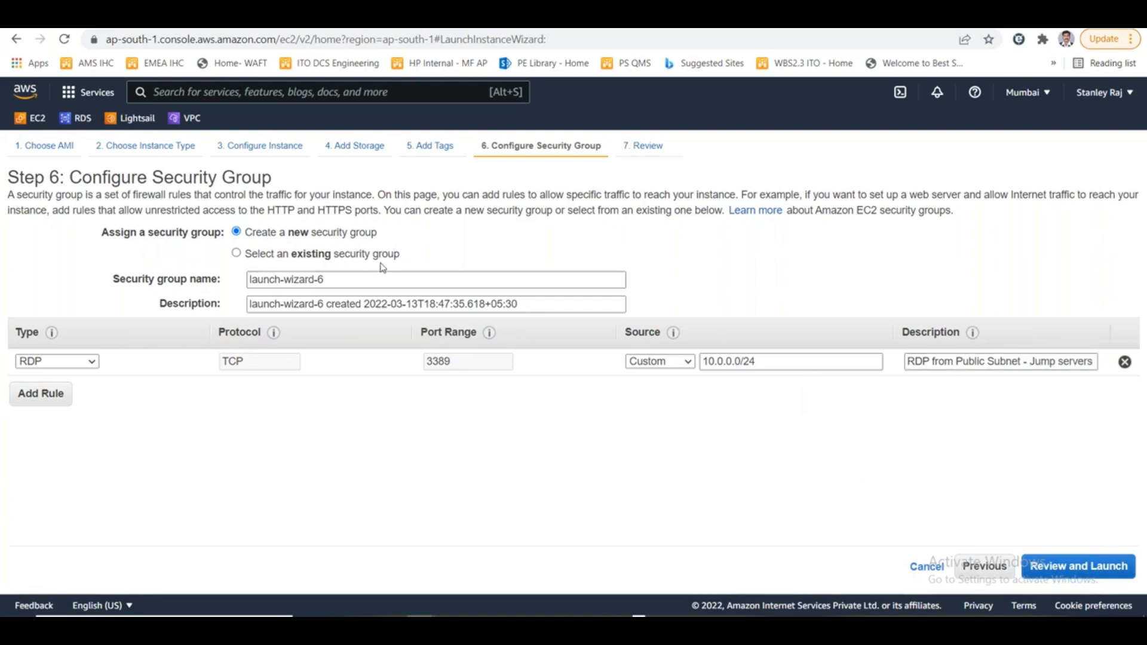
- Name the new security group RajPrivSG and continue to the launch review
{"action": "left_click_drag", "start_coordinate": [358, 280], "coordinate": [188, 278]}
{"action": "type", "text": "Raj"}
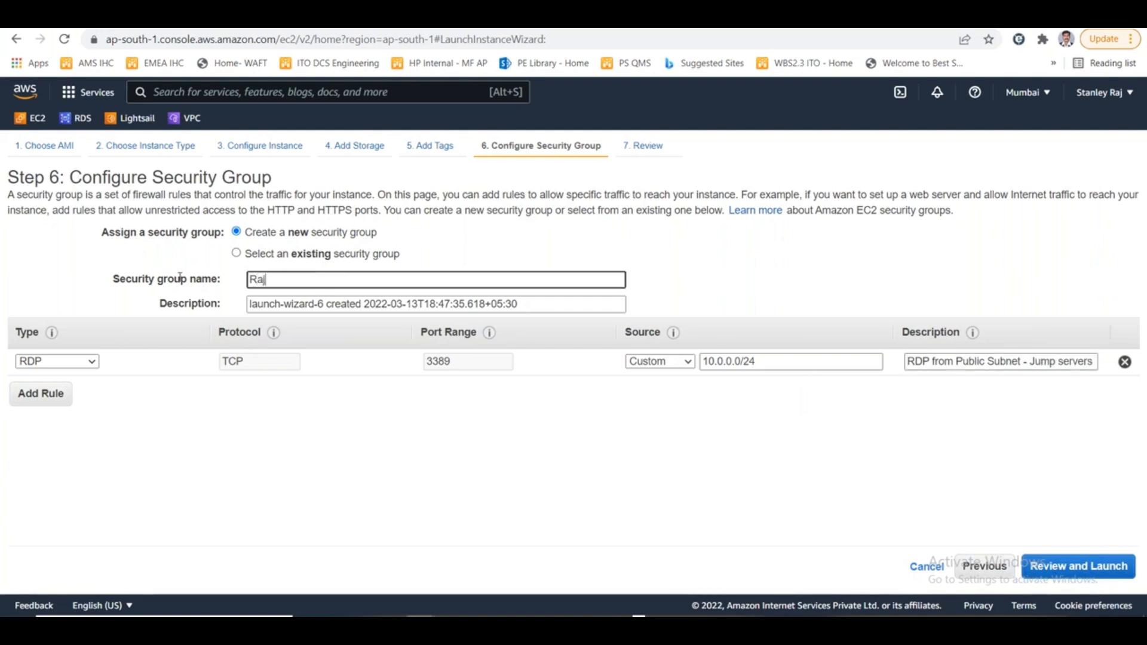
{"action": "type", "text": "Pu"}
{"action": "type", "text": "ivSG"}
{"action": "left_click", "coordinate": [1074, 574]}
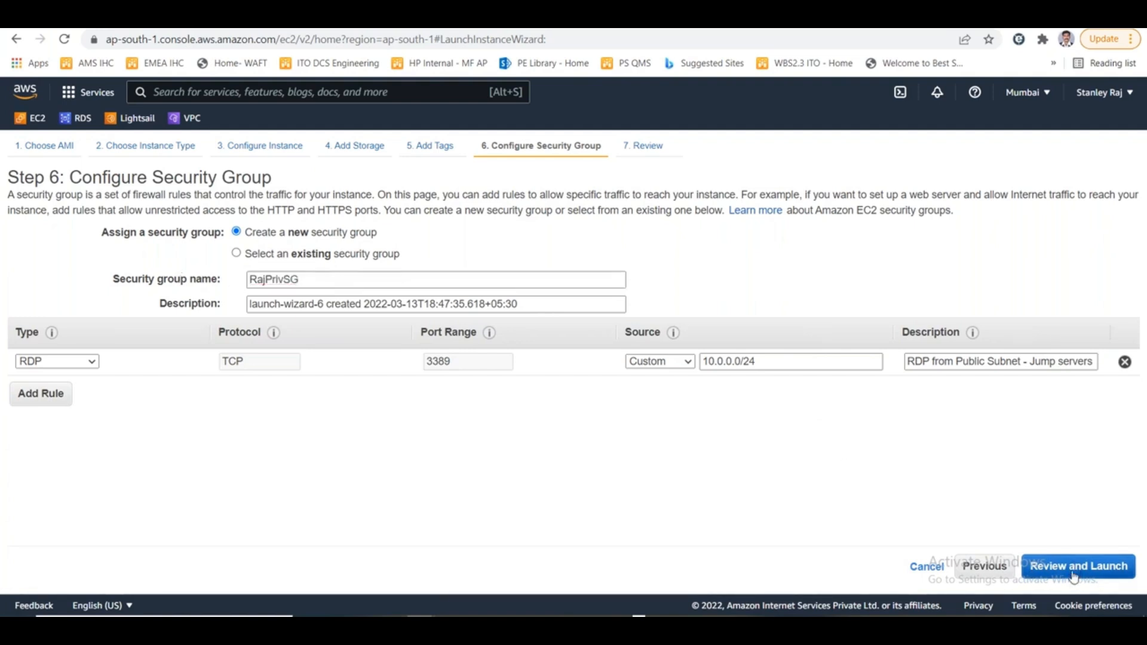
- Launch the second instance with the existing key pair mumbaimay2021, acknowledging access to its private key file
{"action": "scroll", "coordinate": [983, 506], "scroll_direction": "down", "scroll_amount": 2}
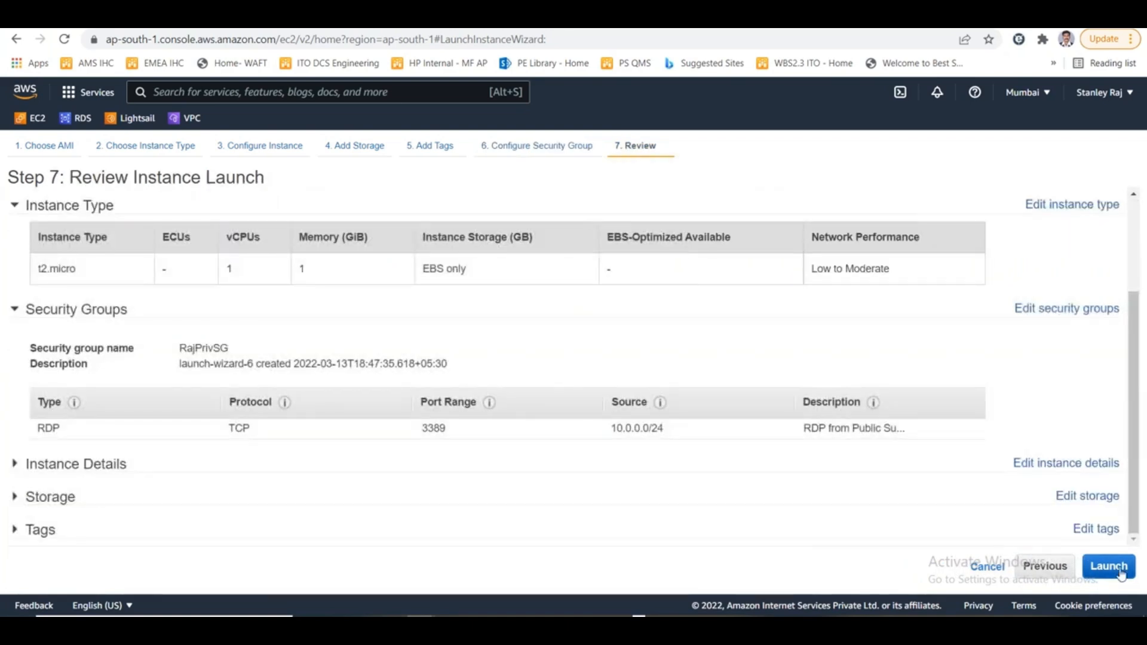
{"action": "left_click", "coordinate": [1108, 566]}
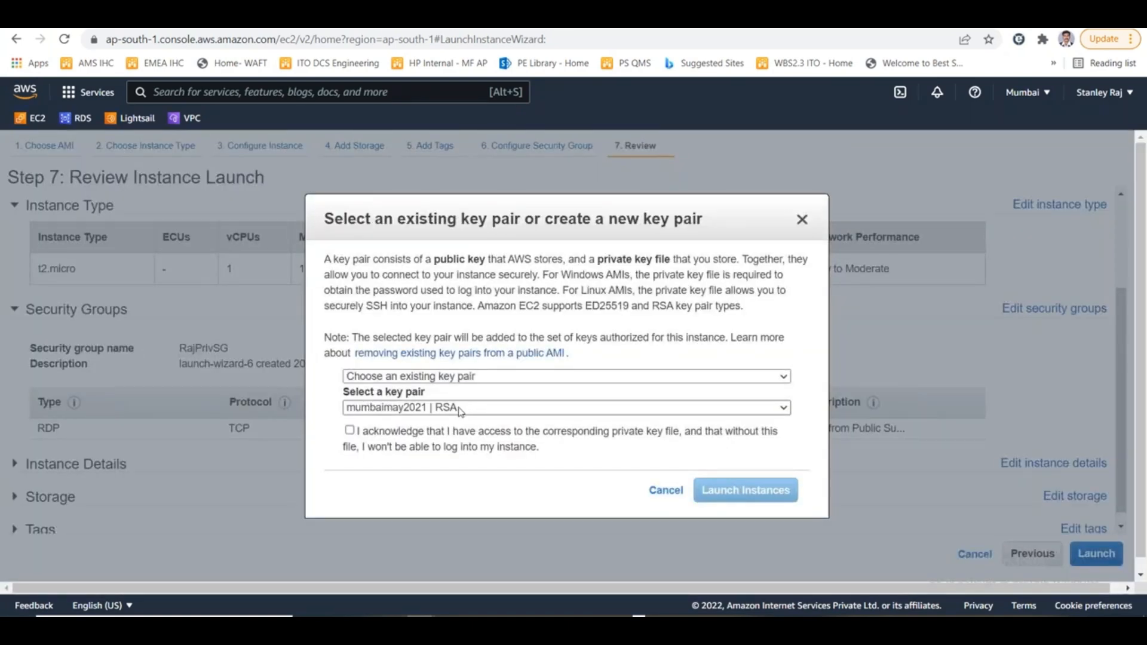
{"action": "left_click", "coordinate": [378, 435]}
{"action": "left_click", "coordinate": [567, 408]}
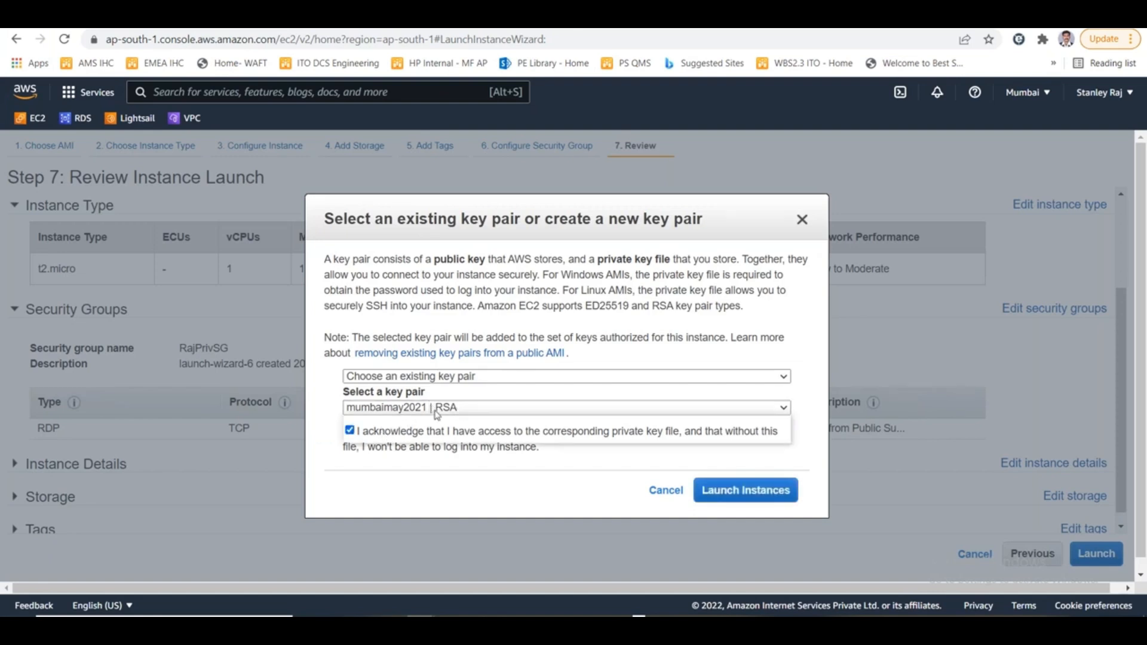
{"action": "left_click", "coordinate": [418, 507]}
{"action": "left_click", "coordinate": [717, 491]}
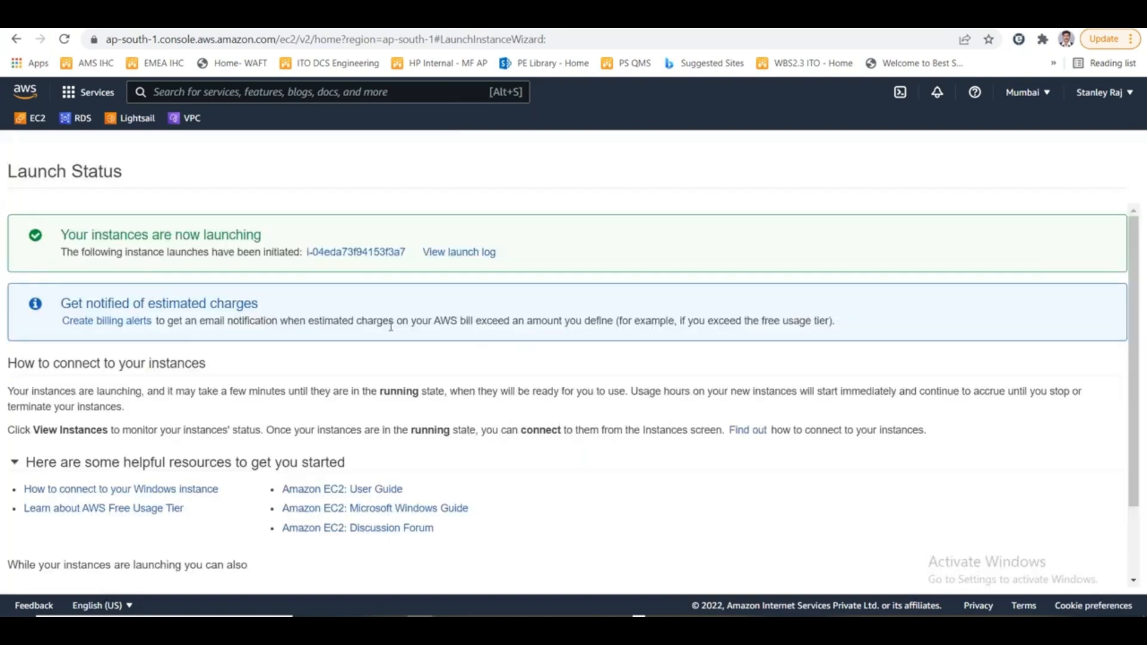
- Open the list of instances and name the running public-subnet instance Rajpubvm1
{"action": "scroll", "coordinate": [392, 339], "scroll_direction": "down", "scroll_amount": 3}
{"action": "left_click", "coordinate": [1052, 575]}
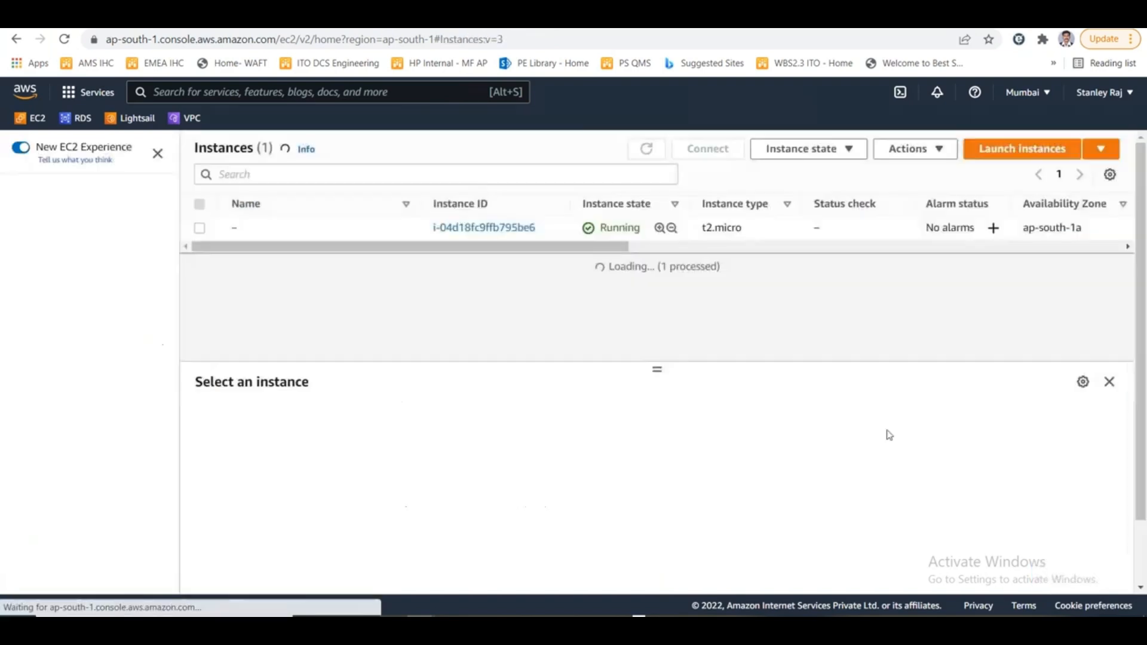
{"action": "left_click", "coordinate": [246, 228]}
{"action": "left_click", "coordinate": [334, 251]}
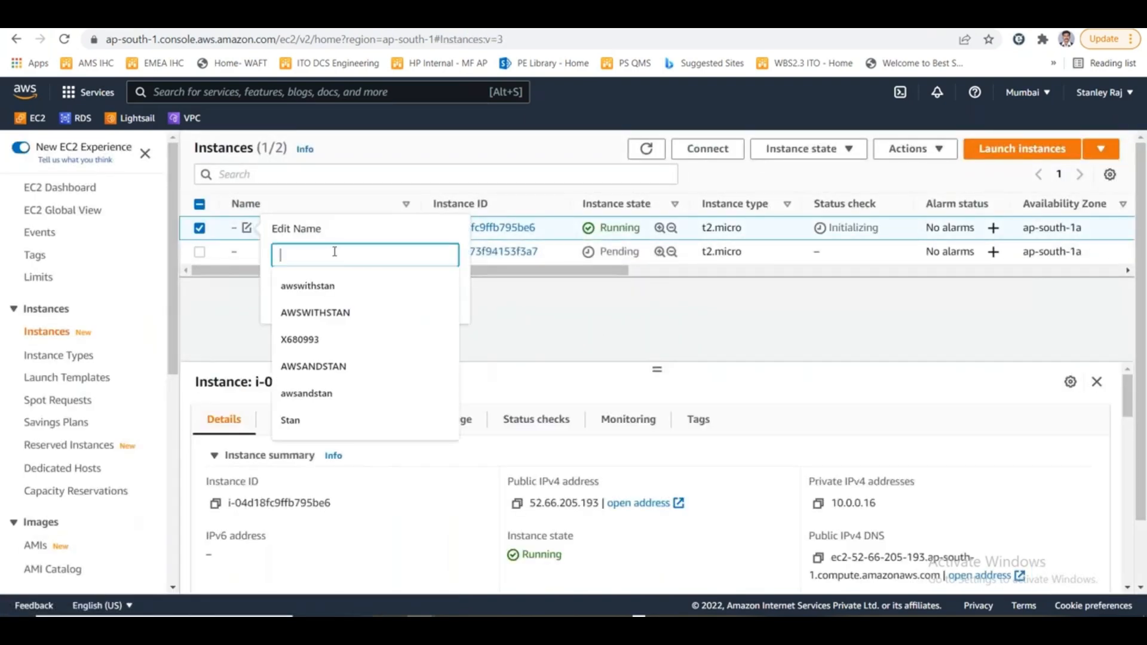
{"action": "type", "text": "Rajpub"}
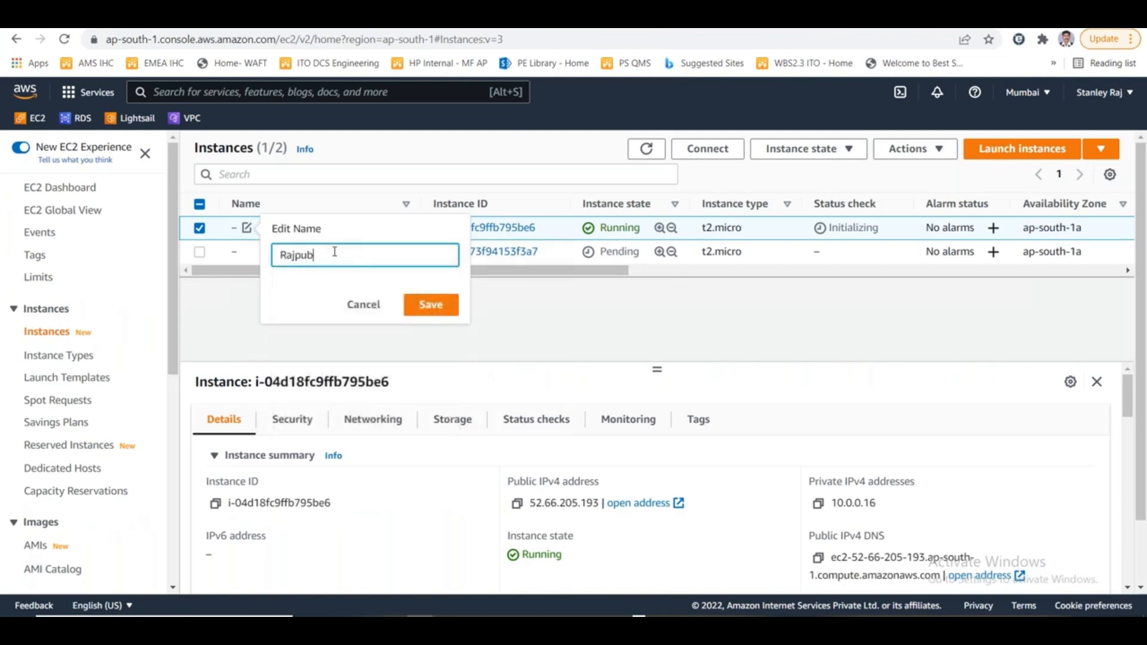
{"action": "type", "text": "vm1"}
{"action": "left_click", "coordinate": [431, 305]}
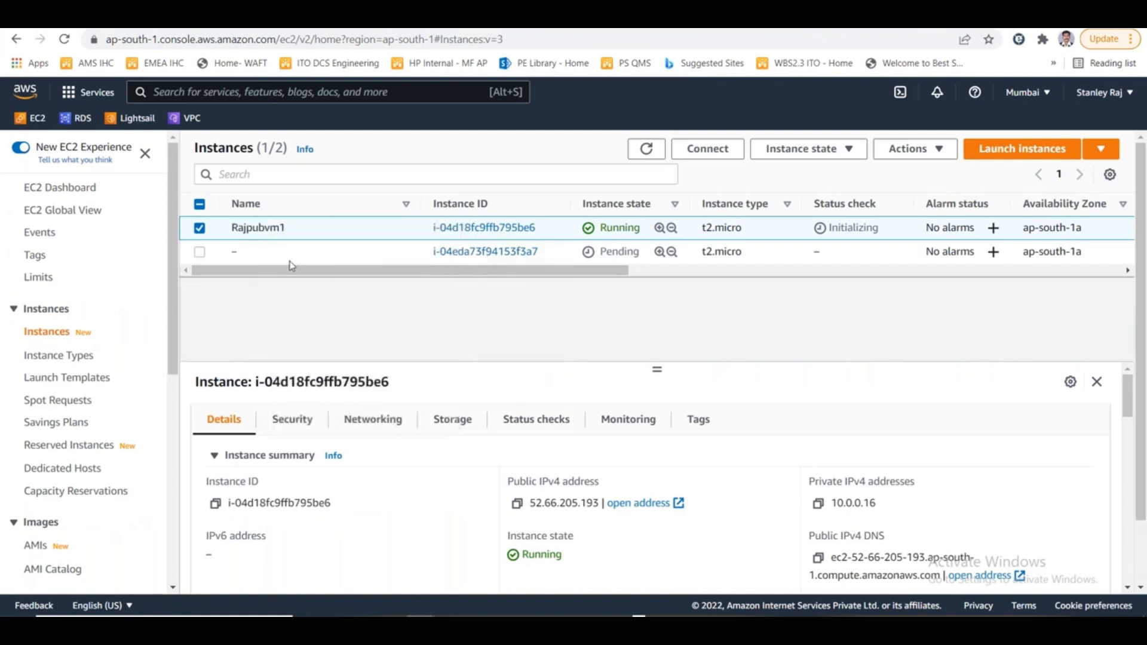
- Name the second, private-subnet instance Rajprivvm1
{"action": "left_click", "coordinate": [247, 252]}
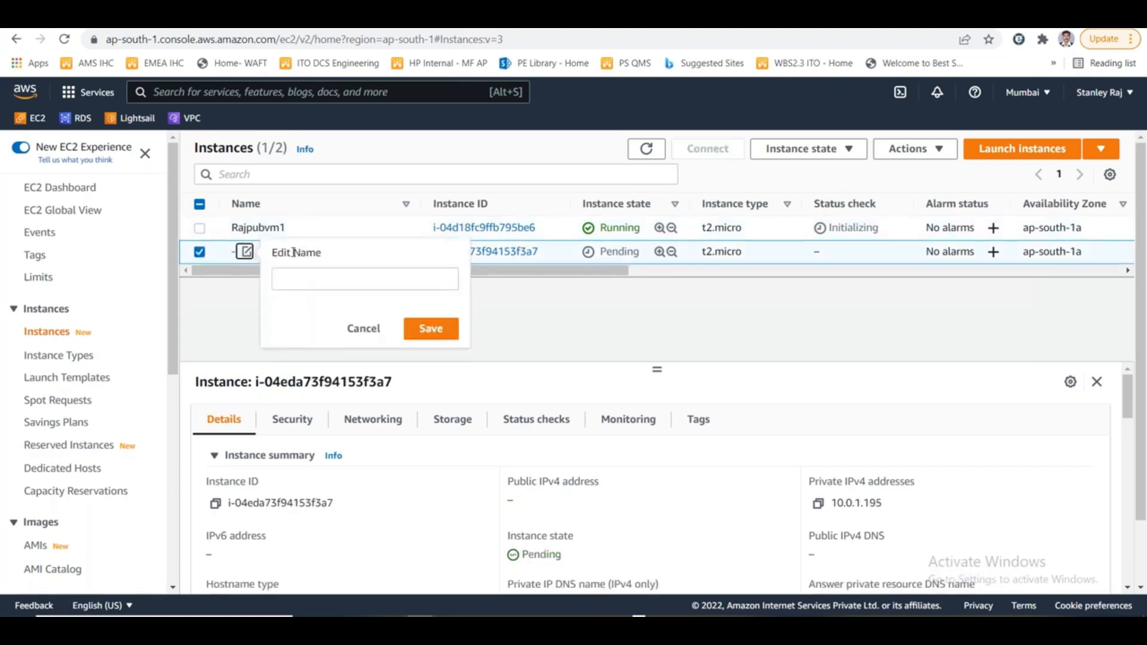
{"action": "left_click", "coordinate": [311, 275]}
{"action": "type", "text": "r"}
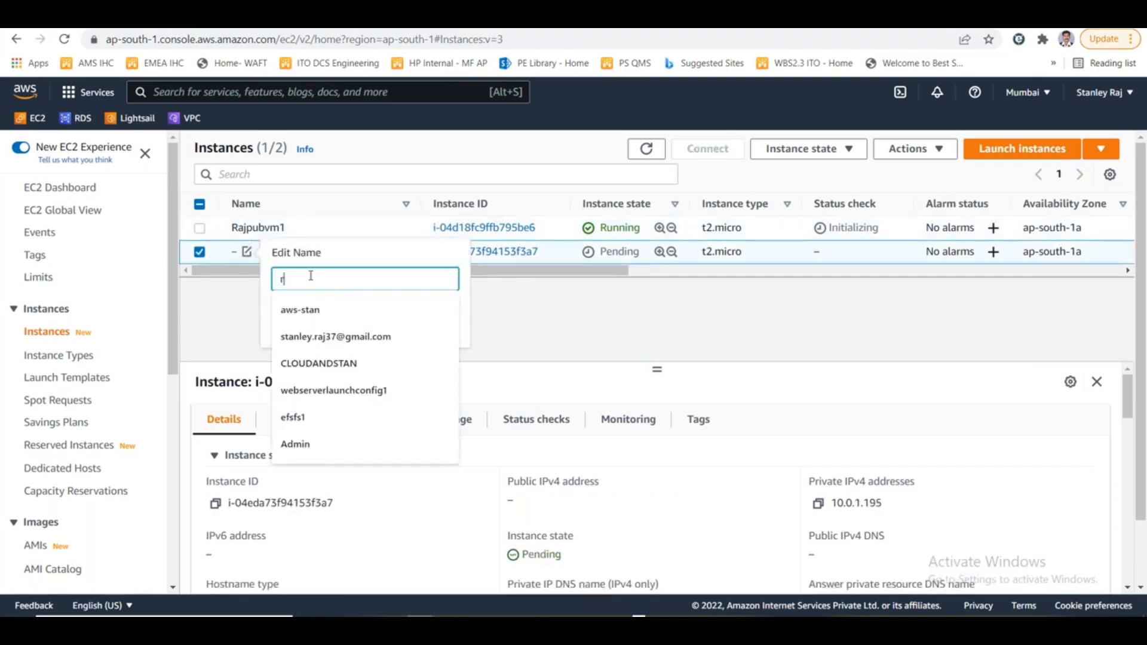
{"action": "type", "text": "aj"}
{"action": "key", "text": "BackSpace"}
{"action": "key", "text": "BackSpace"}
{"action": "key", "text": "BackSpace"}
{"action": "key", "text": "BackSpace"}
{"action": "key", "text": "BackSpace"}
{"action": "key", "text": "BackSpace"}
{"action": "key", "text": "BackSpace"}
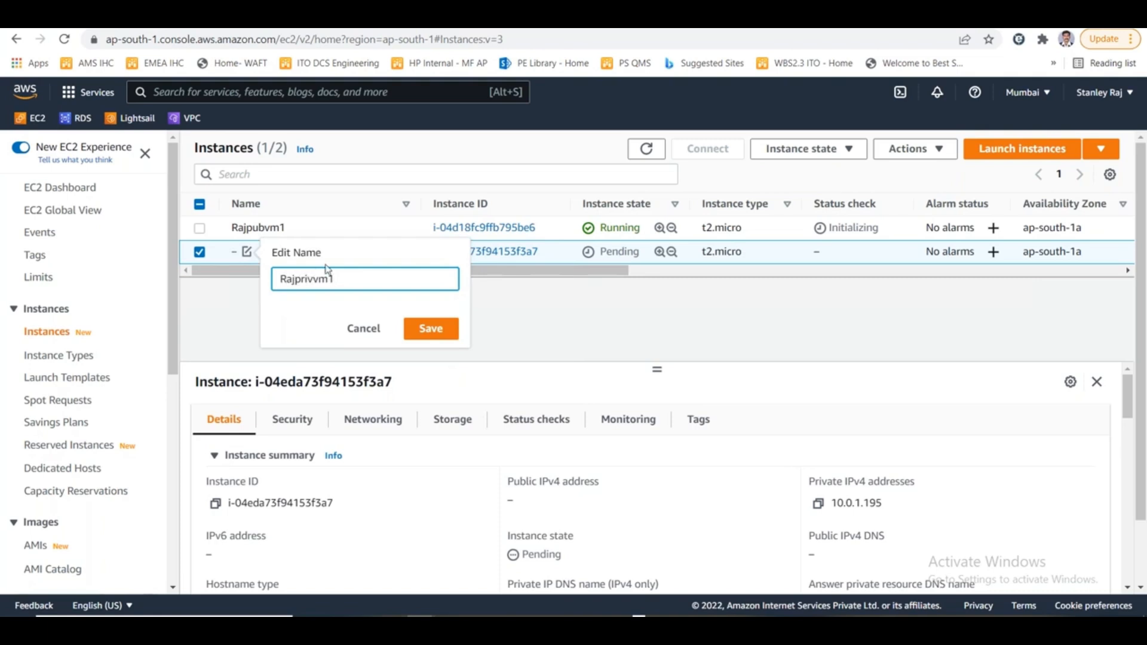
{"action": "left_click", "coordinate": [430, 329]}
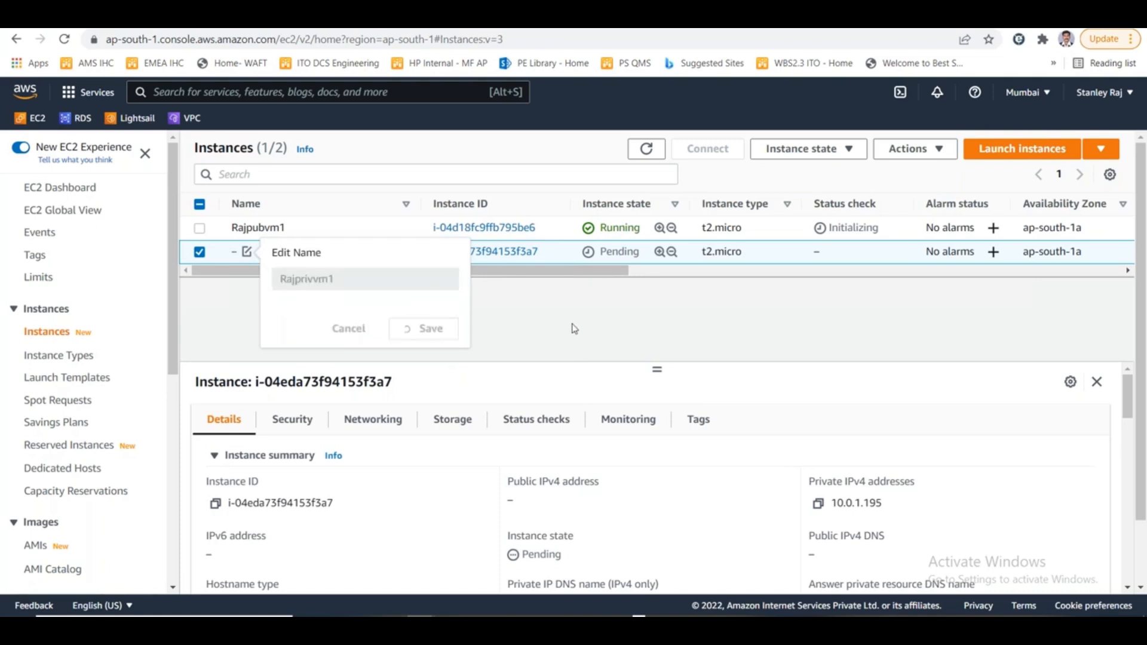
- Copy Rajpubvm1's public IPv4 address and start Remote Desktop Connection with mstsc
{"action": "left_click", "coordinate": [198, 252]}
{"action": "left_click", "coordinate": [200, 227]}
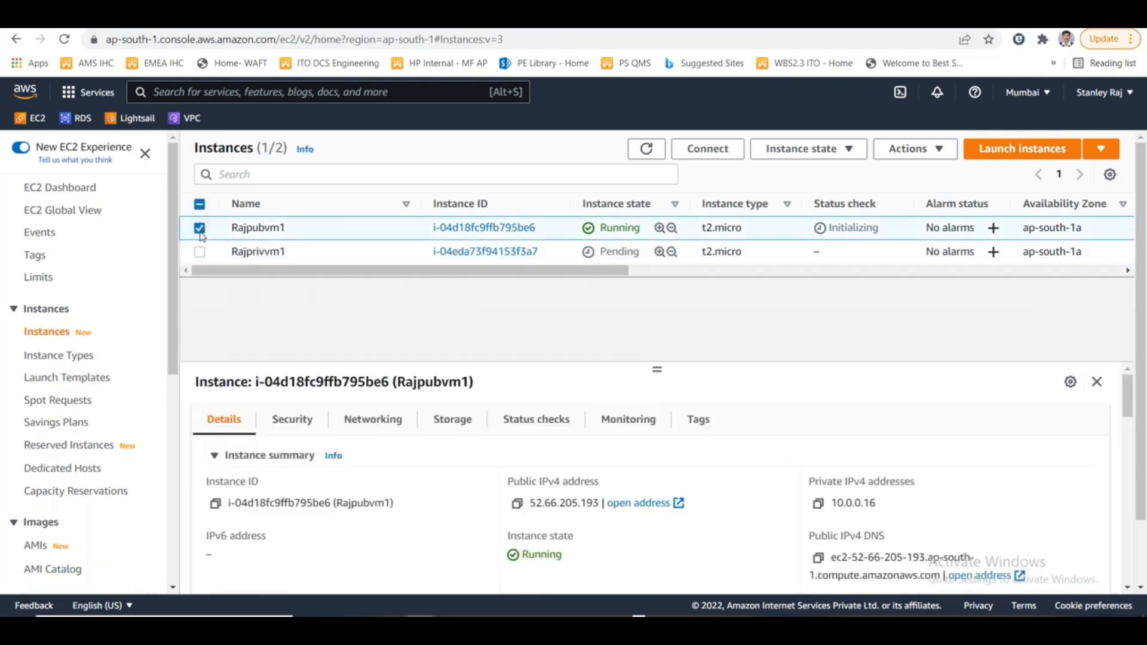
{"action": "left_click", "coordinate": [517, 503]}
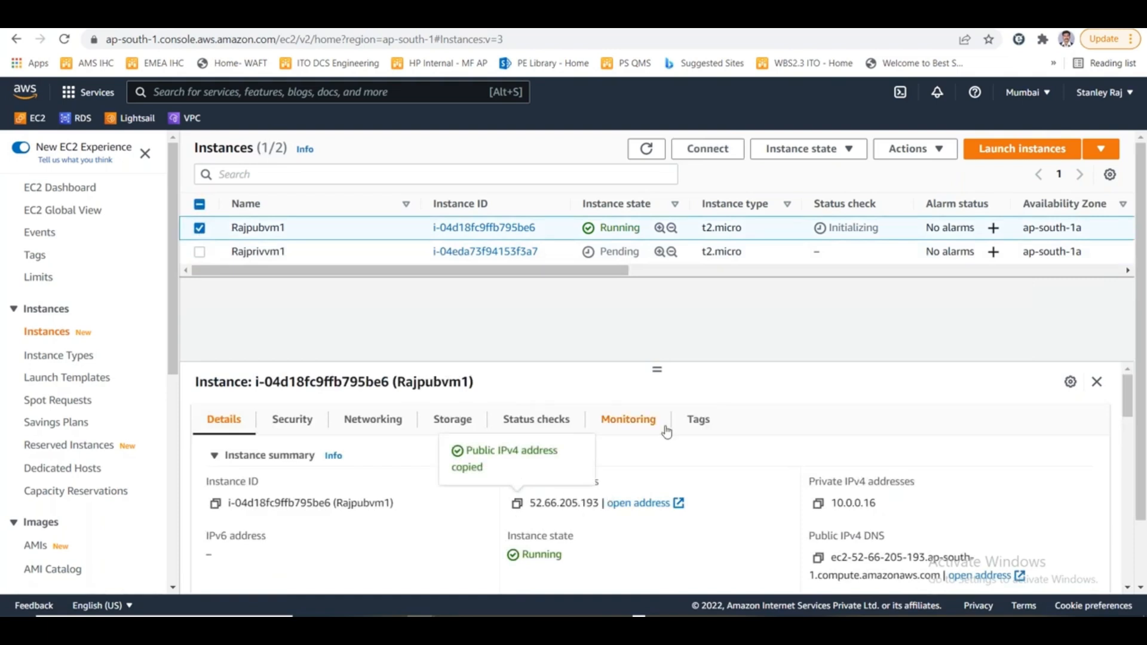
{"action": "key", "text": "super+r"}
{"action": "type", "text": "mstsc"}
{"action": "key", "text": "Return"}
- Check Rajpubvm1's status check and look over the public and private subnet diagram in Paint
{"action": "double_click", "coordinate": [866, 227]}
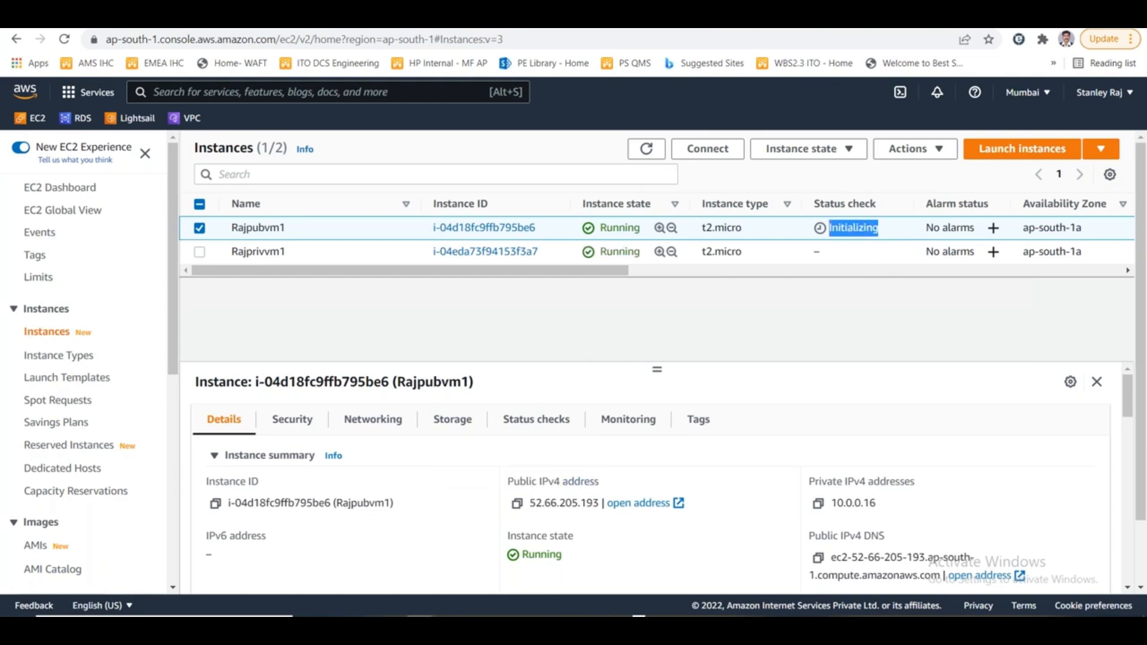
{"action": "key", "text": "alt+Tab"}
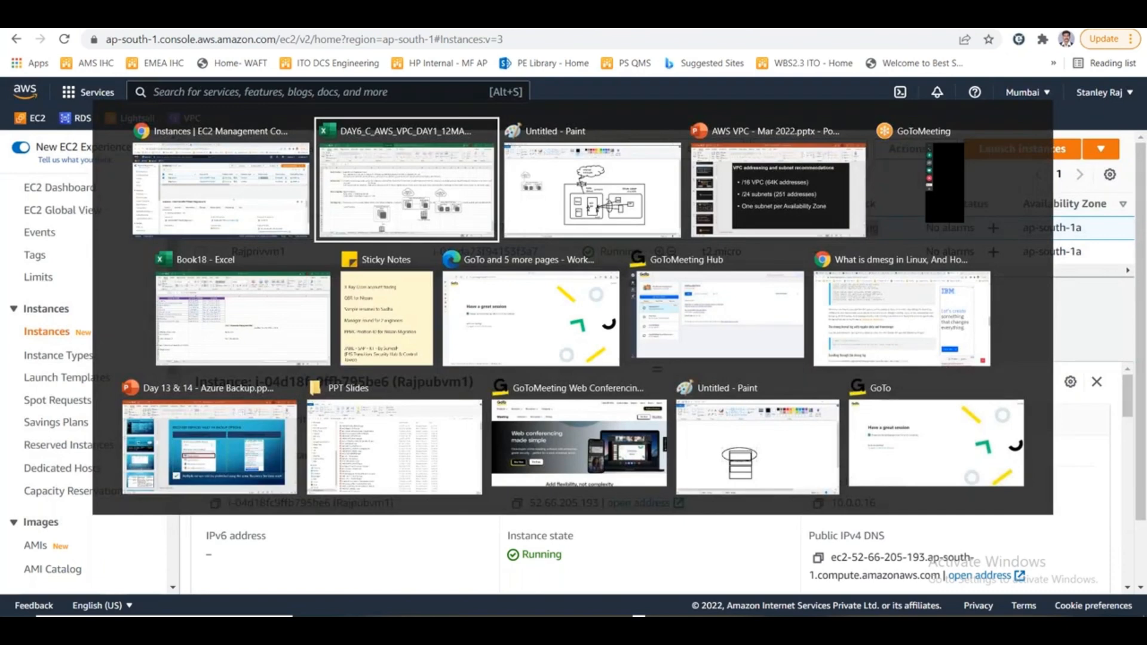
{"action": "key", "text": "alt+Tab"}
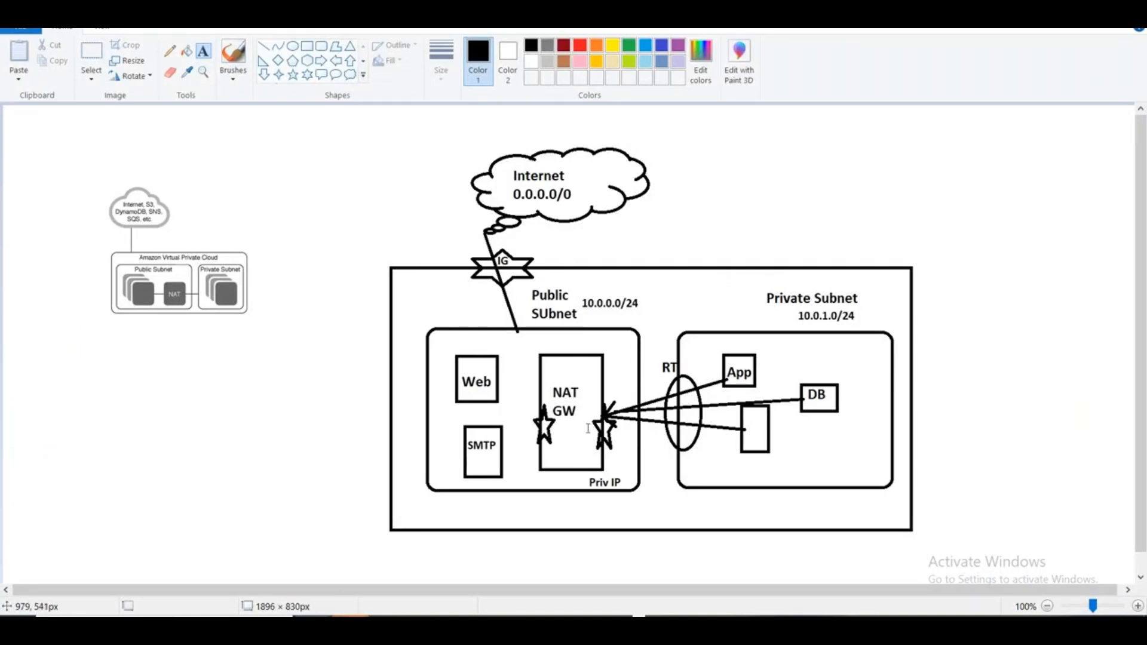
{"action": "key", "text": "alt+Tab"}
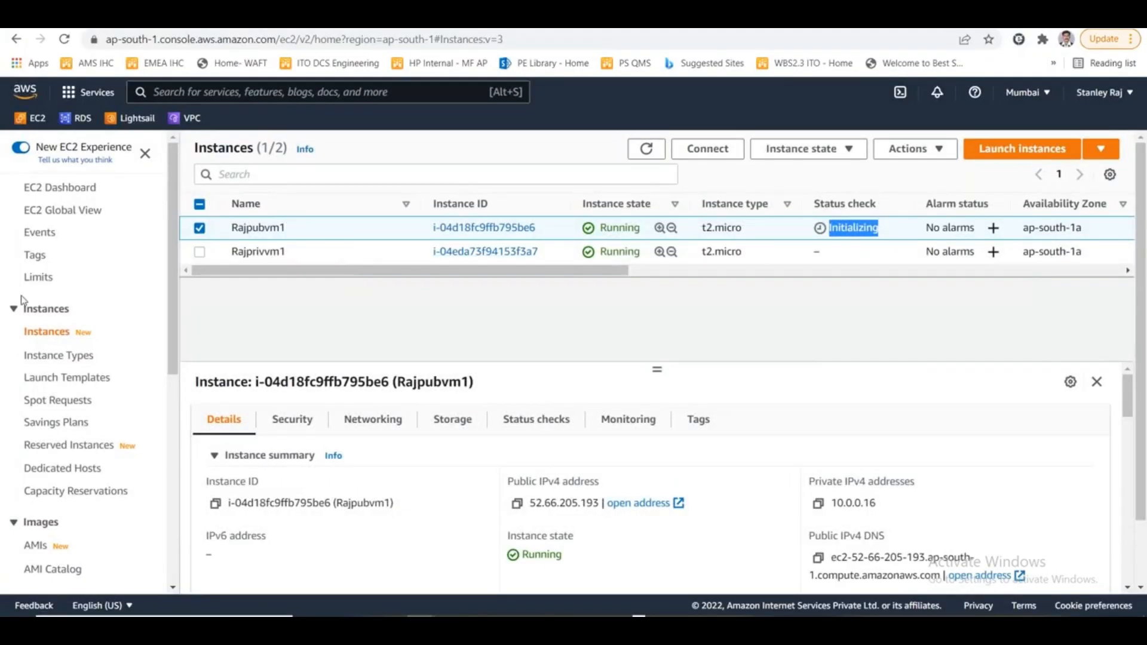
- Start launching another instance and search the AWS Marketplace images for NAT
{"action": "left_click", "coordinate": [55, 332]}
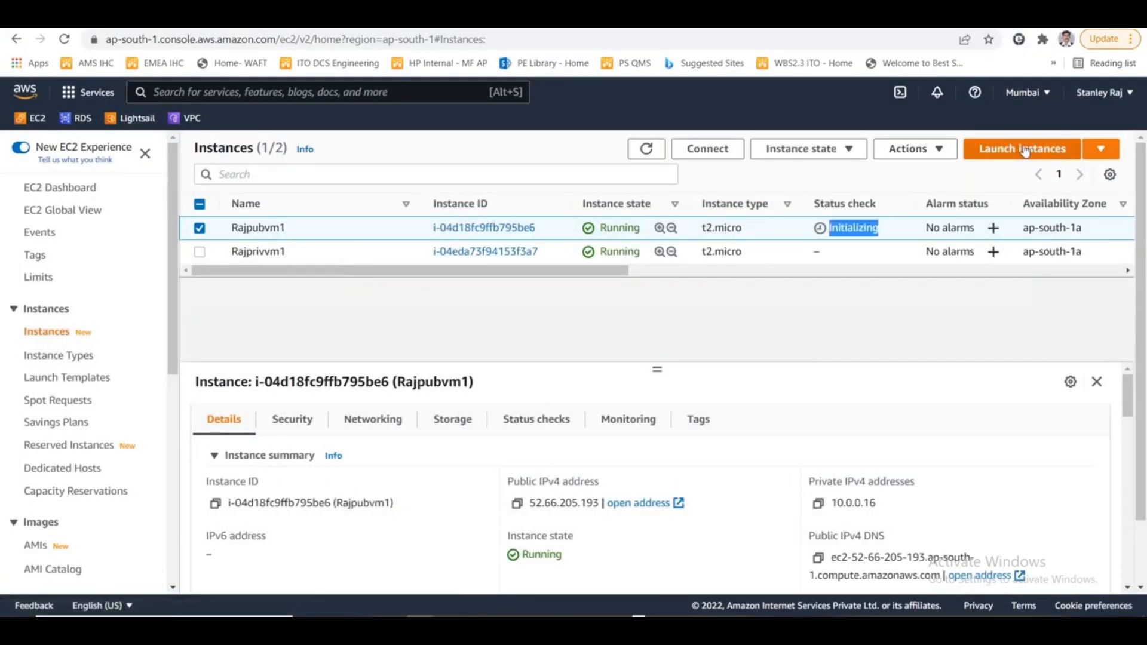
{"action": "left_click", "coordinate": [1026, 151]}
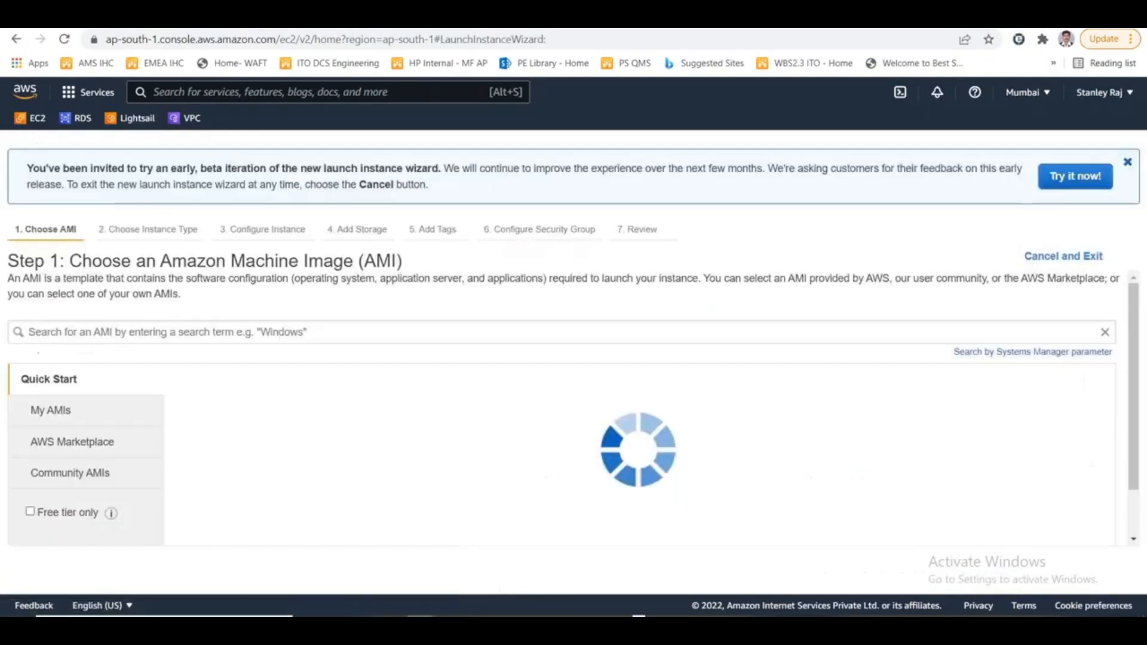
{"action": "left_click", "coordinate": [77, 443]}
{"action": "left_click", "coordinate": [298, 333]}
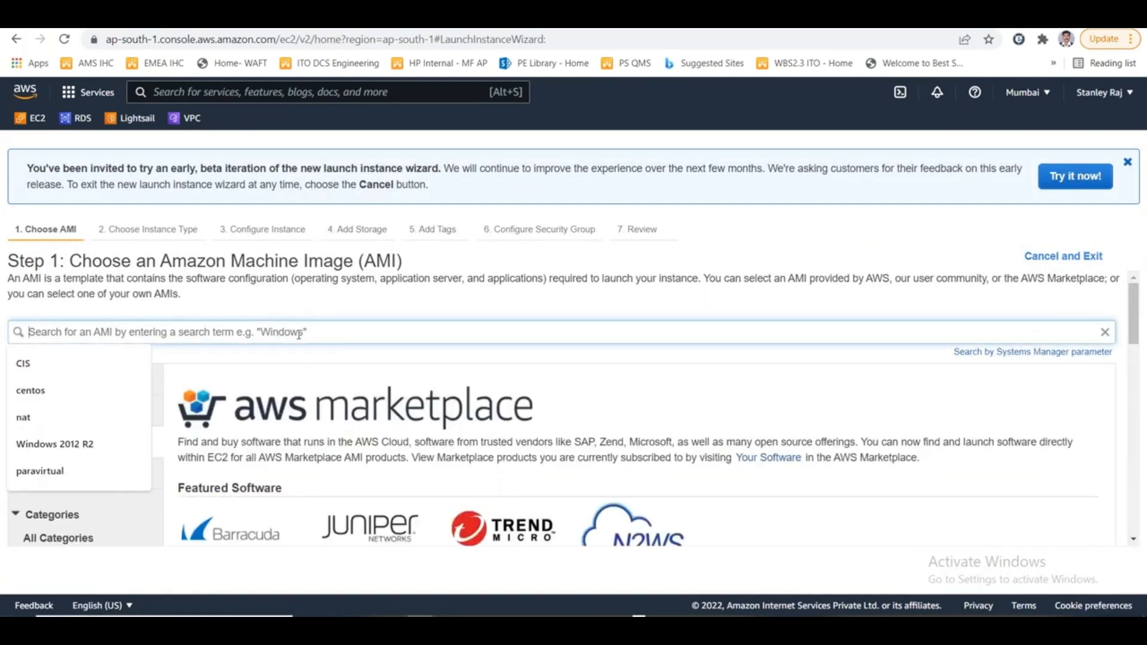
{"action": "type", "text": "ANT"}
{"action": "key", "text": "BackSpace"}
{"action": "key", "text": "BackSpace"}
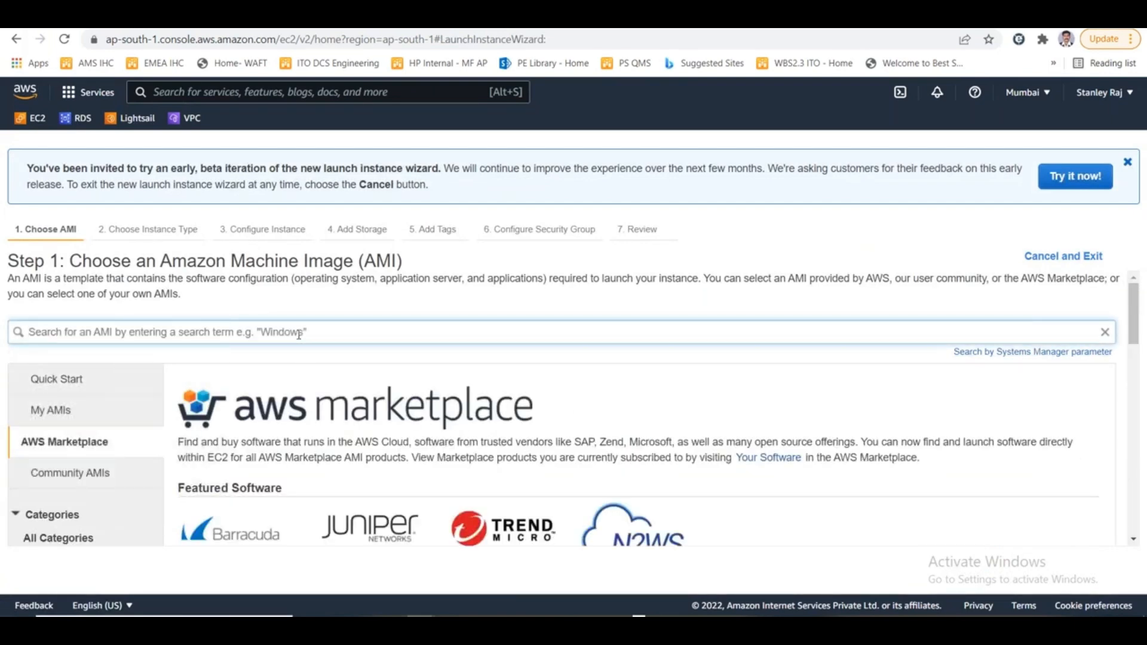
{"action": "type", "text": "NAT"}
{"action": "key", "text": "Return"}
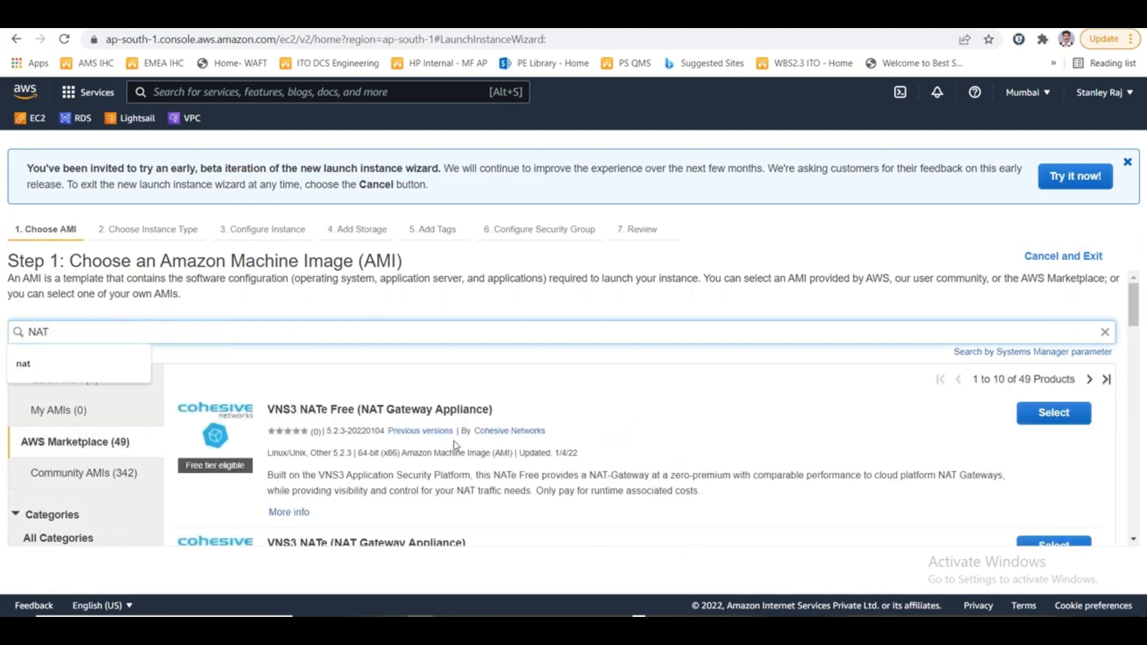
- Look through the Marketplace NAT images and switch the results to Community AMIs
{"action": "scroll", "coordinate": [456, 443], "scroll_direction": "down", "scroll_amount": 5}
{"action": "scroll", "coordinate": [455, 439], "scroll_direction": "down", "scroll_amount": 10}
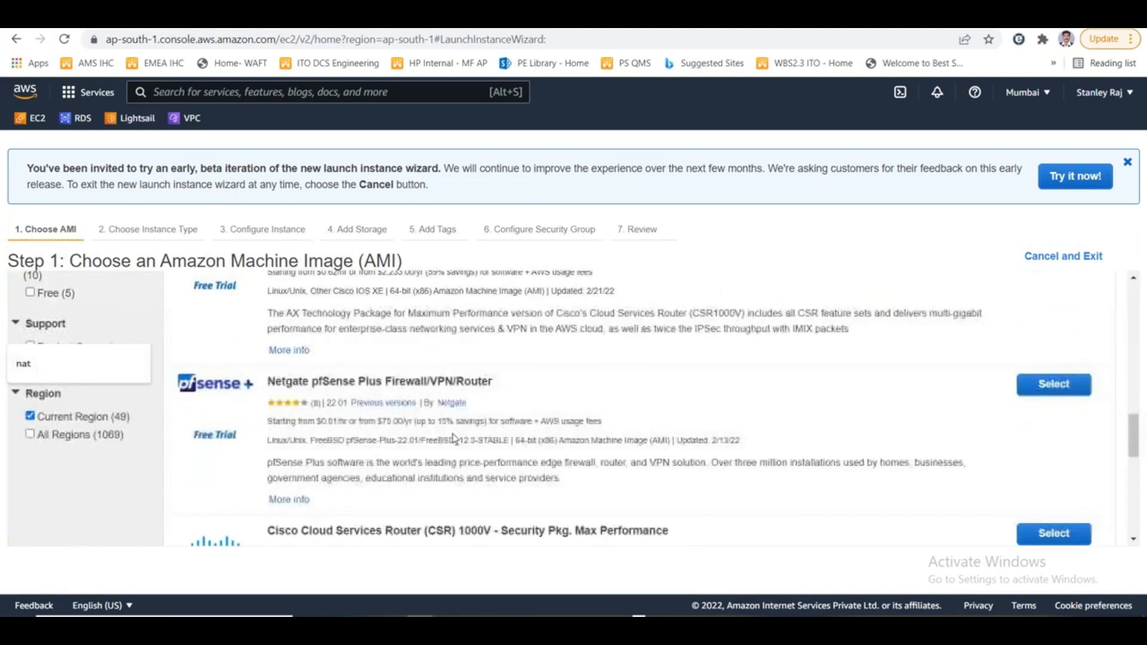
{"action": "scroll", "coordinate": [458, 438], "scroll_direction": "up", "scroll_amount": 15}
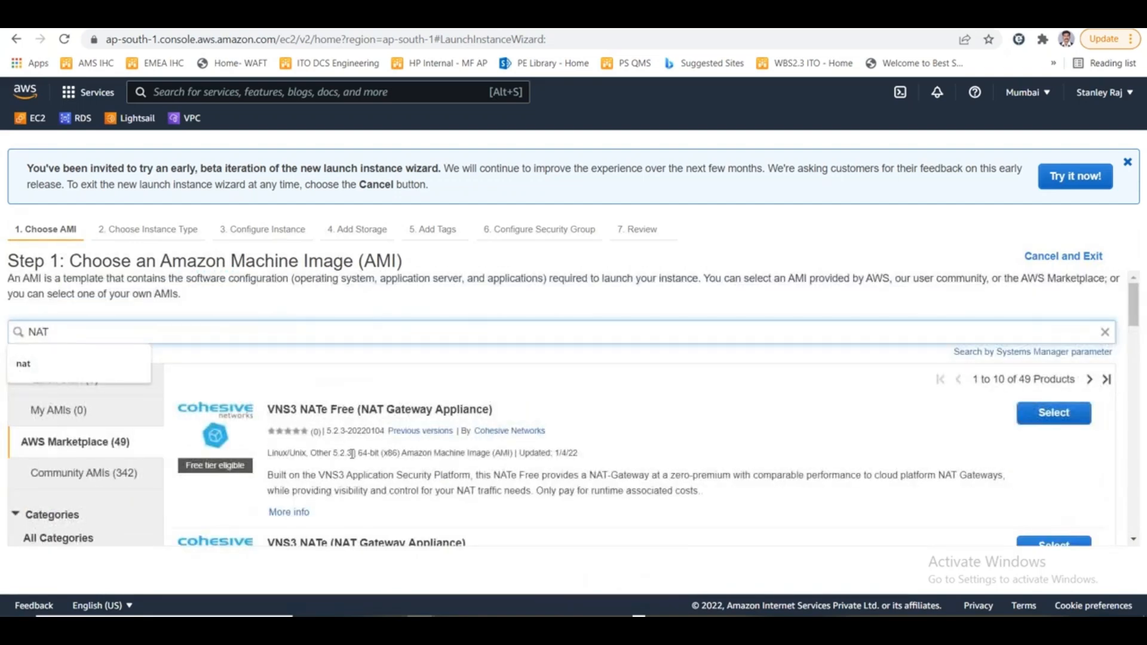
{"action": "left_click", "coordinate": [93, 480]}
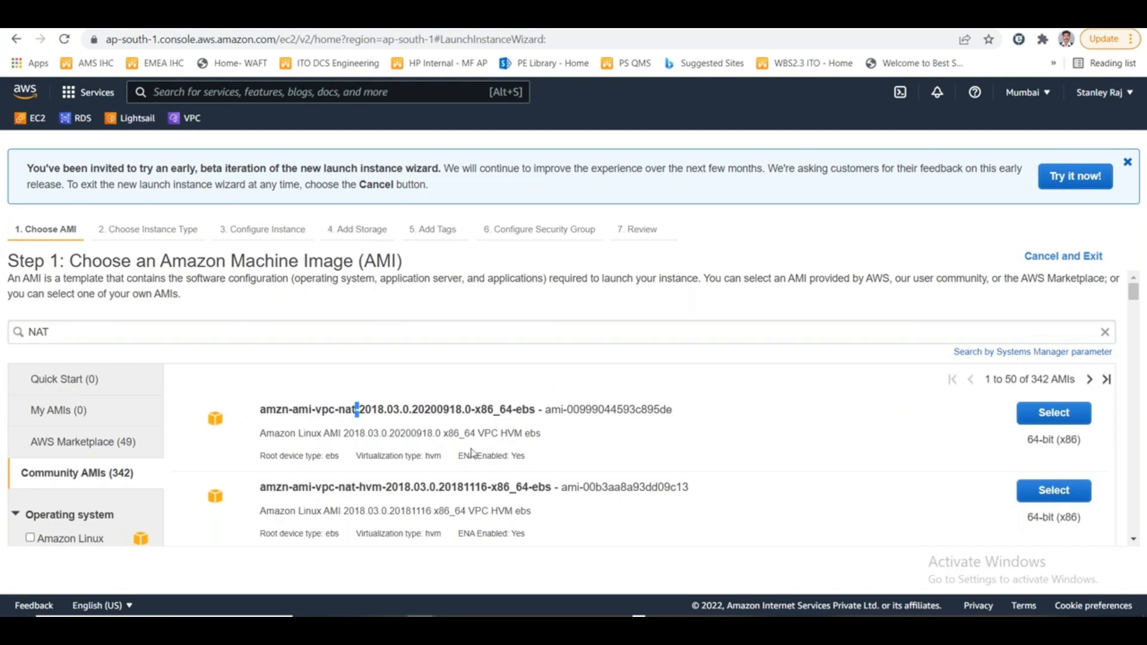
- Examine the NAT image names and the size of the Community AMIs result list
{"action": "left_click_drag", "start_coordinate": [334, 411], "coordinate": [360, 411]}
{"action": "left_click", "coordinate": [1146, 334]}
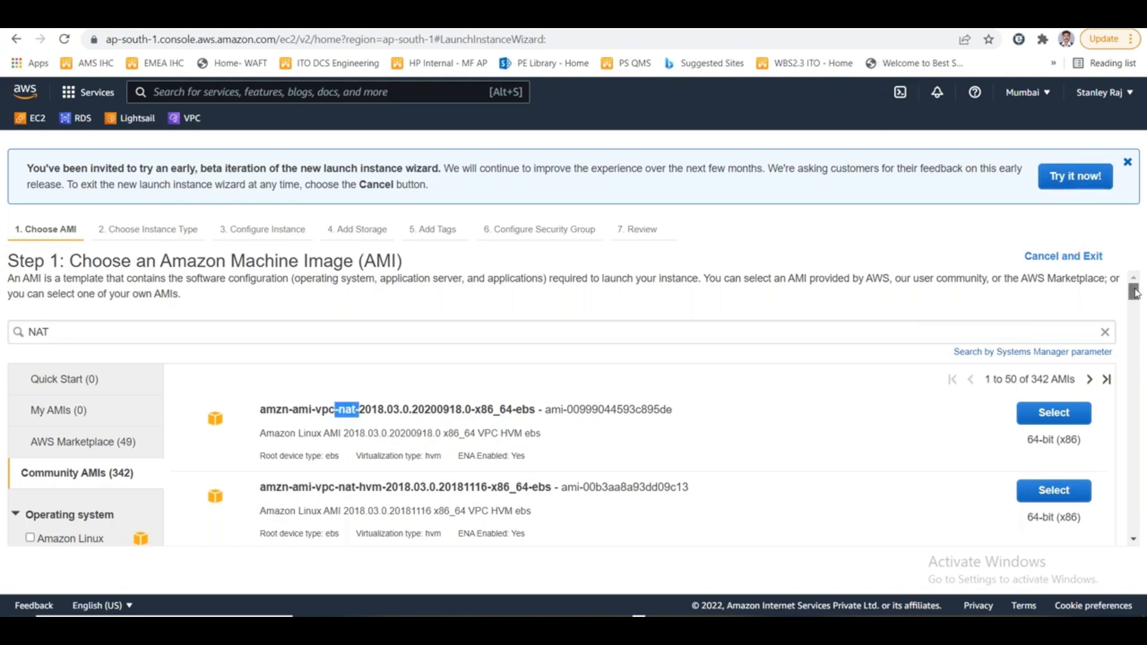
{"action": "mouse_move", "coordinate": [1133, 292]}
{"action": "left_mouse_down"}
{"action": "mouse_move", "coordinate": [1133, 457]}
{"action": "mouse_move", "coordinate": [1118, 529]}
{"action": "mouse_move", "coordinate": [1123, 341]}
{"action": "mouse_move", "coordinate": [1143, 277]}
{"action": "left_mouse_up"}
{"action": "left_click_drag", "start_coordinate": [1032, 380], "coordinate": [1051, 379]}
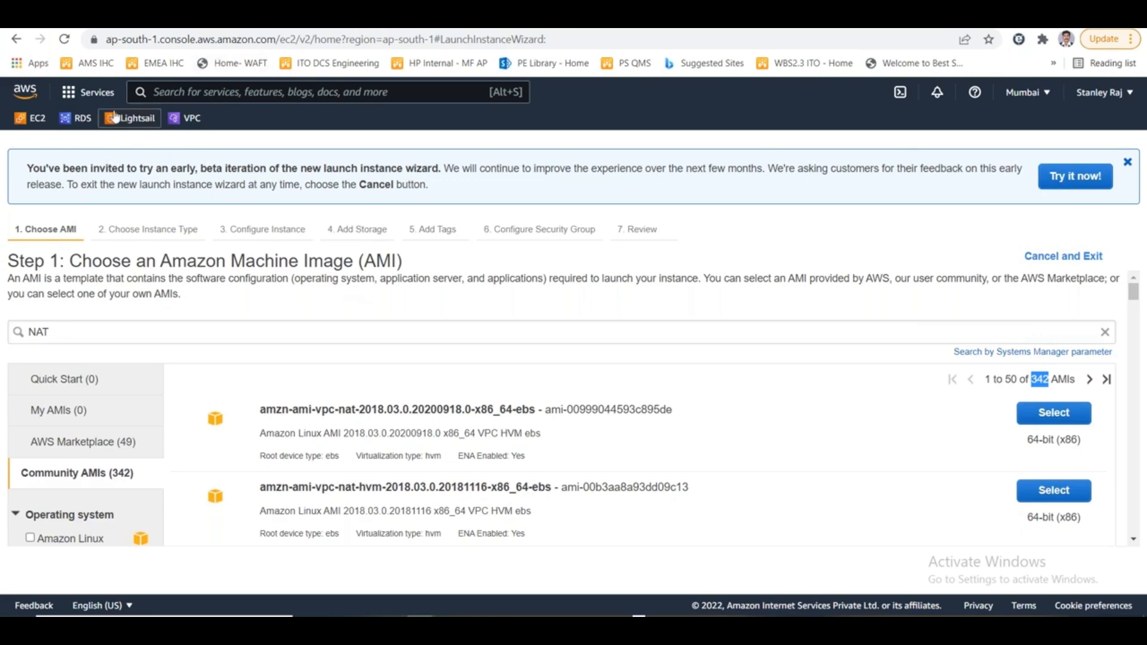
- Inspect the route tables of RajPubSubnet and RajPrivSubnet in the VPC subnets list, including the private subnet's internet route target
{"action": "left_click", "coordinate": [226, 19]}
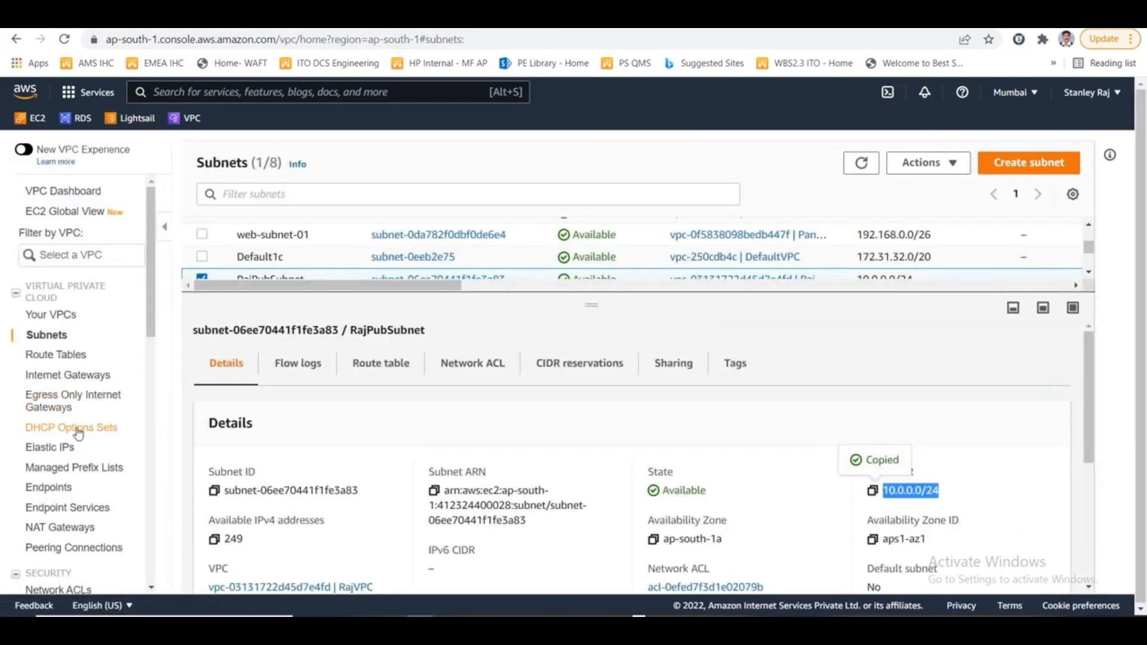
{"action": "left_click", "coordinate": [413, 366]}
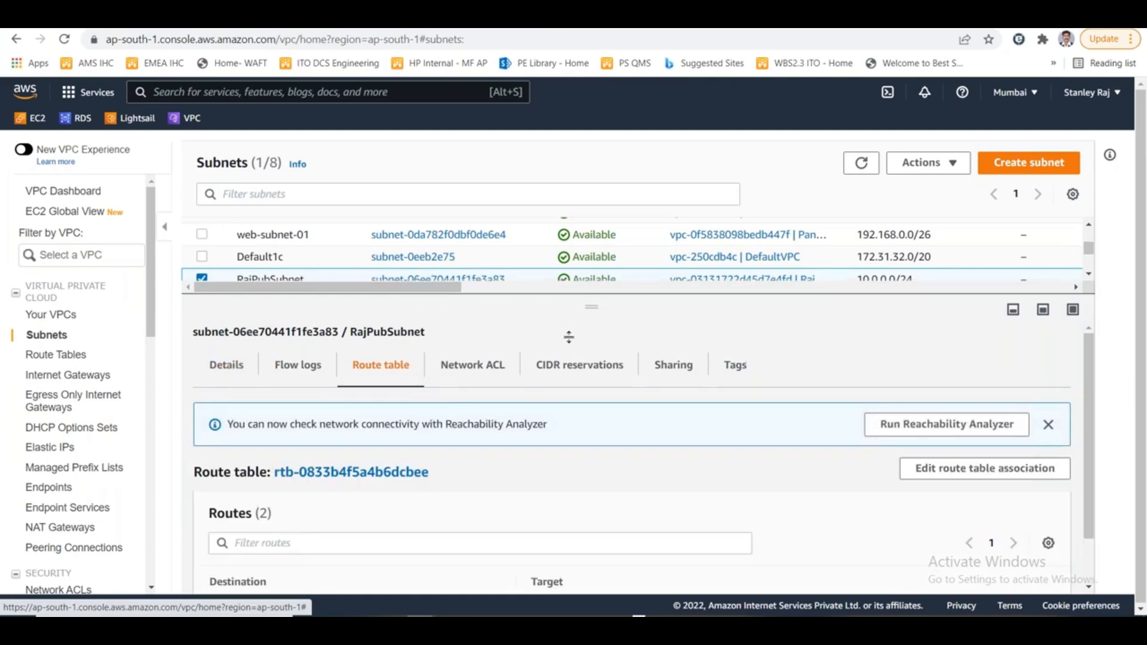
{"action": "left_click_drag", "start_coordinate": [565, 309], "coordinate": [565, 378]}
{"action": "left_click", "coordinate": [202, 279]}
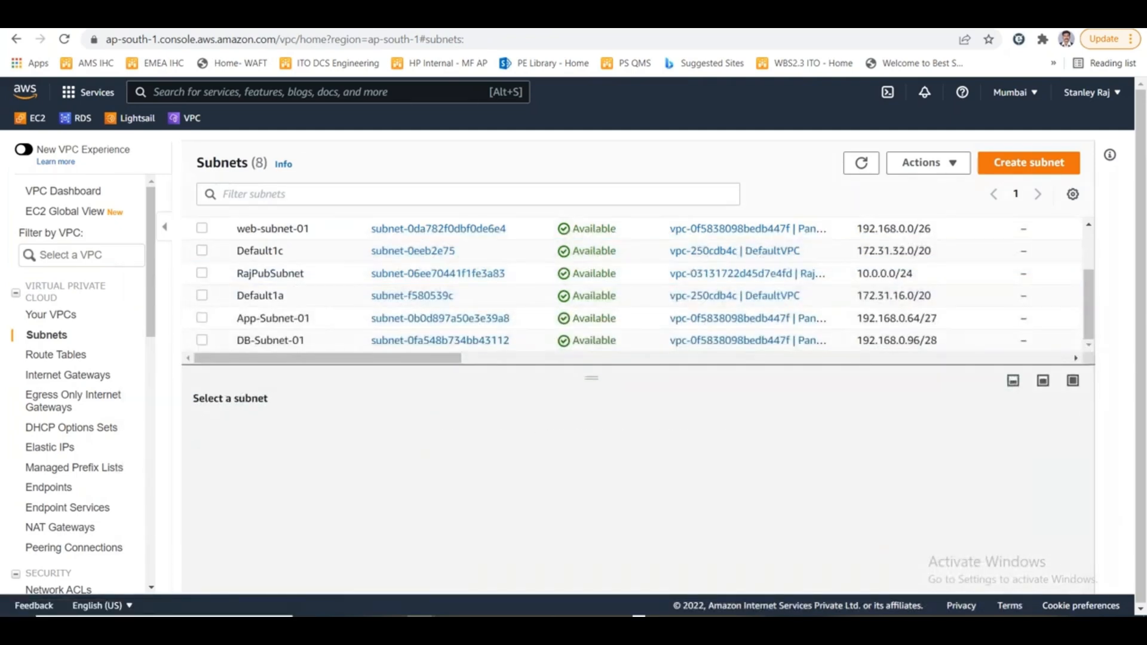
{"action": "scroll", "coordinate": [251, 281], "scroll_direction": "up", "scroll_amount": 3}
{"action": "left_click", "coordinate": [203, 260]}
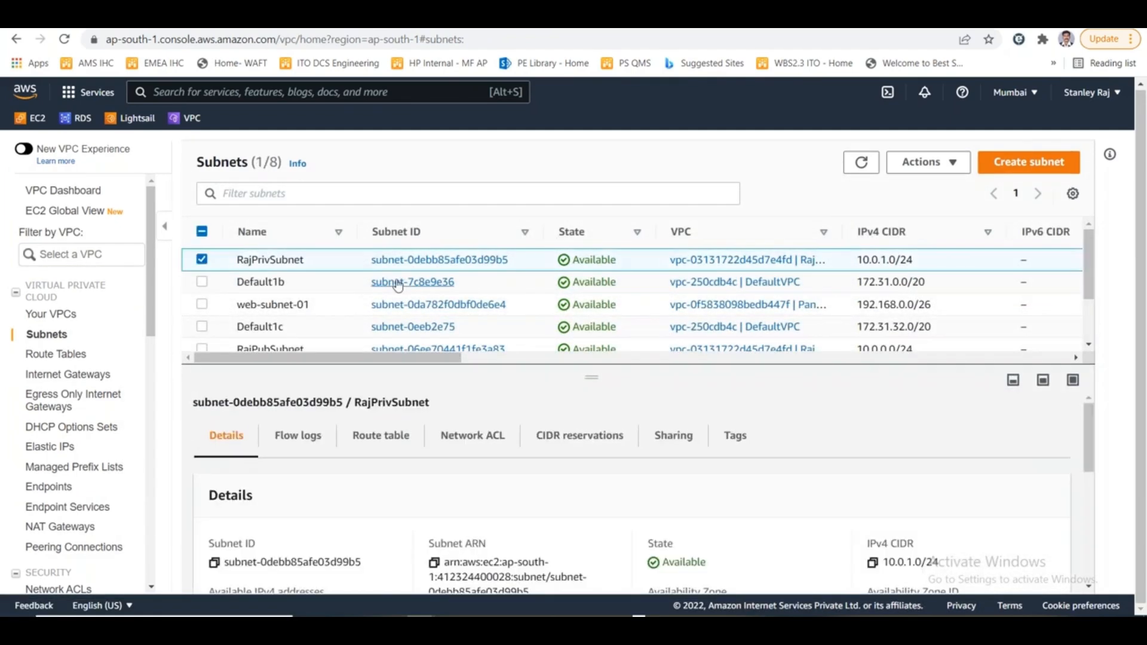
{"action": "left_click", "coordinate": [352, 442]}
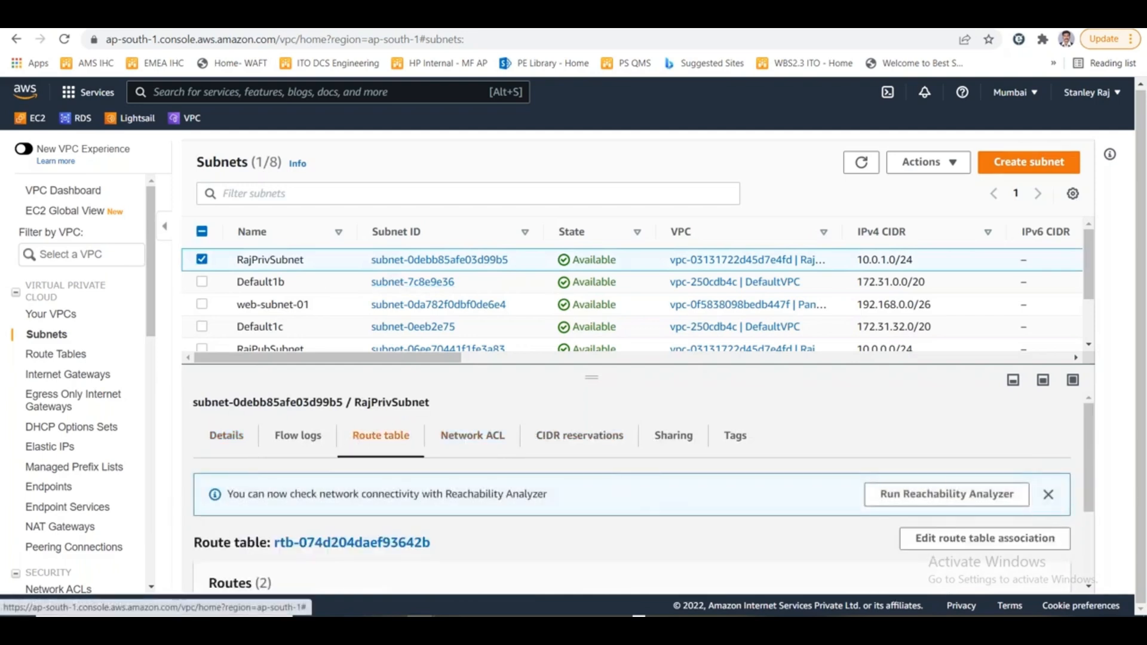
{"action": "left_click_drag", "start_coordinate": [596, 380], "coordinate": [604, 306]}
{"action": "scroll", "coordinate": [547, 509], "scroll_direction": "down", "scroll_amount": 2}
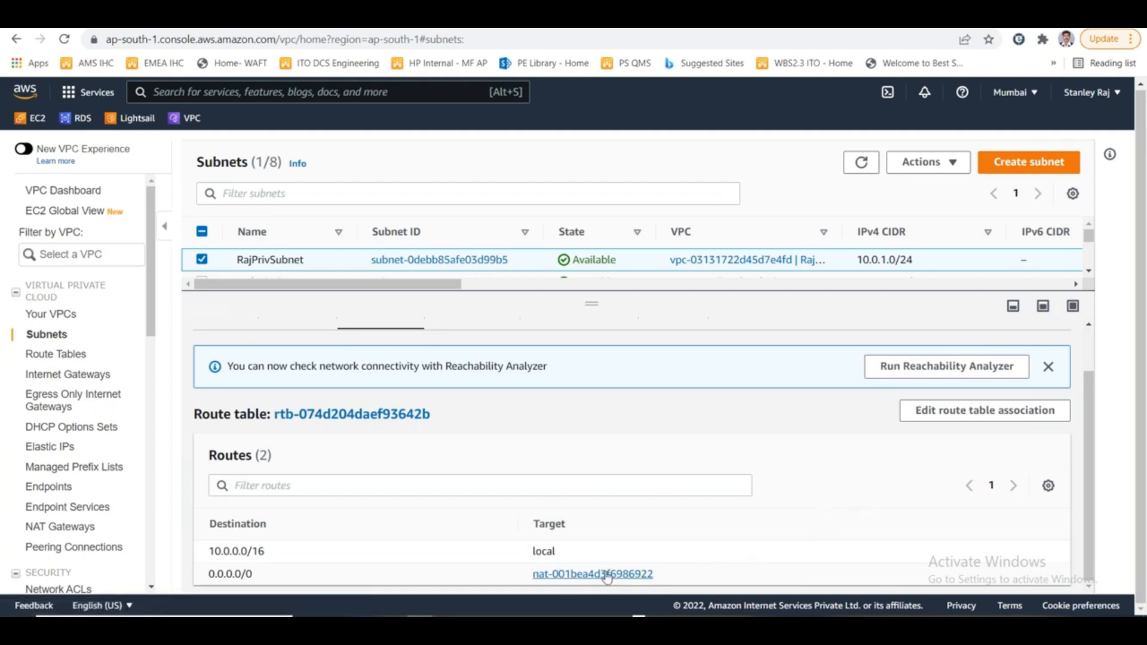
- Review RajPrivSubnet's route table association, leave it without saving, and look over the NAT gateway diagram in Paint
{"action": "left_click", "coordinate": [930, 416]}
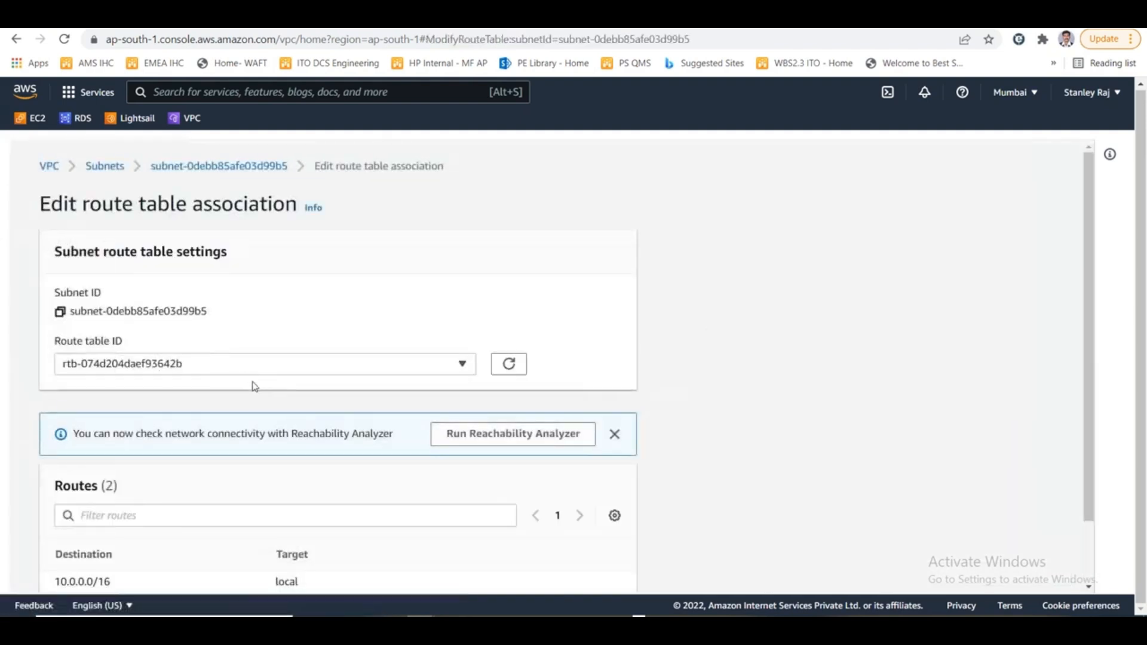
{"action": "scroll", "coordinate": [479, 442], "scroll_direction": "down", "scroll_amount": 2}
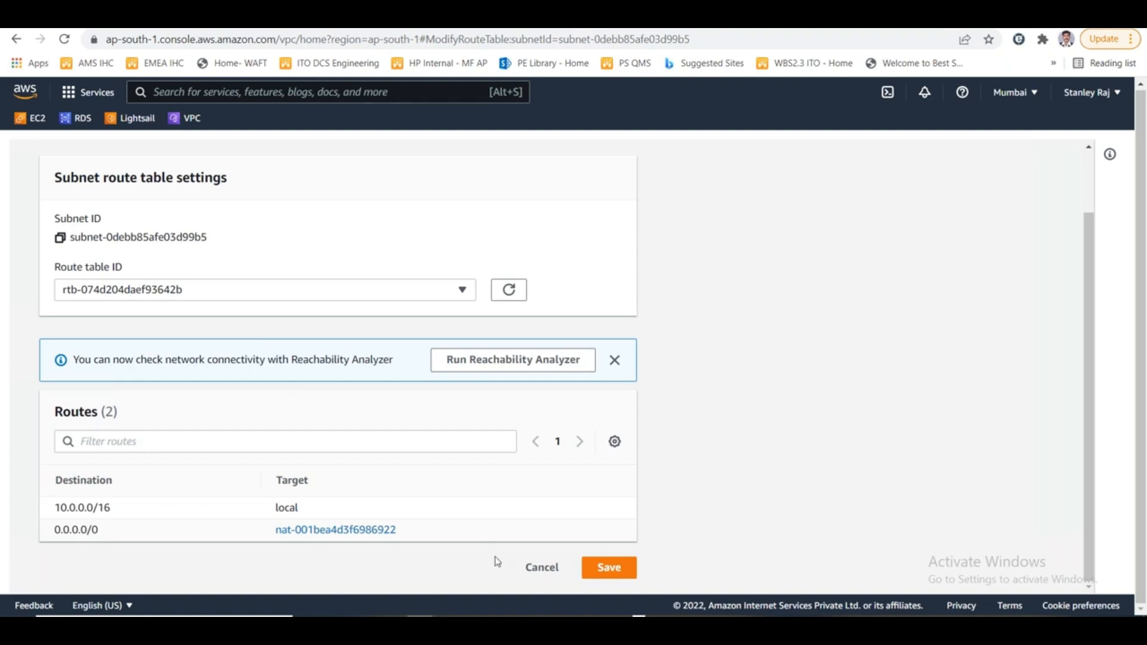
{"action": "left_click", "coordinate": [542, 568]}
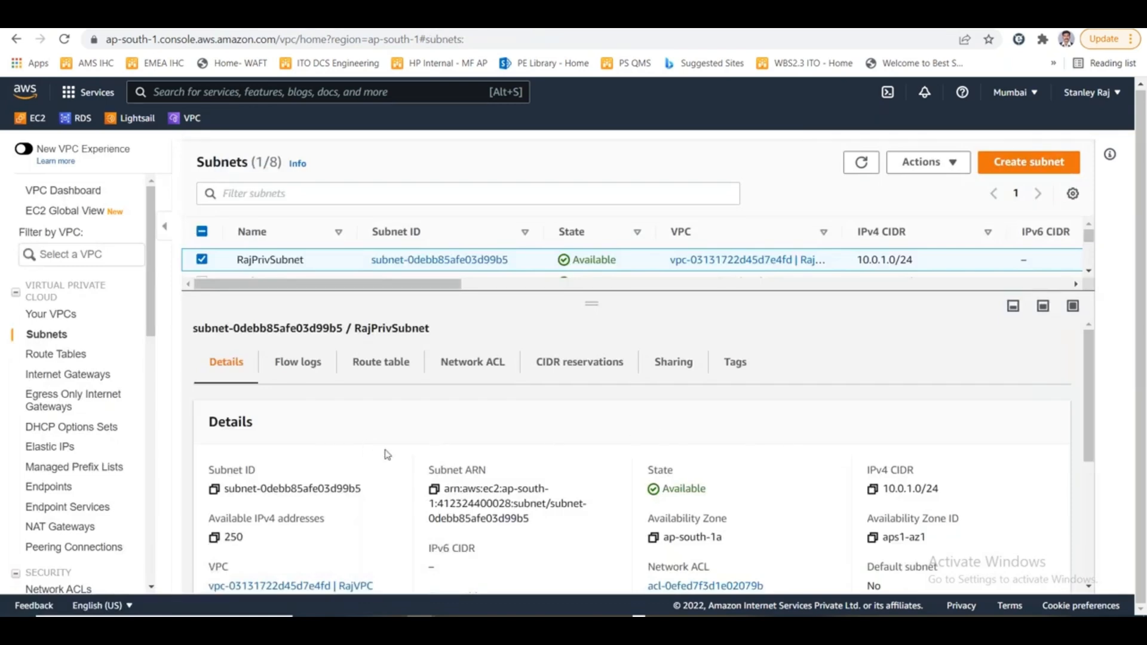
{"action": "key", "text": "alt+Tab"}
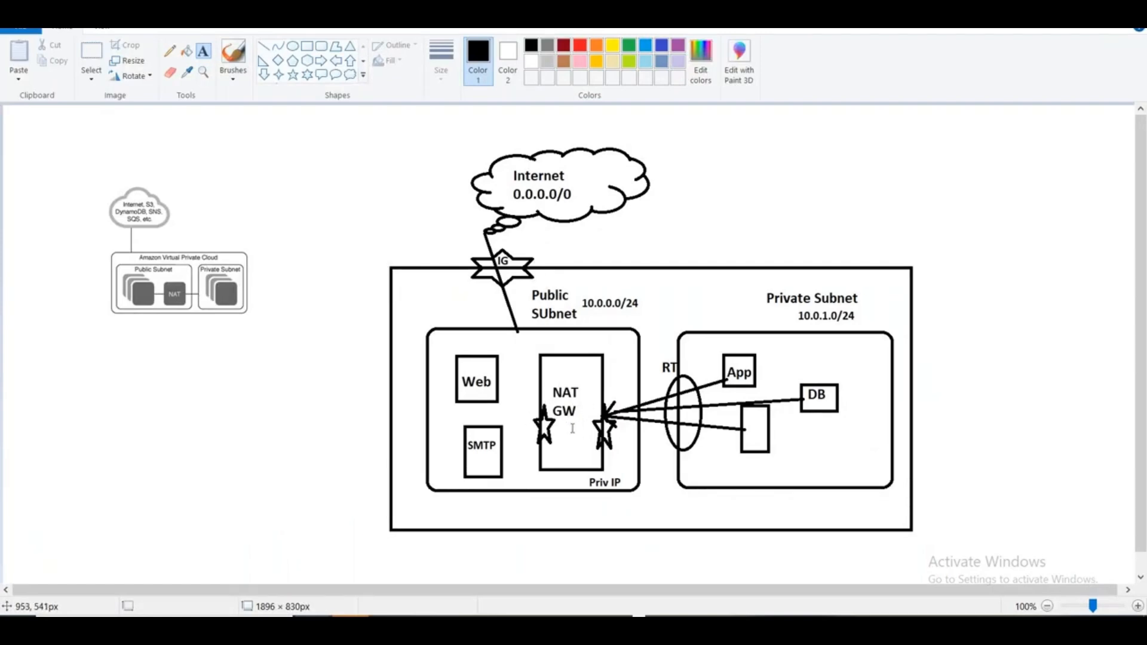
{"action": "key", "text": "alt+Tab"}
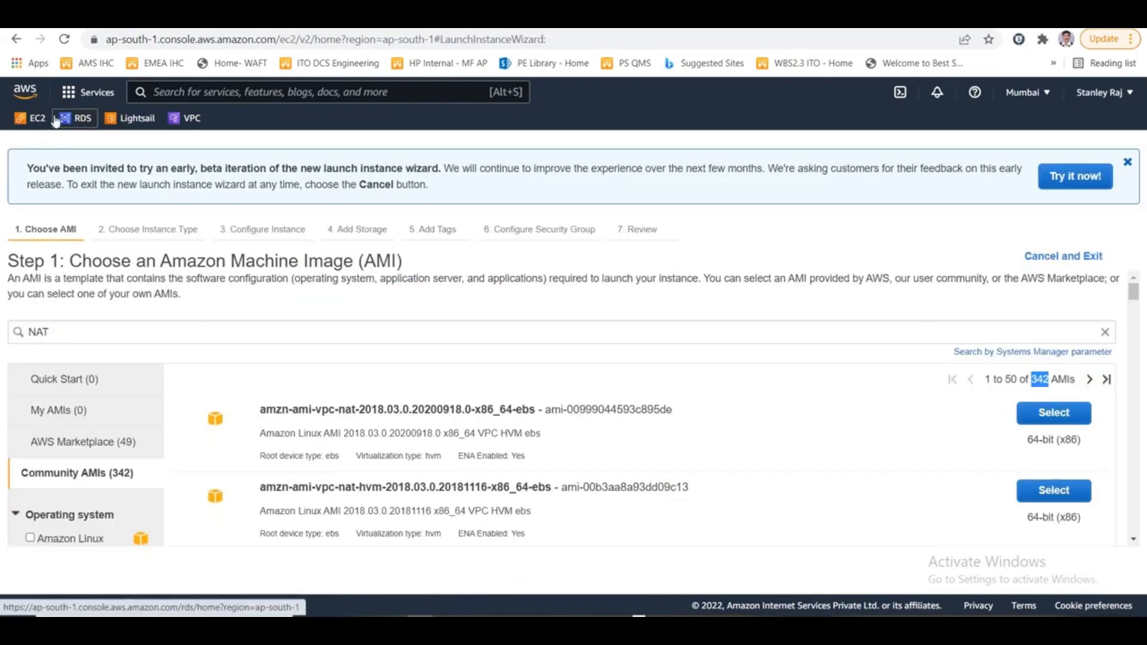
- Examine Rajprivvm1's instance ID in the EC2 instance details and look at the NAT gateway diagram in Paint
{"action": "left_click", "coordinate": [32, 118]}
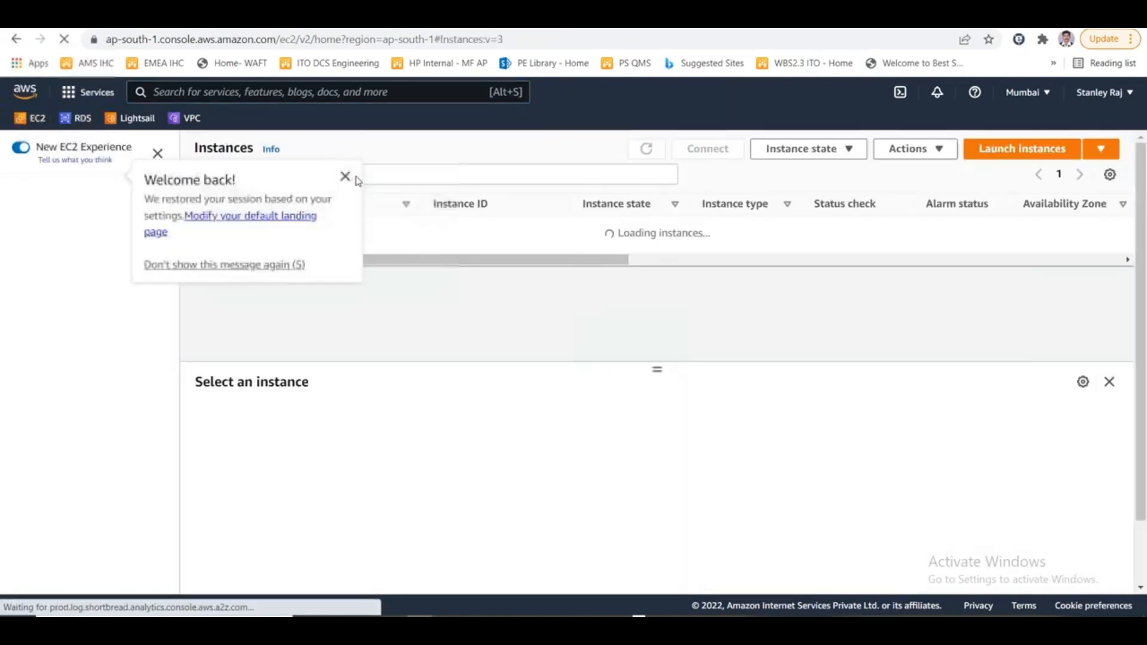
{"action": "left_click", "coordinate": [346, 177]}
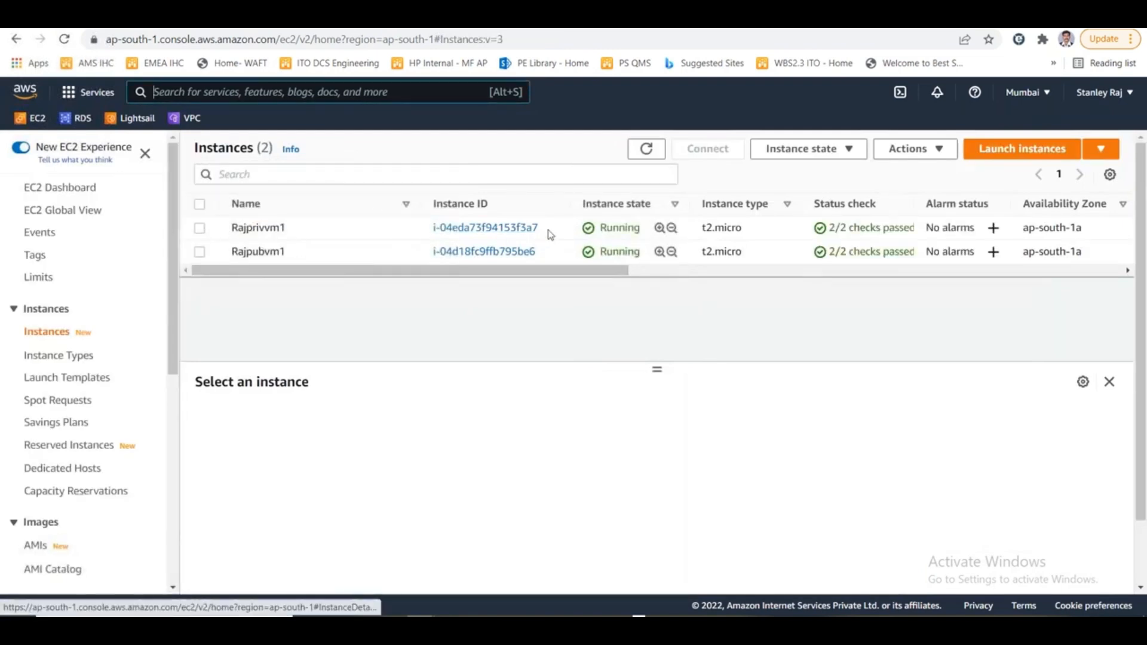
{"action": "left_click_drag", "start_coordinate": [540, 228], "coordinate": [428, 237]}
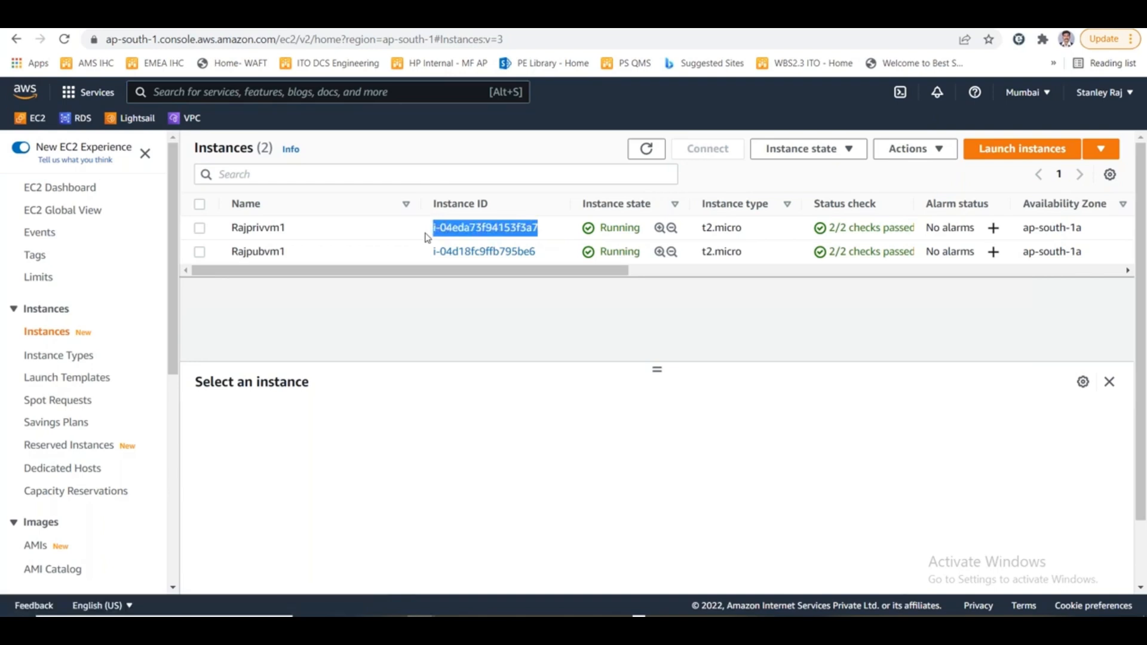
{"action": "left_click", "coordinate": [202, 230]}
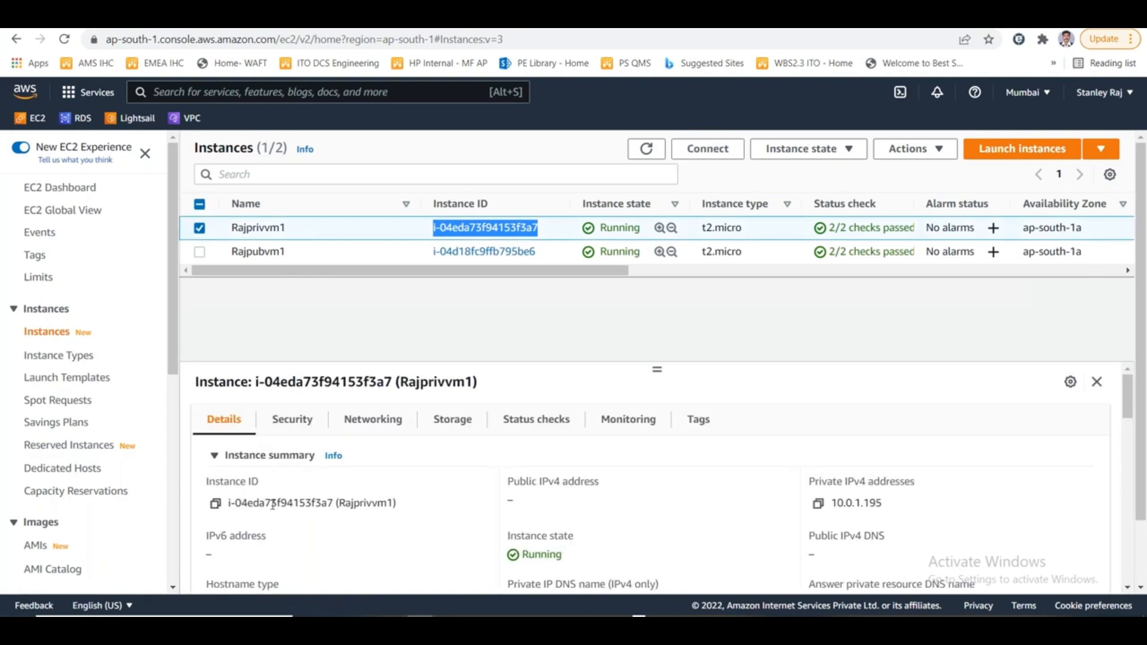
{"action": "left_click_drag", "start_coordinate": [335, 502], "coordinate": [226, 502]}
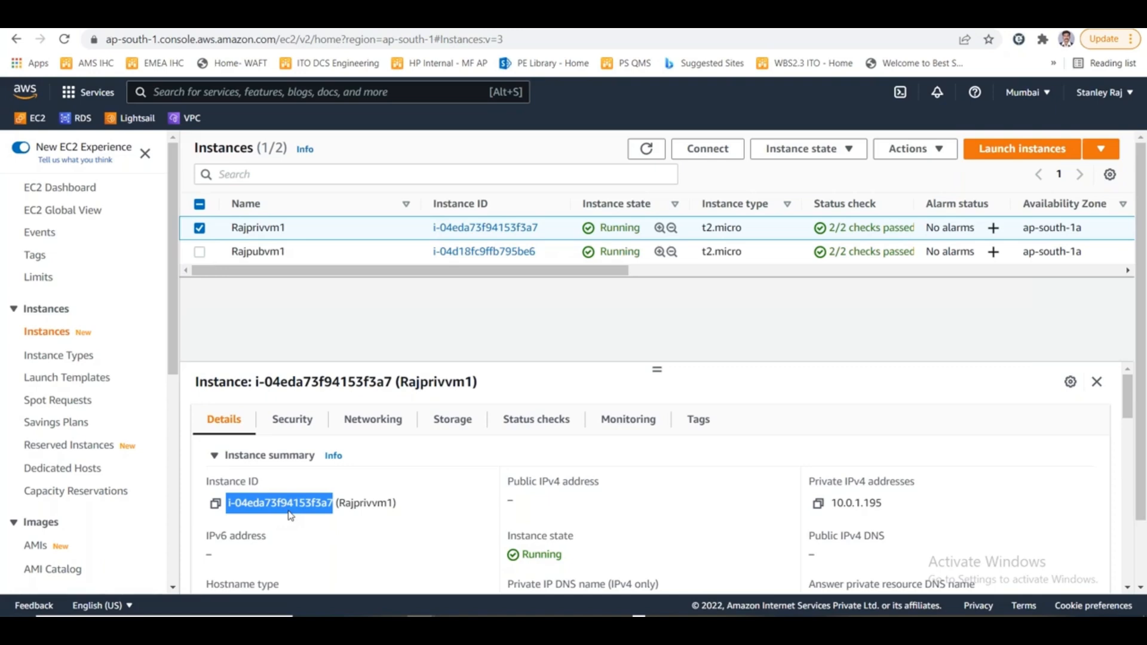
{"action": "key", "text": "alt+Tab"}
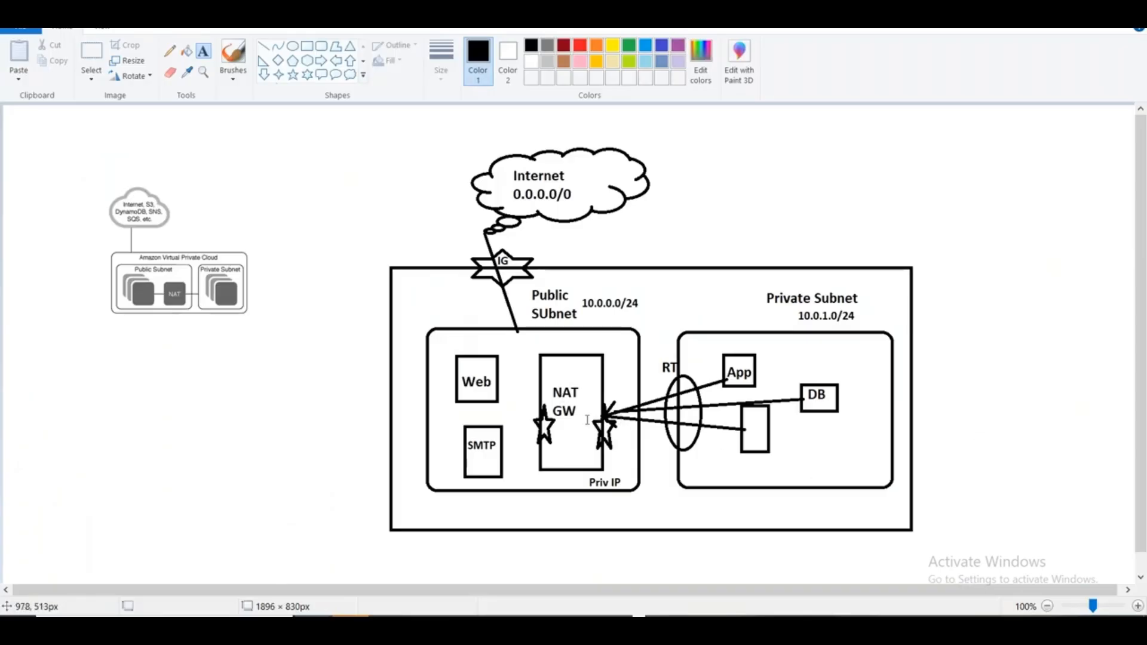
{"action": "key", "text": "alt+Tab"}
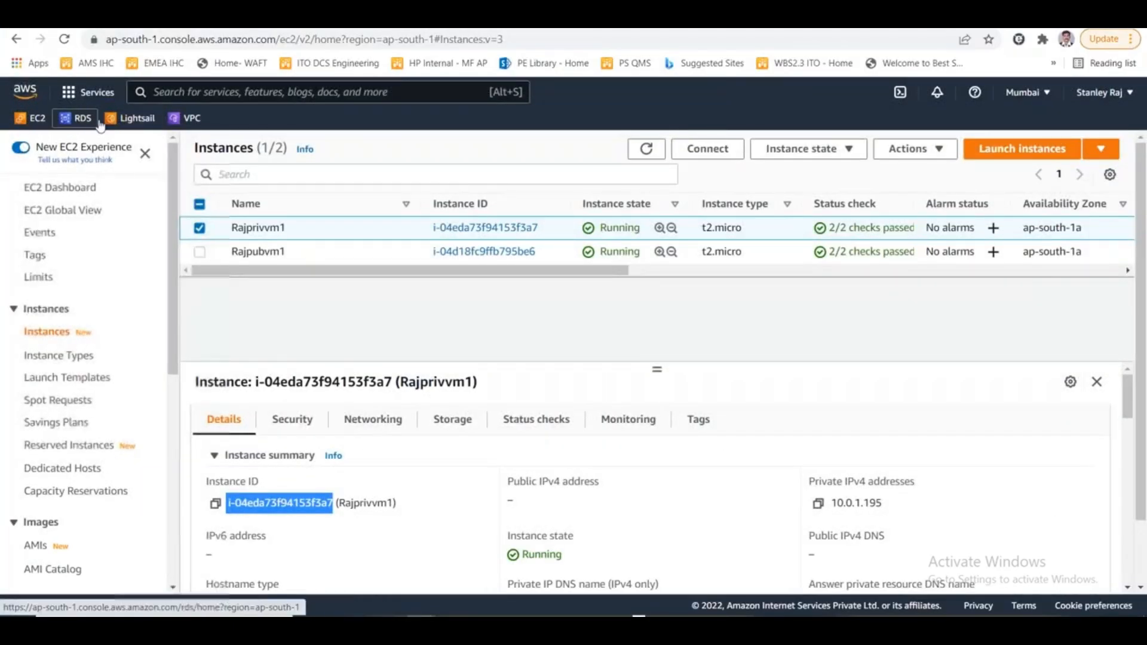
- Open the routes of RajVPC's main route table for editing and add a blank route
{"action": "left_click", "coordinate": [190, 118]}
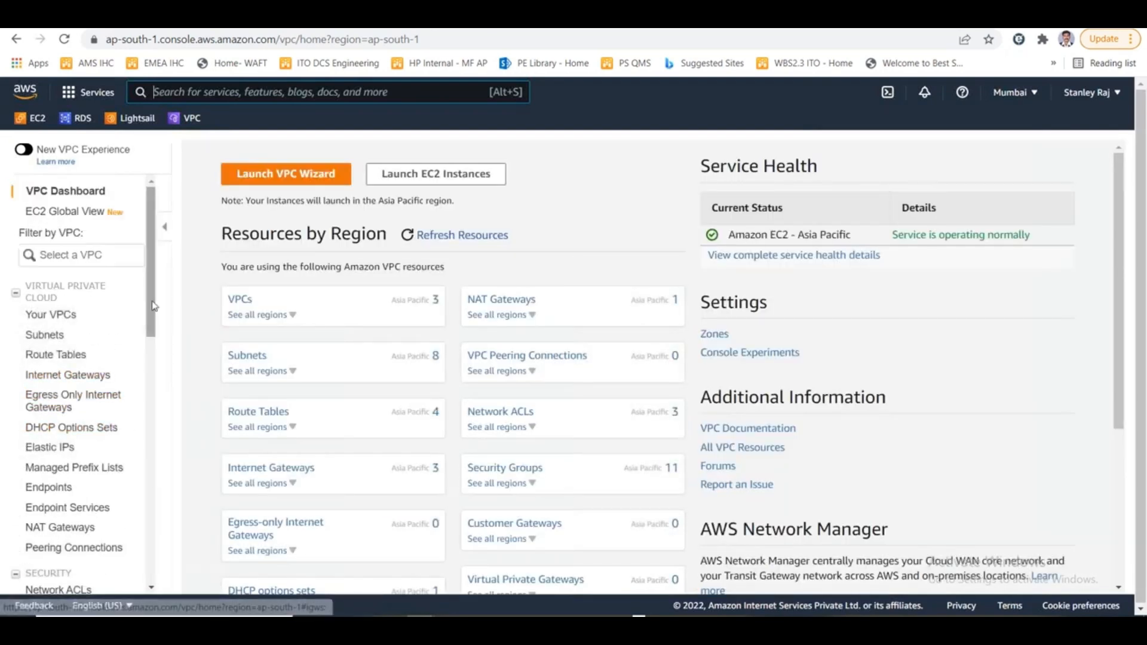
{"action": "left_click", "coordinate": [66, 355]}
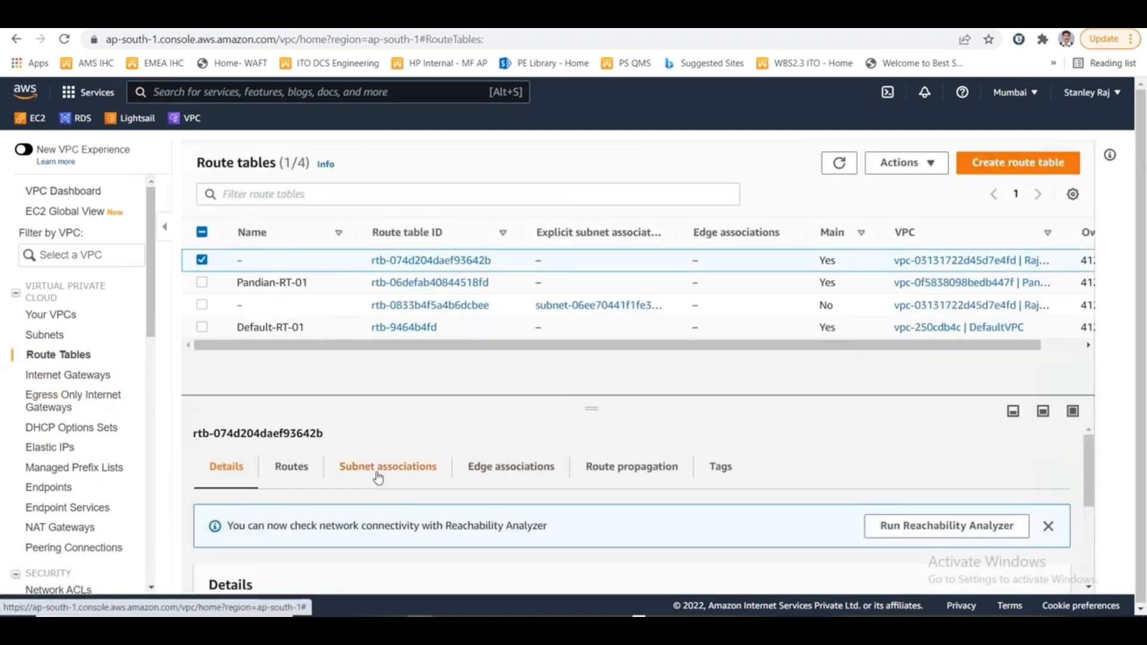
{"action": "left_click", "coordinate": [302, 468]}
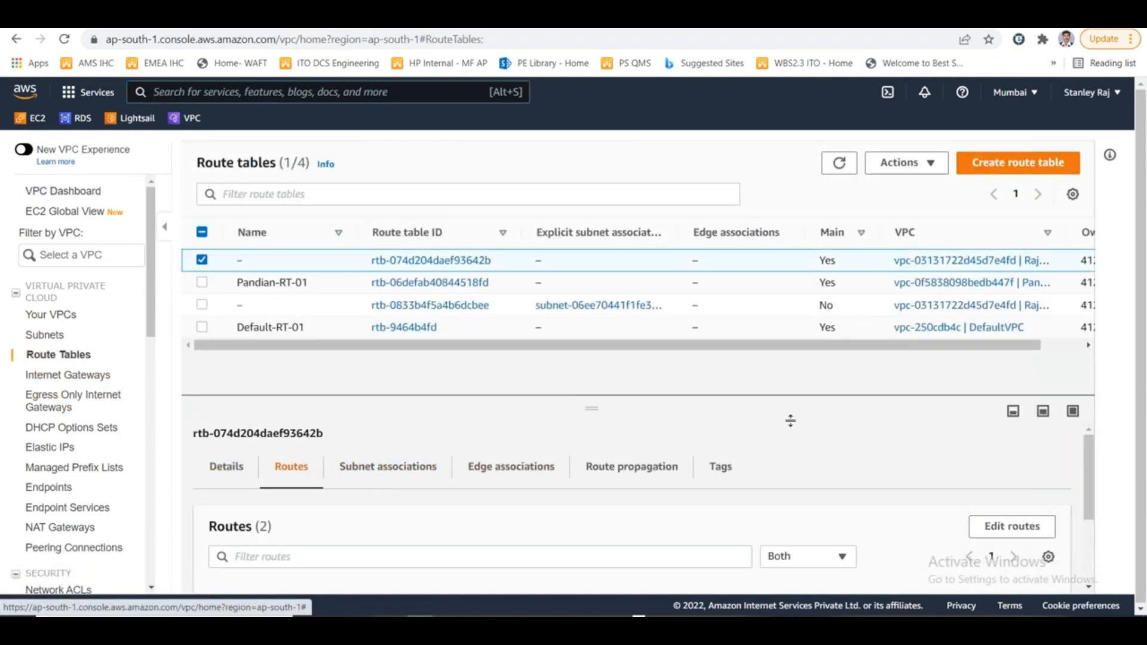
{"action": "left_click", "coordinate": [992, 526]}
{"action": "left_click", "coordinate": [95, 385]}
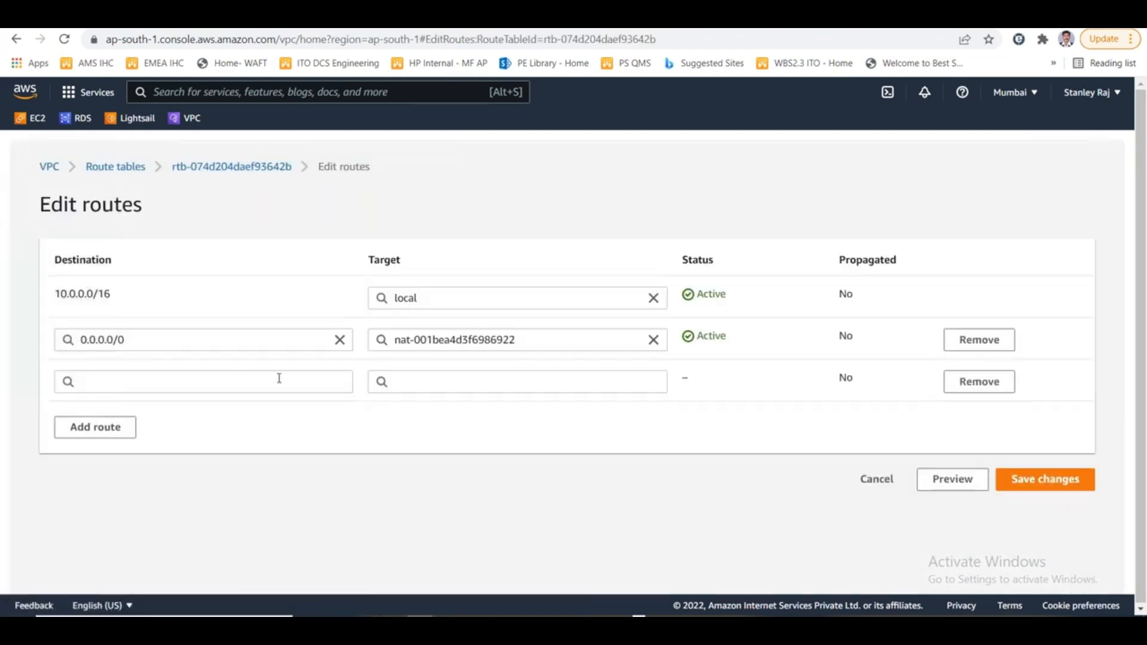
- Clear the IP address pasted as the new route's target and search for instance targets with "i-"
{"action": "left_click_drag", "start_coordinate": [532, 336], "coordinate": [361, 334]}
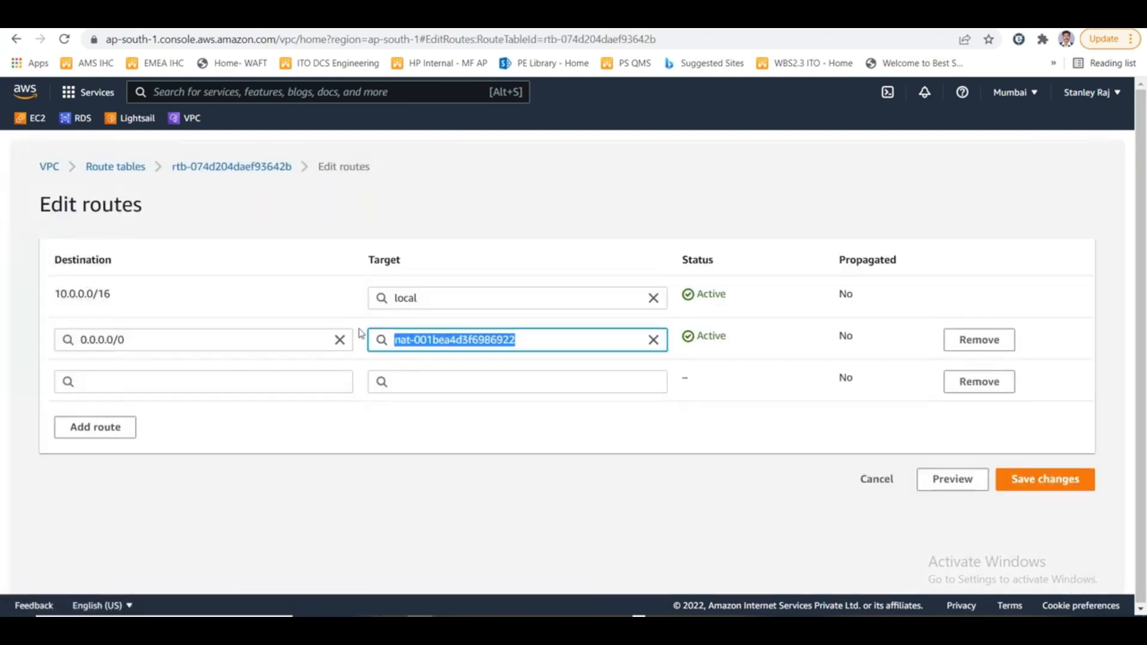
{"action": "left_click", "coordinate": [435, 381]}
{"action": "type", "text": "52.66.205.193"}
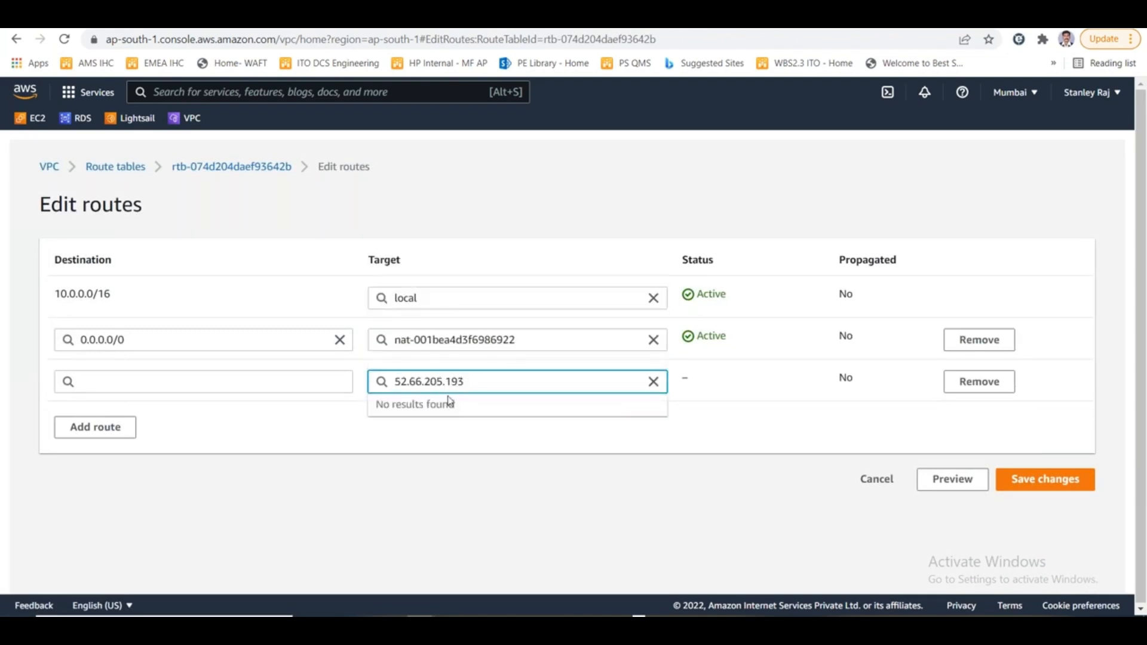
{"action": "left_click_drag", "start_coordinate": [465, 380], "coordinate": [333, 371]}
{"action": "key", "text": "BackSpace"}
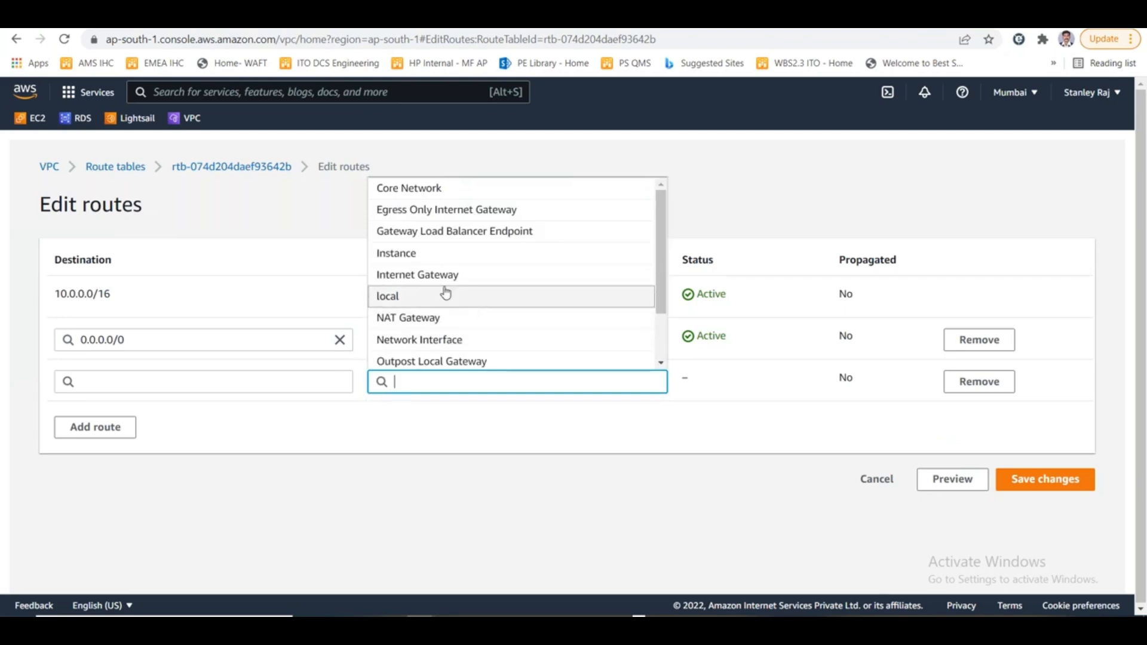
{"action": "type", "text": "i-"}
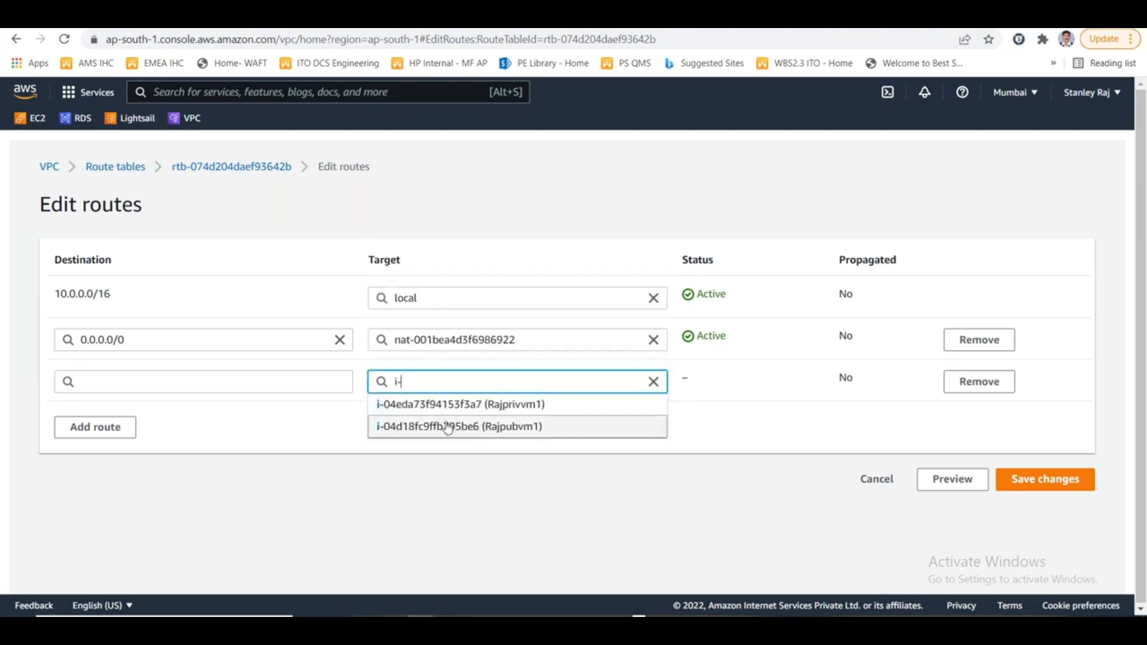
- Enter 0.0.0.0/0 as the new route's destination, and discard the route edits
{"action": "left_click", "coordinate": [126, 385]}
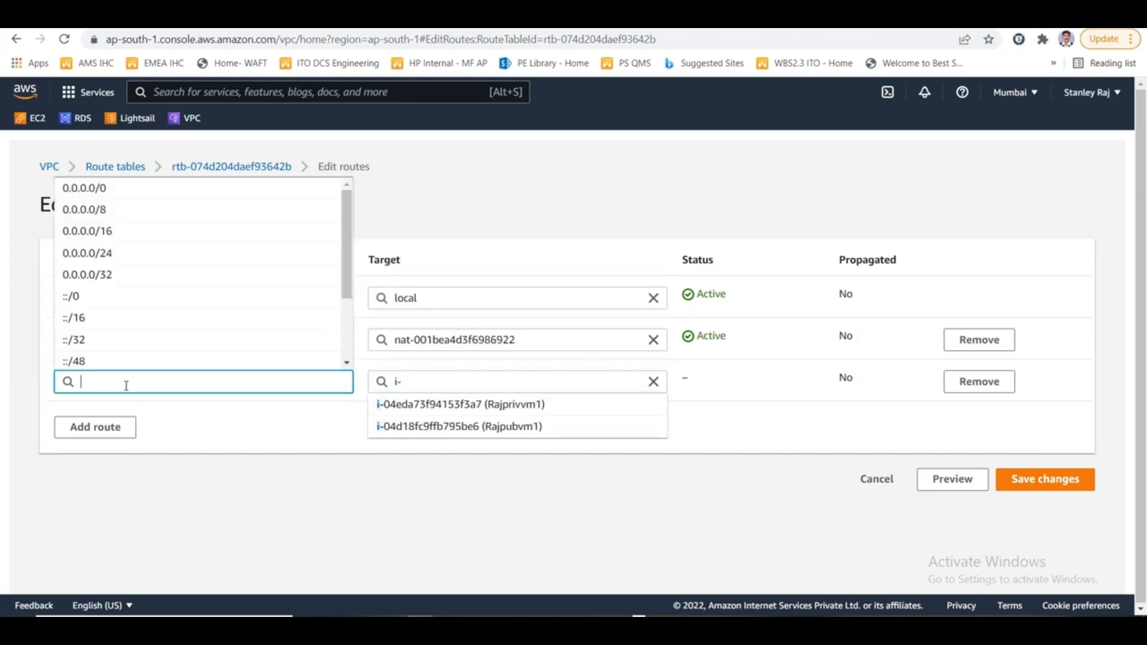
{"action": "type", "text": "0.0.0."}
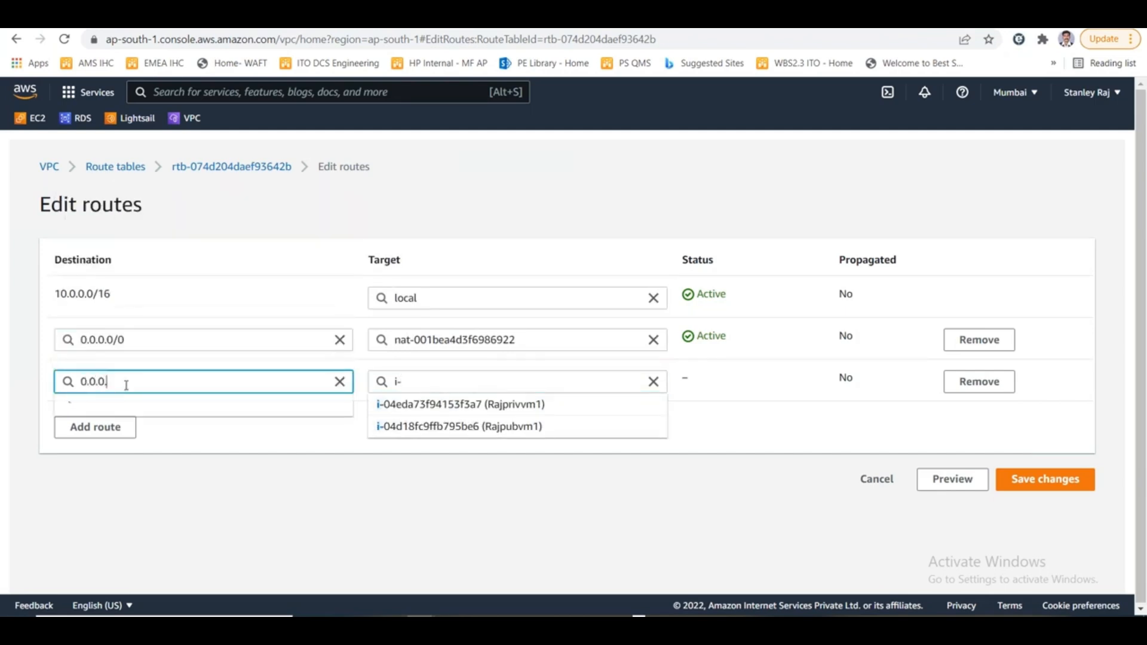
{"action": "type", "text": "0/0"}
{"action": "left_click", "coordinate": [878, 483]}
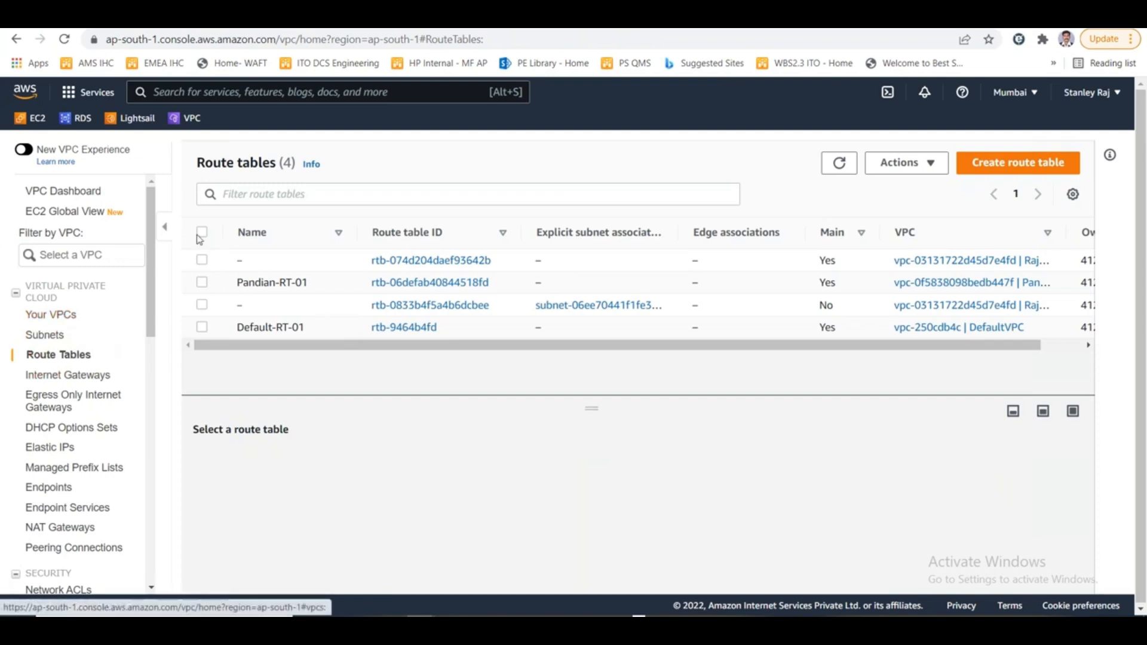
- Select Rajprivvm1 in the EC2 instances list and open its RDP client connection details
{"action": "left_click", "coordinate": [28, 118]}
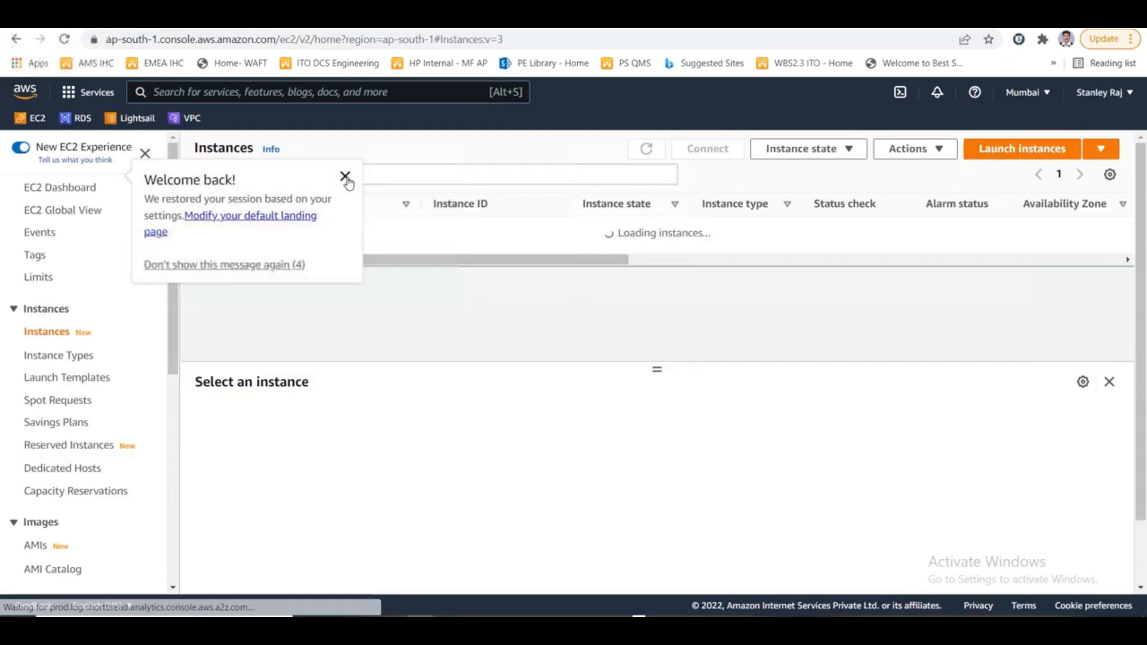
{"action": "left_click", "coordinate": [347, 177]}
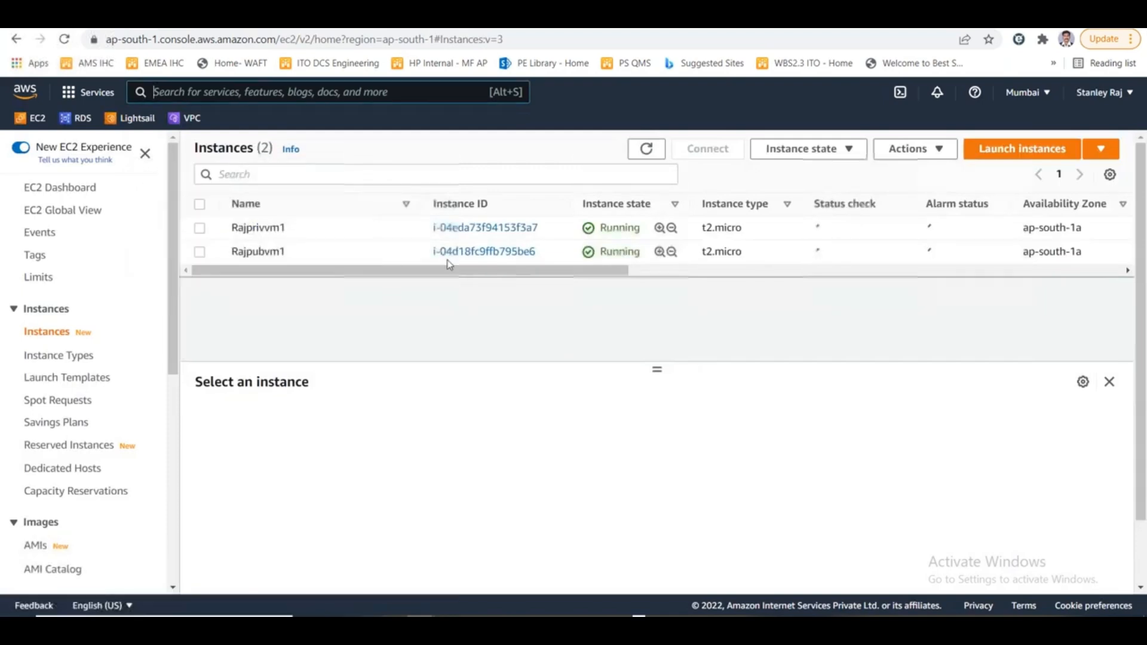
{"action": "left_click", "coordinate": [199, 228]}
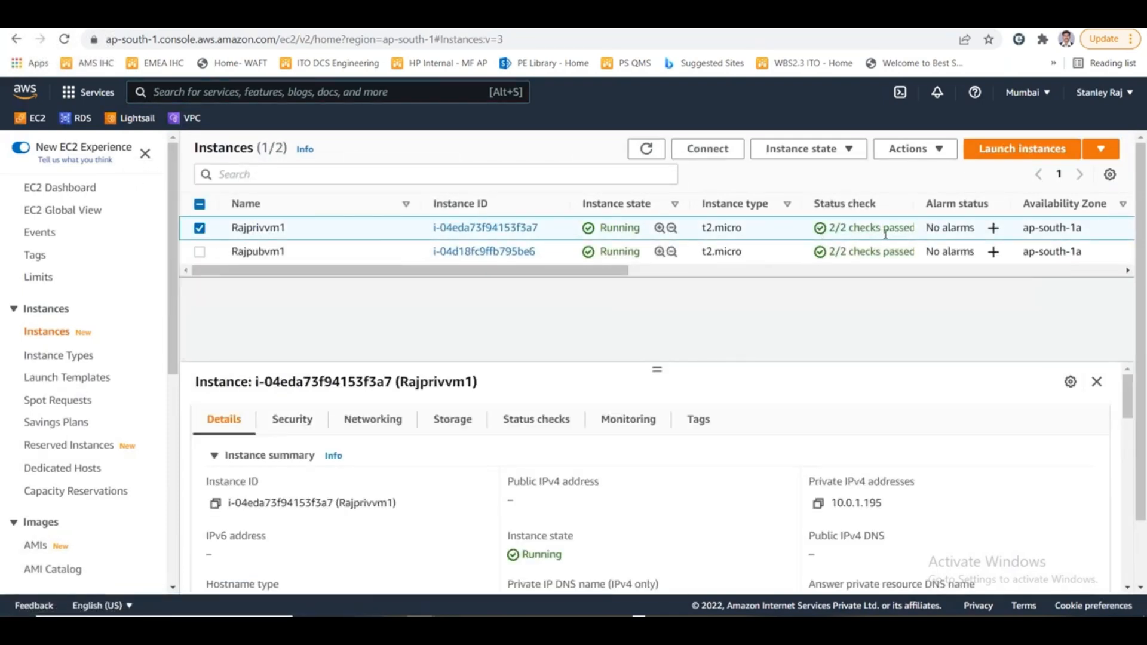
{"action": "left_click", "coordinate": [712, 149]}
{"action": "left_click", "coordinate": [242, 276]}
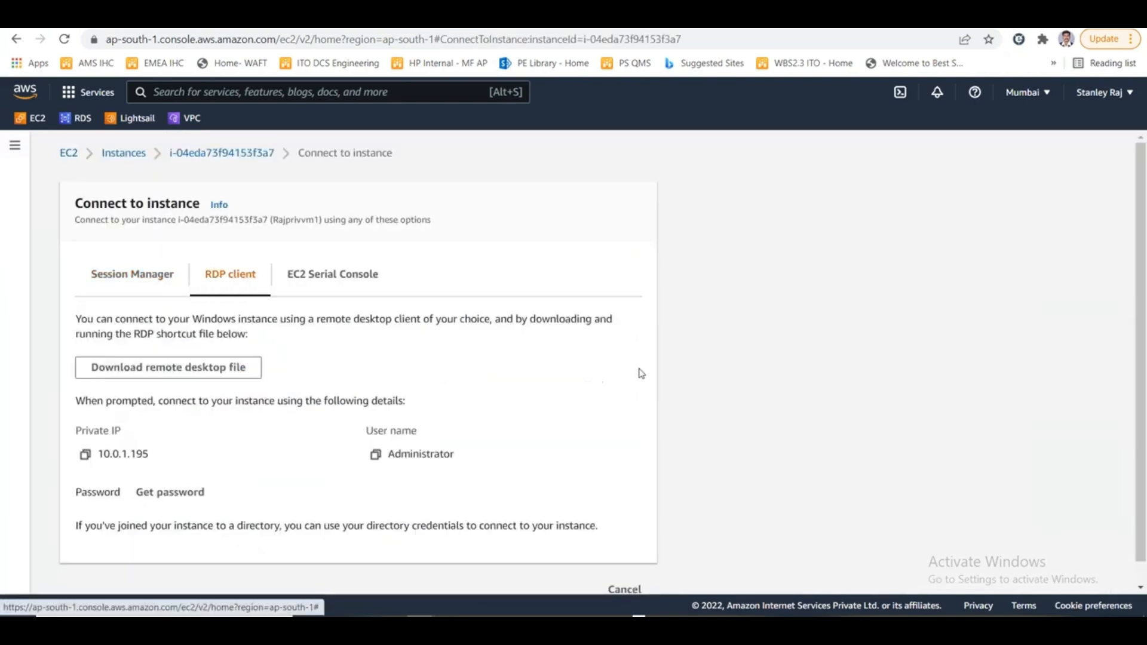
- Retrieve and decrypt Rajprivvm1's Windows administrator password using the mummar2022.pem key file from Downloads
{"action": "scroll", "coordinate": [382, 443], "scroll_direction": "down", "scroll_amount": 1}
{"action": "left_click", "coordinate": [180, 469]}
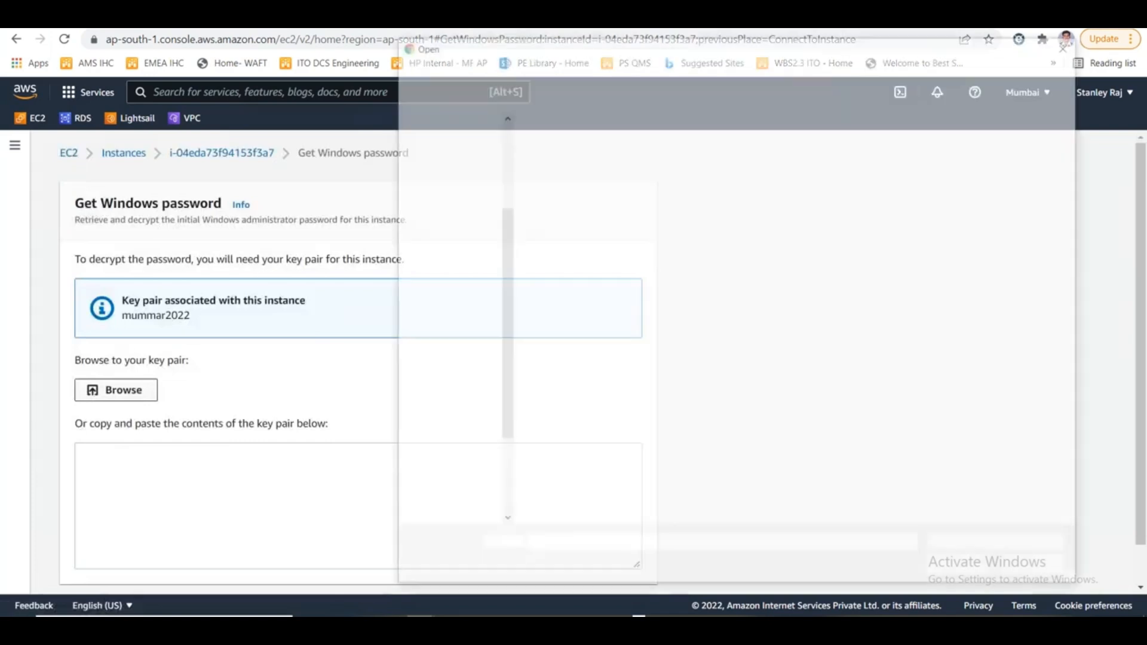
{"action": "scroll", "coordinate": [479, 190], "scroll_direction": "up", "scroll_amount": 4}
{"action": "scroll", "coordinate": [479, 190], "scroll_direction": "up", "scroll_amount": 5}
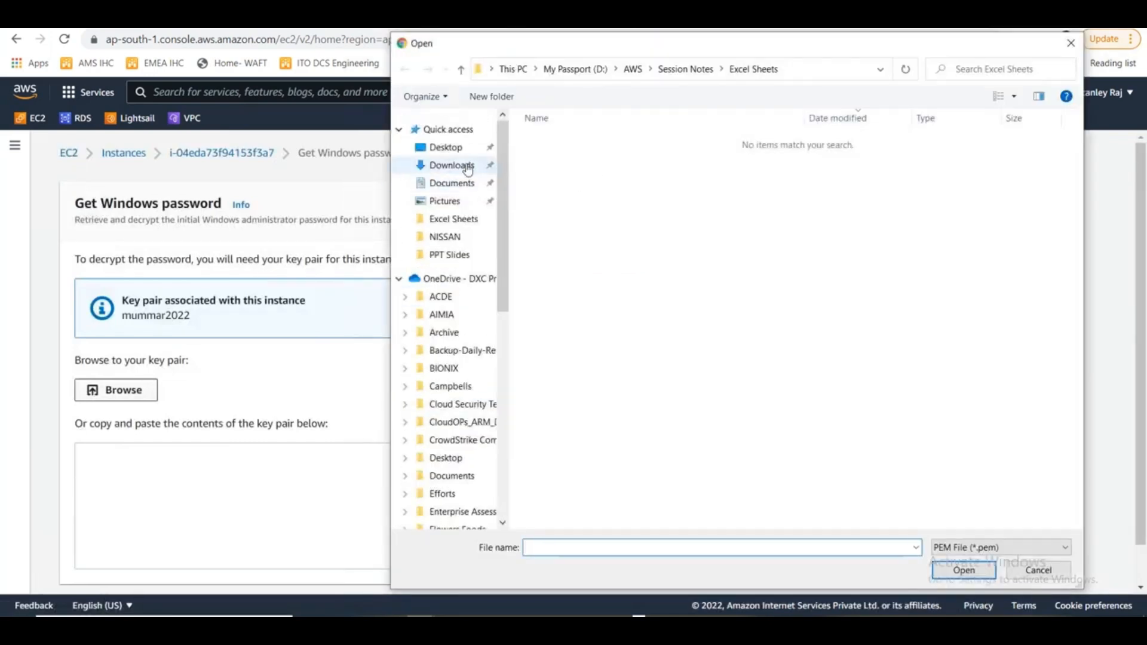
{"action": "left_click", "coordinate": [452, 165]}
{"action": "left_click", "coordinate": [602, 160]}
{"action": "double_click", "coordinate": [604, 160]}
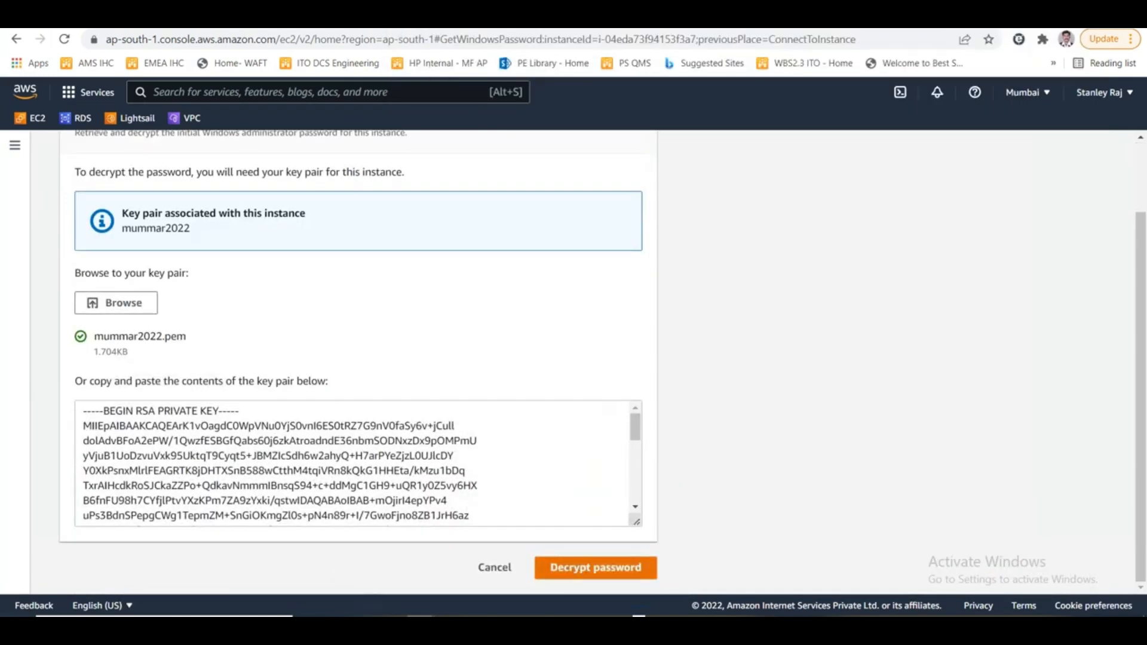
{"action": "left_click", "coordinate": [583, 568]}
{"action": "scroll", "coordinate": [289, 460], "scroll_direction": "down", "scroll_amount": 2}
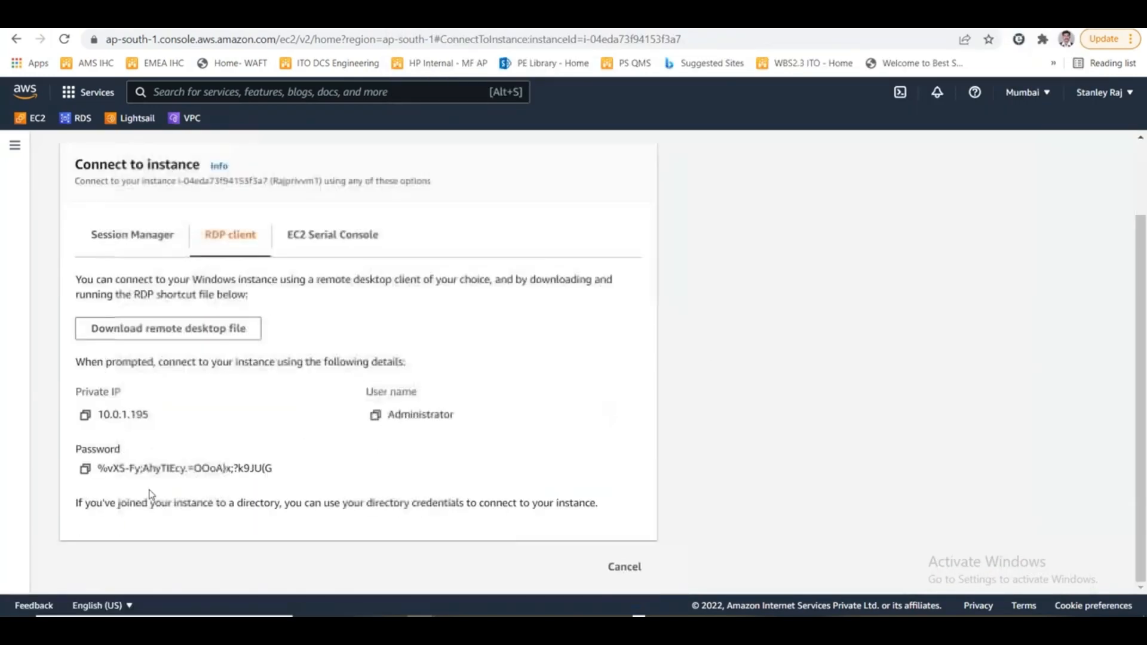
- Copy Rajprivvm1's decrypted password and paste it into cell C27 of the NAT GW NAT instance sheet in Excel
{"action": "left_click", "coordinate": [85, 469]}
{"action": "key", "text": "alt+Tab"}
{"action": "key", "text": "alt+Tab"}
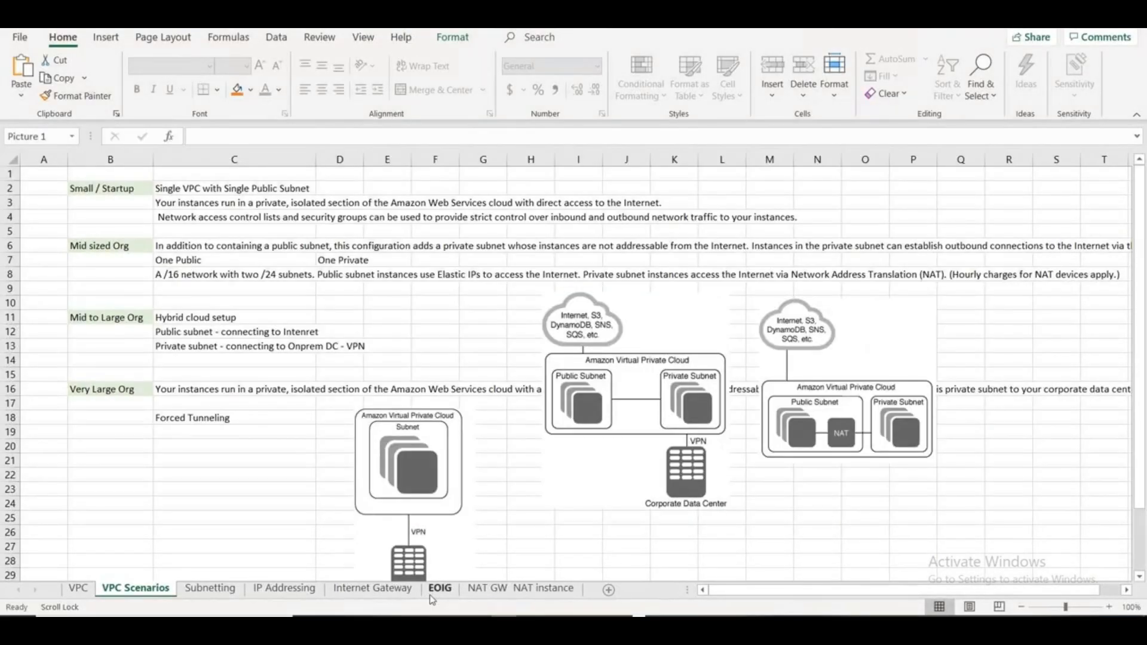
{"action": "left_click", "coordinate": [521, 589]}
{"action": "left_click", "coordinate": [681, 541]}
{"action": "key", "text": "ctrl+v"}
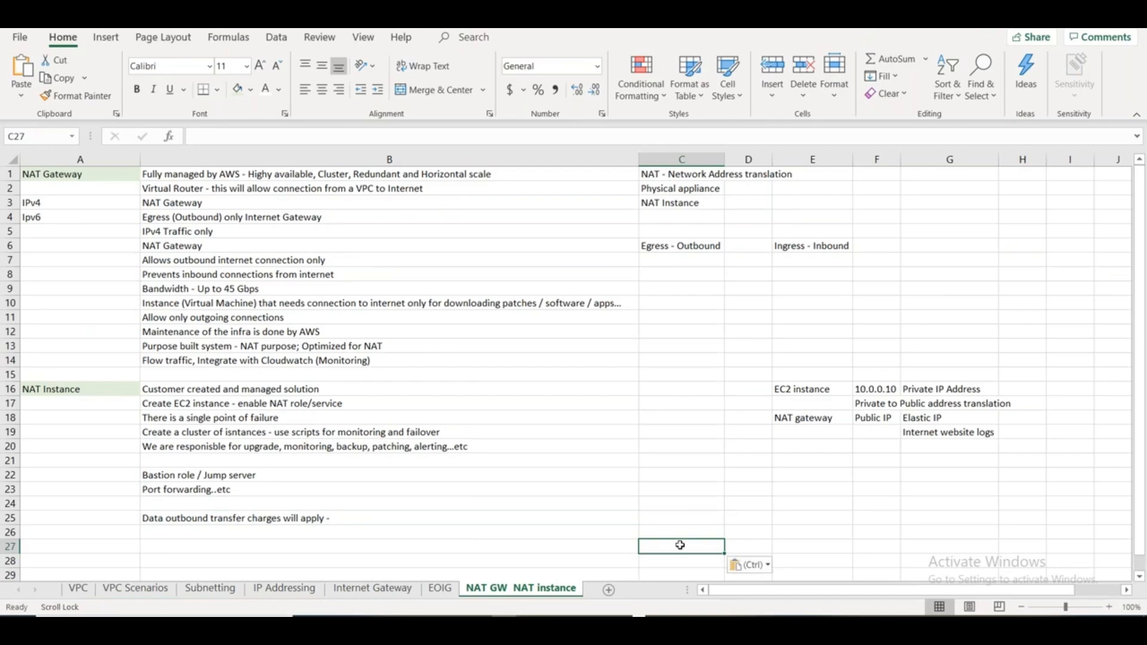
- Back in the AWS console, select Rajpubvm1 in the instances list and open its RDP client connection details
{"action": "key", "text": "alt+Tab"}
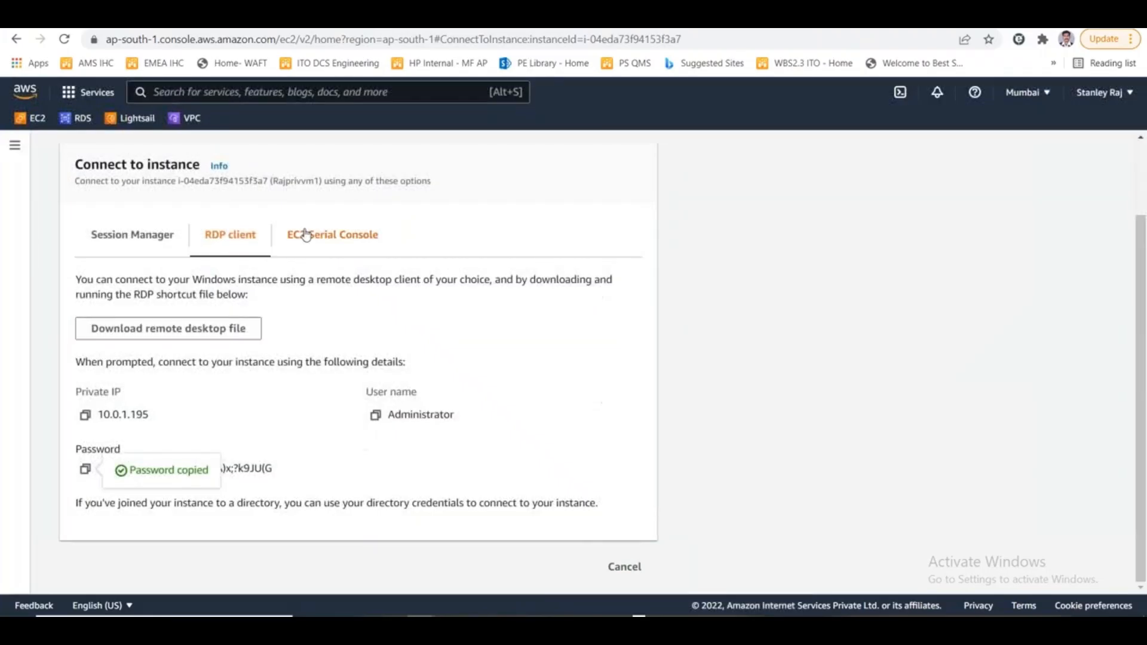
{"action": "scroll", "coordinate": [232, 339], "scroll_direction": "up", "scroll_amount": 2}
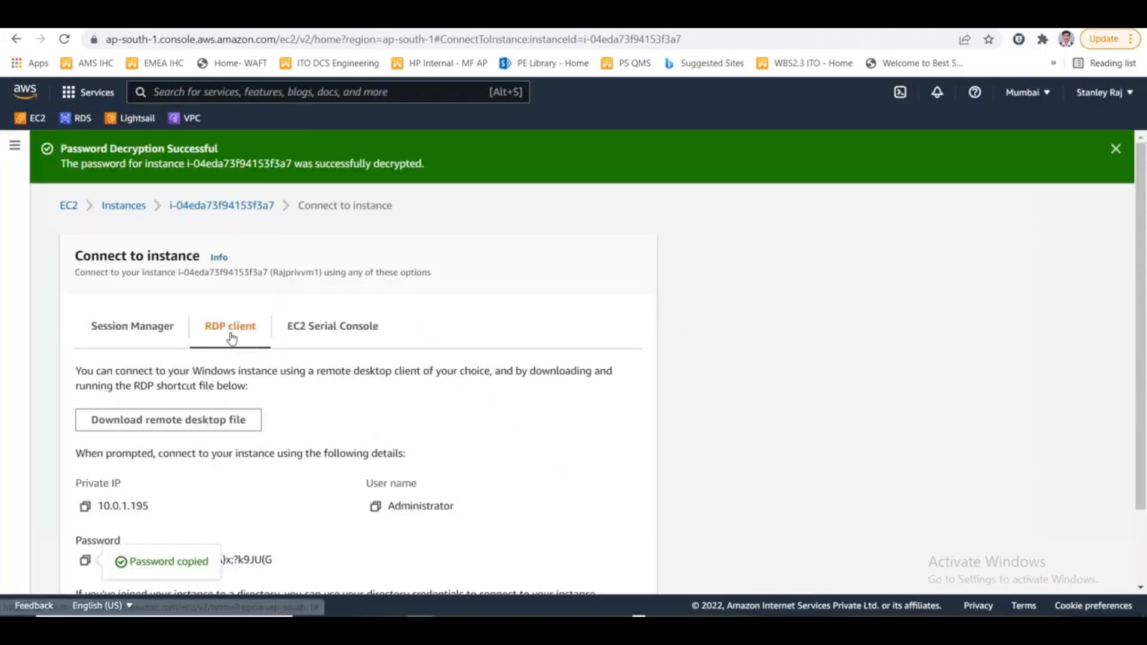
{"action": "left_click", "coordinate": [196, 209]}
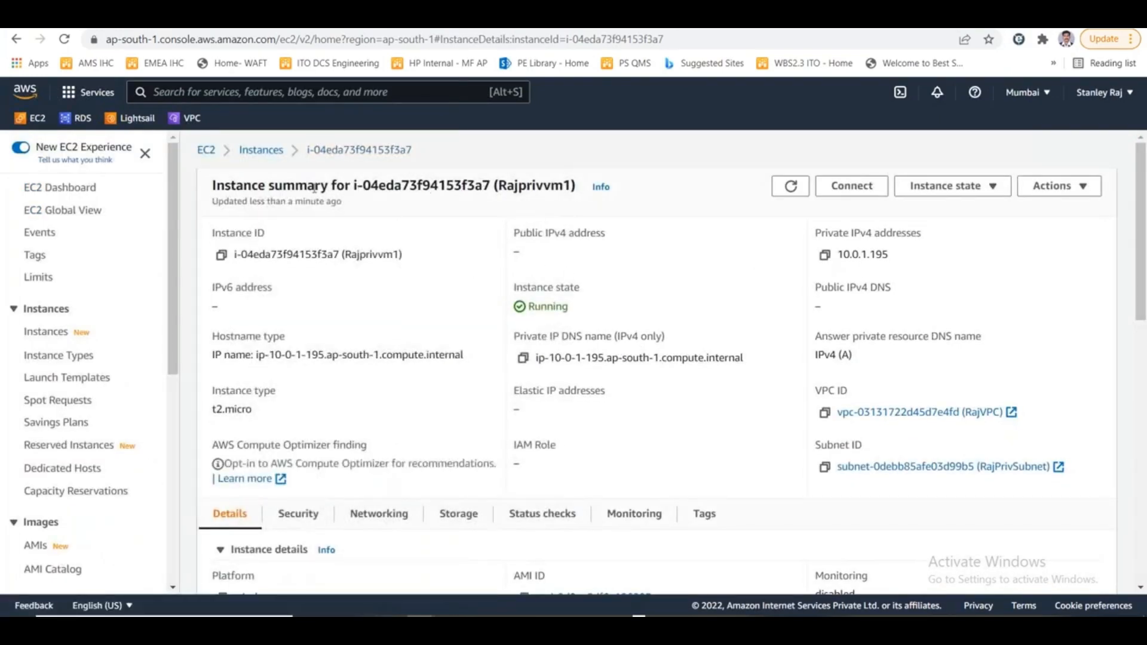
{"action": "left_click", "coordinate": [285, 154]}
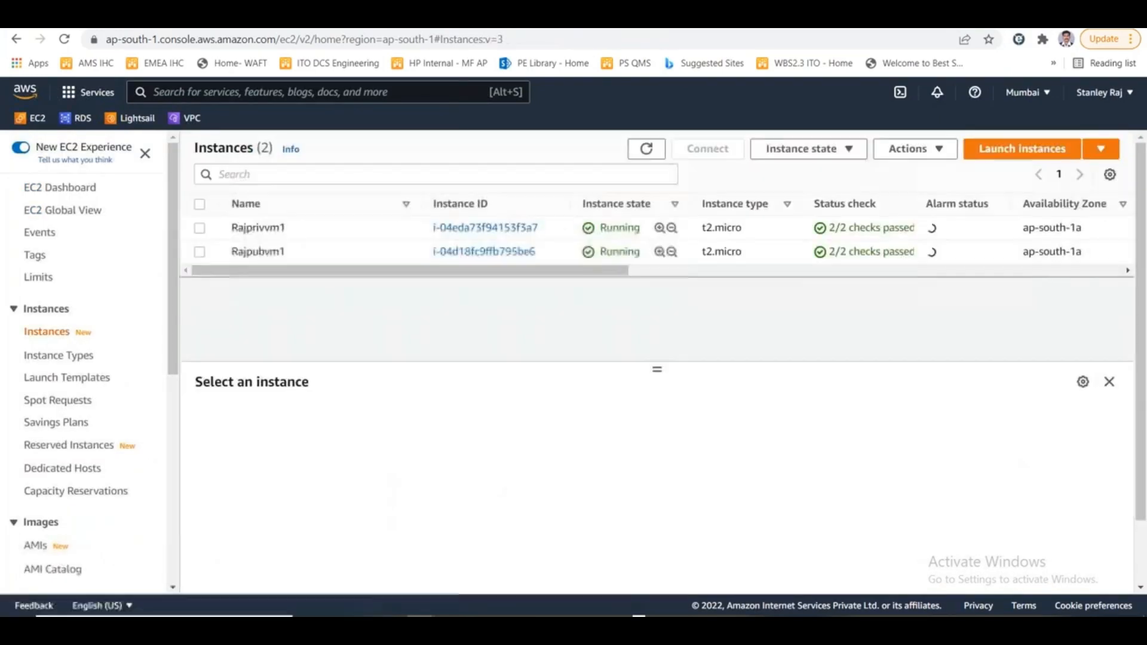
{"action": "left_click", "coordinate": [460, 258]}
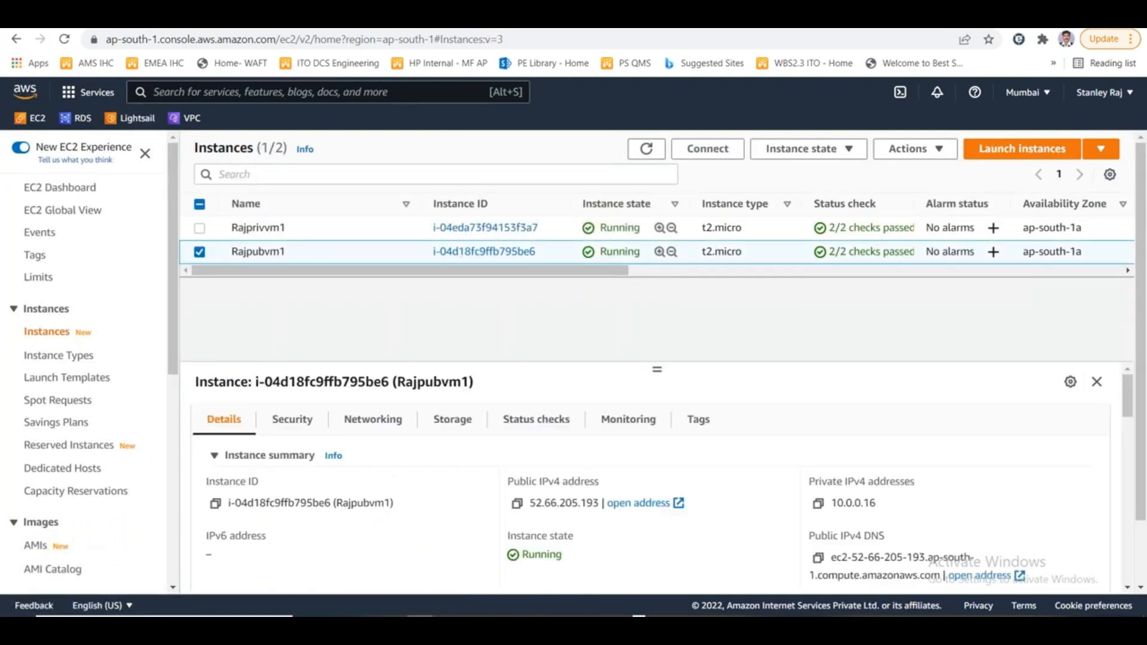
{"action": "left_click", "coordinate": [708, 148]}
{"action": "left_click", "coordinate": [247, 281]}
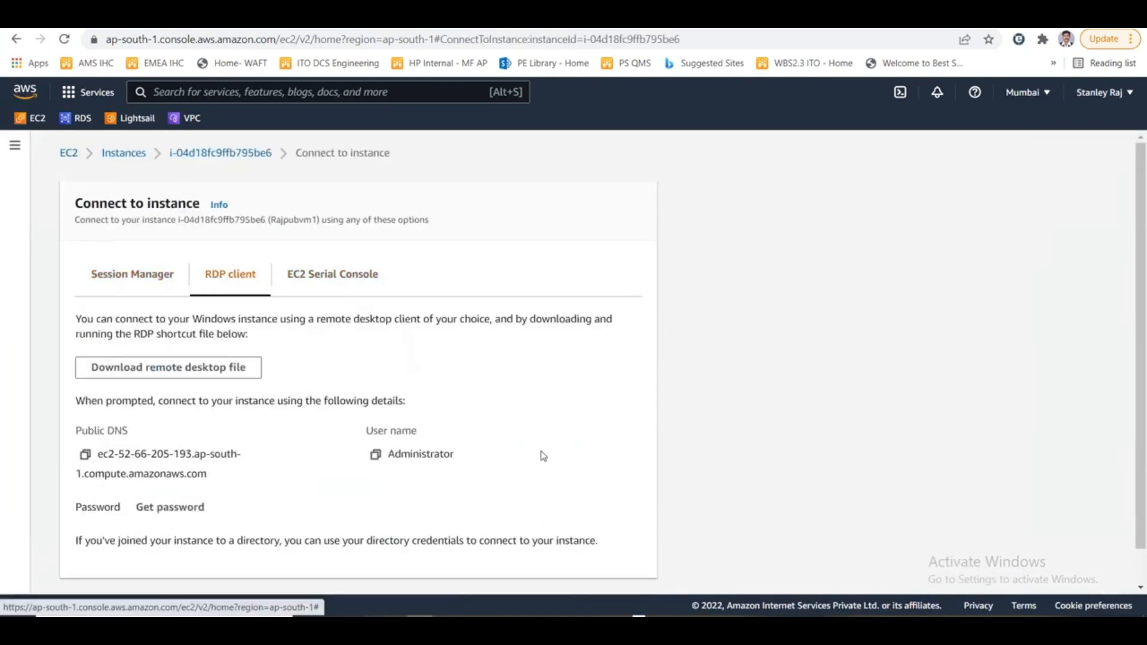
- Retrieve and decrypt Rajpubvm1's Windows administrator password using the mummar2022.pem key file
{"action": "left_click", "coordinate": [187, 470]}
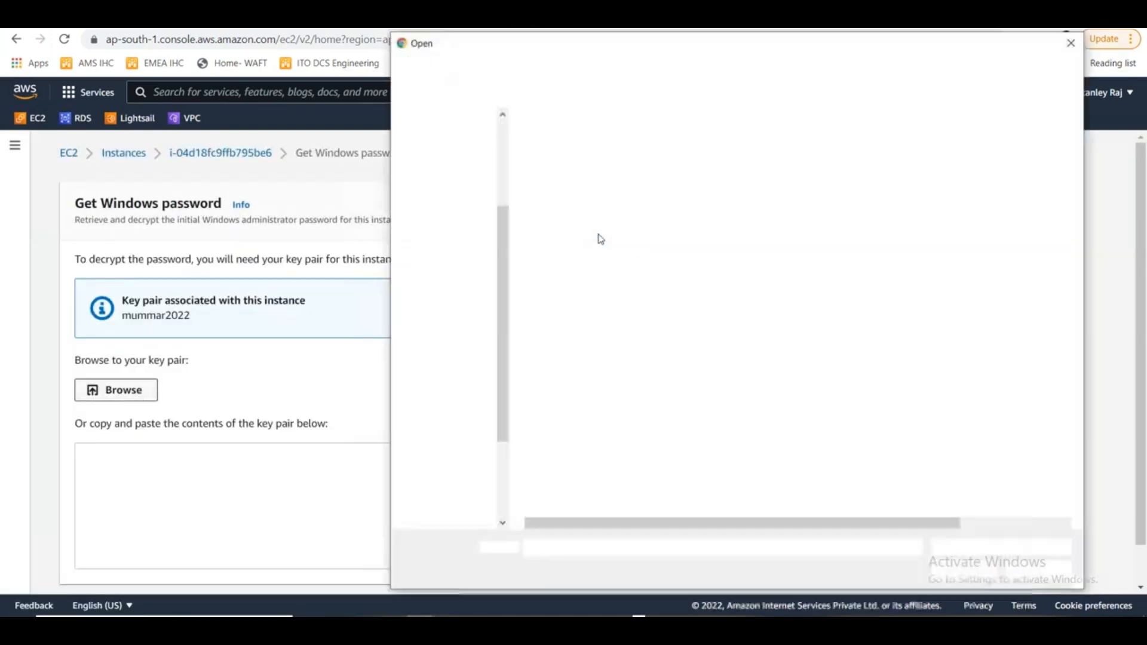
{"action": "double_click", "coordinate": [584, 159]}
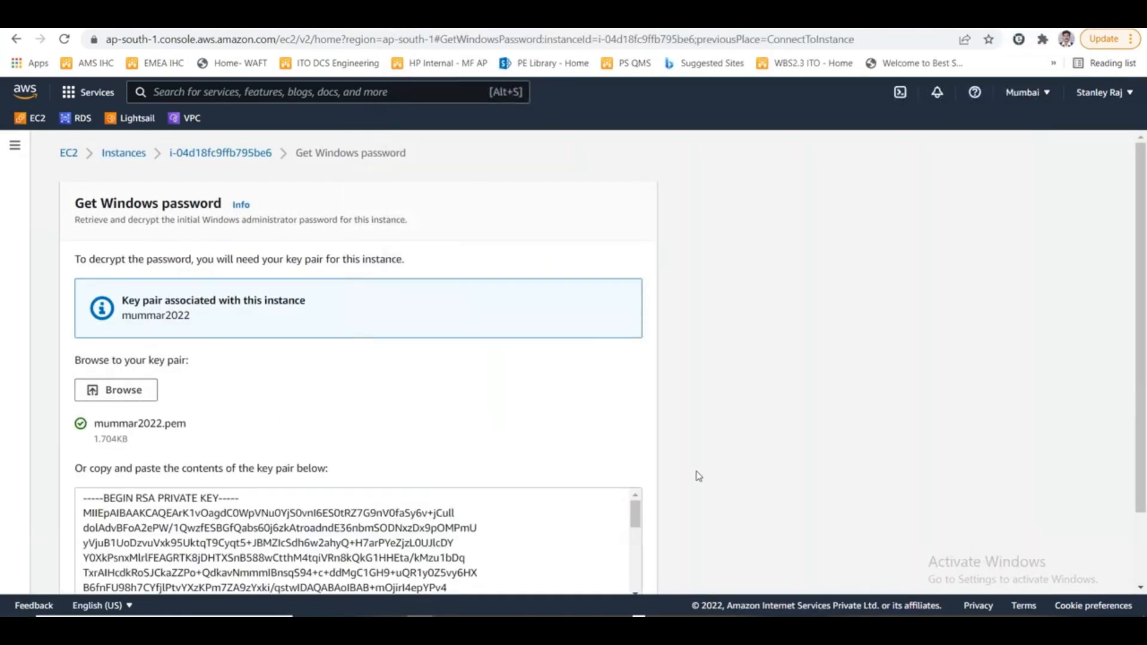
{"action": "scroll", "coordinate": [699, 477], "scroll_direction": "down", "scroll_amount": 3}
{"action": "left_click", "coordinate": [600, 568]}
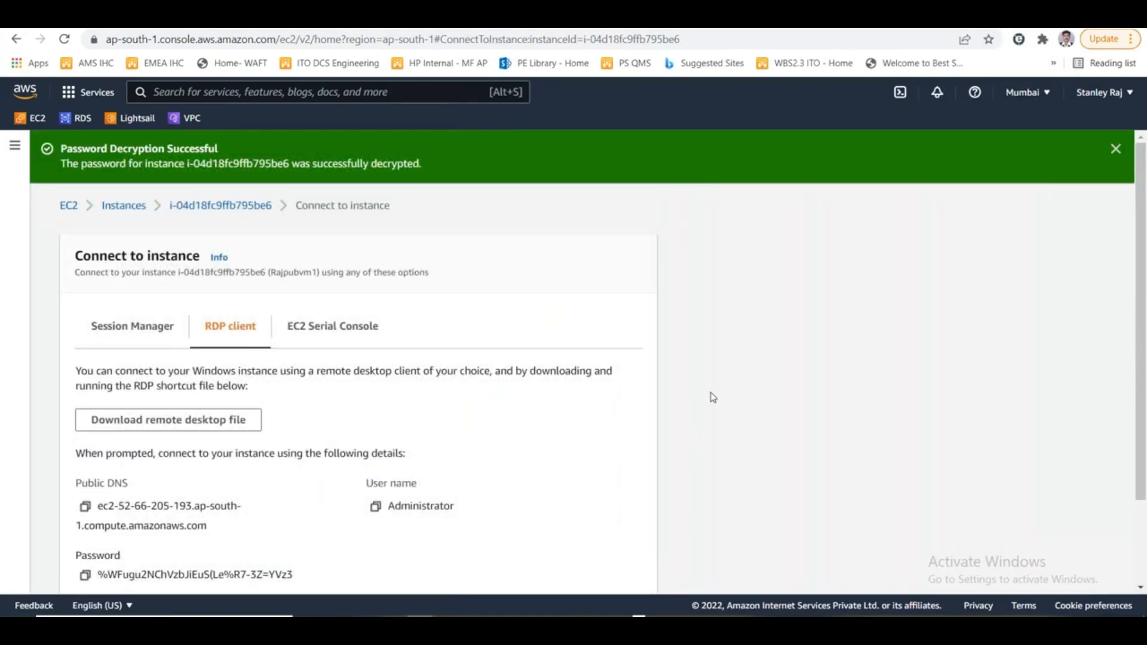
- Copy Rajpubvm1's decrypted password and paste it into cell C26 of the NAT GW NAT instance sheet in Excel
{"action": "scroll", "coordinate": [670, 411], "scroll_direction": "down", "scroll_amount": 2}
{"action": "left_click", "coordinate": [84, 469]}
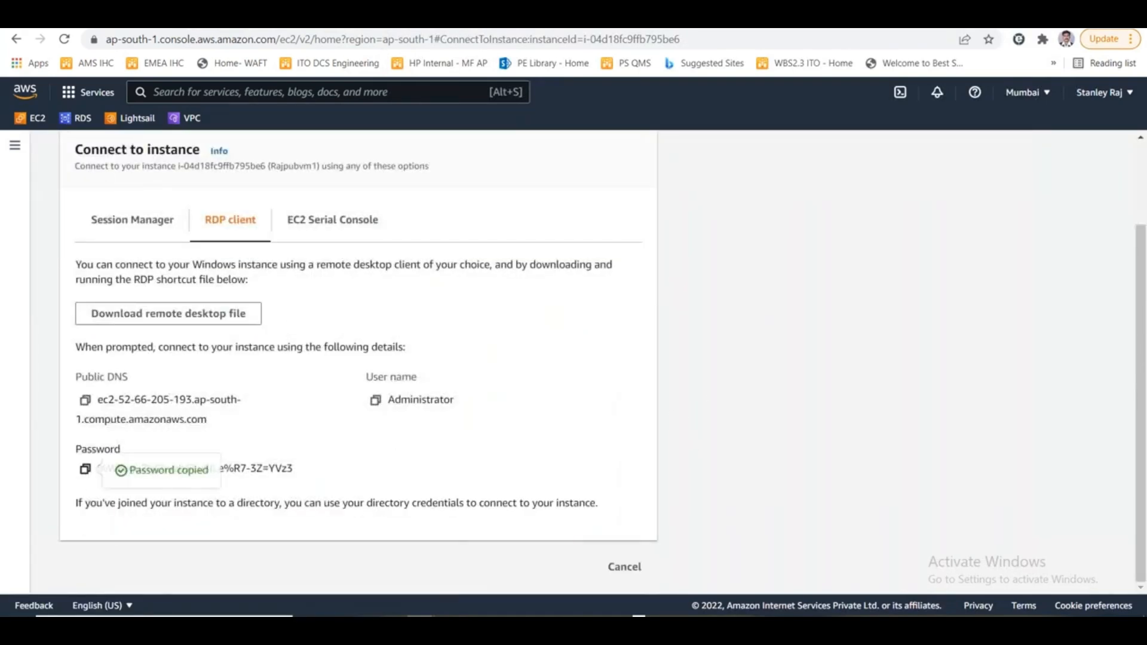
{"action": "key", "text": "alt+Tab"}
{"action": "key", "text": "Up"}
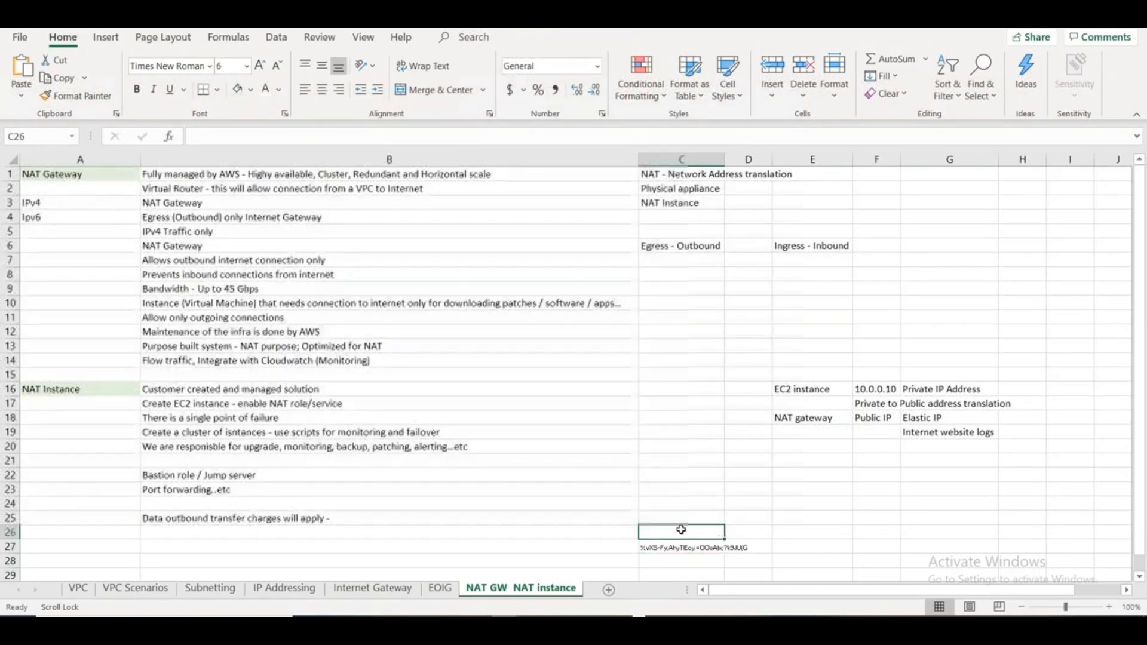
{"action": "key", "text": "ctrl+v"}
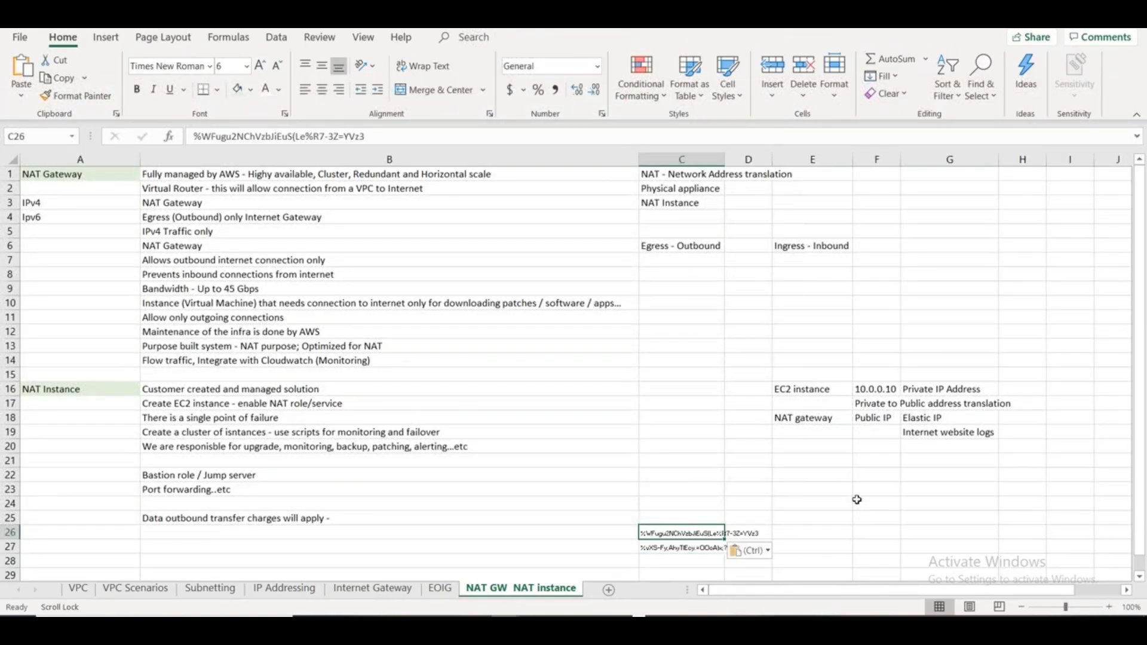
- Return to the AWS console, open Rajpubvm1's instance summary and copy its public IPv4 address
{"action": "key", "text": "alt+Tab"}
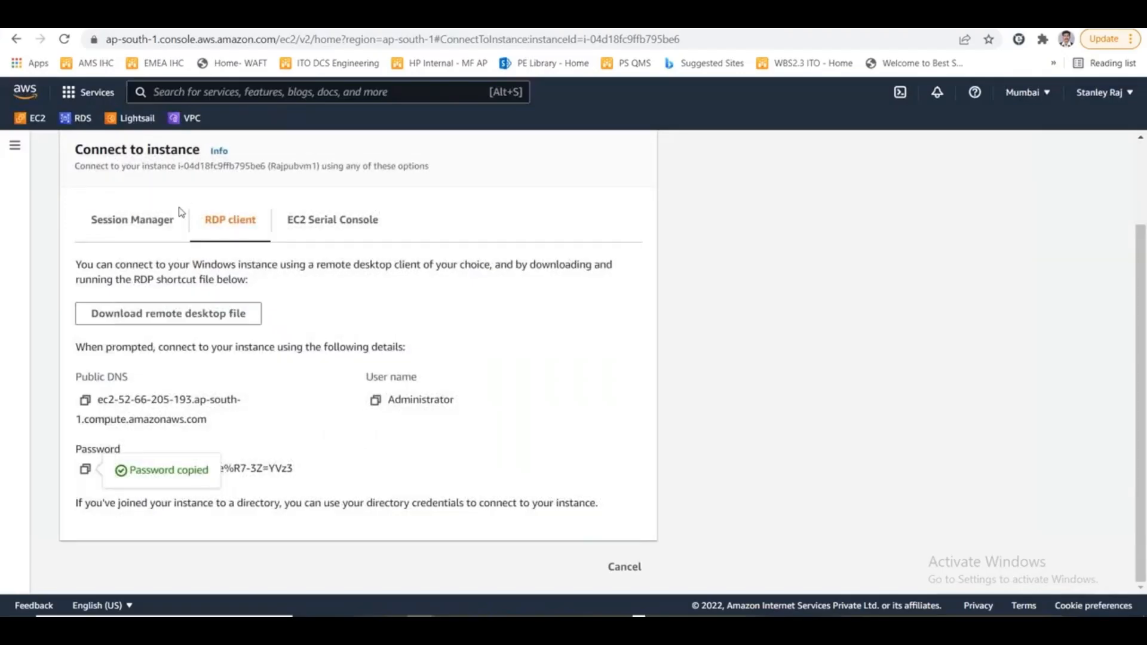
{"action": "scroll", "coordinate": [181, 212], "scroll_direction": "up", "scroll_amount": 3}
{"action": "left_click", "coordinate": [226, 206]}
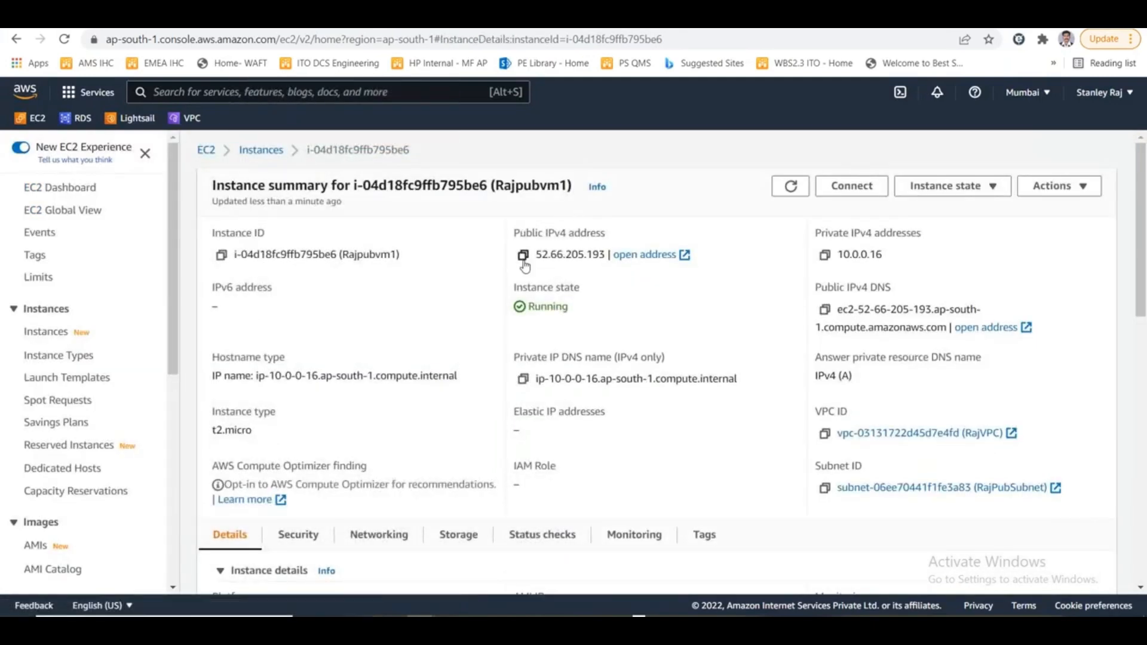
{"action": "left_click", "coordinate": [523, 257]}
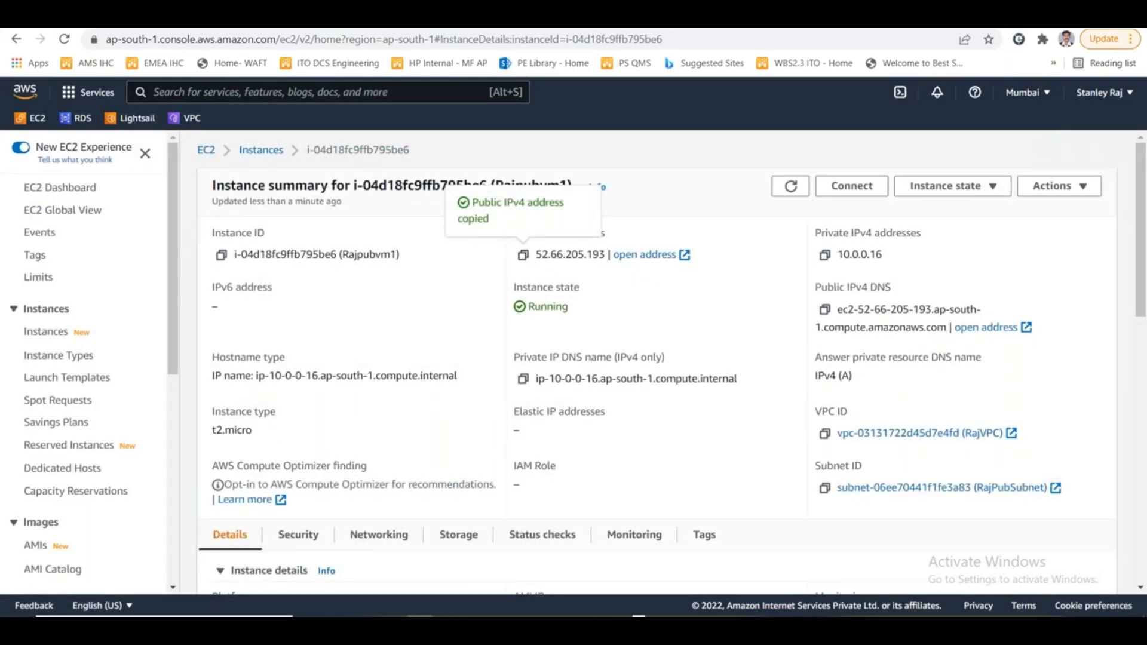
- Launch Remote Desktop Connection and start connecting to the copied address 52.66.205.193
{"action": "key", "text": "super+r"}
{"action": "key", "text": "Return"}
{"action": "key", "text": "ctrl+v"}
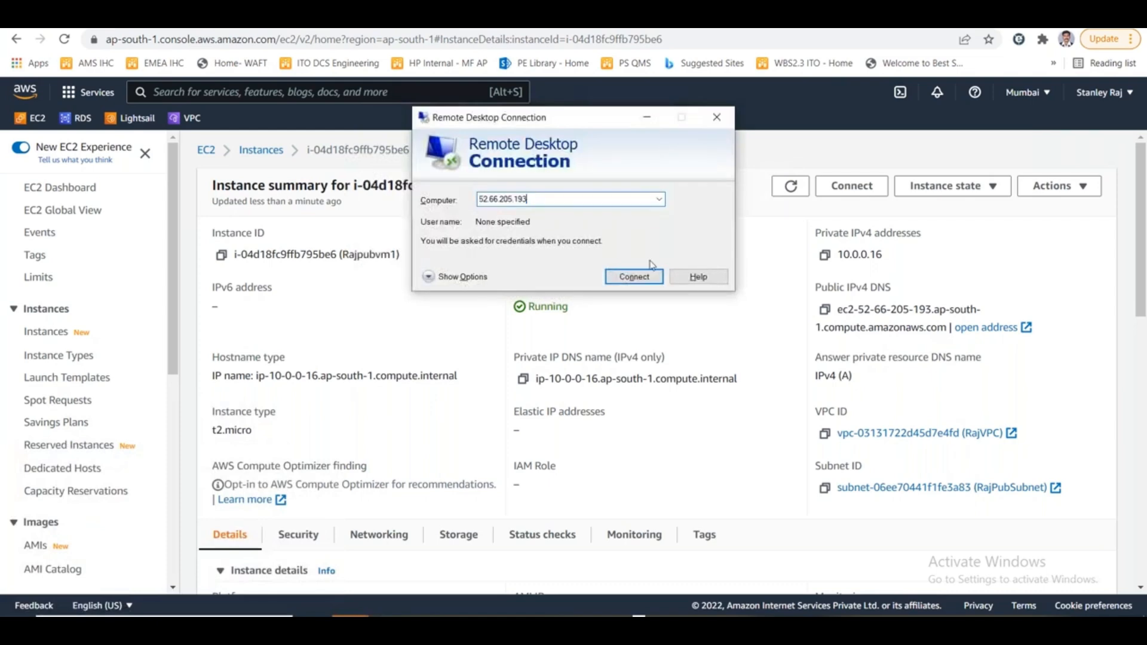
{"action": "left_click", "coordinate": [650, 275]}
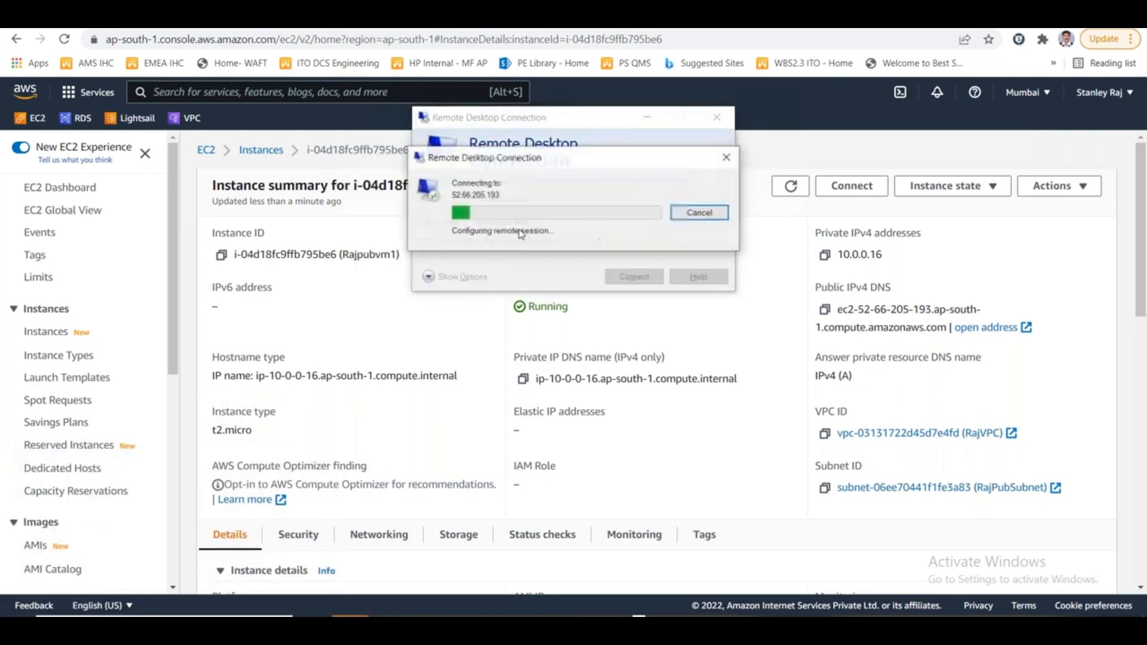
- Switch to Paint, draw a rectangle about 28 × 92 px beside the NAT GW box in the public subnet, and pick the Text tool
{"action": "key", "text": "alt+Tab"}
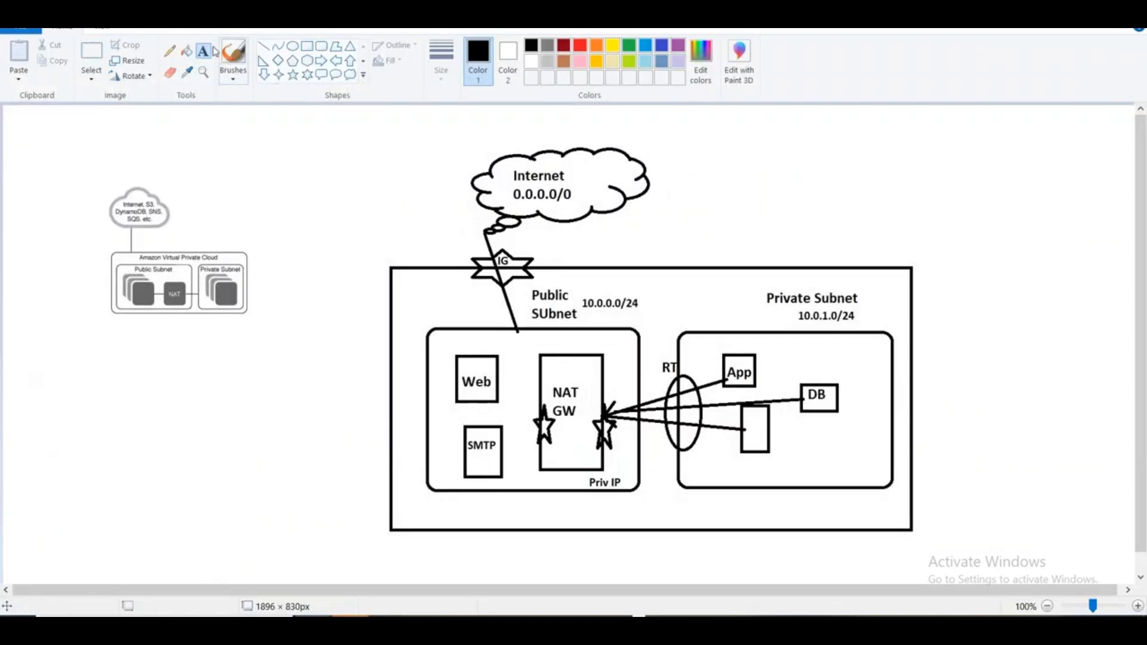
{"action": "left_click", "coordinate": [306, 46]}
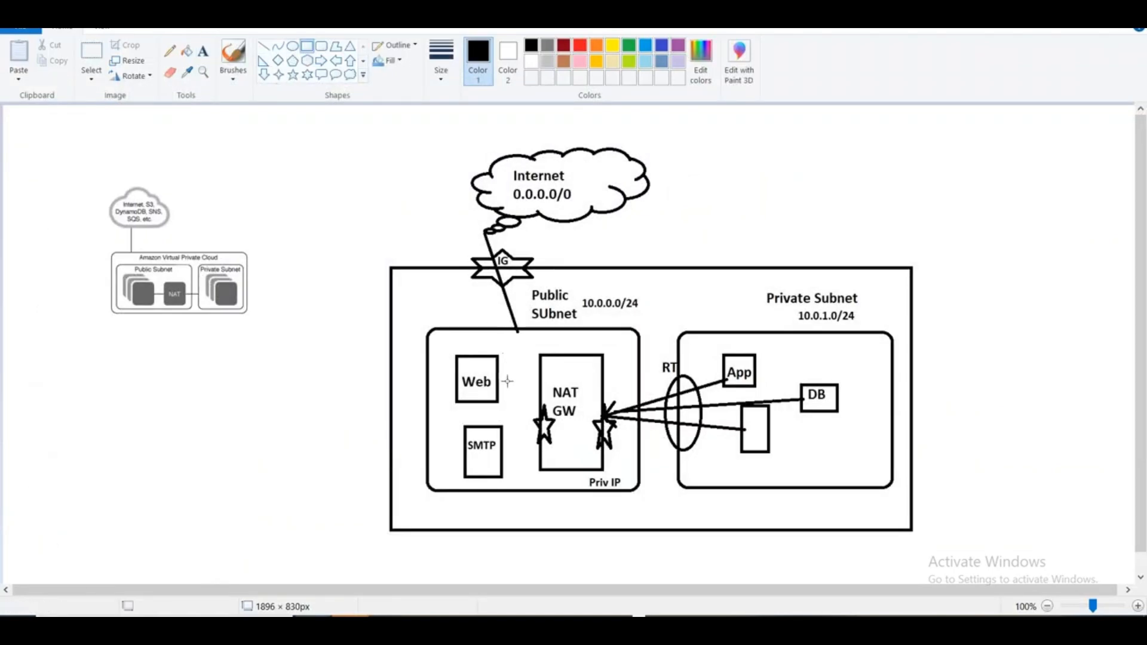
{"action": "left_click_drag", "start_coordinate": [508, 381], "coordinate": [524, 436]}
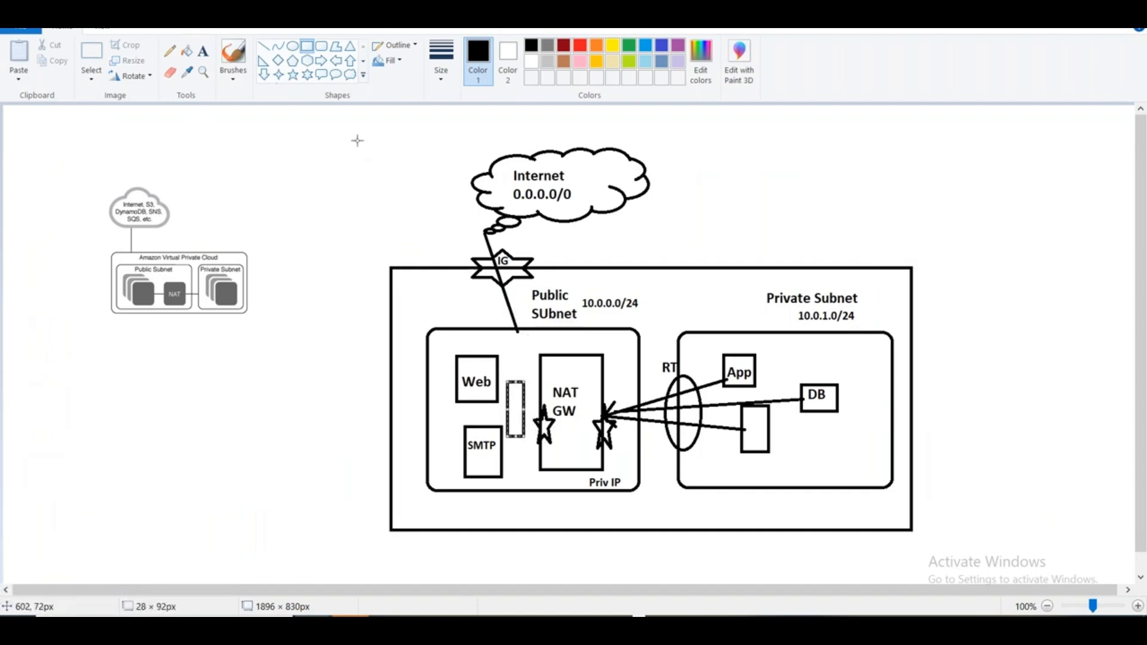
{"action": "left_click", "coordinate": [203, 52]}
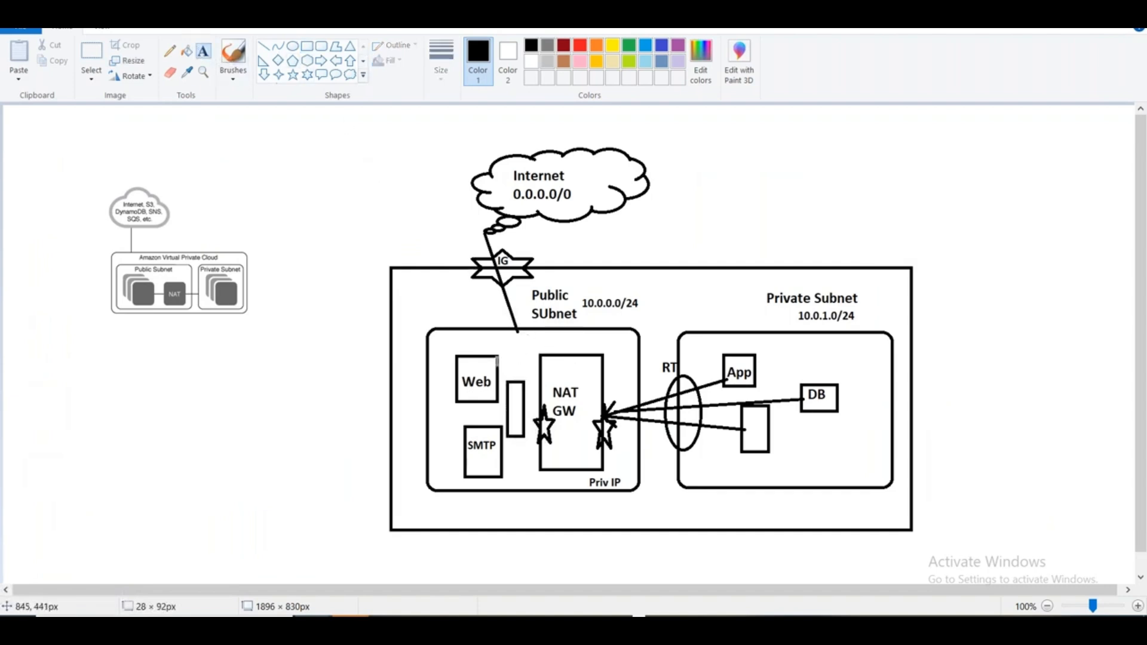
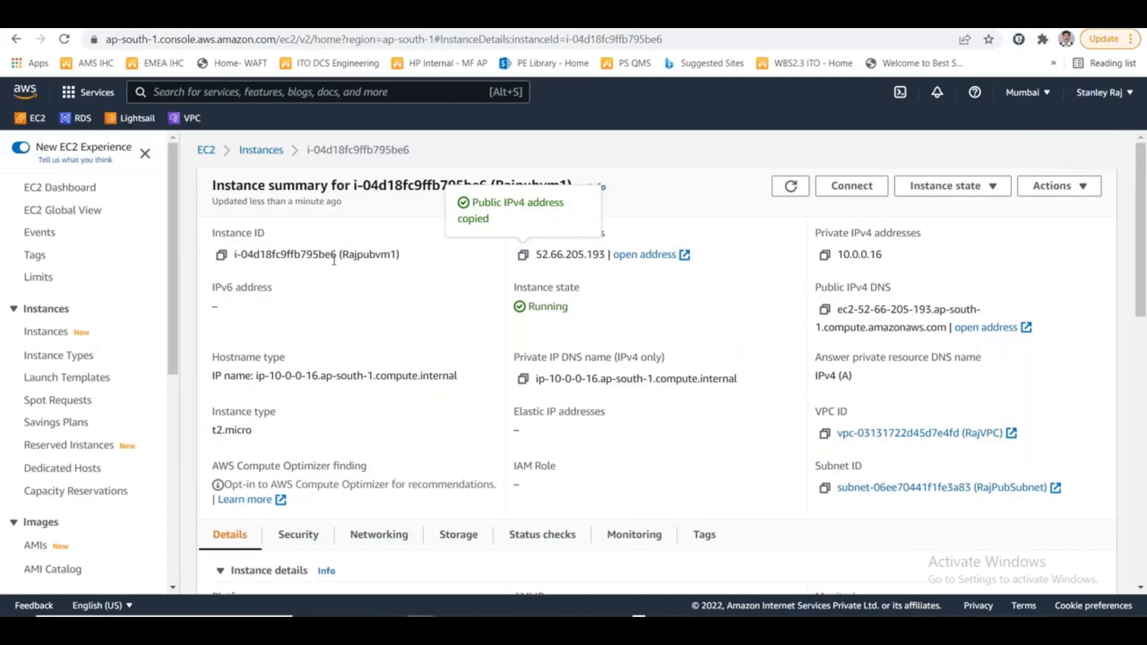
- Open the EC2 Instances list, select Rajprivvm1 and copy its private IPv4 address
{"action": "key", "text": "alt+Tab"}
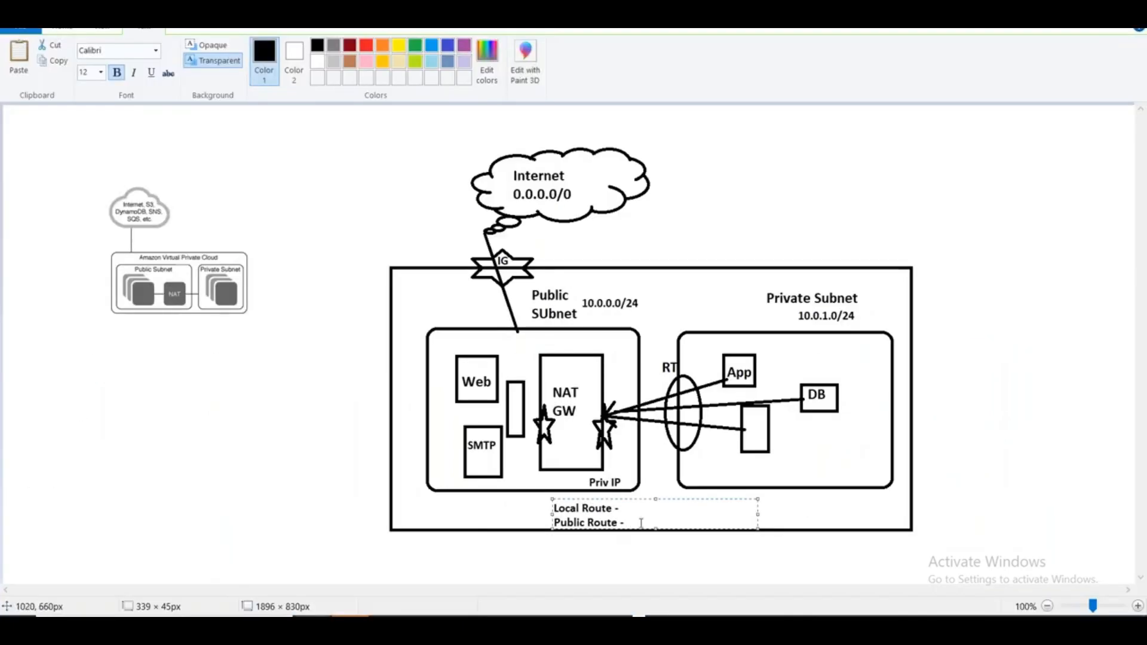
{"action": "key", "text": "alt+Tab"}
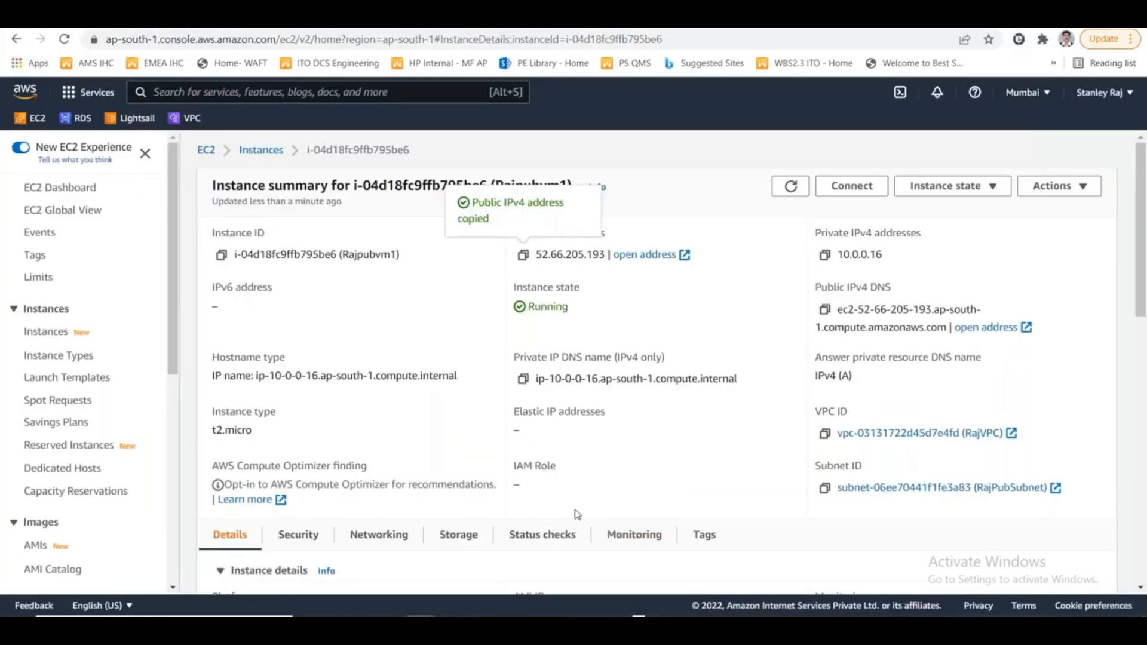
{"action": "left_click", "coordinate": [280, 151]}
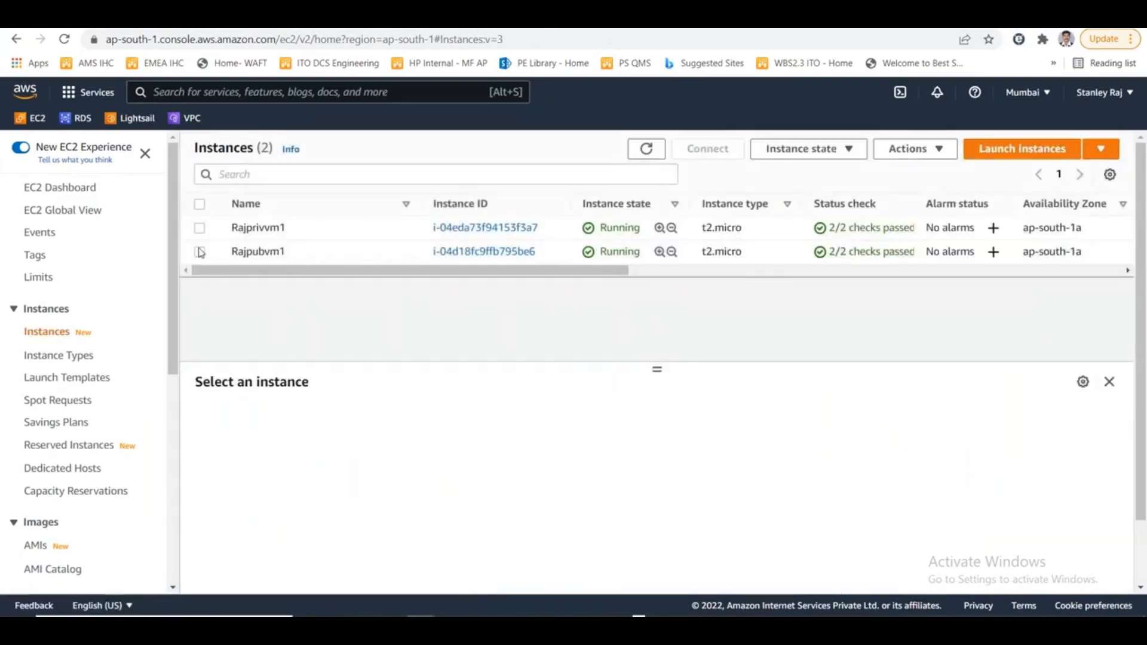
{"action": "left_click", "coordinate": [200, 228]}
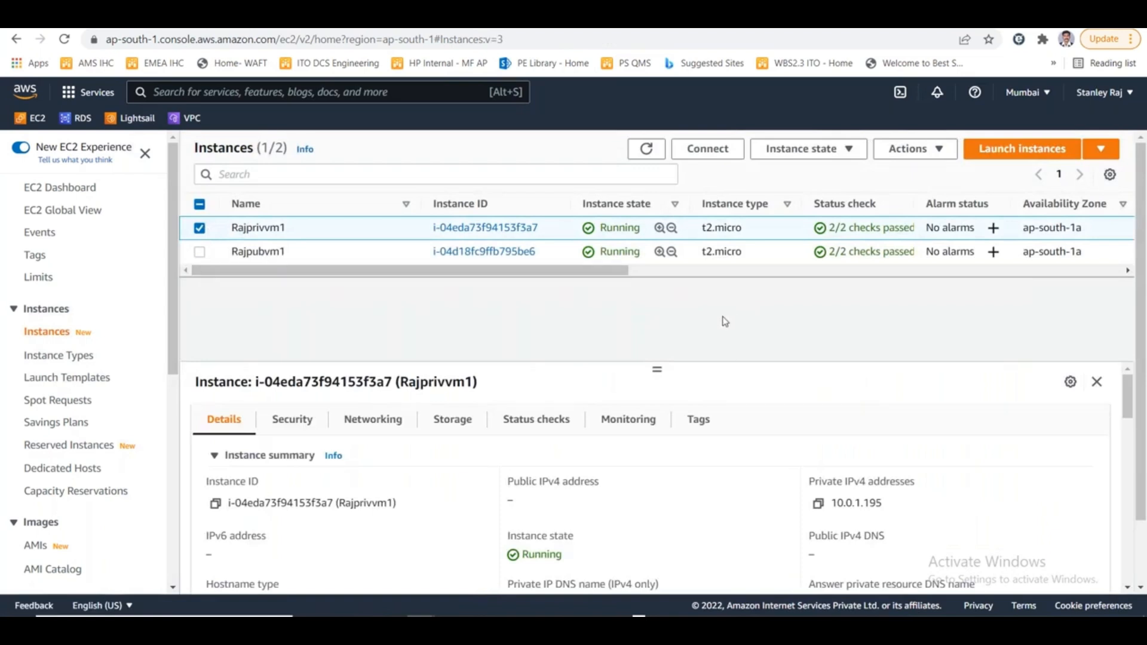
{"action": "left_click_drag", "start_coordinate": [656, 370], "coordinate": [663, 322]}
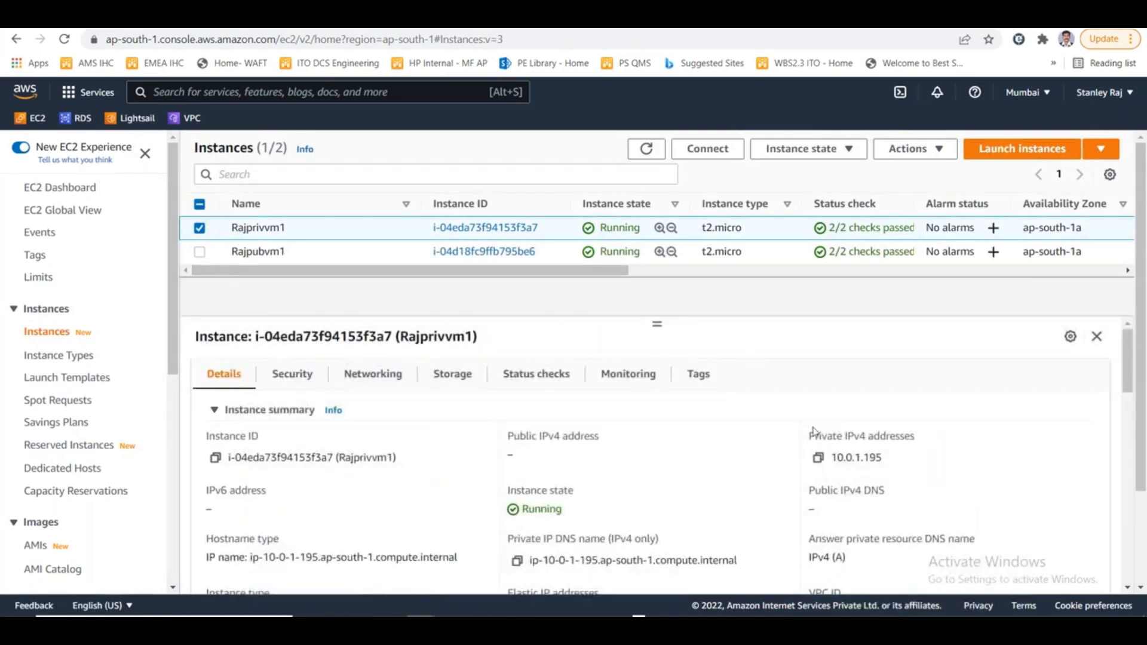
{"action": "left_click", "coordinate": [818, 458]}
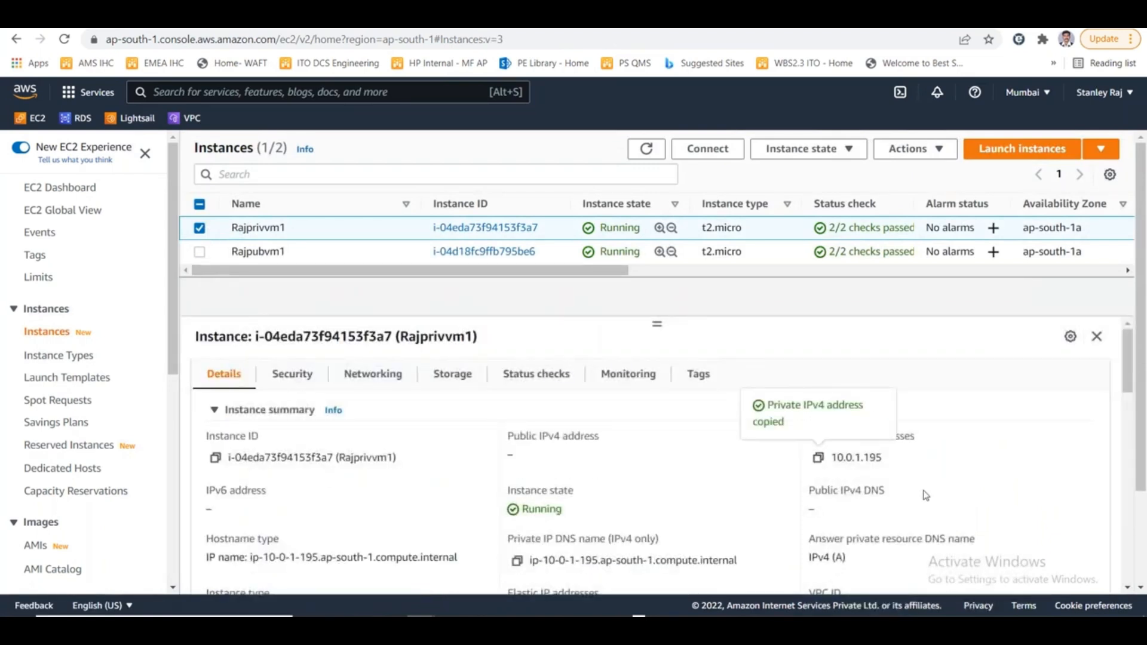
- Switch to the 52.66.205.193 remote desktop session and allow the server to be discoverable on Network 2
{"action": "key", "text": "alt+Tab"}
{"action": "key", "text": "alt+Tab"}
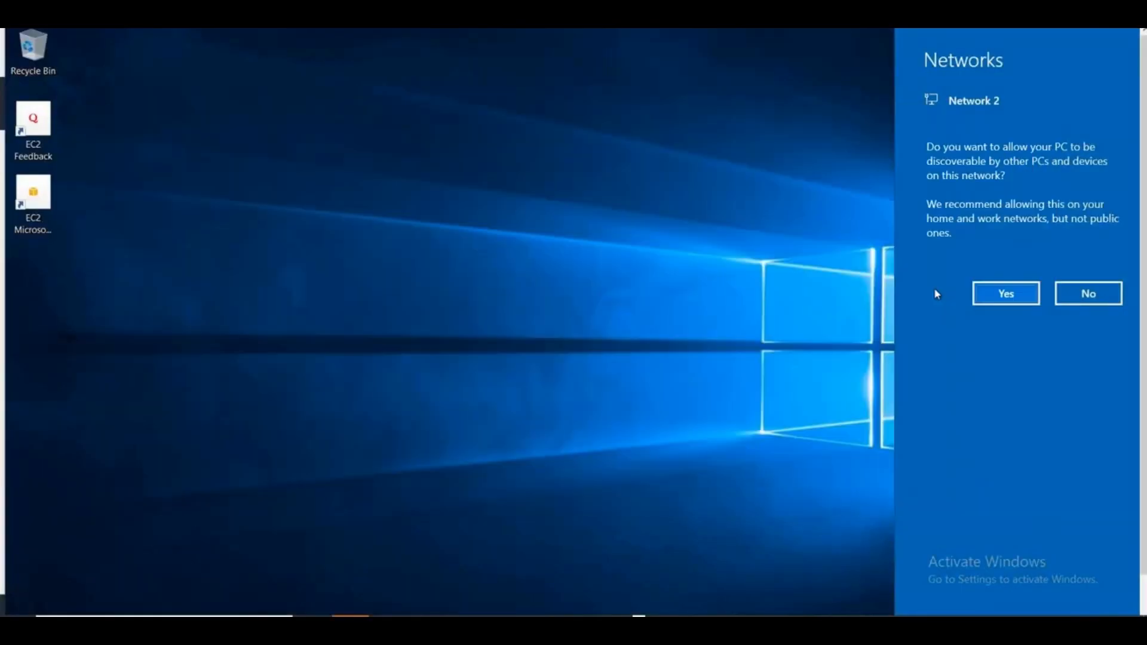
{"action": "left_click", "coordinate": [1006, 293]}
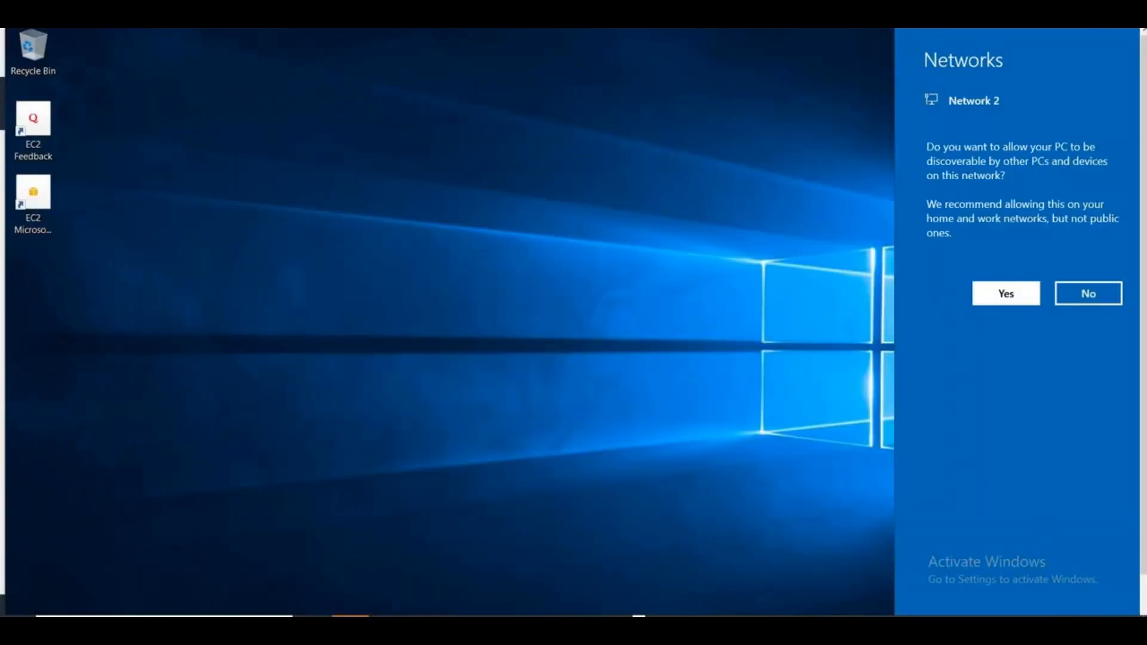
{"action": "left_click", "coordinate": [1089, 11]}
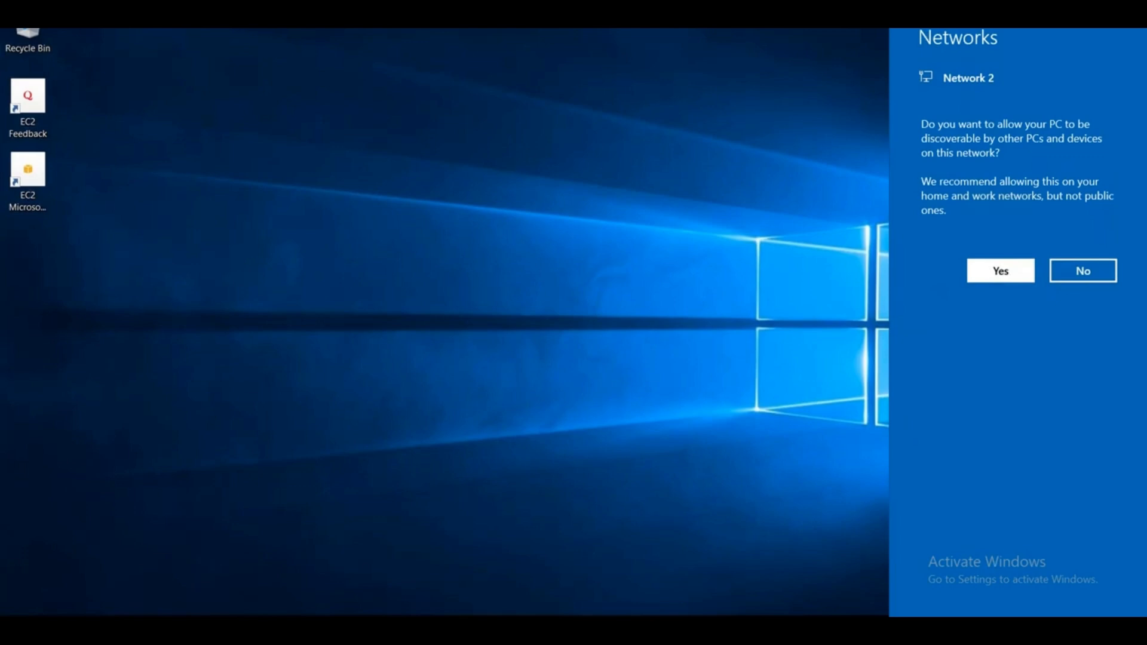
- Launch Remote Desktop Connection with mstsc inside the public server's session and start connecting to 10.0.1.195
{"action": "key", "text": "super+x"}
{"action": "left_click", "coordinate": [66, 550]}
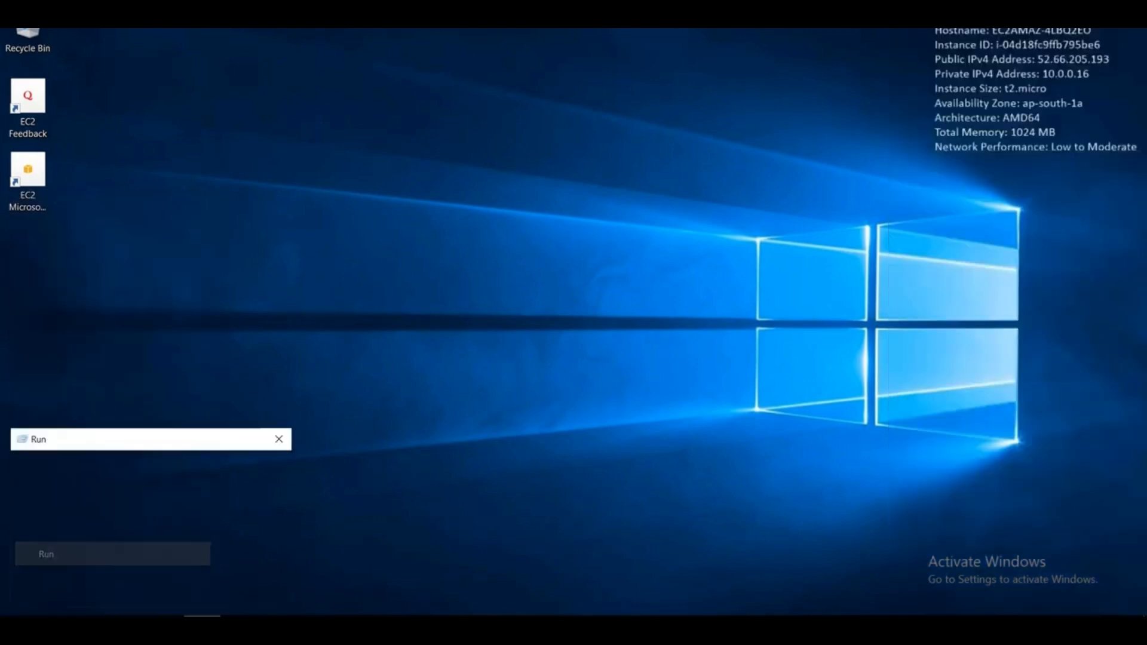
{"action": "type", "text": "mstsc"}
{"action": "key", "text": "Return"}
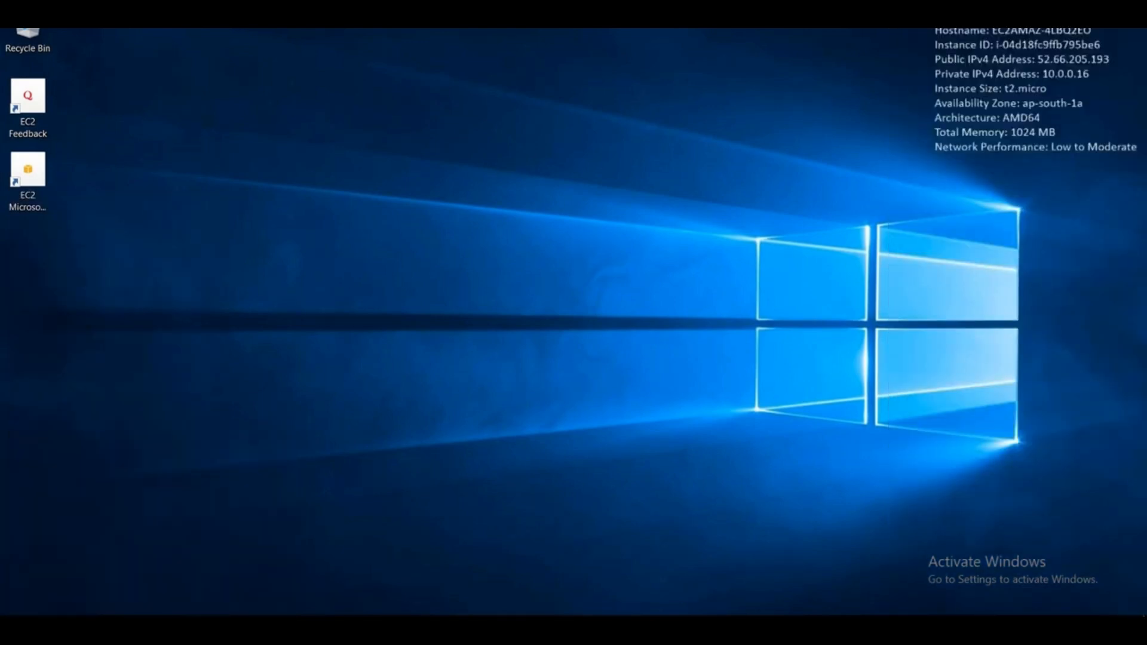
{"action": "key", "text": "ctrl+v"}
{"action": "key", "text": "Return"}
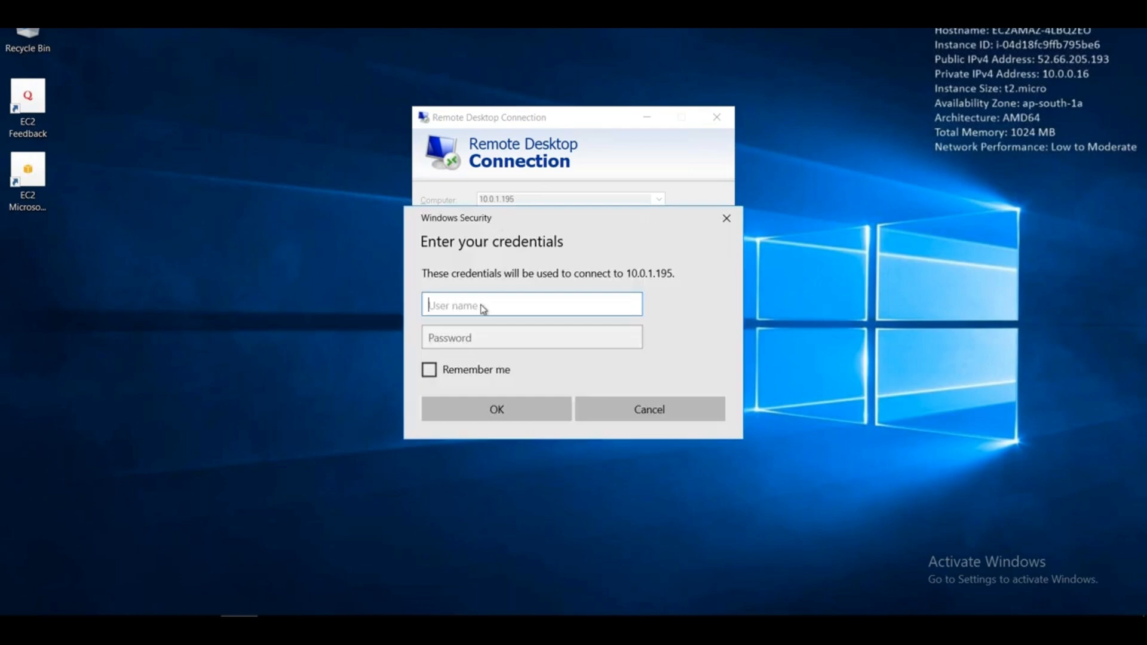
- Enter Administrator as the user name, then switch to Excel and copy the password in cell C27 of the NAT GW NAT instance sheet
{"action": "type", "text": "Administrator"}
{"action": "key", "text": "Tab"}
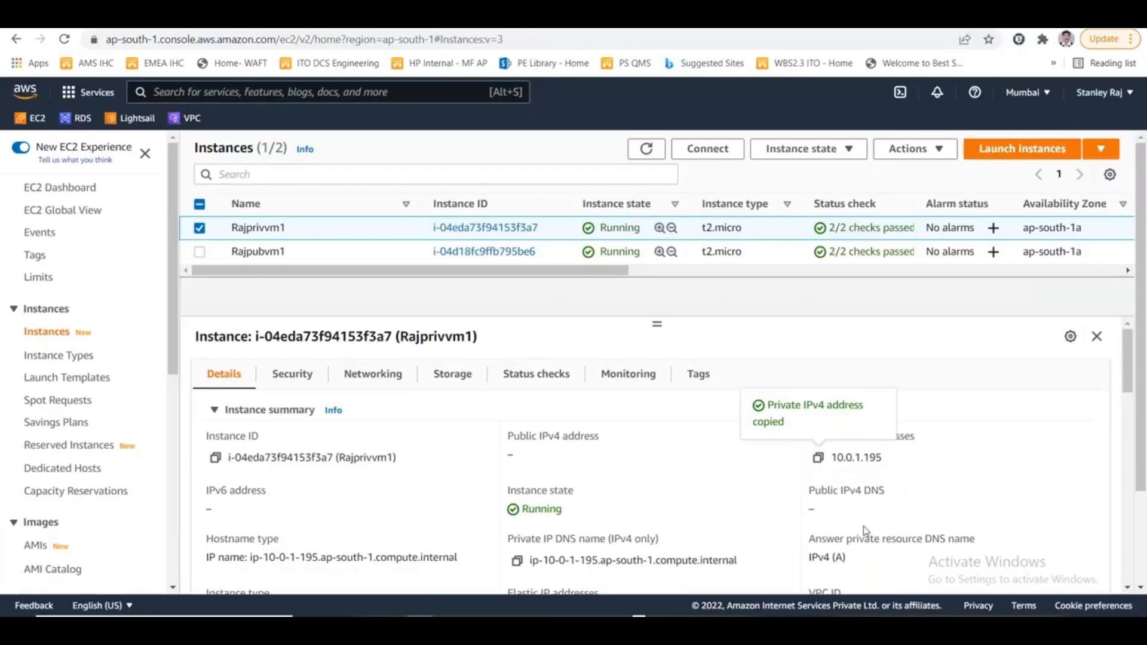
{"action": "key", "text": "alt+Tab"}
{"action": "key", "text": "alt+Tab"}
{"action": "key", "text": "alt+Tab"}
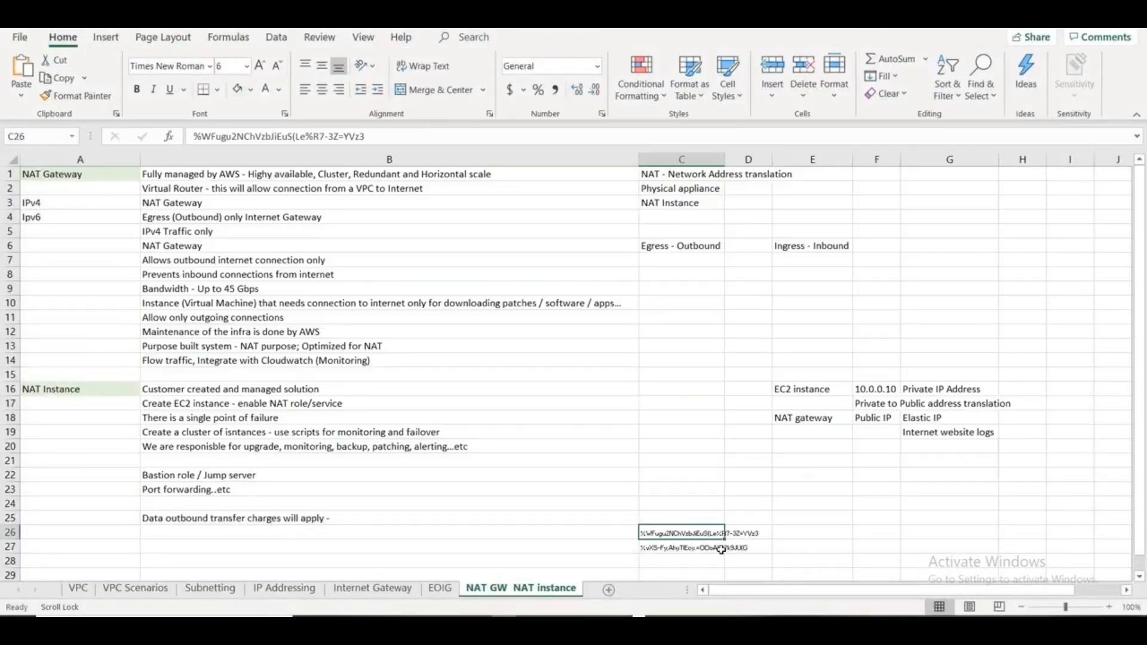
{"action": "left_click", "coordinate": [690, 547]}
{"action": "key", "text": "ctrl+c"}
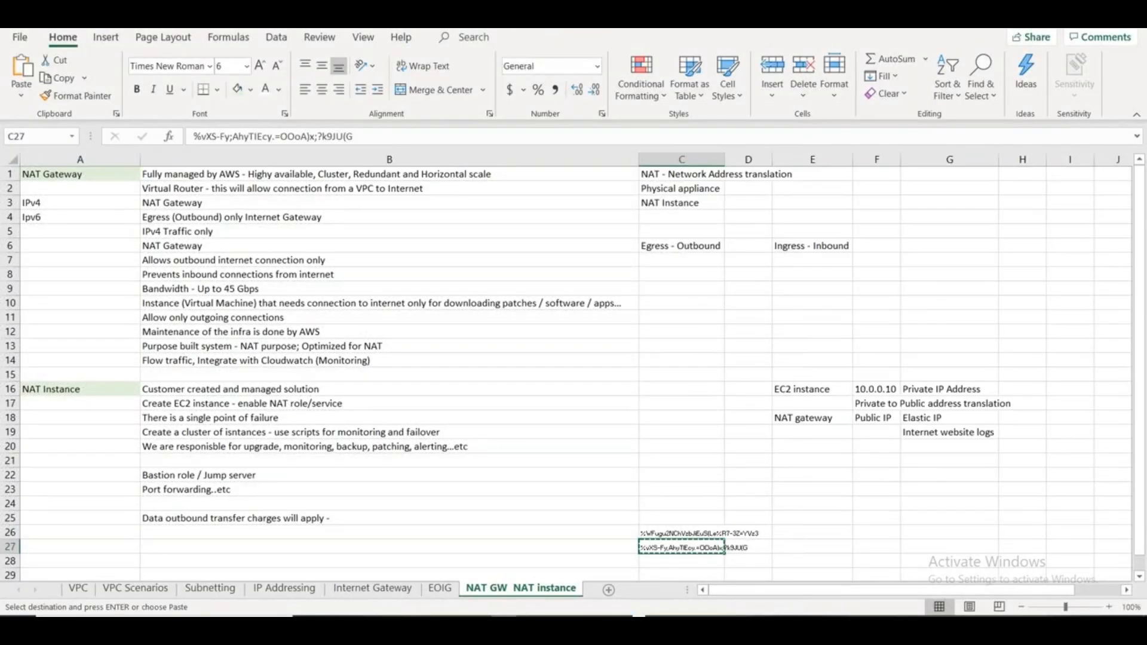
- Return to the remote session's credentials prompt, paste the Administrator password and connect to 10.0.1.195
{"action": "key", "text": "alt+Tab"}
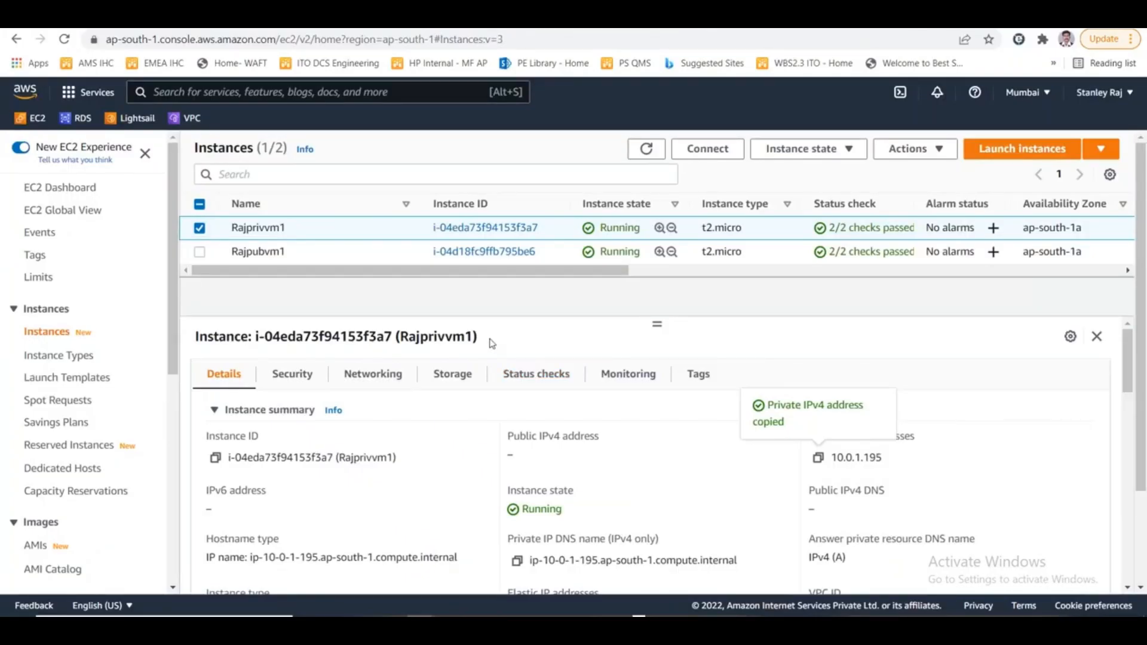
{"action": "key", "text": "alt+Tab"}
{"action": "key", "text": "ctrl+v"}
{"action": "left_click", "coordinate": [512, 405]}
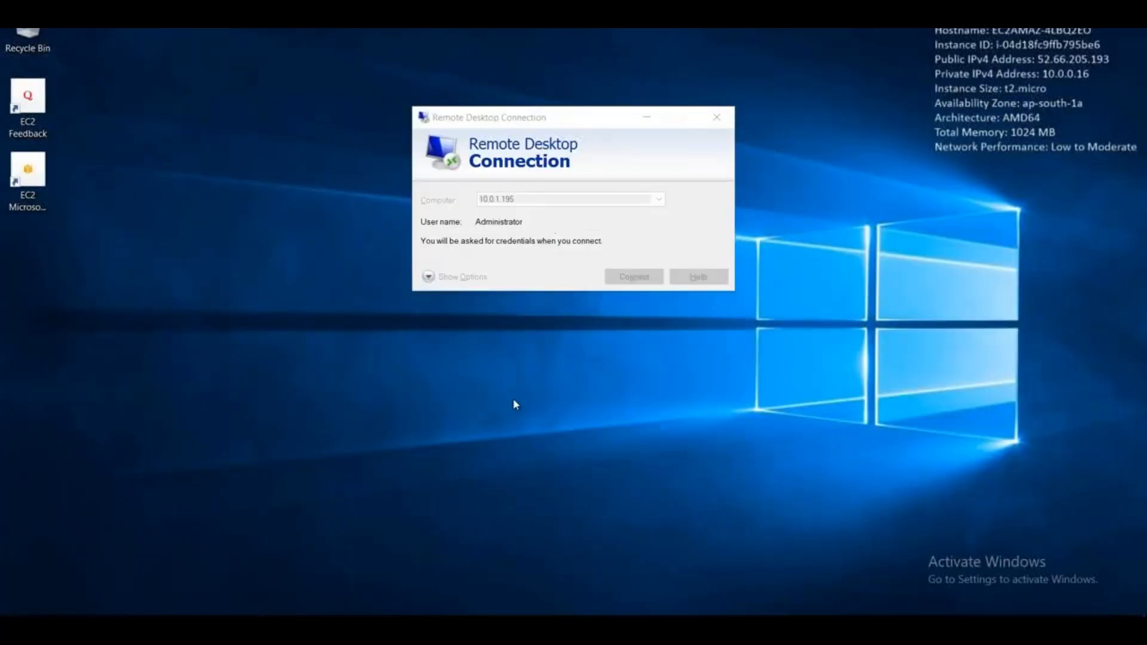
{"action": "left_click", "coordinate": [621, 328]}
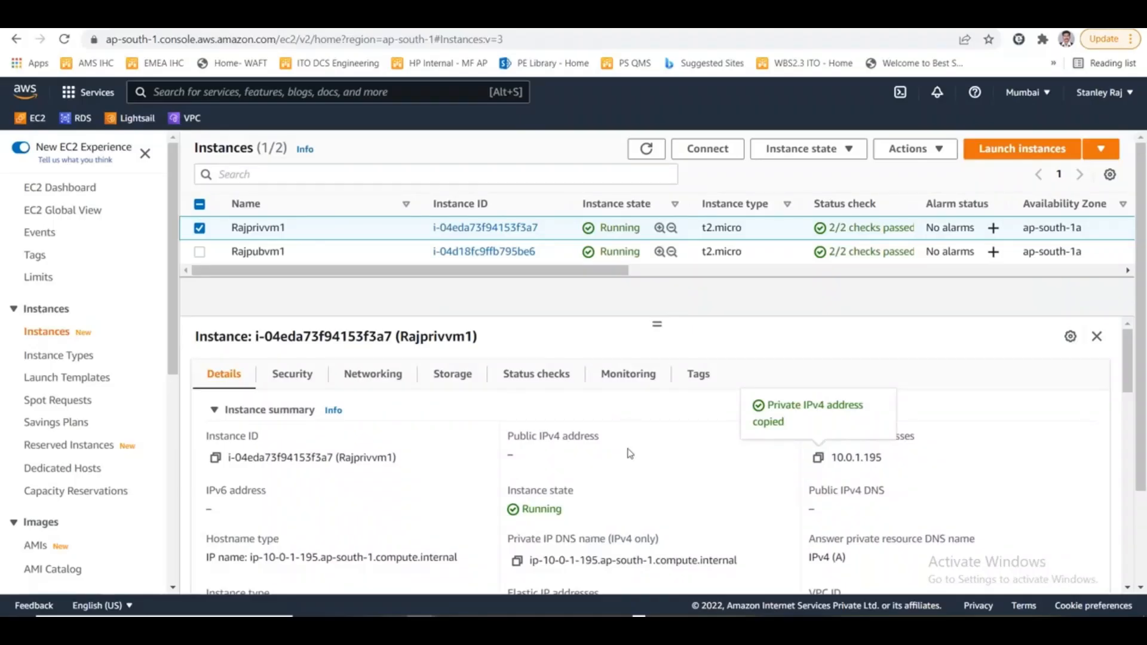
- Switch back from the AWS console to the private server's remote session and make it discoverable on Network 2
{"action": "key", "text": "alt+Tab"}
{"action": "key", "text": "alt+Tab"}
{"action": "key", "text": "alt+Tab"}
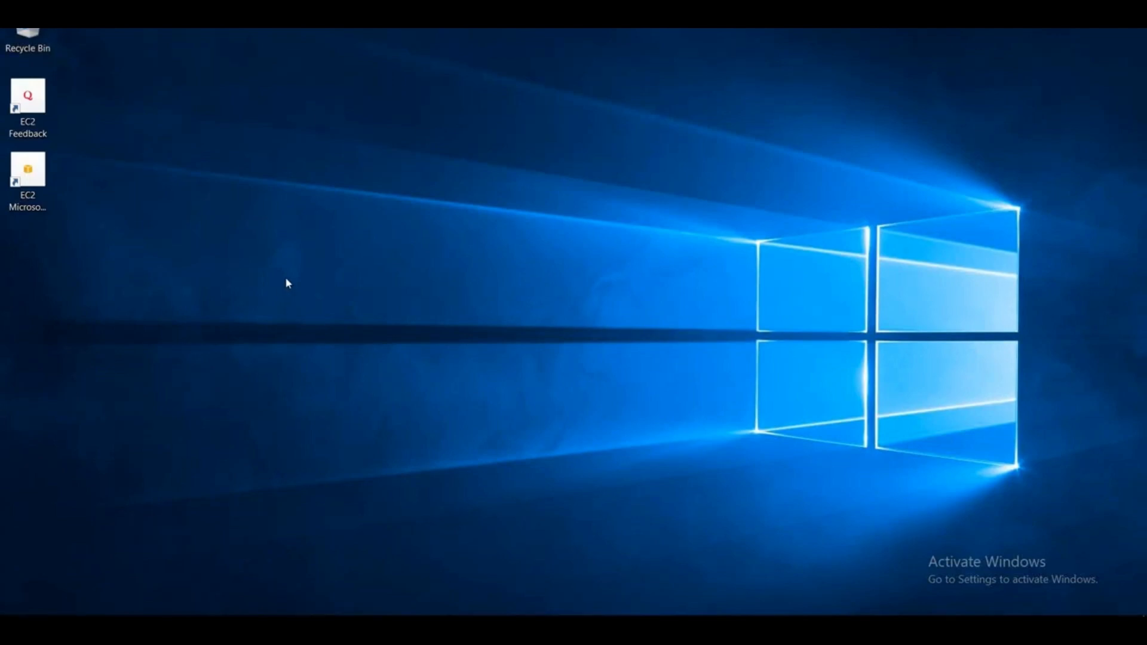
{"action": "key", "text": "super"}
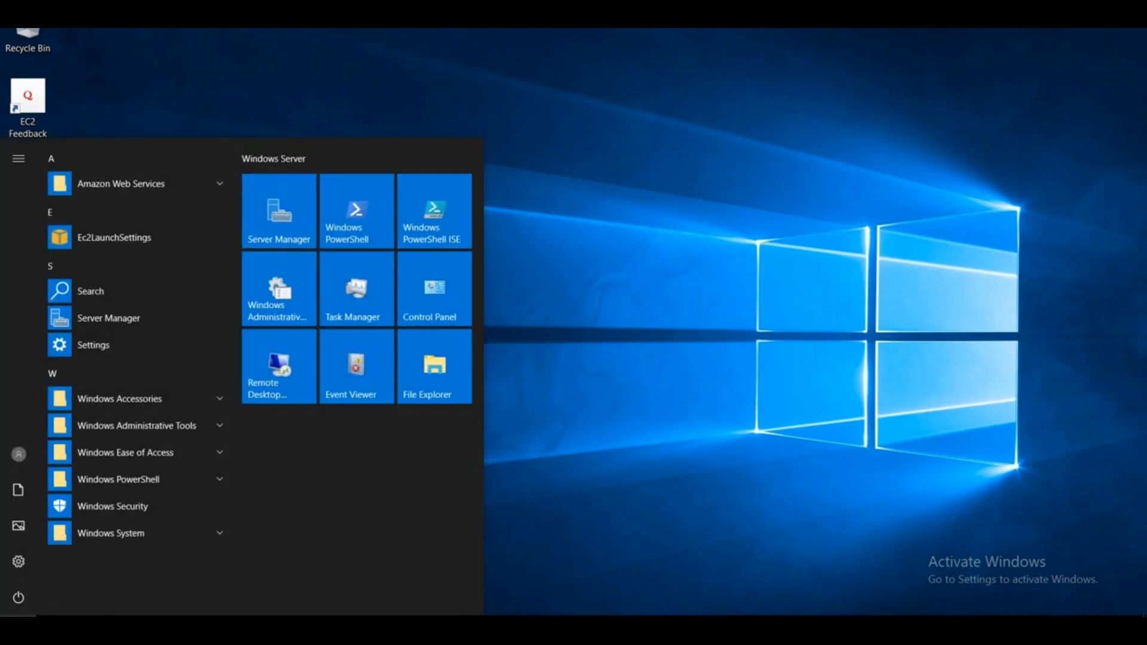
{"action": "left_click", "coordinate": [17, 627]}
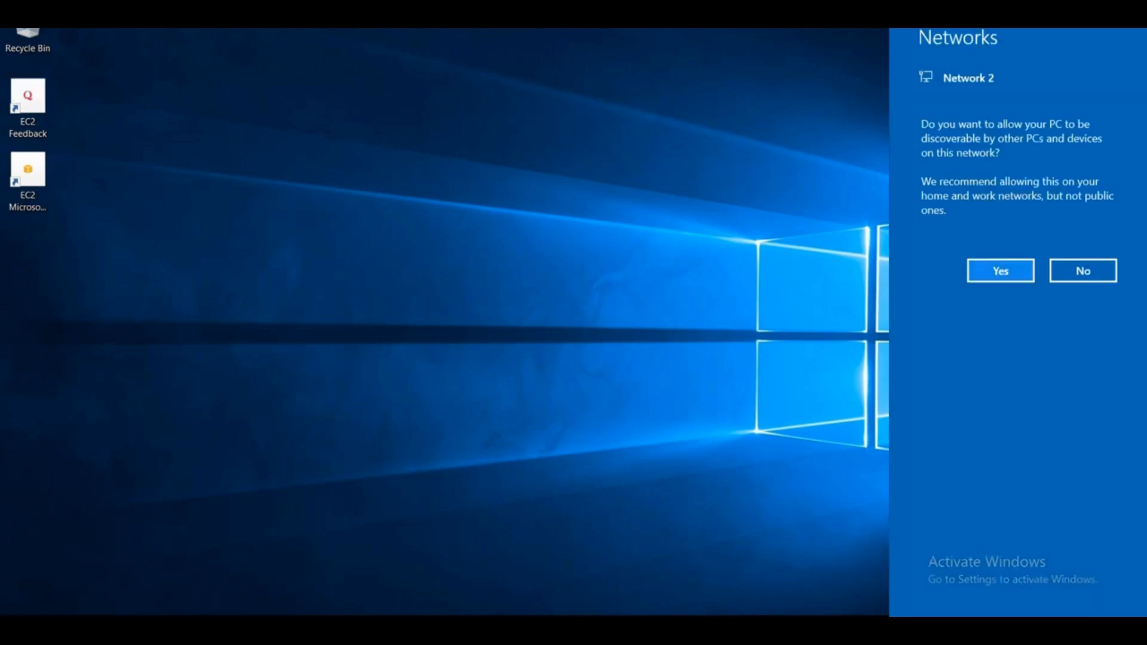
{"action": "left_click", "coordinate": [1000, 270]}
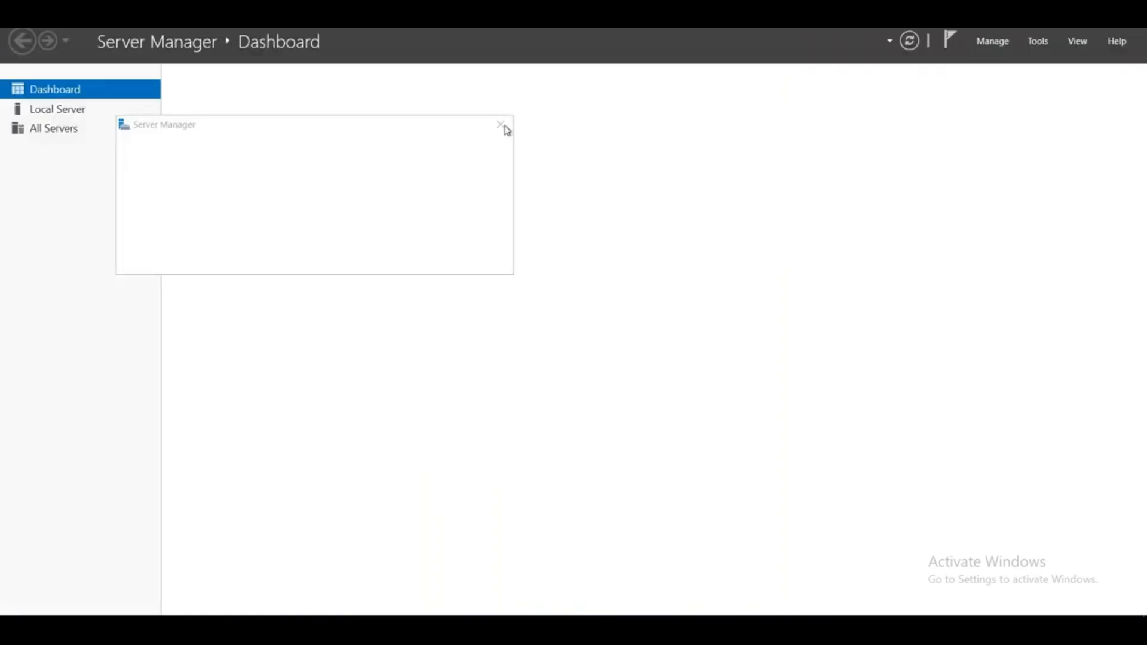
- Dismiss the Server Manager notice, open Local Server, and view the domain network settings under Firewall & network protection
{"action": "left_click", "coordinate": [501, 124]}
{"action": "left_click", "coordinate": [154, 112]}
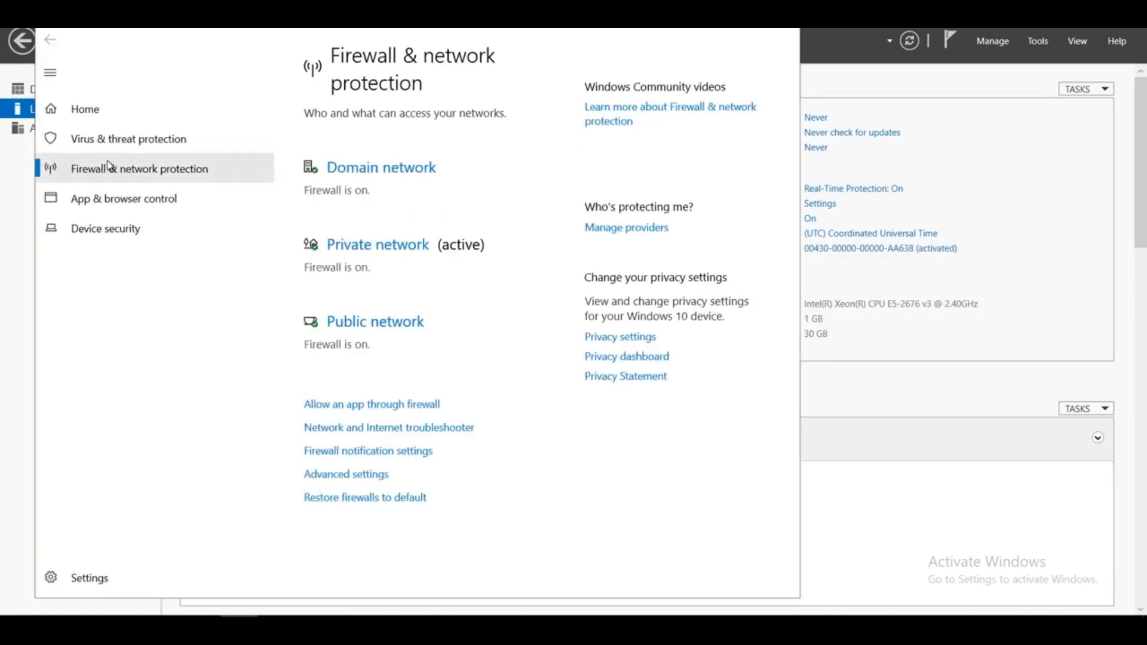
{"action": "left_click", "coordinate": [365, 173]}
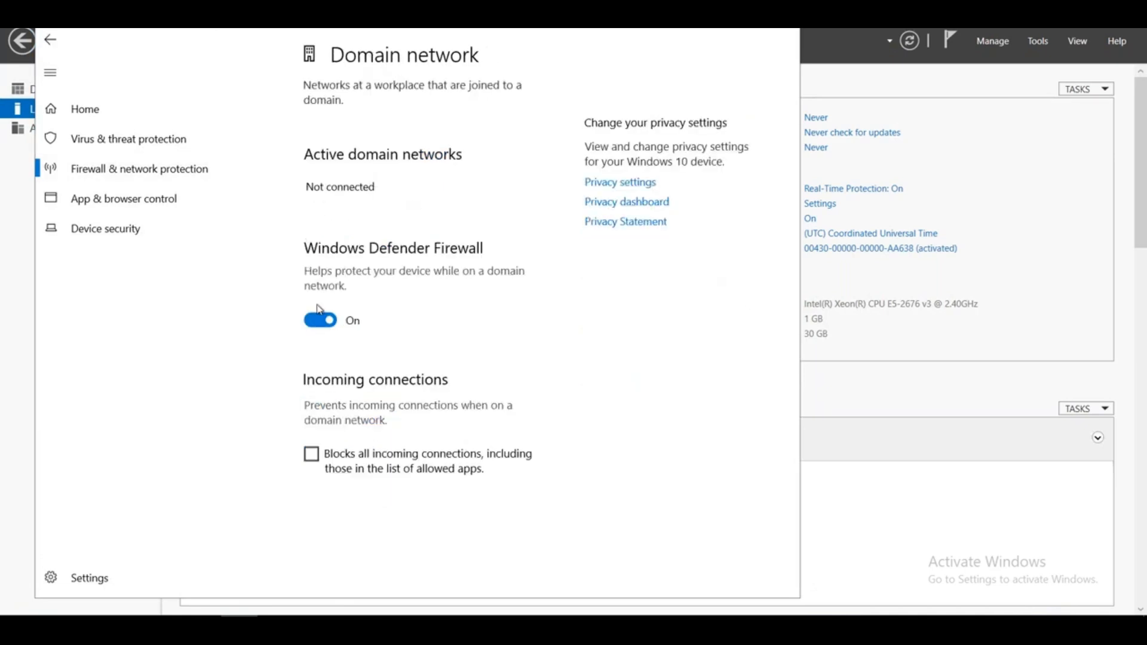
{"action": "left_click", "coordinate": [60, 43]}
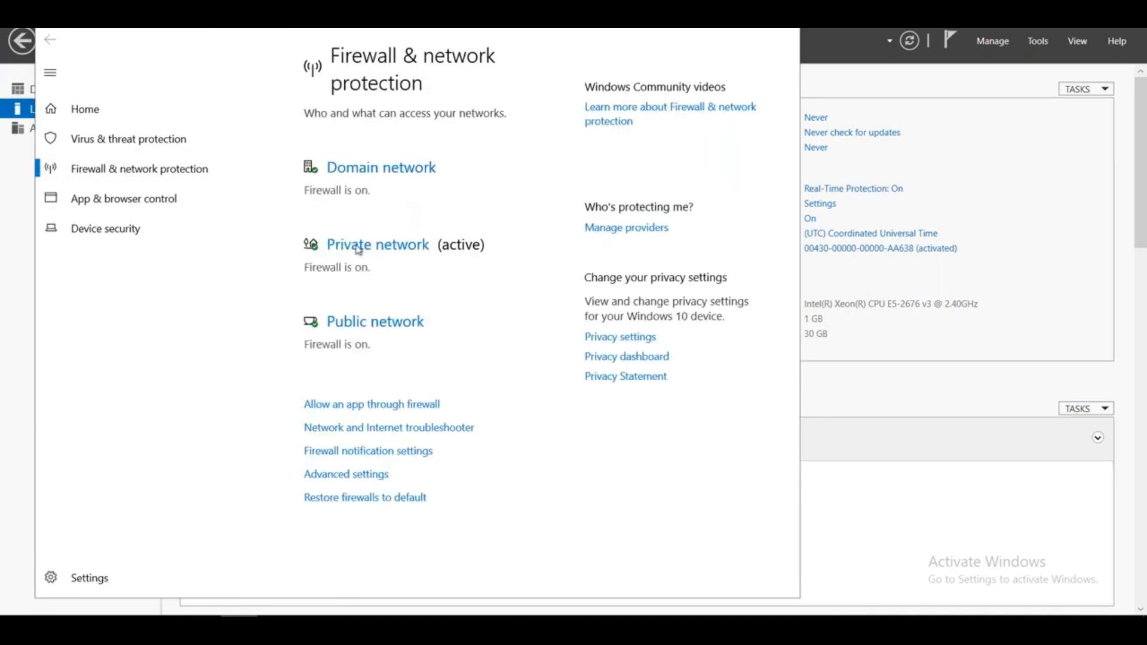
- Turn off Windows Defender Firewall for the private, public and domain networks
{"action": "left_click", "coordinate": [355, 244]}
{"action": "left_click", "coordinate": [323, 330]}
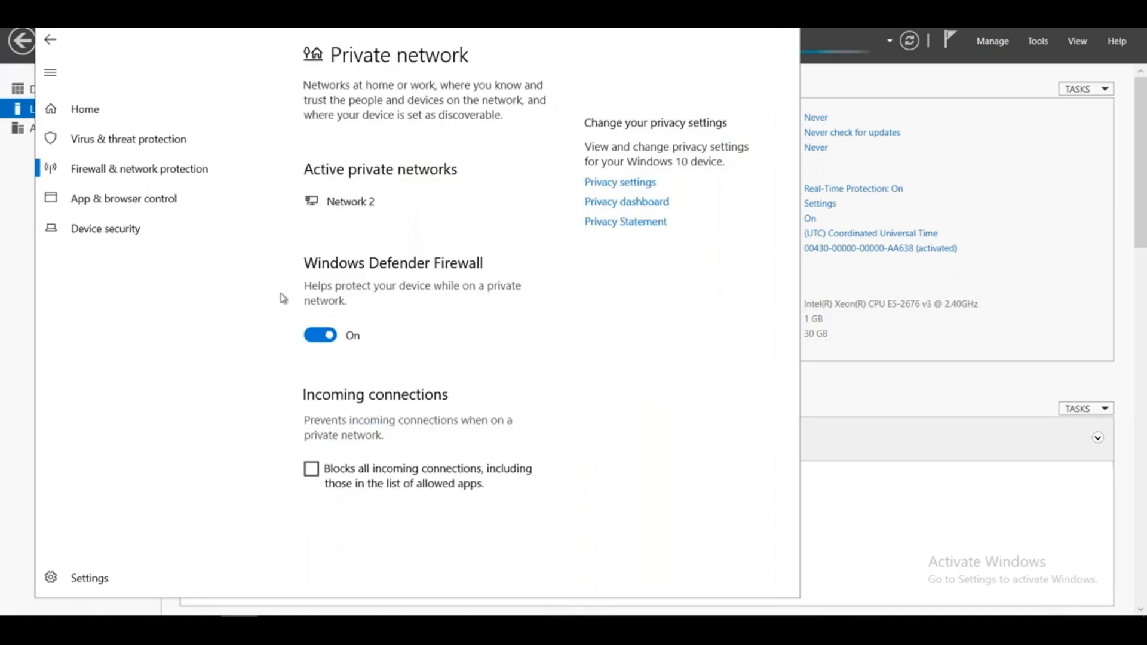
{"action": "left_click", "coordinate": [51, 41]}
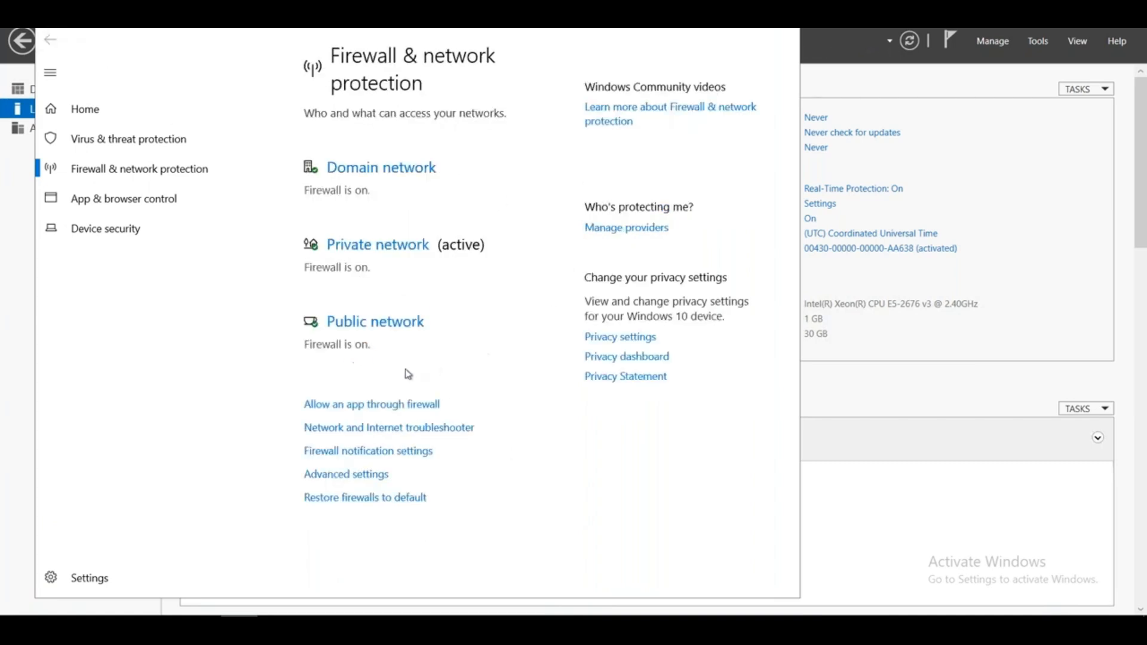
{"action": "left_click", "coordinate": [406, 319]}
{"action": "left_click", "coordinate": [308, 342]}
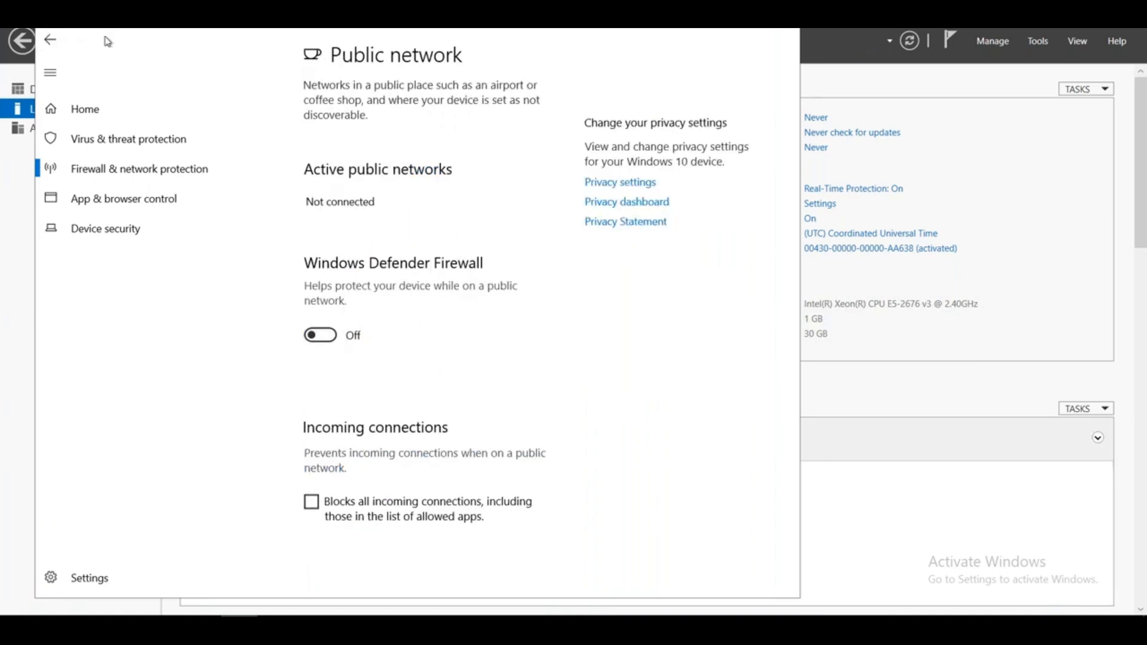
{"action": "left_click", "coordinate": [50, 40]}
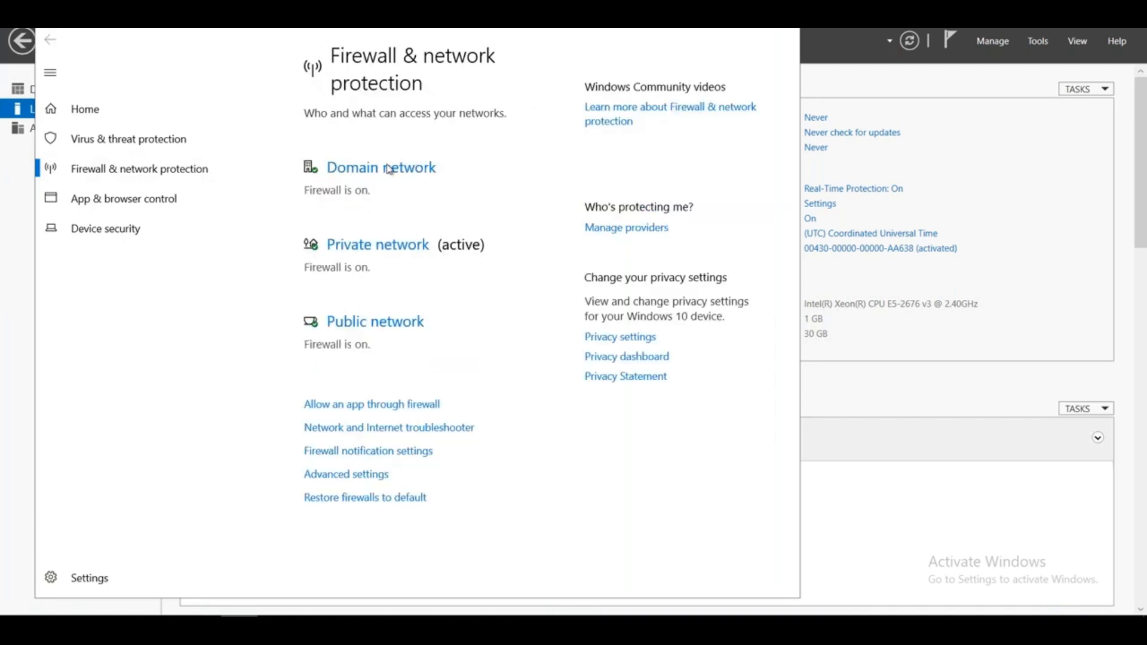
{"action": "left_click", "coordinate": [348, 174]}
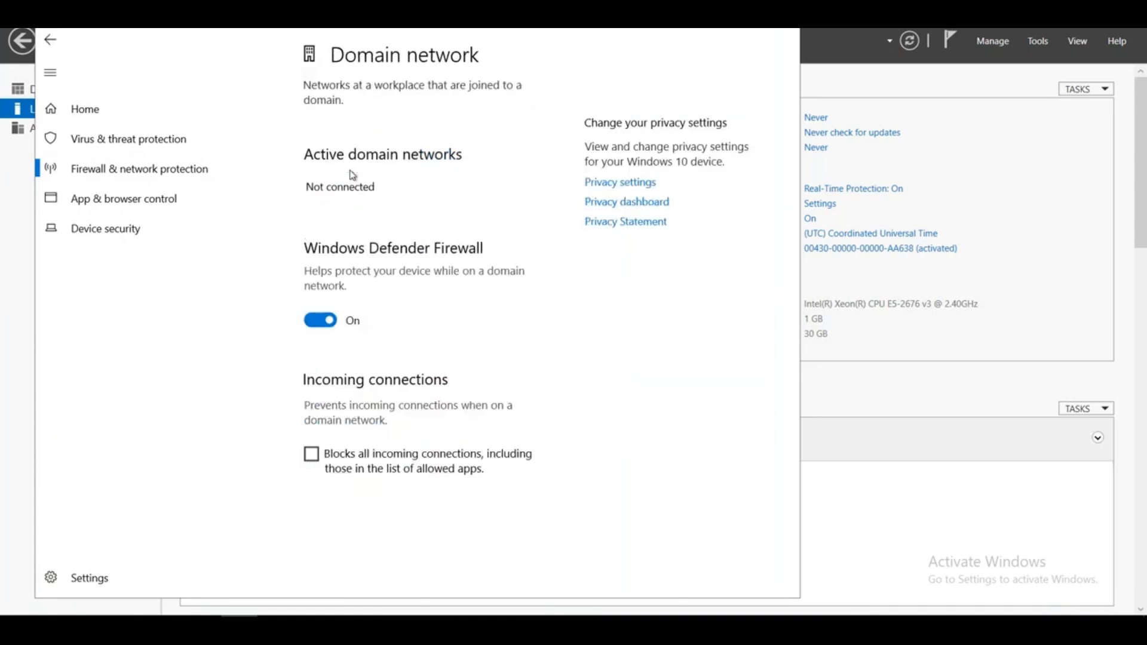
{"action": "left_click", "coordinate": [321, 320]}
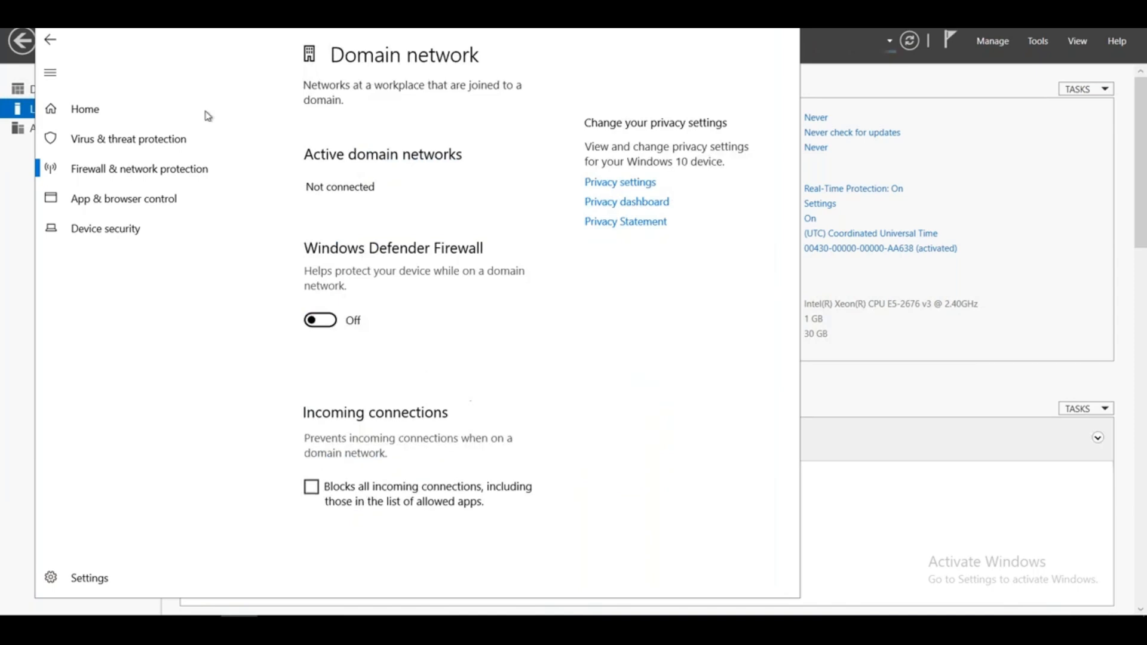
{"action": "left_click", "coordinate": [50, 41]}
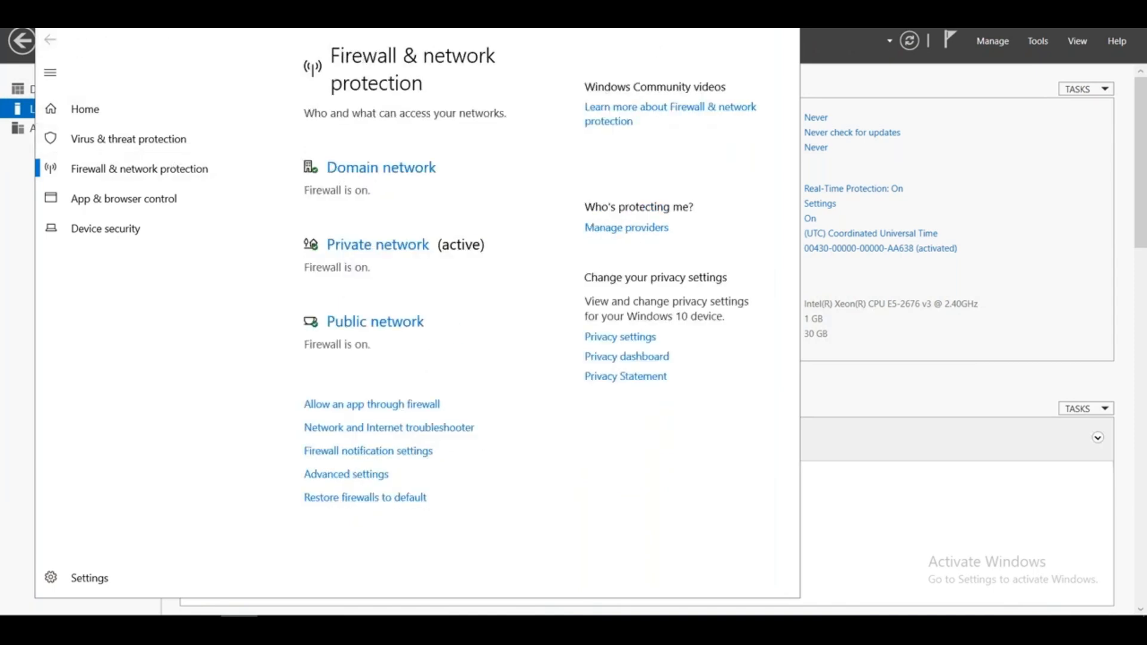
- Leave the firewall page and turn off IE Enhanced Security Configuration for both Administrators and Users on the private server
{"action": "left_click", "coordinate": [749, 14]}
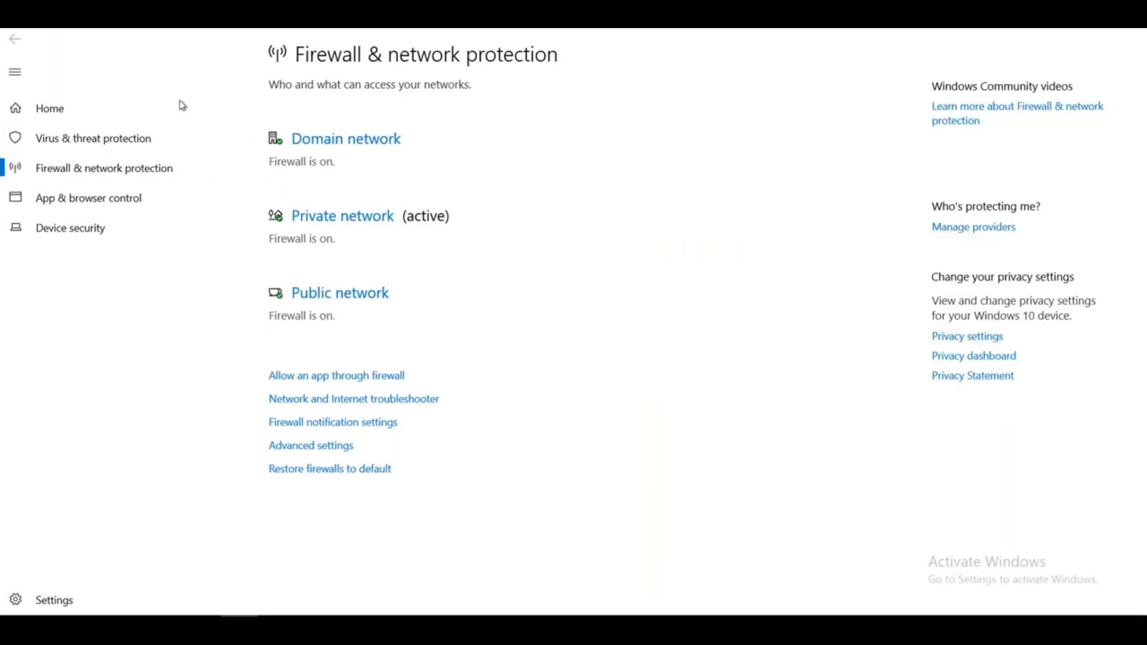
{"action": "double_click", "coordinate": [10, 32]}
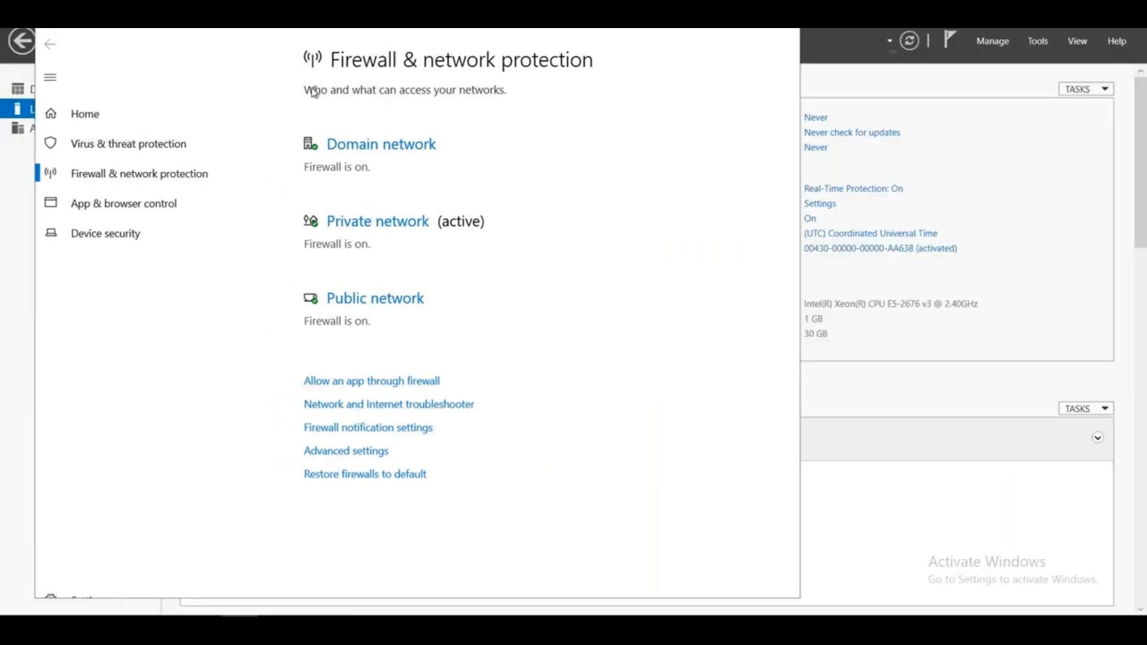
{"action": "left_click", "coordinate": [809, 219]}
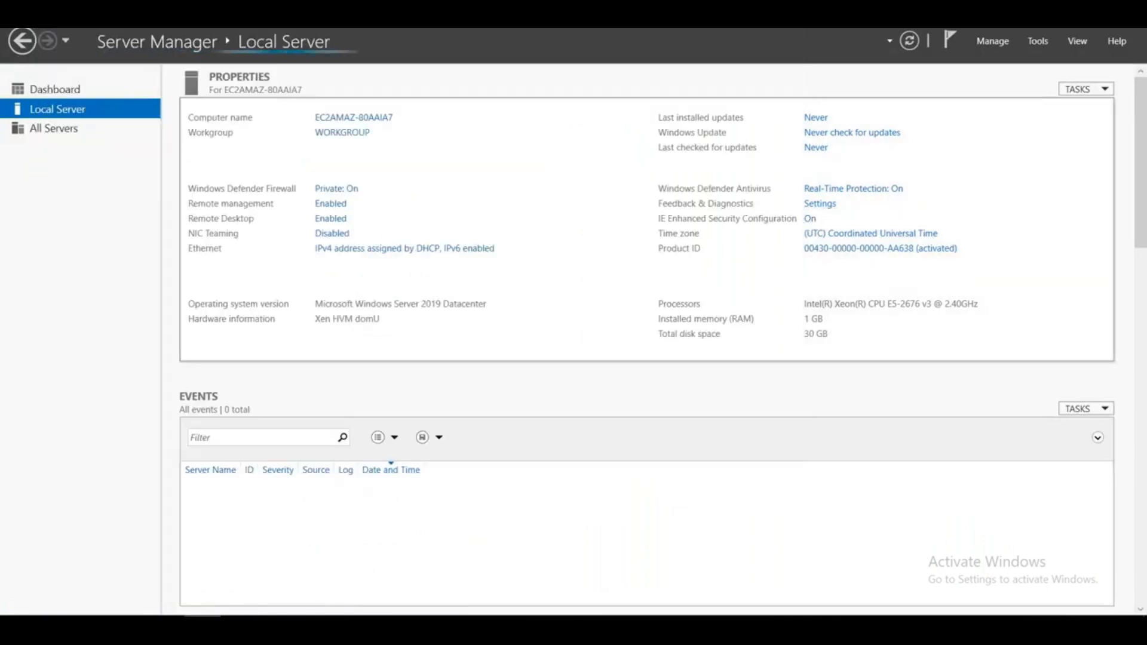
{"action": "left_click", "coordinate": [489, 294]}
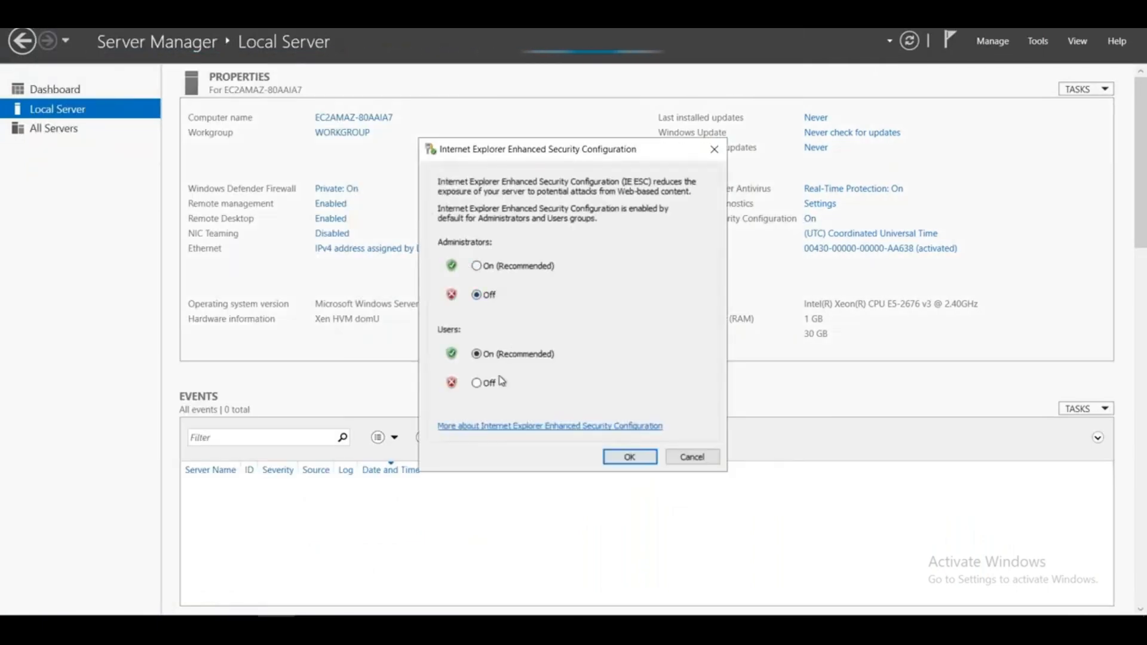
{"action": "left_click", "coordinate": [487, 383]}
{"action": "left_click", "coordinate": [626, 457]}
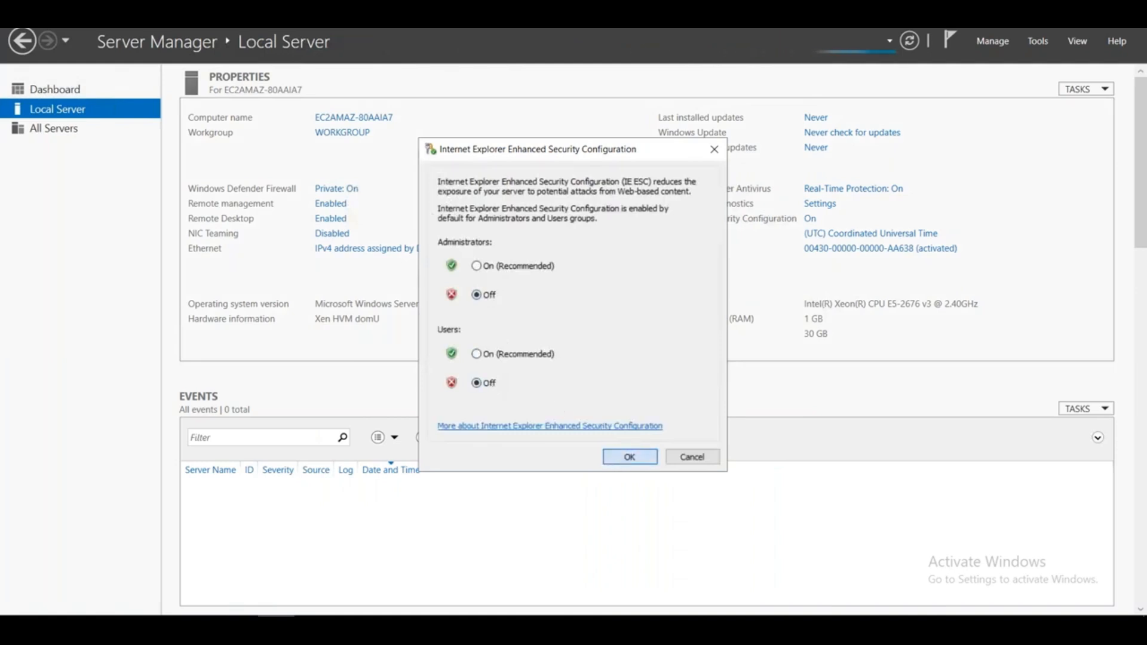
- Open the Windows Defender Firewall status from the Local Server properties, and launch a command prompt with cmd
{"action": "left_click", "coordinate": [337, 189]}
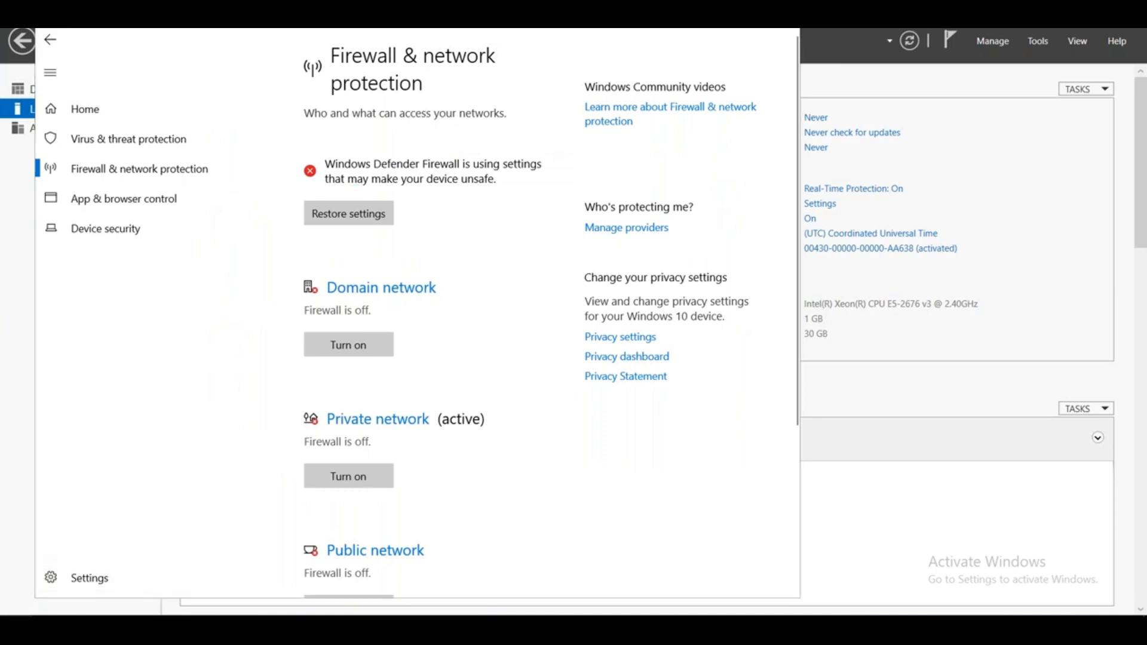
{"action": "right_click", "coordinate": [13, 629]}
{"action": "left_click", "coordinate": [18, 629]}
{"action": "right_click", "coordinate": [22, 627]}
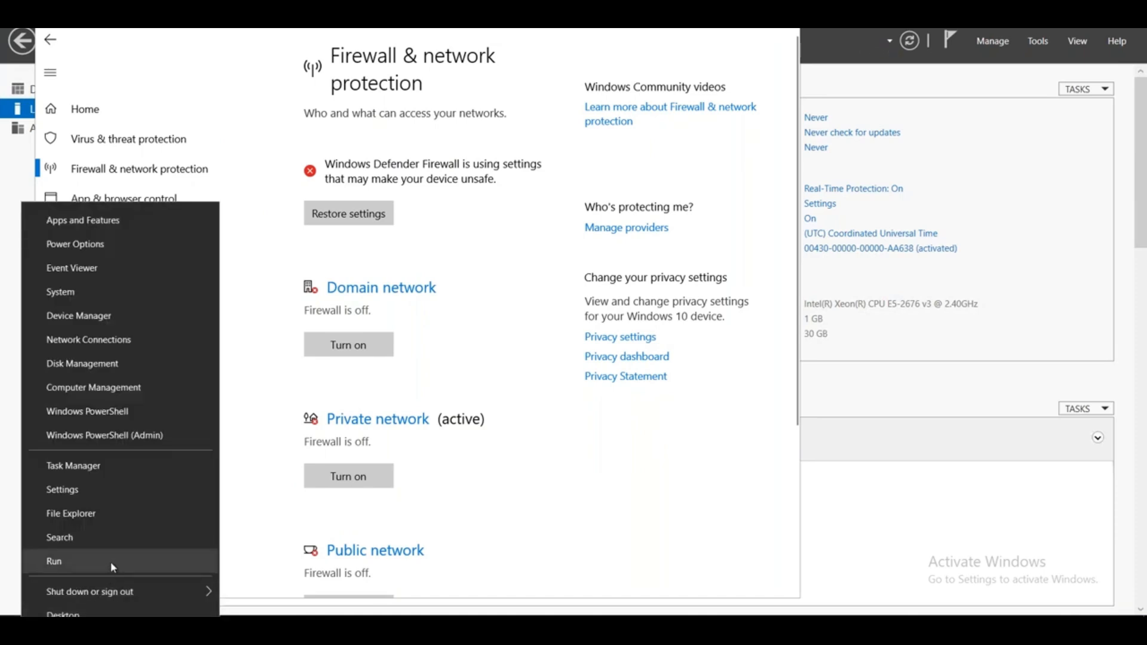
{"action": "left_click", "coordinate": [109, 565]}
{"action": "type", "text": "cmd"}
{"action": "key", "text": "Return"}
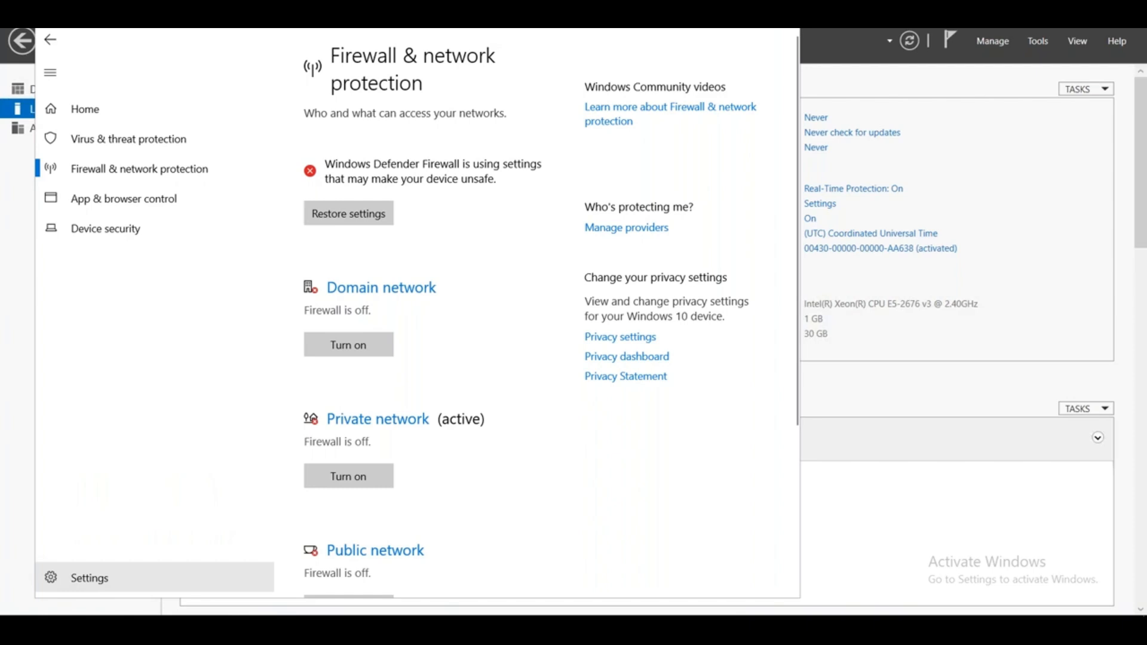
- Query the private server's computer name with hostname and its network configuration with ipconfig
{"action": "type", "text": "hostname"}
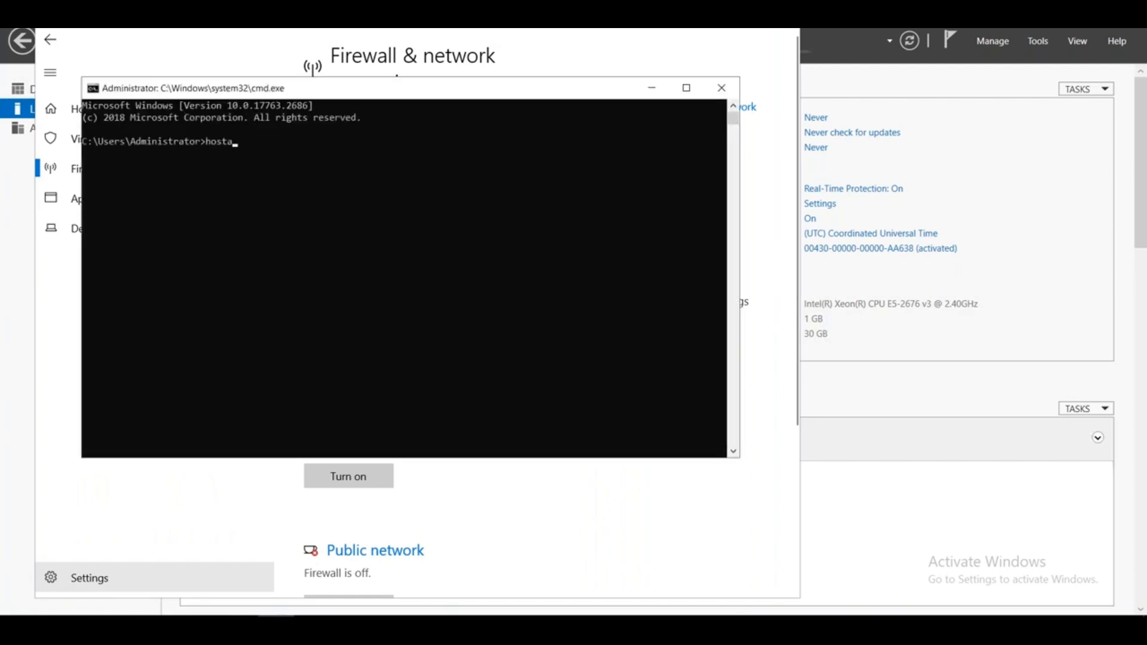
{"action": "key", "text": "BackSpace"}
{"action": "key", "text": "BackSpace"}
{"action": "key", "text": "BackSpace"}
{"action": "key", "text": "BackSpace"}
{"action": "type", "text": "name"}
{"action": "key", "text": "Return"}
{"action": "left_click", "coordinate": [218, 230]}
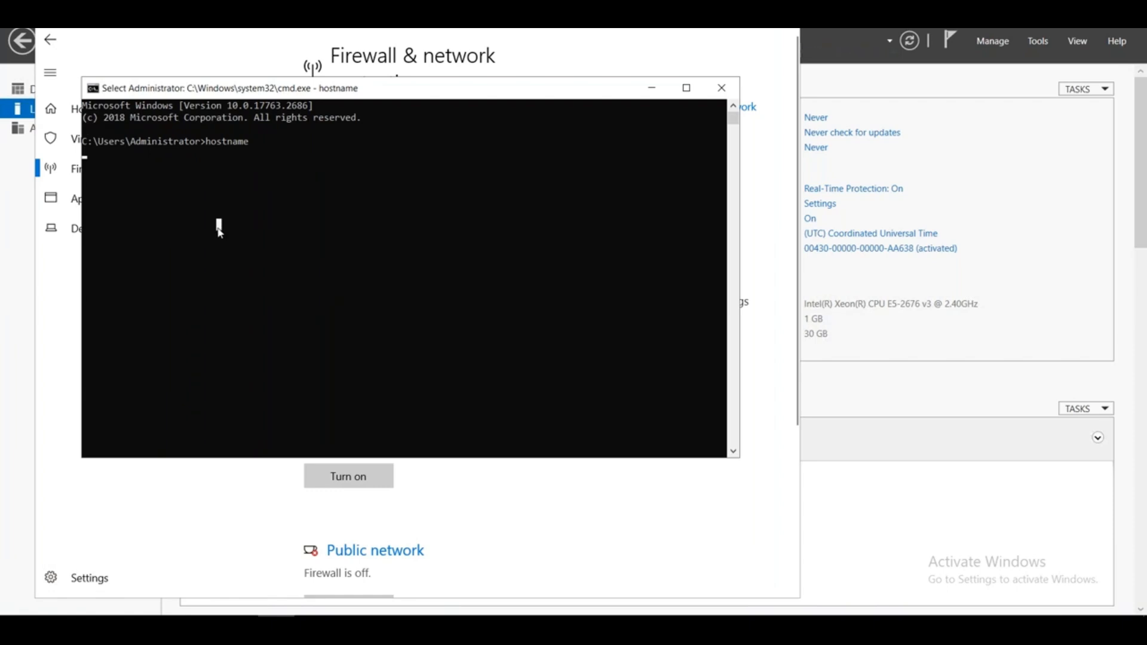
{"action": "key", "text": "Return"}
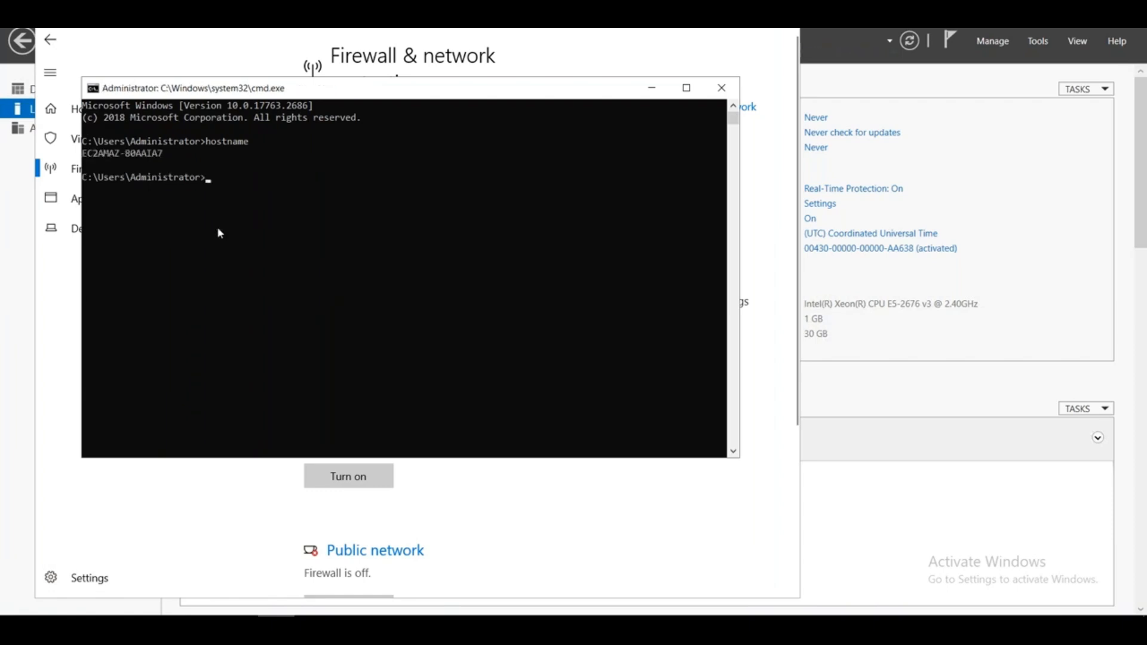
{"action": "type", "text": "ipconfig"}
{"action": "key", "text": "Return"}
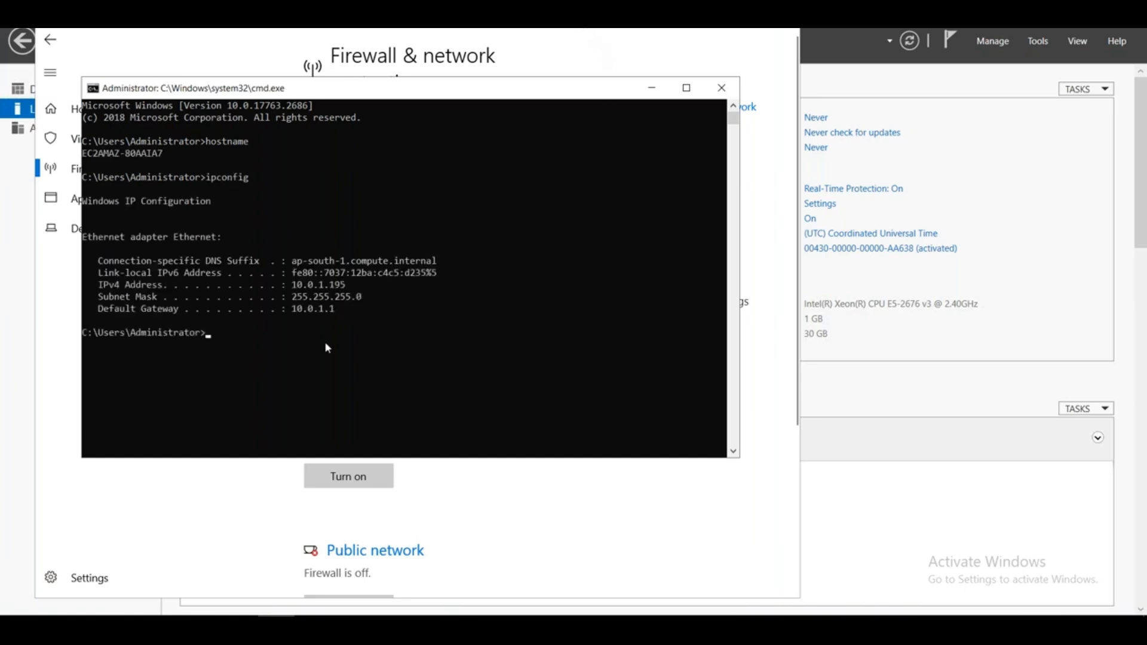
- Test the private server's internet access with ping google.com, returning to its remote session from the AWS console
{"action": "type", "text": "ping google.com"}
{"action": "key", "text": "Return"}
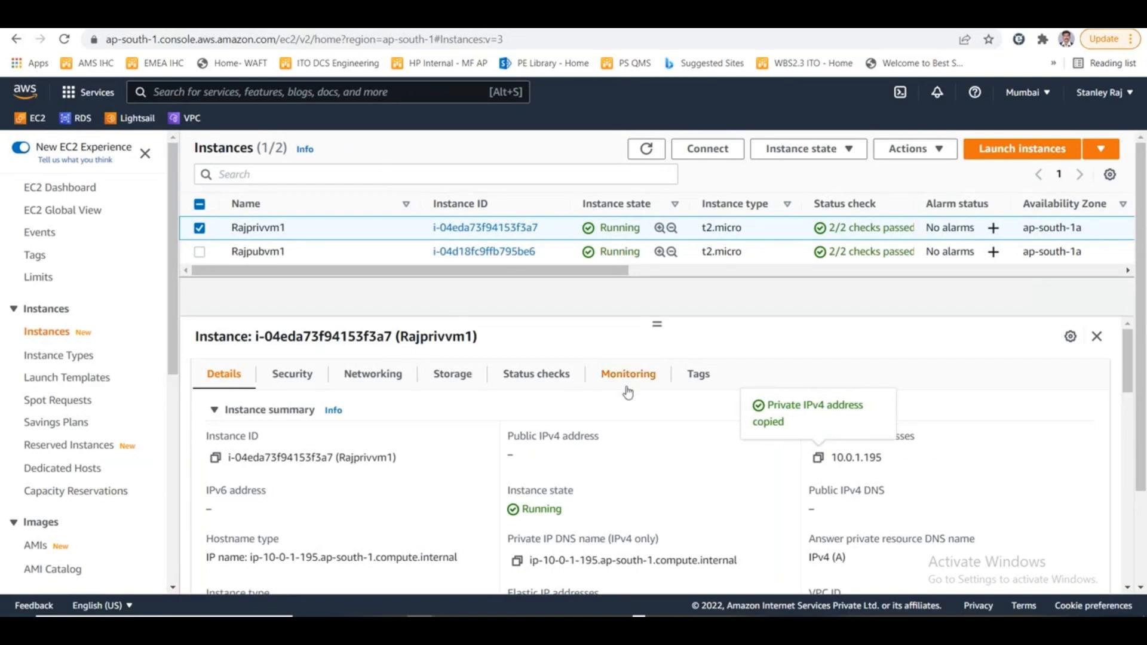
{"action": "key", "text": "alt+Tab"}
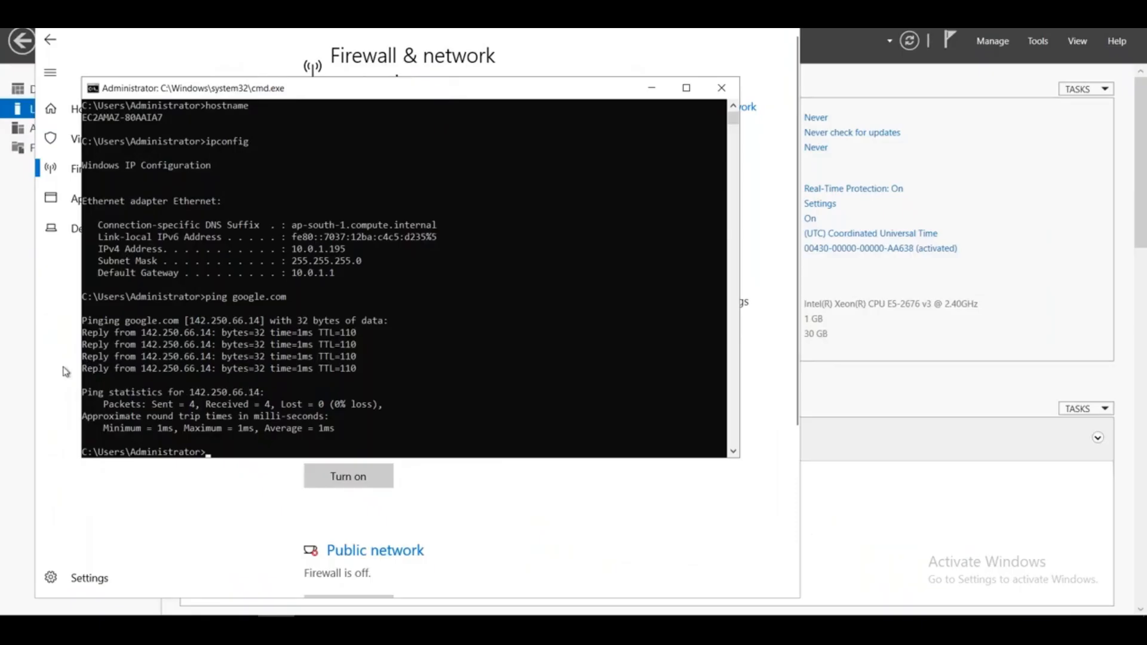
- View the Windows Update settings from Server Manager's Local Server properties, and switch to the NAT gateway network diagram in Paint
{"action": "left_click", "coordinate": [6, 343]}
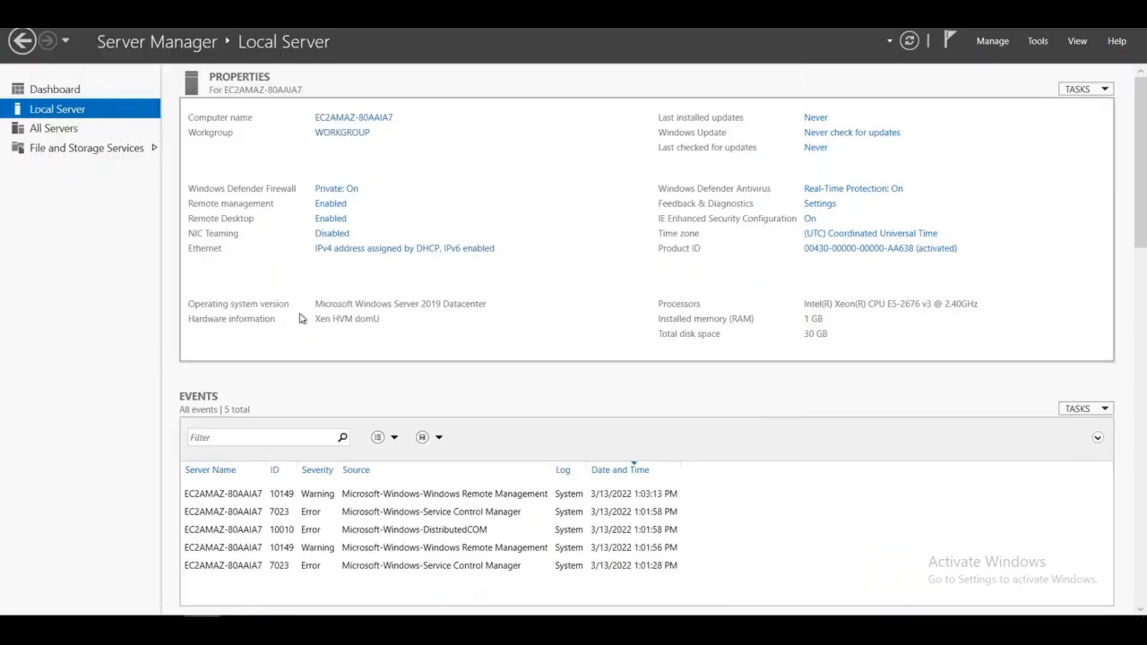
{"action": "left_click", "coordinate": [819, 133]}
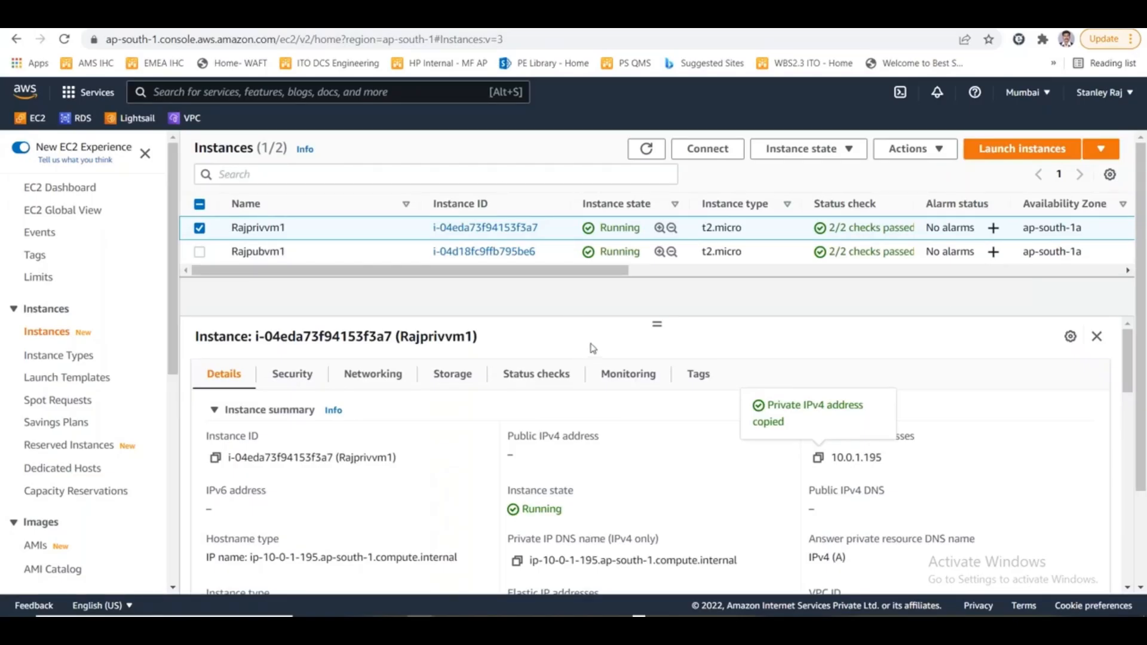
{"action": "key", "text": "alt+Tab"}
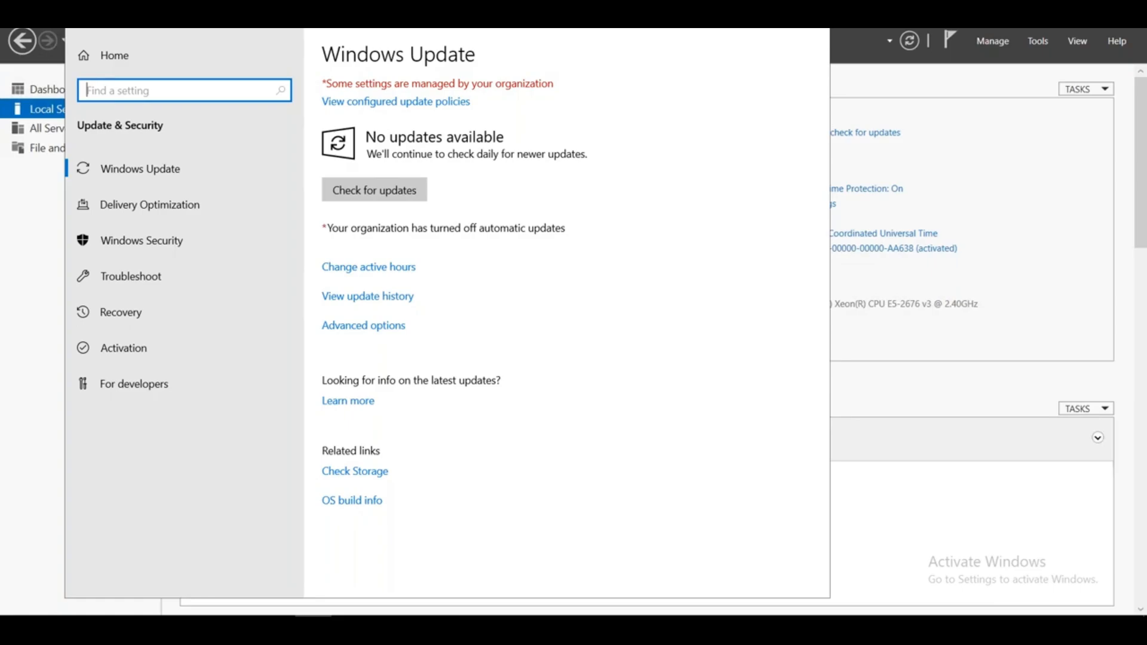
{"action": "key", "text": "alt+Tab"}
{"action": "key", "text": "alt+Tab"}
{"action": "key", "text": "alt+Tab"}
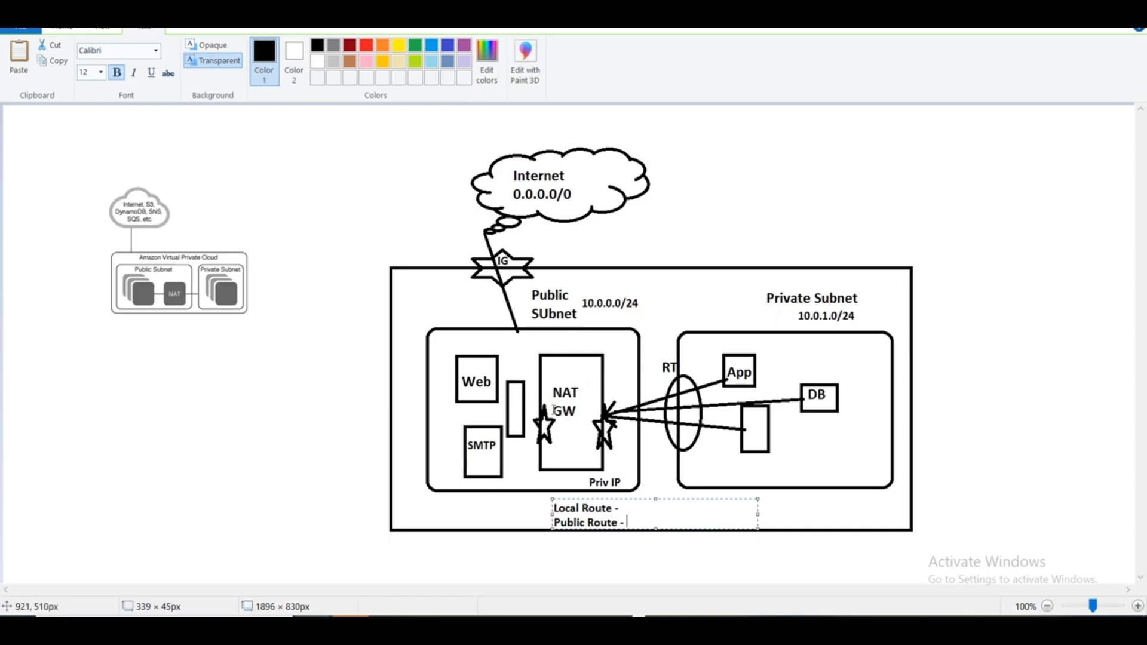
- Switch to the AWS console, start an EC2 instance launch, search Community AMIs for "nat" and select amzn-ami-vpc-nat-2018.03.0.20200918.0-x86_64-ebs
{"action": "key", "text": "alt+Tab"}
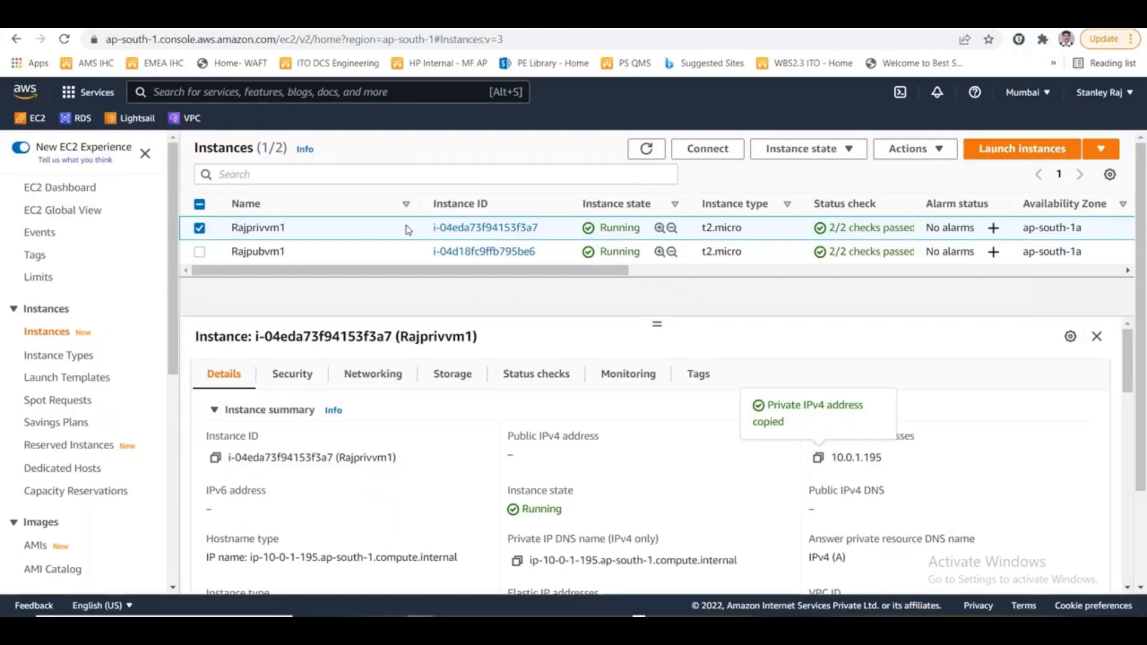
{"action": "left_click", "coordinate": [33, 118]}
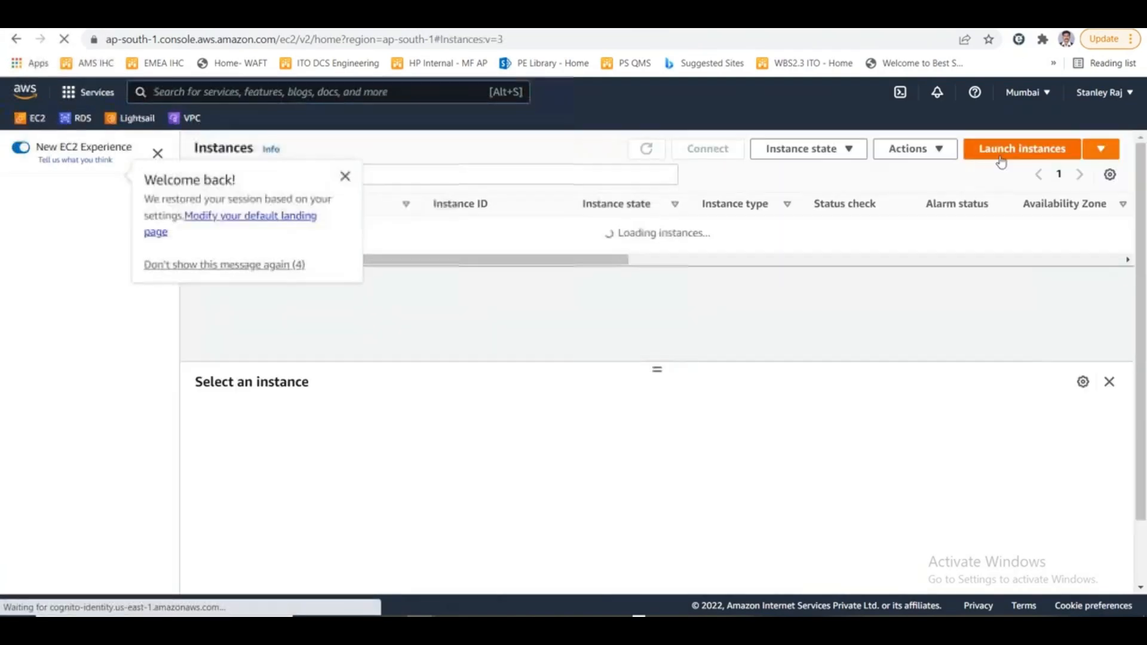
{"action": "left_click", "coordinate": [1026, 149]}
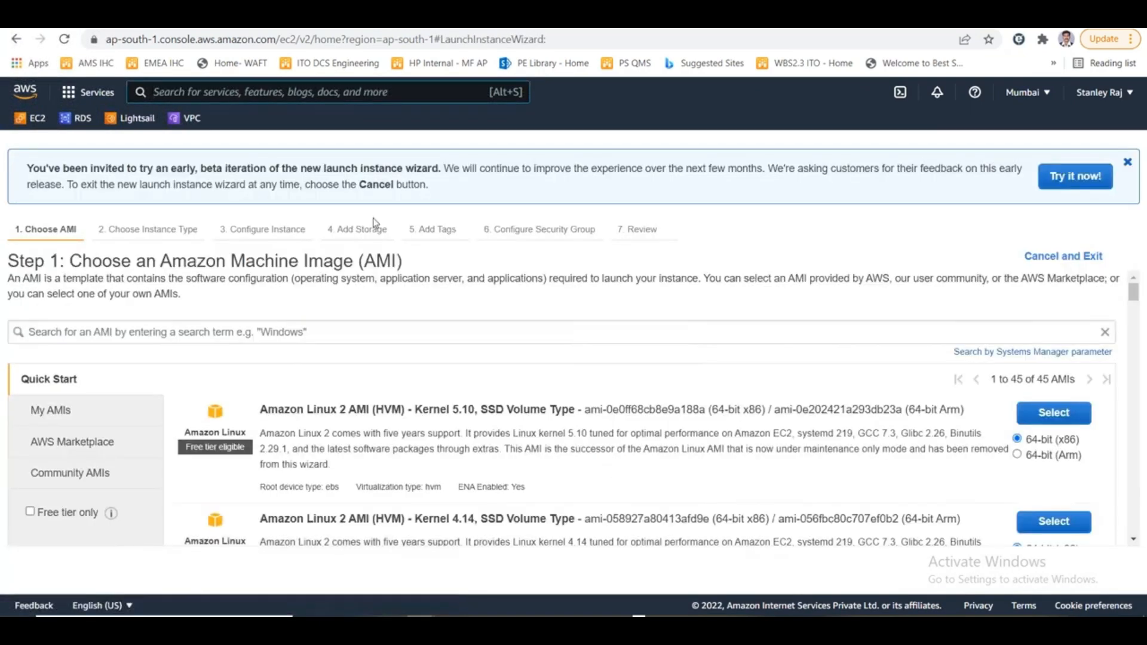
{"action": "left_click", "coordinate": [203, 333]}
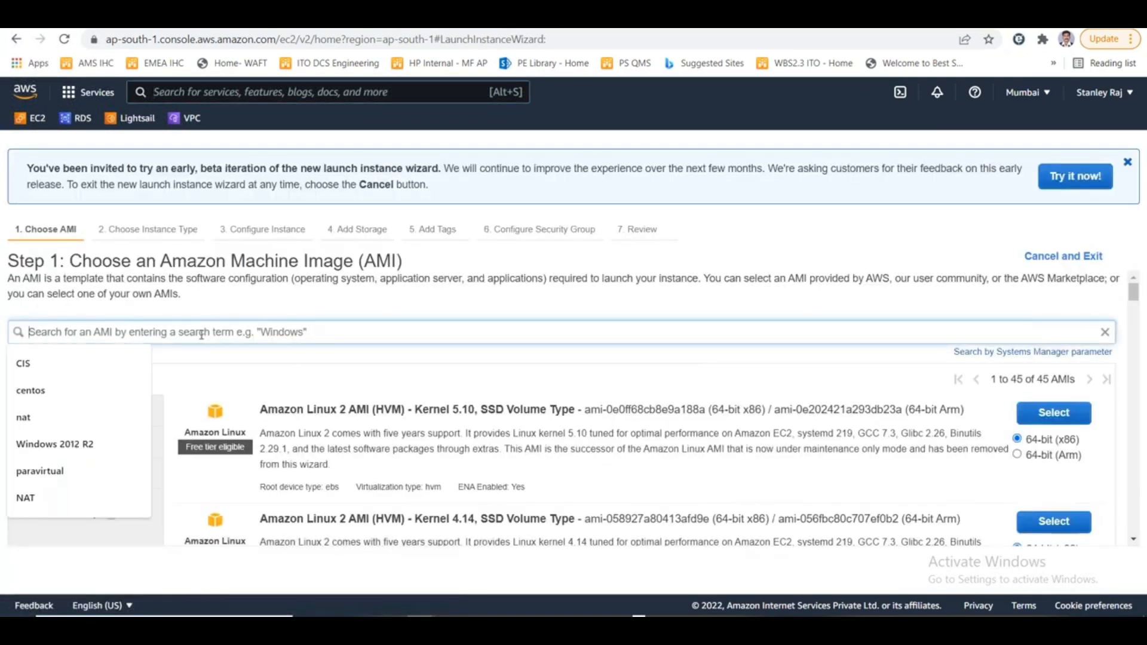
{"action": "type", "text": "nat"}
{"action": "key", "text": "Return"}
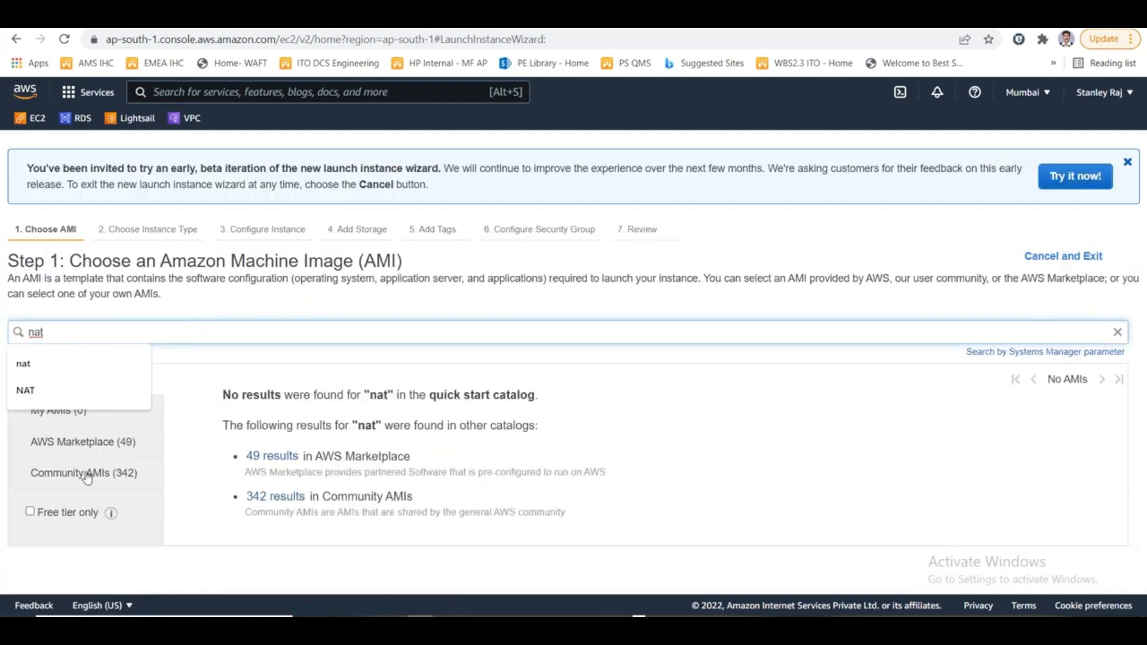
{"action": "left_click", "coordinate": [87, 474]}
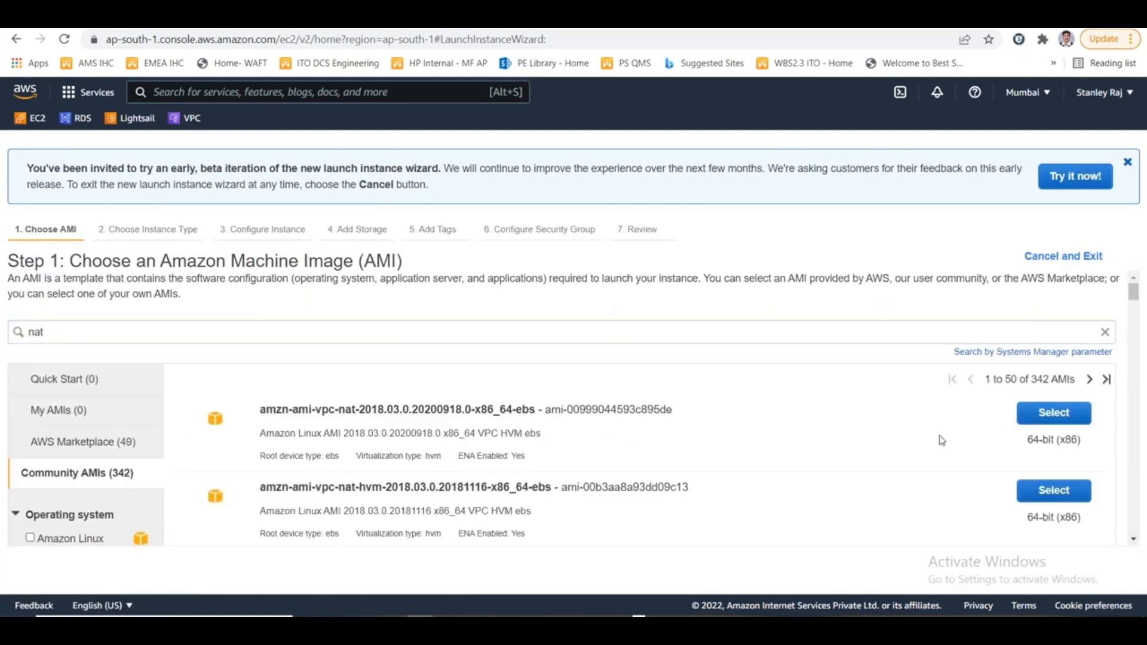
{"action": "left_click", "coordinate": [1031, 413]}
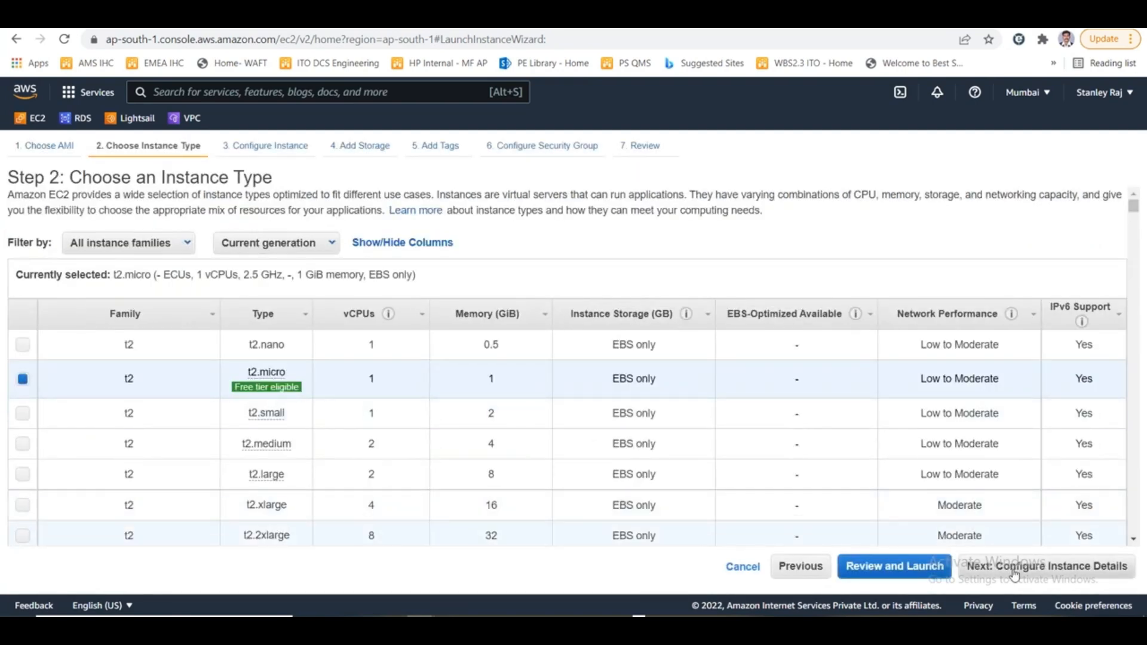
- Keep the t2.micro type and place the NAT instance in RajVPC's RajPubSubnet with Auto-assign Public IP set to Enable
{"action": "left_click", "coordinate": [1014, 574]}
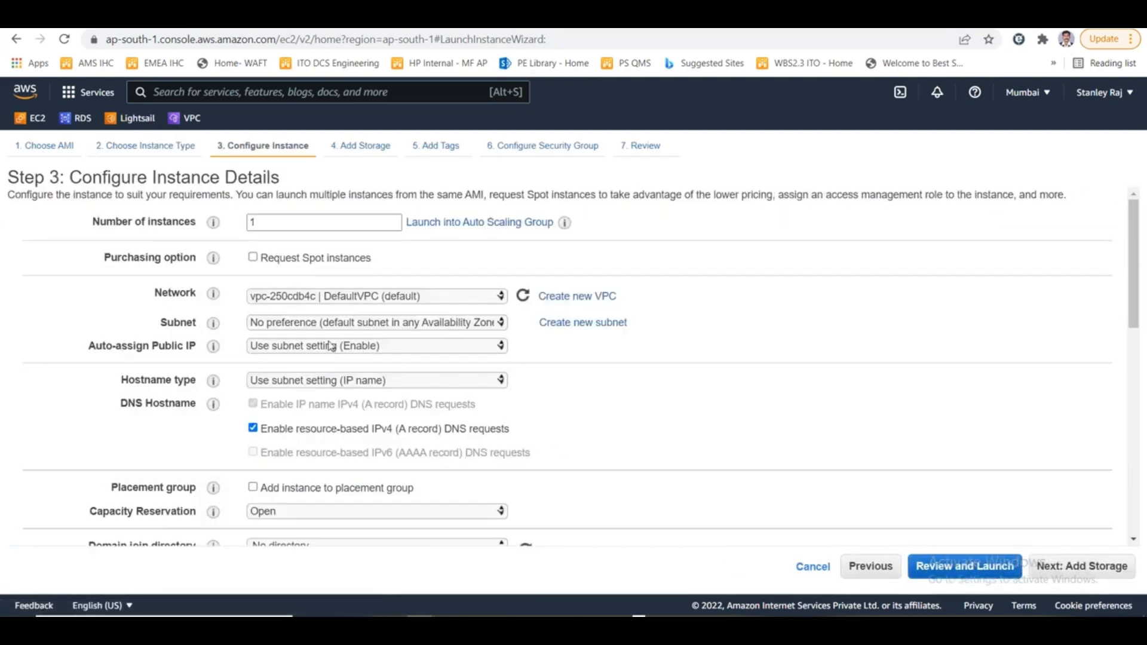
{"action": "left_click", "coordinate": [333, 302]}
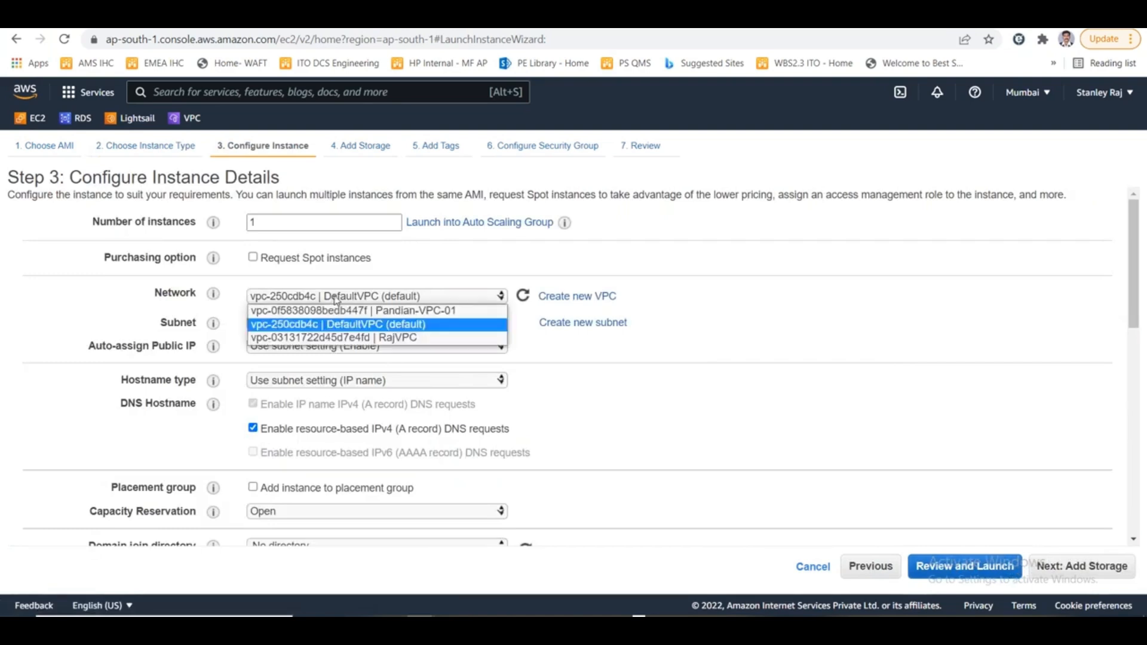
{"action": "left_click", "coordinate": [375, 336]}
{"action": "left_click", "coordinate": [386, 323]}
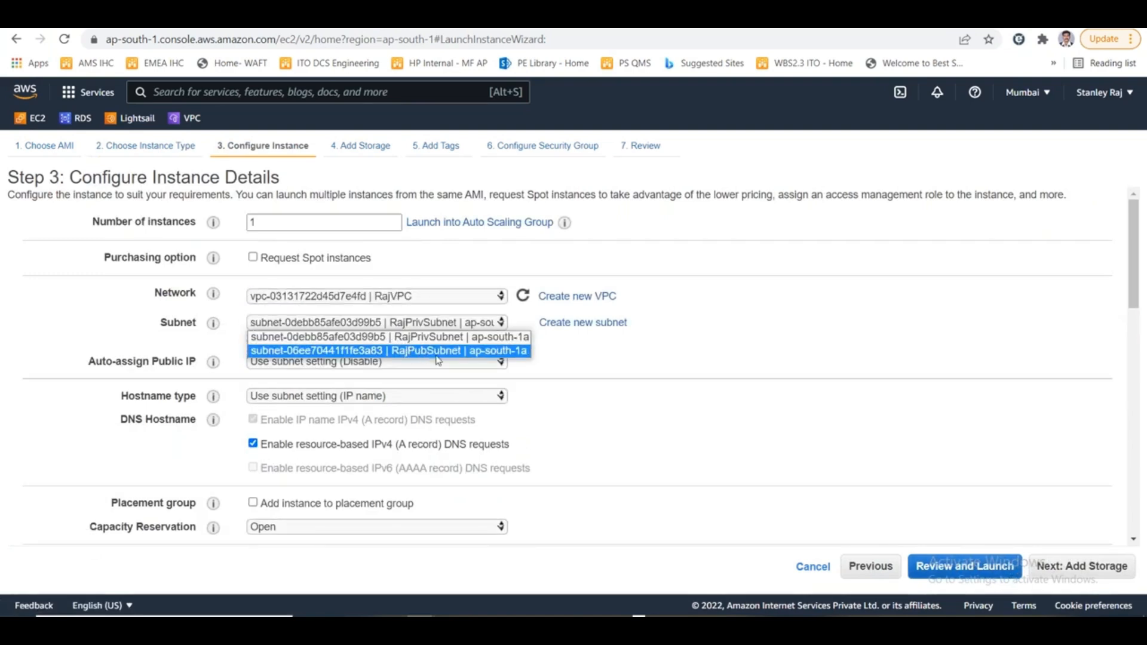
{"action": "left_click", "coordinate": [442, 351]}
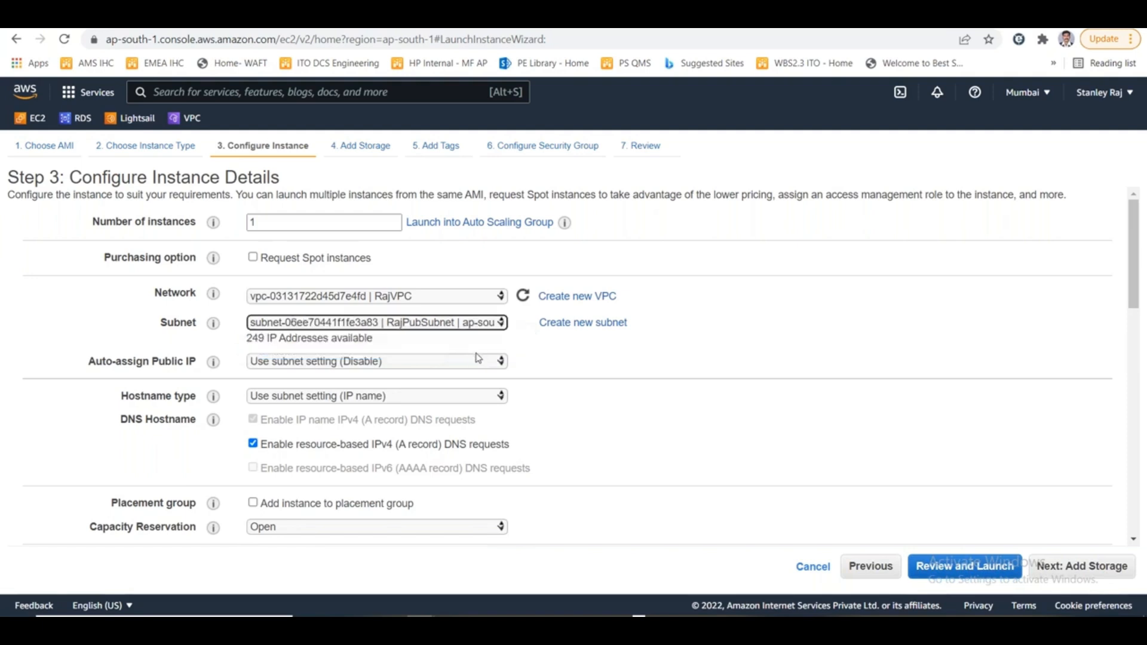
{"action": "left_click", "coordinate": [419, 357]}
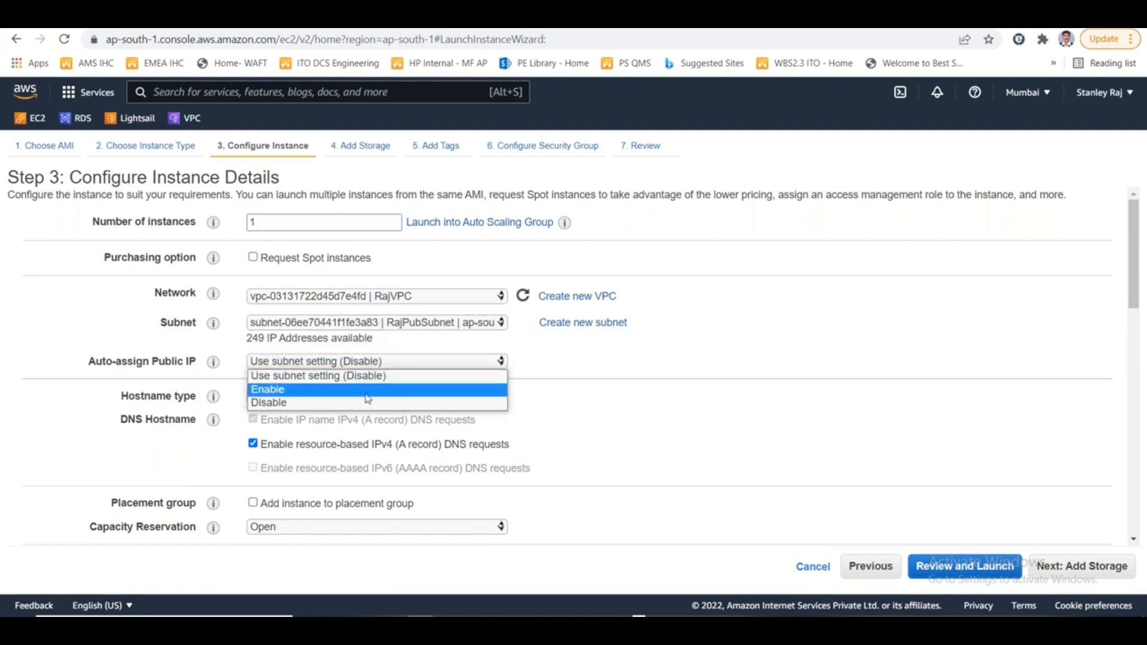
{"action": "left_click", "coordinate": [368, 392]}
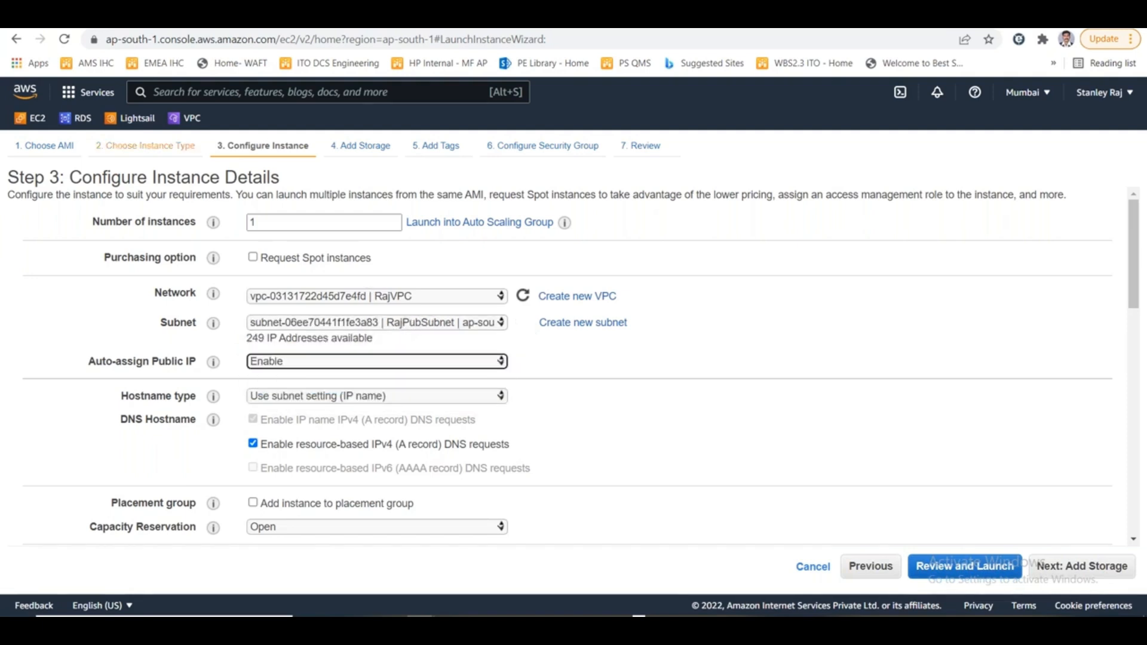
{"action": "left_click", "coordinate": [807, 350]}
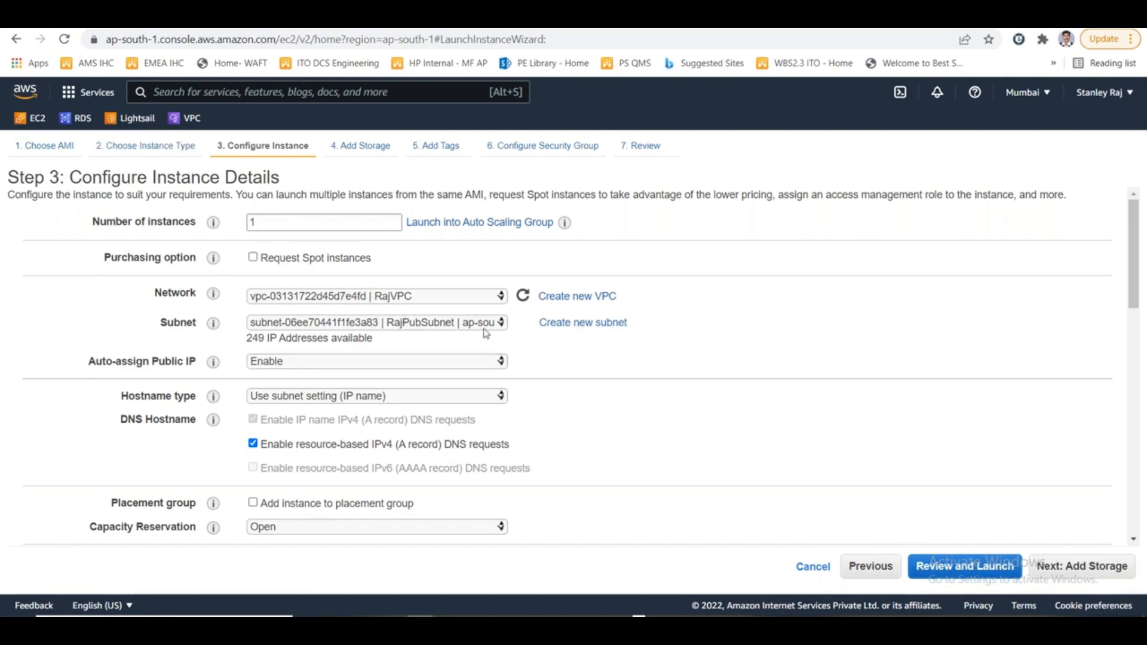
- Proceed to the launch review with default storage, no tags, the new launch-wizard-6 security group and General Purpose (SSD) as default boot volume
{"action": "left_click", "coordinate": [1076, 567]}
{"action": "left_click", "coordinate": [1075, 568]}
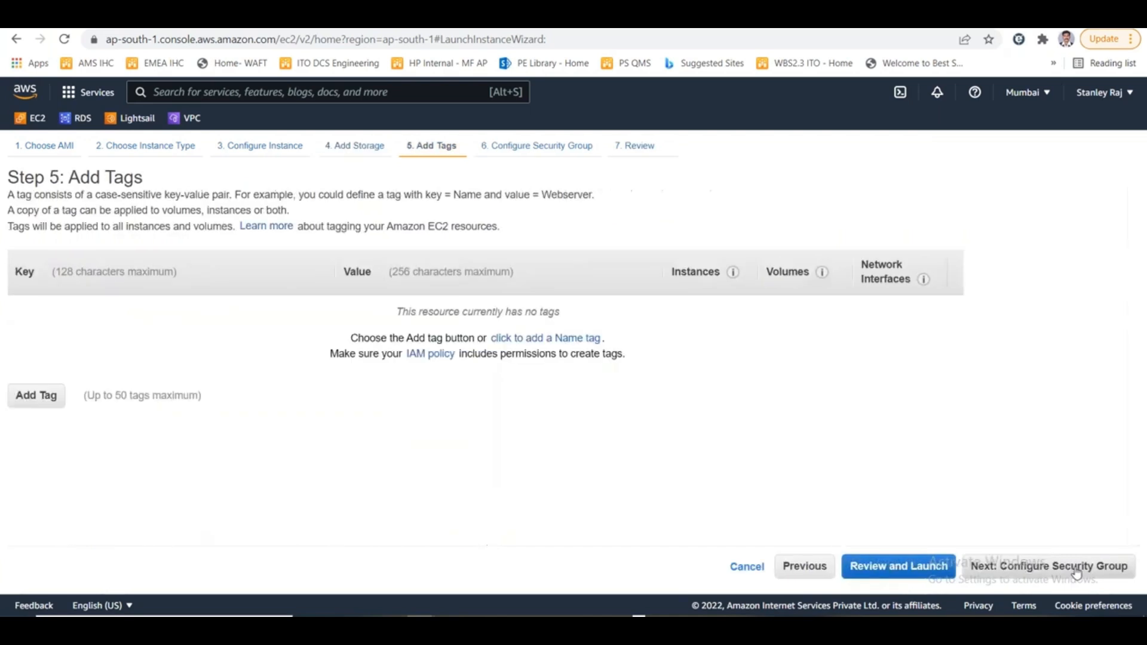
{"action": "left_click", "coordinate": [1076, 570]}
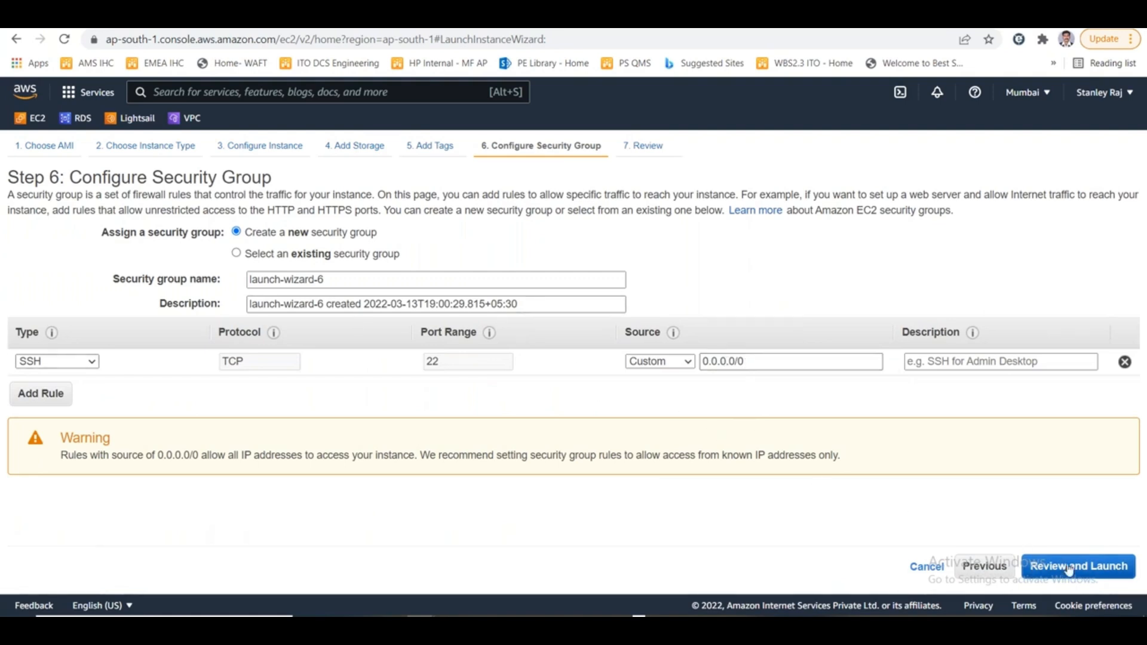
{"action": "left_click", "coordinate": [1045, 565]}
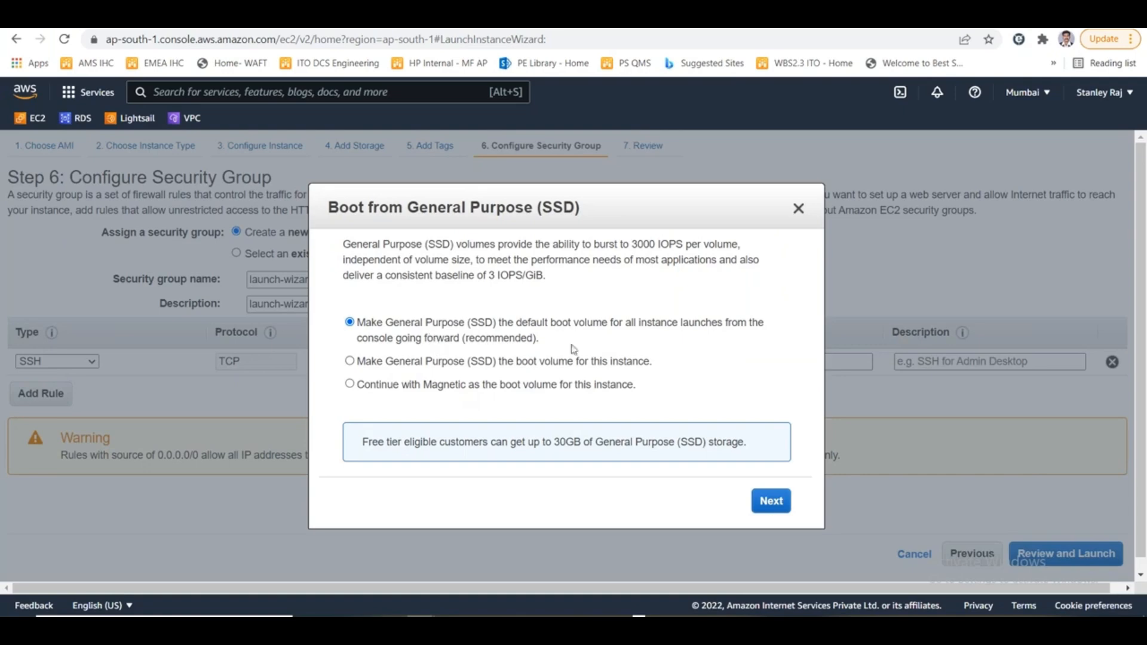
{"action": "left_click", "coordinate": [770, 502]}
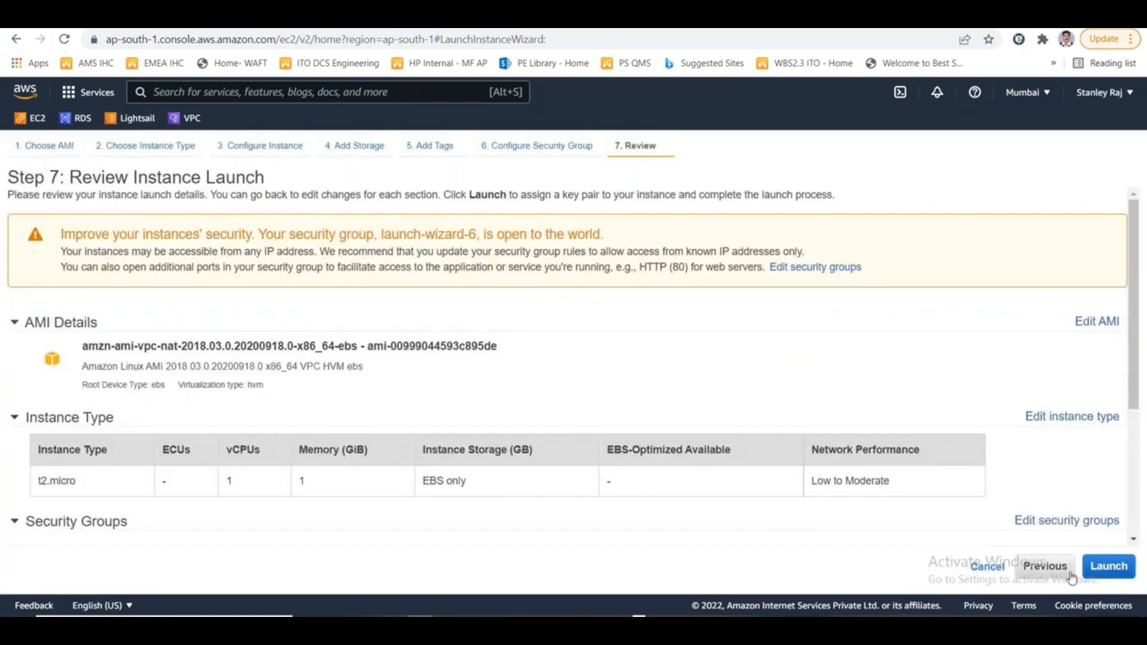
- Launch the NAT instance with the existing mummar2022 key pair, acknowledging access to its private key file, and copy the new instance's ID
{"action": "left_click", "coordinate": [1096, 554]}
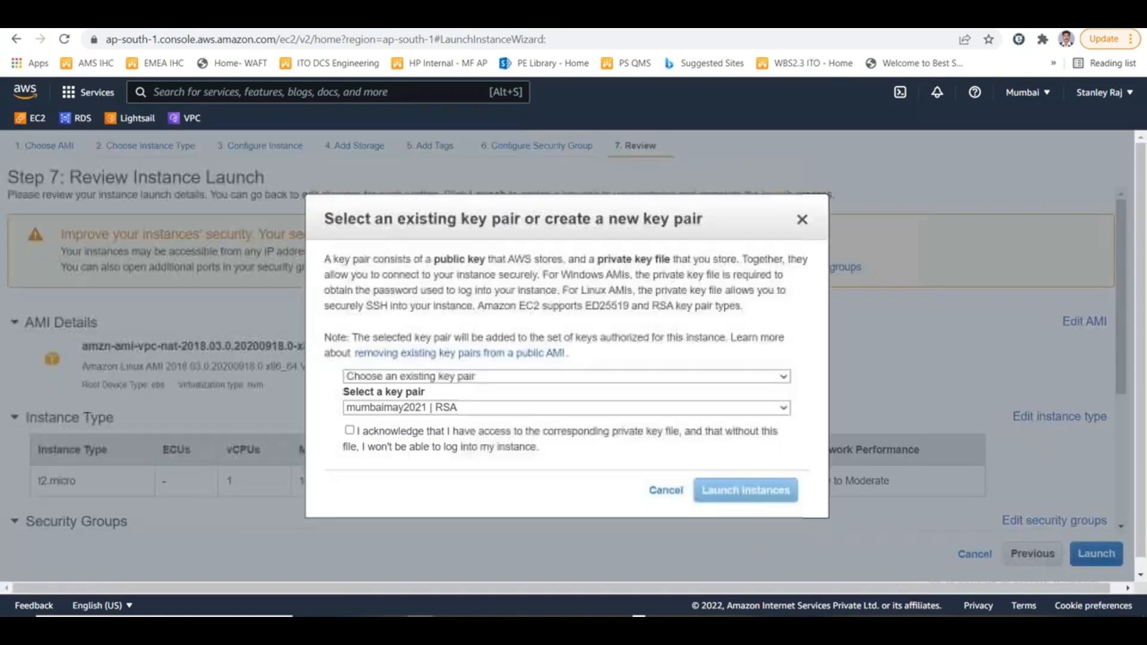
{"action": "left_click", "coordinate": [429, 411]}
{"action": "left_click", "coordinate": [436, 421]}
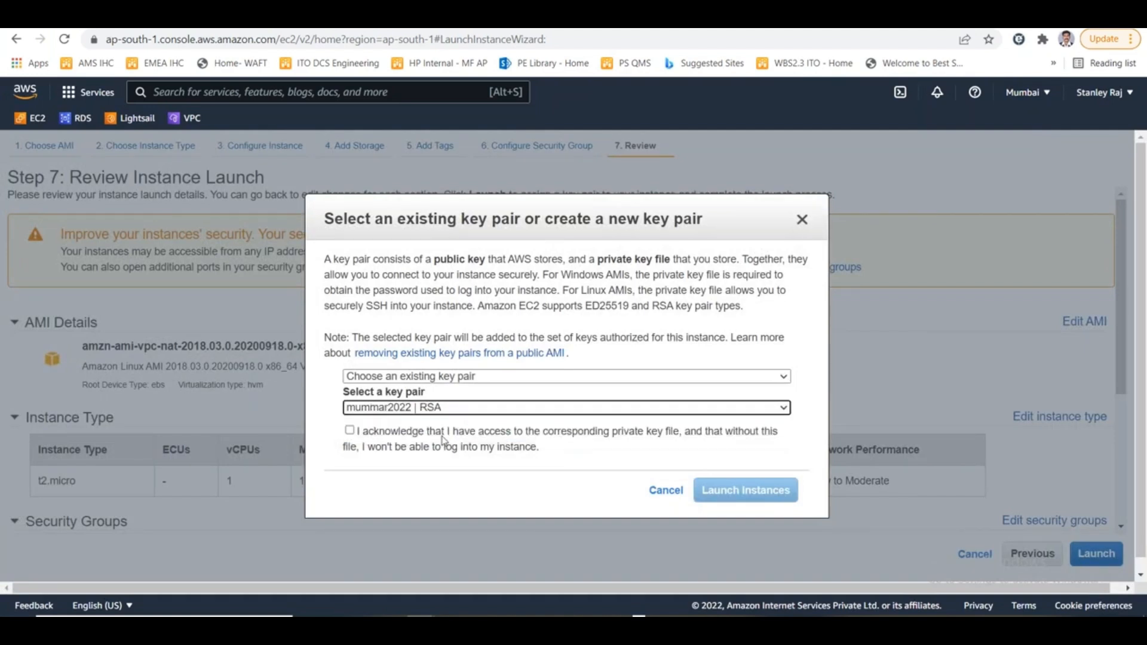
{"action": "left_click", "coordinate": [449, 432]}
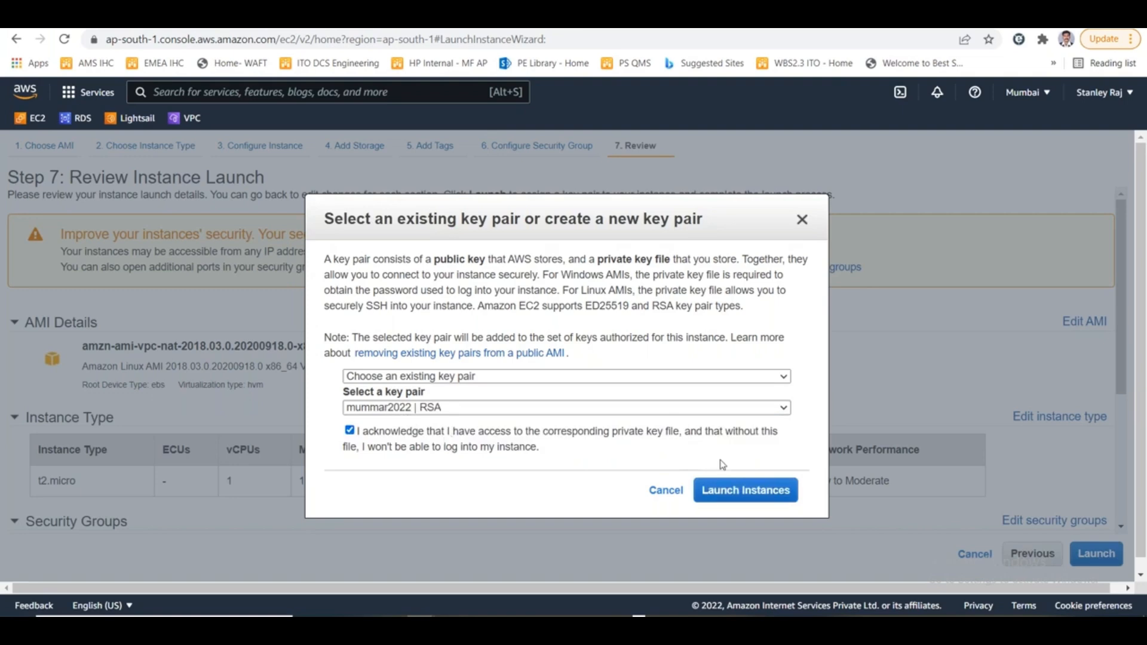
{"action": "left_click", "coordinate": [732, 493]}
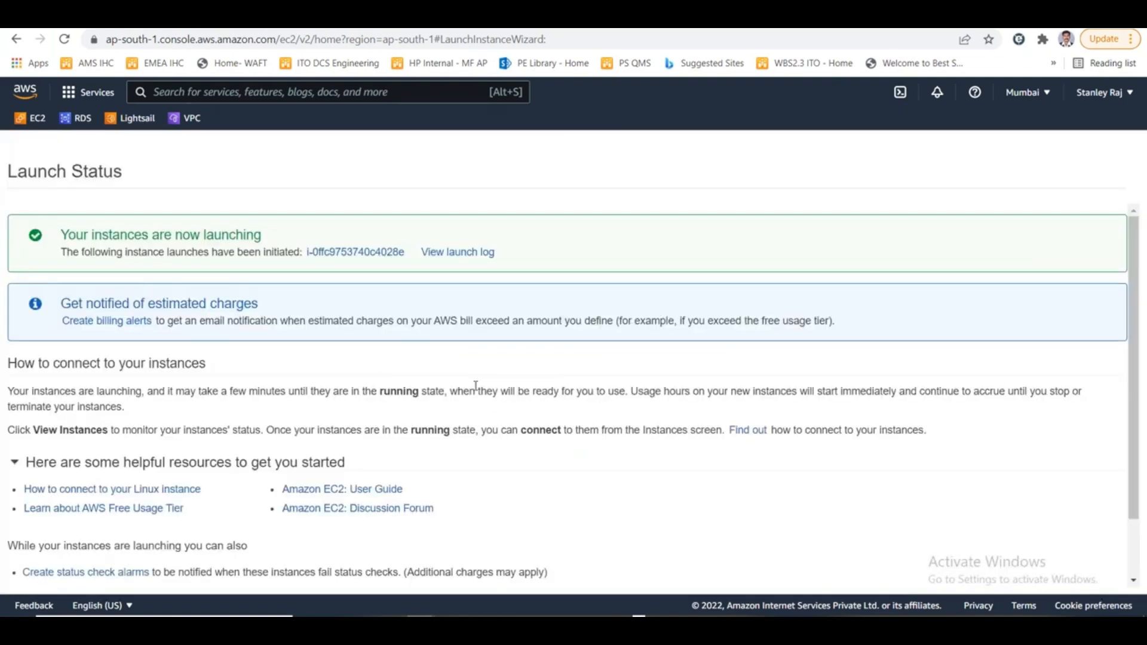
{"action": "left_click_drag", "start_coordinate": [408, 254], "coordinate": [306, 255]}
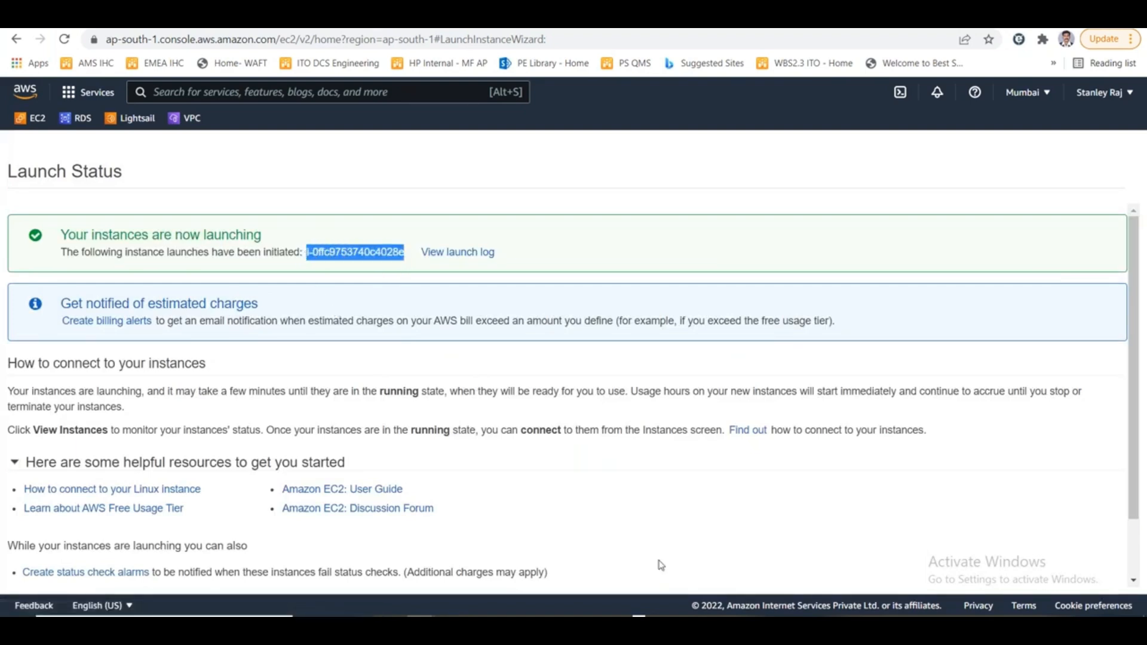
- Switch to the 52.66.205.193 Remote Desktop session and run ping google.com -t in its Command Prompt
{"action": "left_click", "coordinate": [351, 621]}
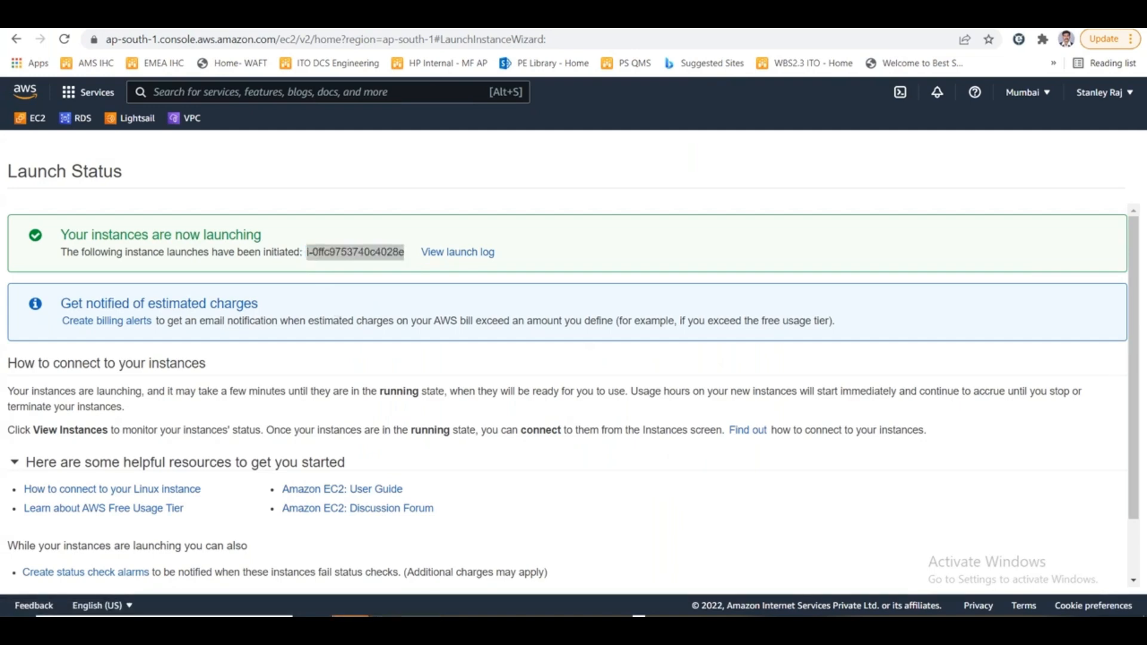
{"action": "mouse_move", "coordinate": [397, 579]}
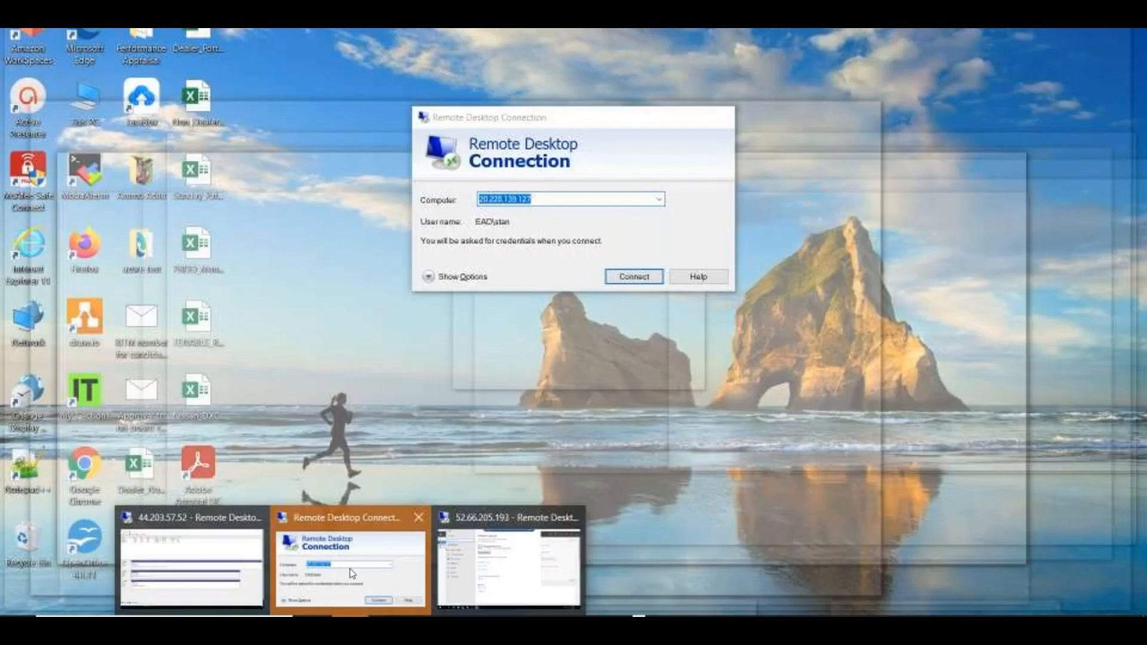
{"action": "left_click", "coordinate": [508, 570]}
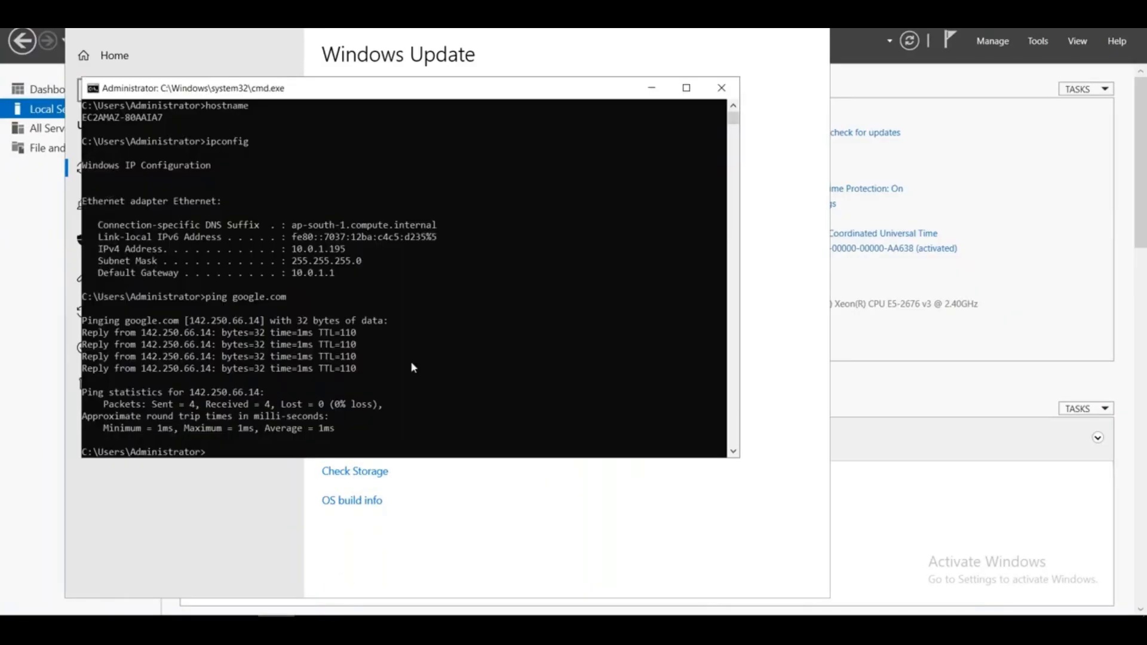
{"action": "left_click", "coordinate": [408, 356]}
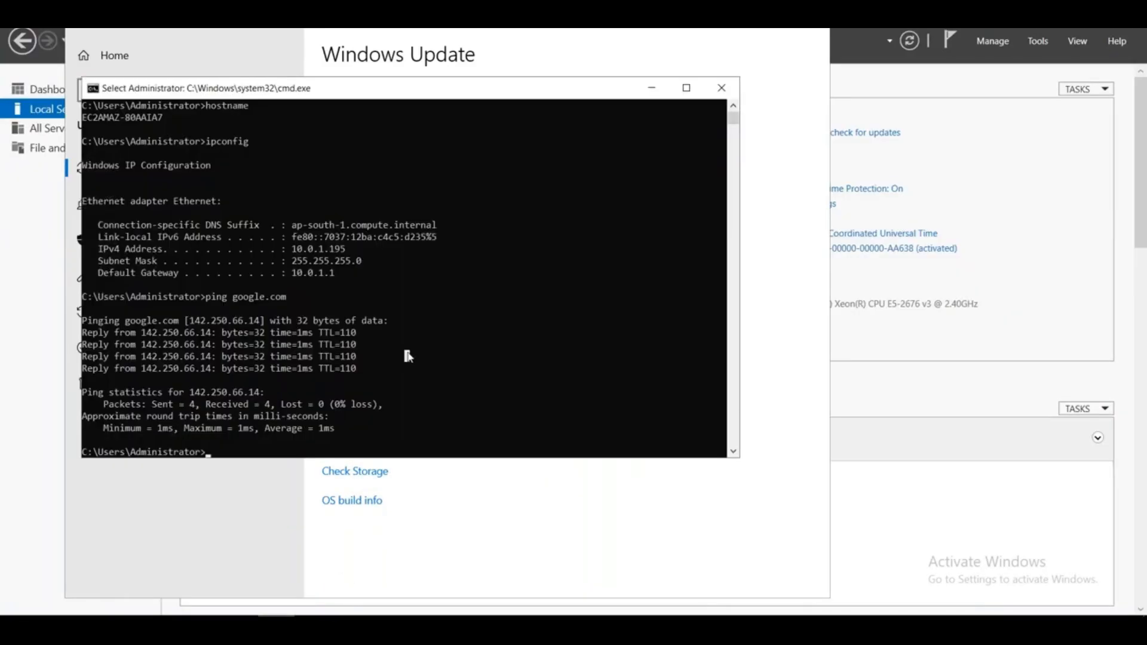
{"action": "key", "text": "Up"}
{"action": "type", "text": "-t"}
{"action": "key", "text": "Return"}
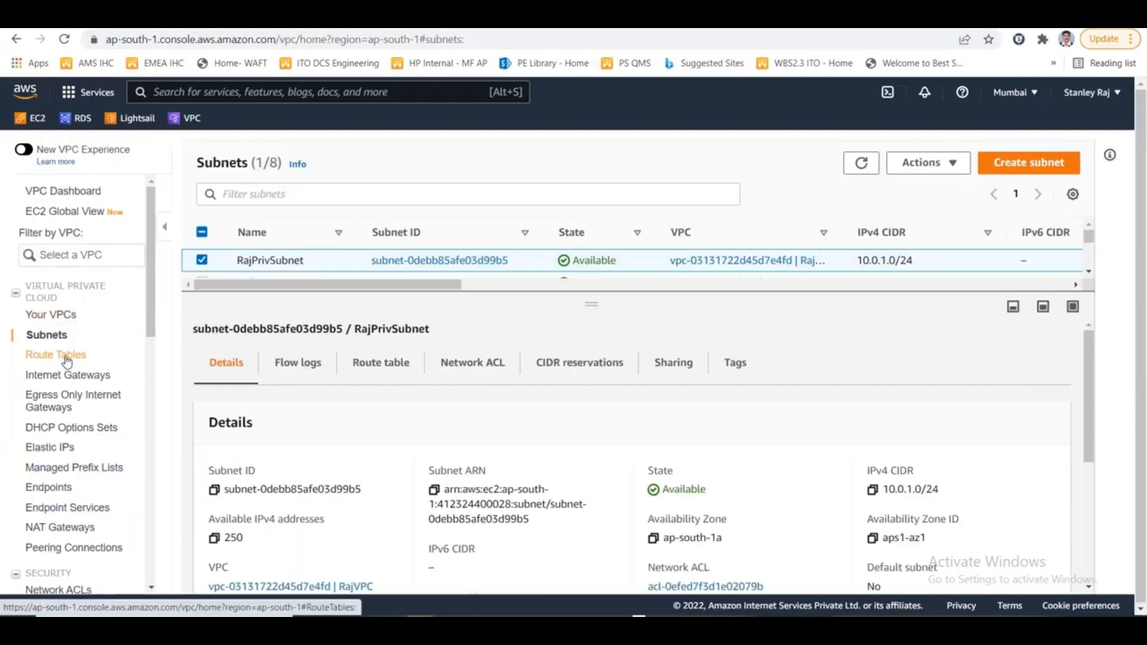
- In the VPC console's route tables, review the routes of RajVPC's non-main table and name that table Raj-Pub-RT-01
{"action": "left_click", "coordinate": [60, 355]}
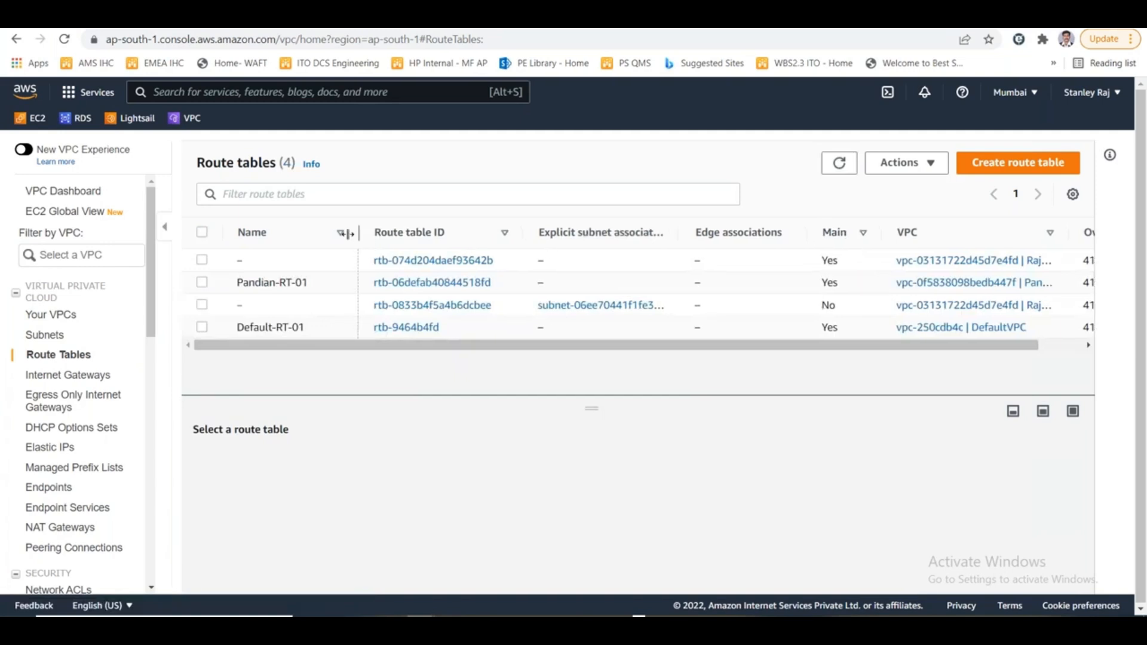
{"action": "left_click_drag", "start_coordinate": [361, 233], "coordinate": [328, 233]}
{"action": "left_click_drag", "start_coordinate": [1033, 233], "coordinate": [1074, 234]}
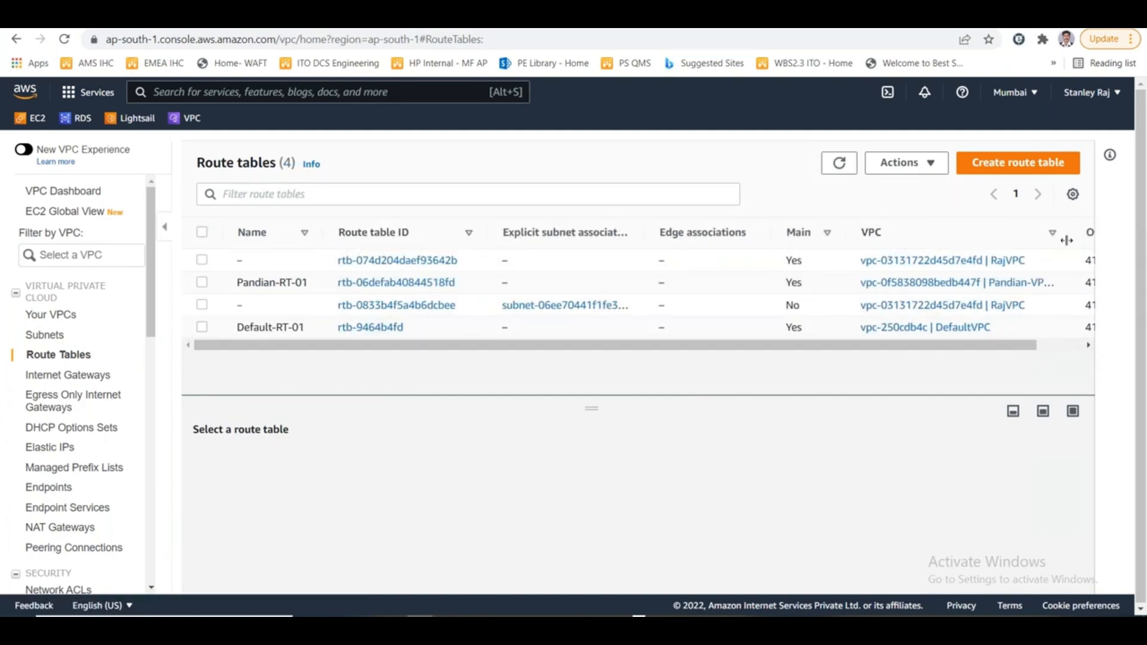
{"action": "left_click", "coordinate": [218, 312]}
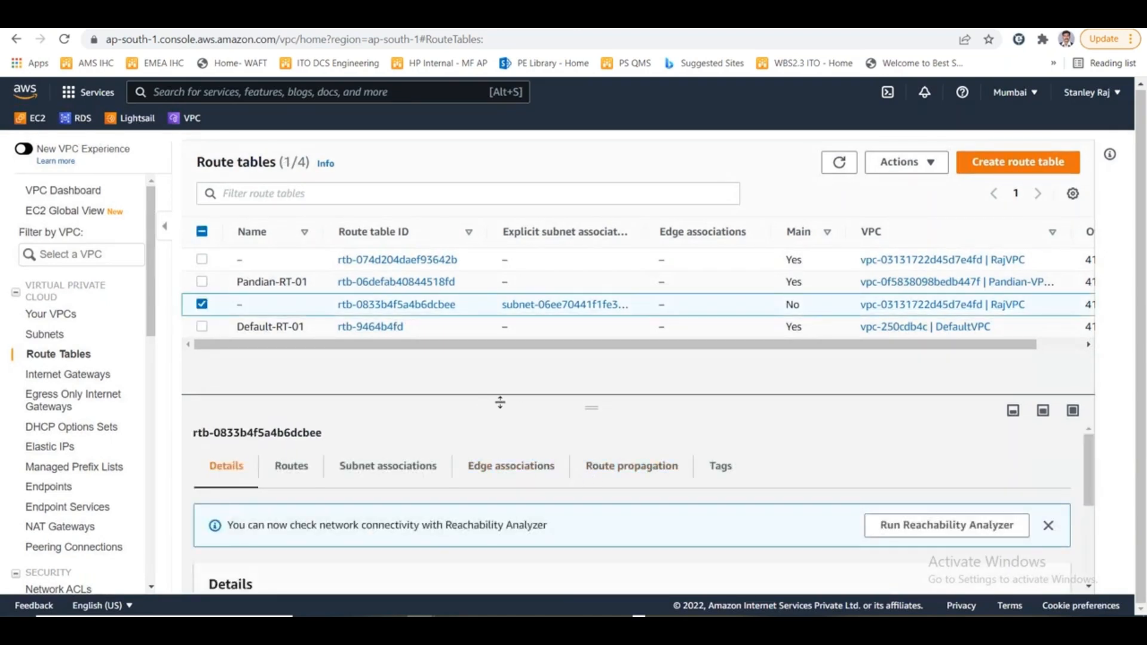
{"action": "left_click_drag", "start_coordinate": [588, 409], "coordinate": [604, 291]}
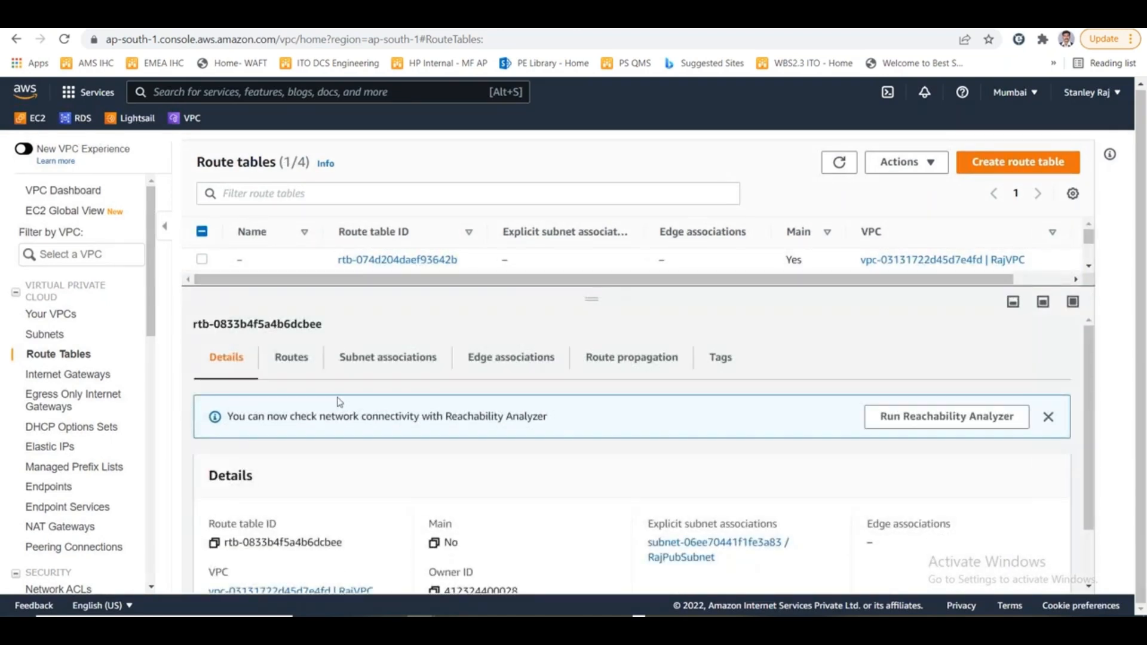
{"action": "left_click", "coordinate": [316, 360]}
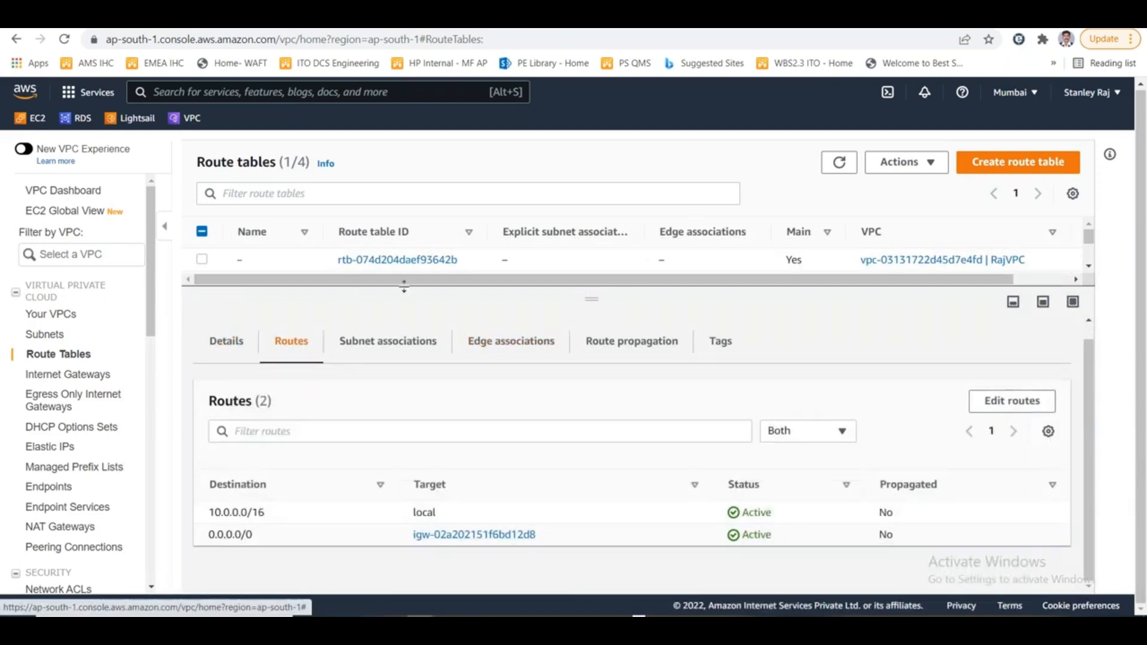
{"action": "left_click_drag", "start_coordinate": [575, 304], "coordinate": [576, 429]}
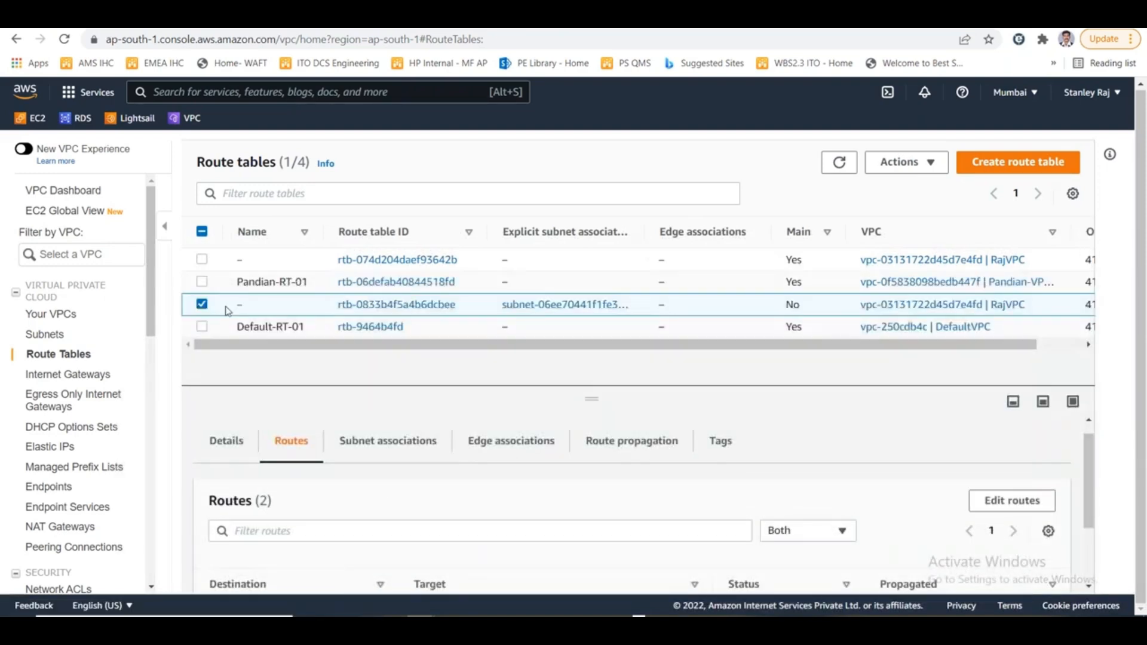
{"action": "left_click", "coordinate": [253, 306]}
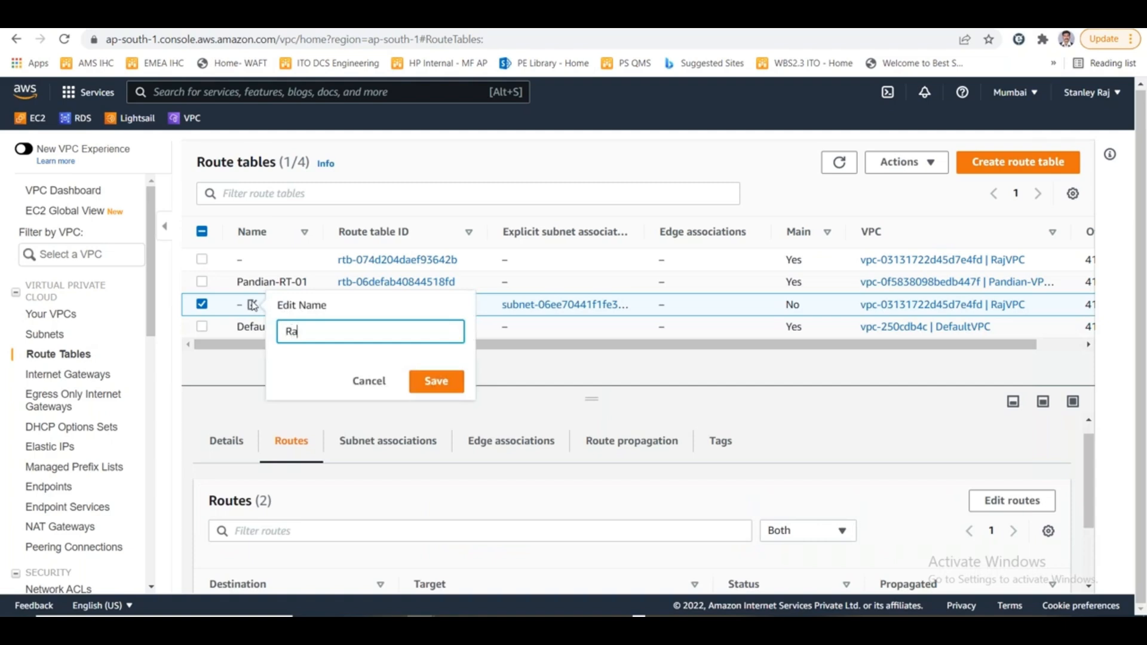
{"action": "type", "text": "Raj-Pub-RT-01"}
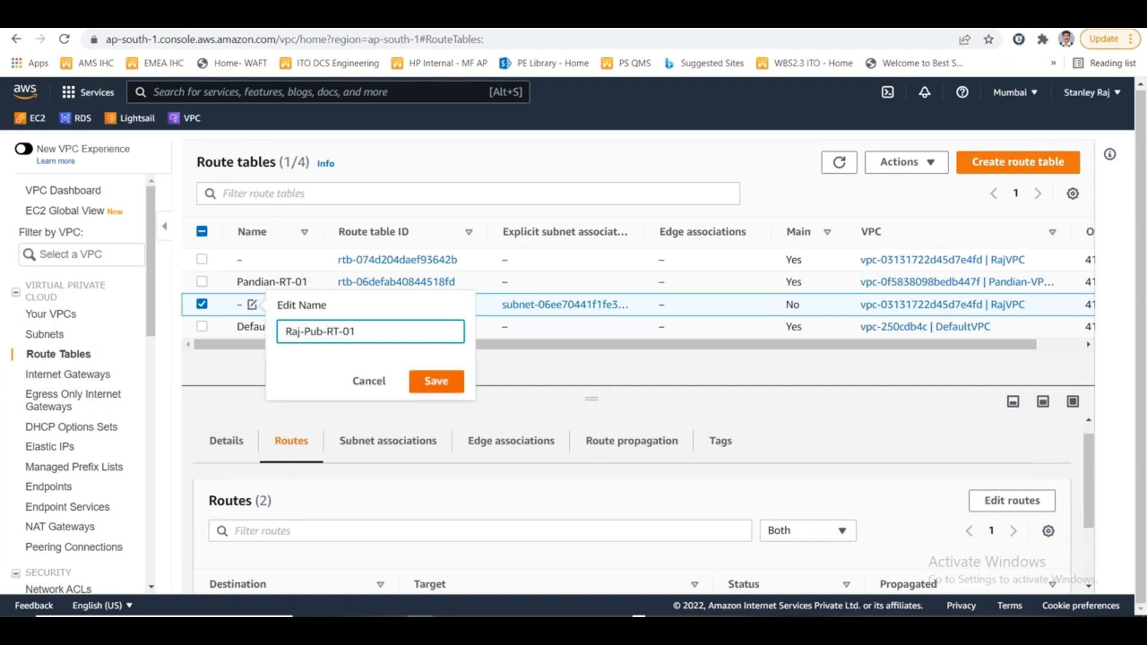
{"action": "left_click", "coordinate": [419, 382]}
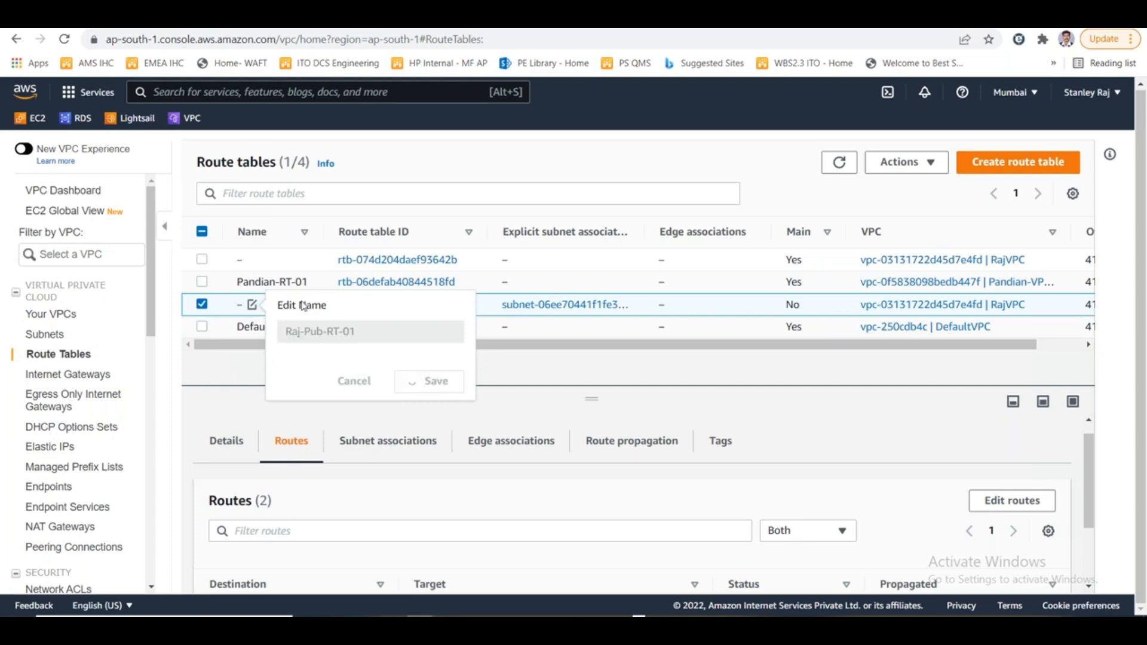
- Review the routes of RajVPC's main route table and name that table Raj-Priv-RT-01
{"action": "left_click", "coordinate": [202, 260]}
{"action": "left_click", "coordinate": [308, 466]}
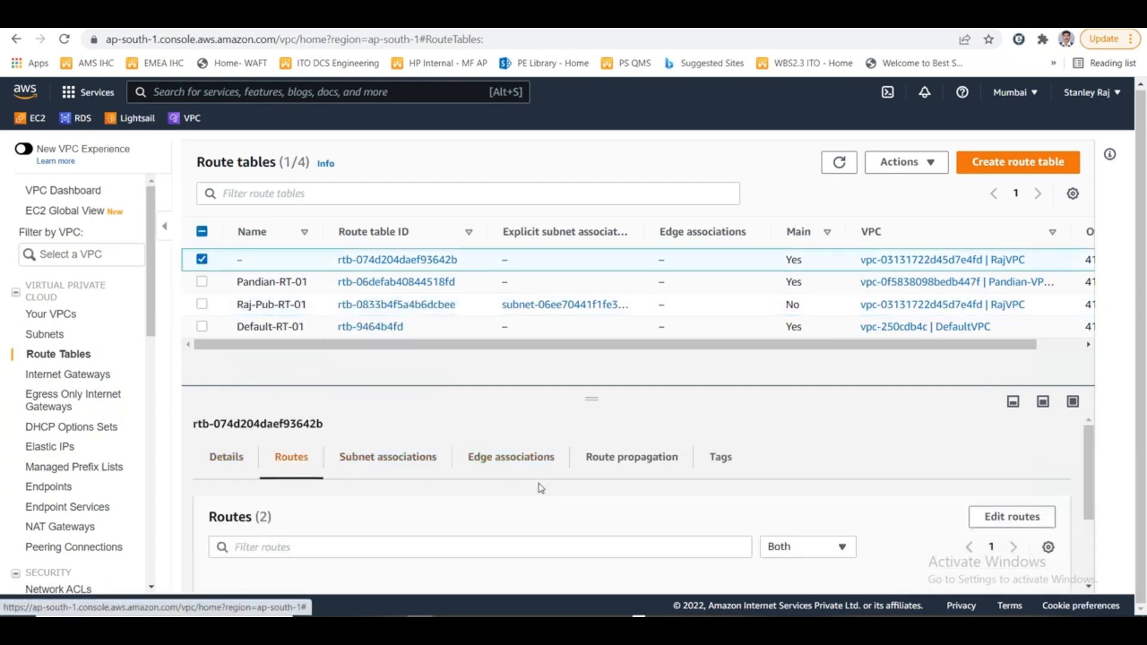
{"action": "scroll", "coordinate": [538, 486], "scroll_direction": "down", "scroll_amount": 2}
{"action": "scroll", "coordinate": [512, 483], "scroll_direction": "up", "scroll_amount": 2}
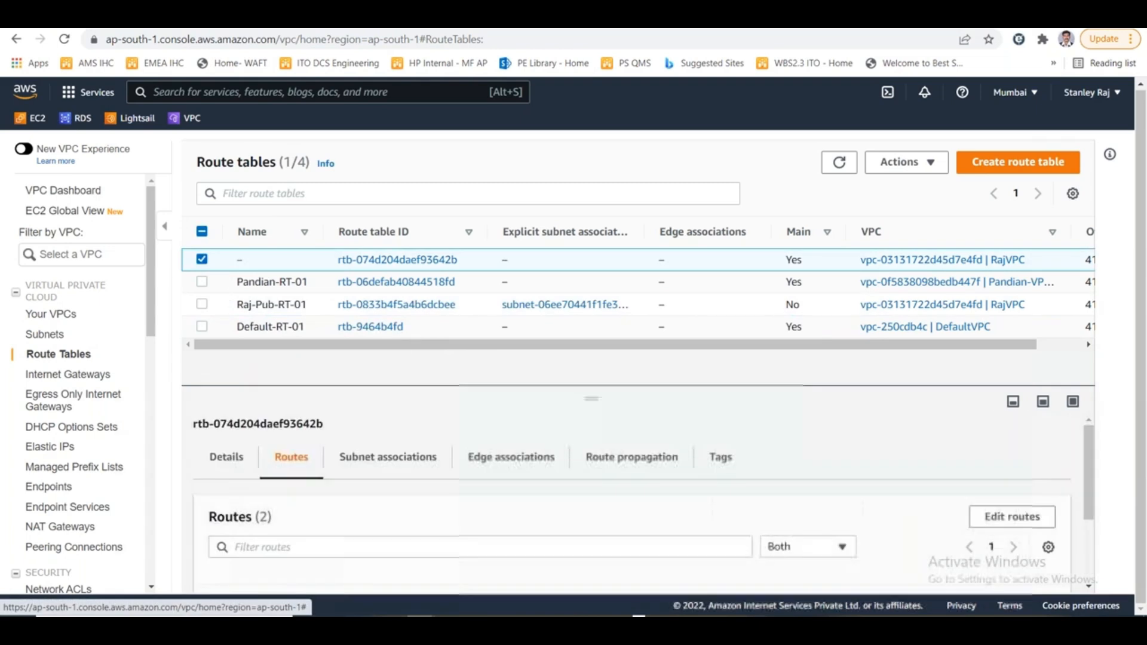
{"action": "left_click", "coordinate": [252, 261]}
{"action": "type", "text": "Raj-Priv-RT"}
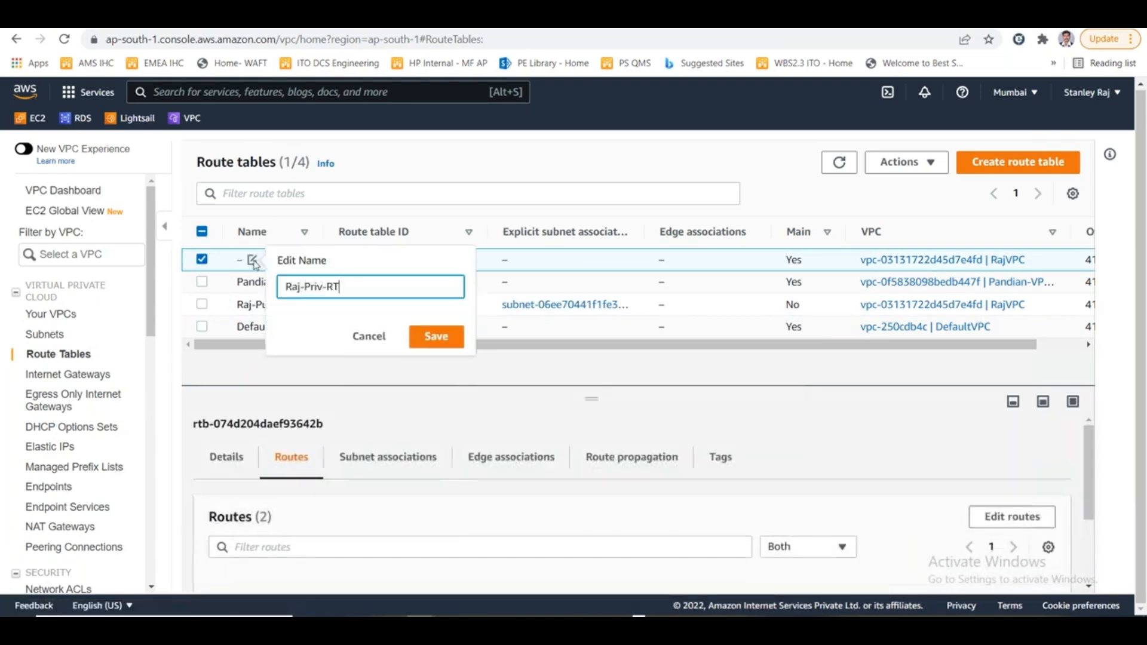
{"action": "type", "text": "-01"}
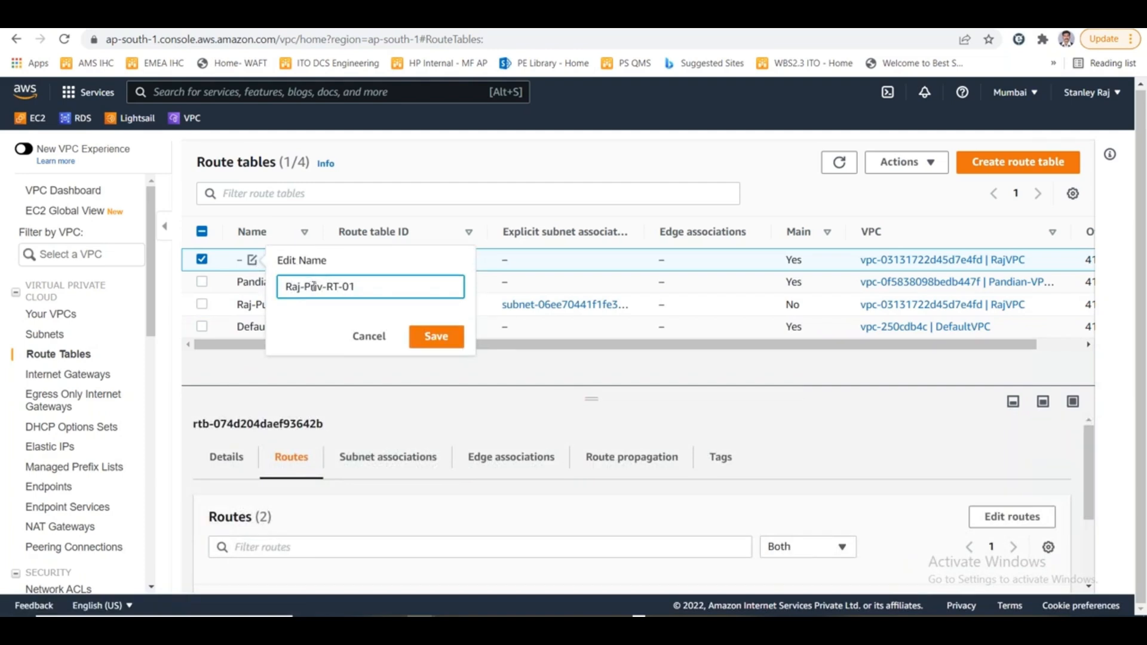
{"action": "left_click", "coordinate": [435, 335]}
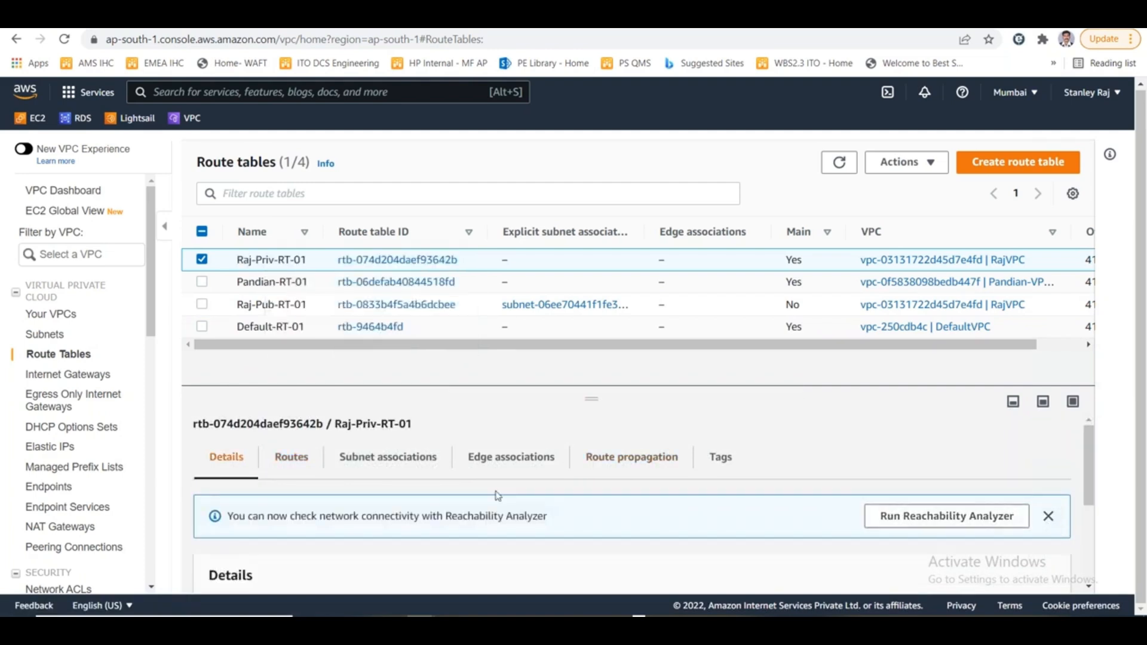
- Replace the NAT gateway target of Raj-Priv-RT-01's 0.0.0.0/0 route with instance i-0ffc9753740c4028e and save the routes
{"action": "left_click", "coordinate": [291, 457]}
{"action": "left_click", "coordinate": [1012, 518]}
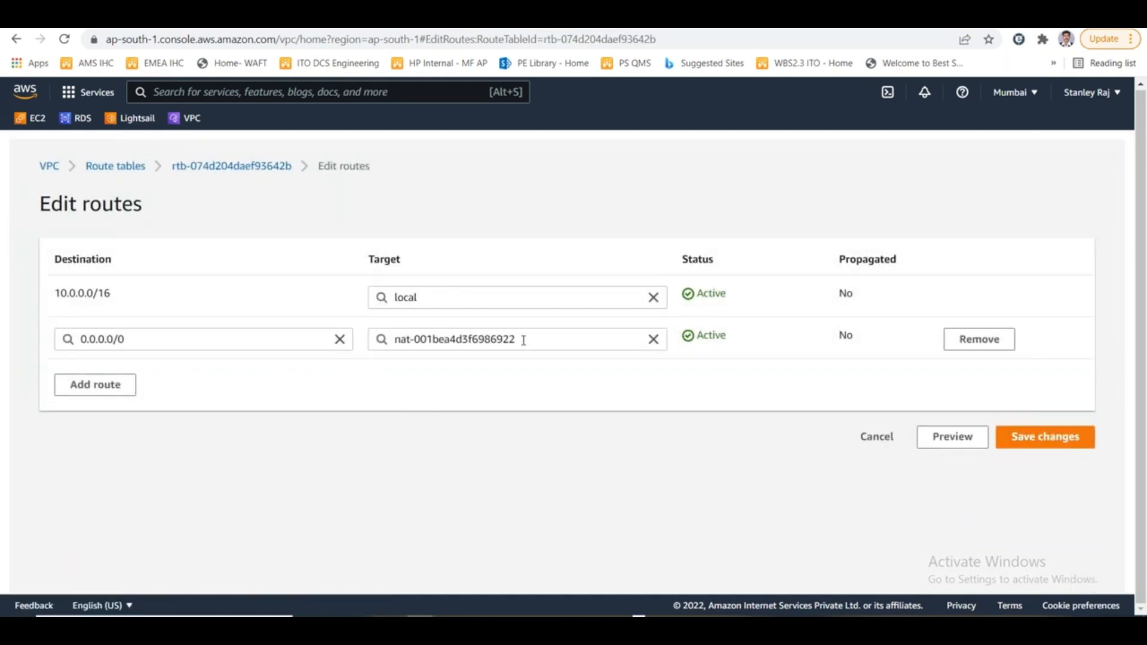
{"action": "left_click_drag", "start_coordinate": [524, 340], "coordinate": [393, 340]}
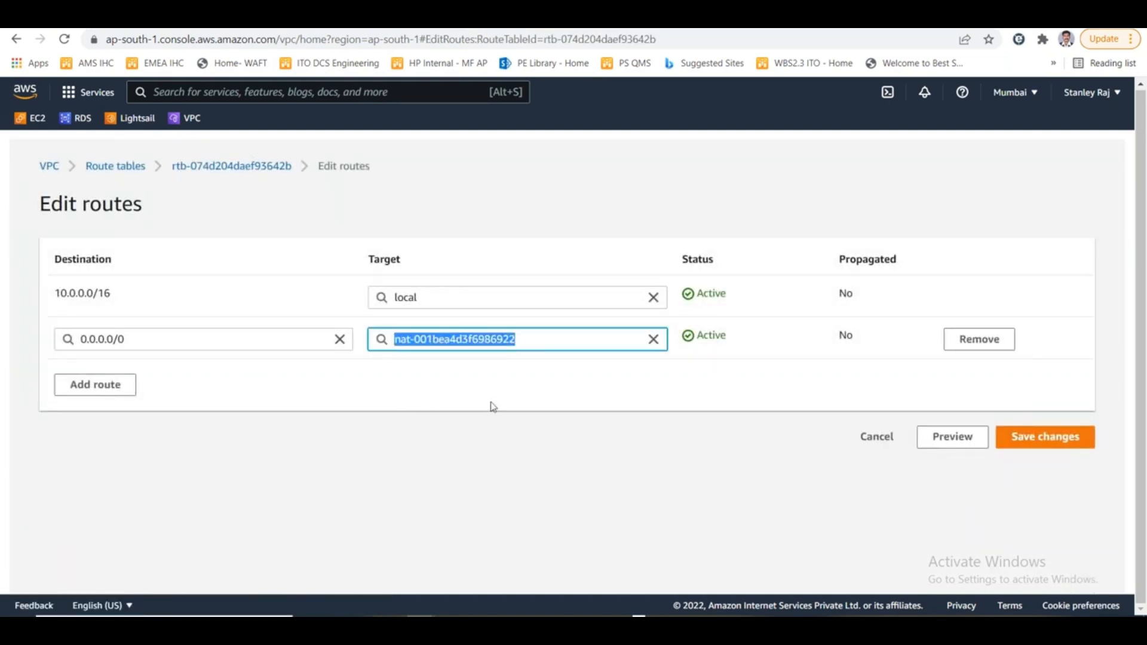
{"action": "key", "text": "BackSpace"}
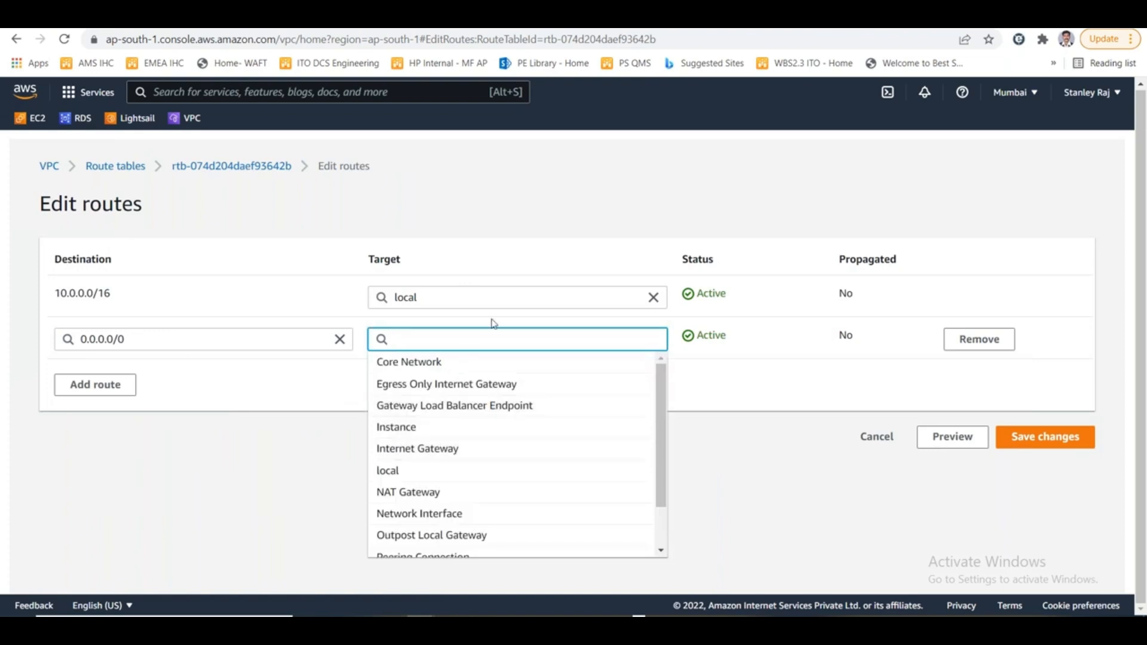
{"action": "type", "text": "i-0ffc9753740c4028e"}
{"action": "left_click", "coordinate": [424, 365]}
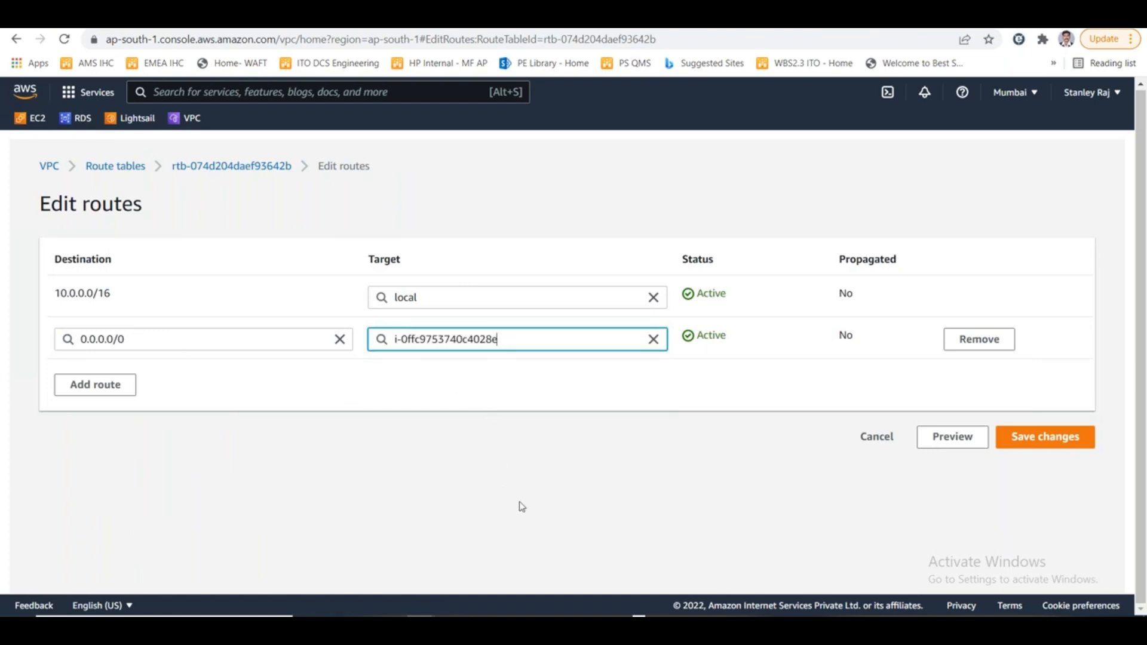
{"action": "left_click", "coordinate": [1047, 438]}
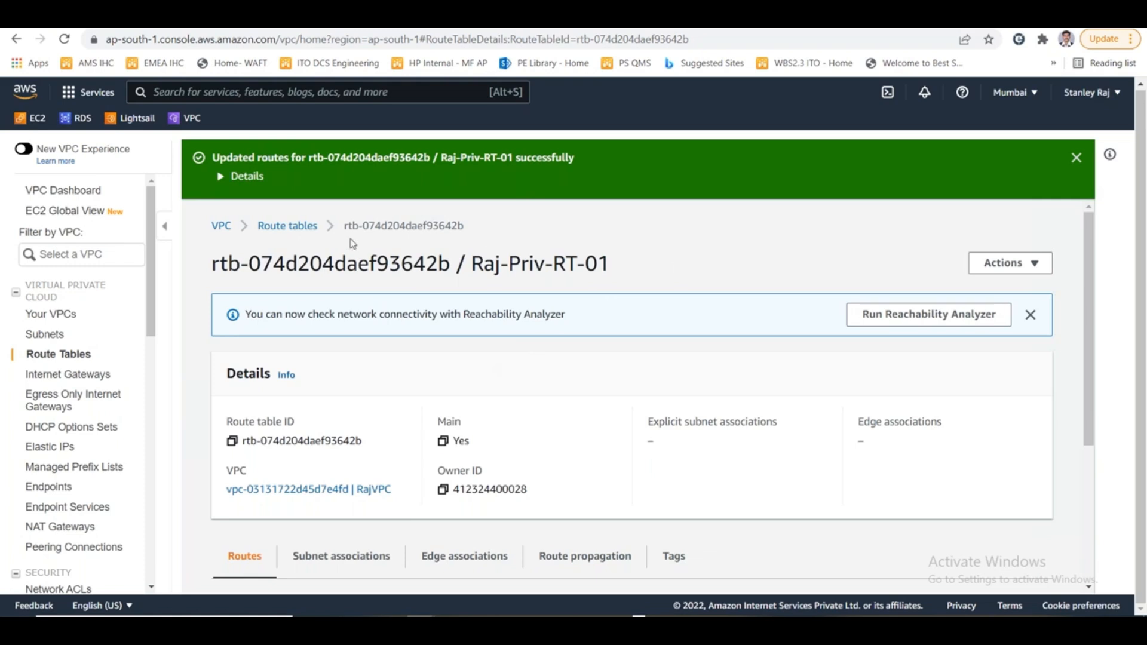
- Open the EC2 instances list, consult the NAT gateway network diagram in Paint, and return to the list
{"action": "left_click", "coordinate": [39, 128]}
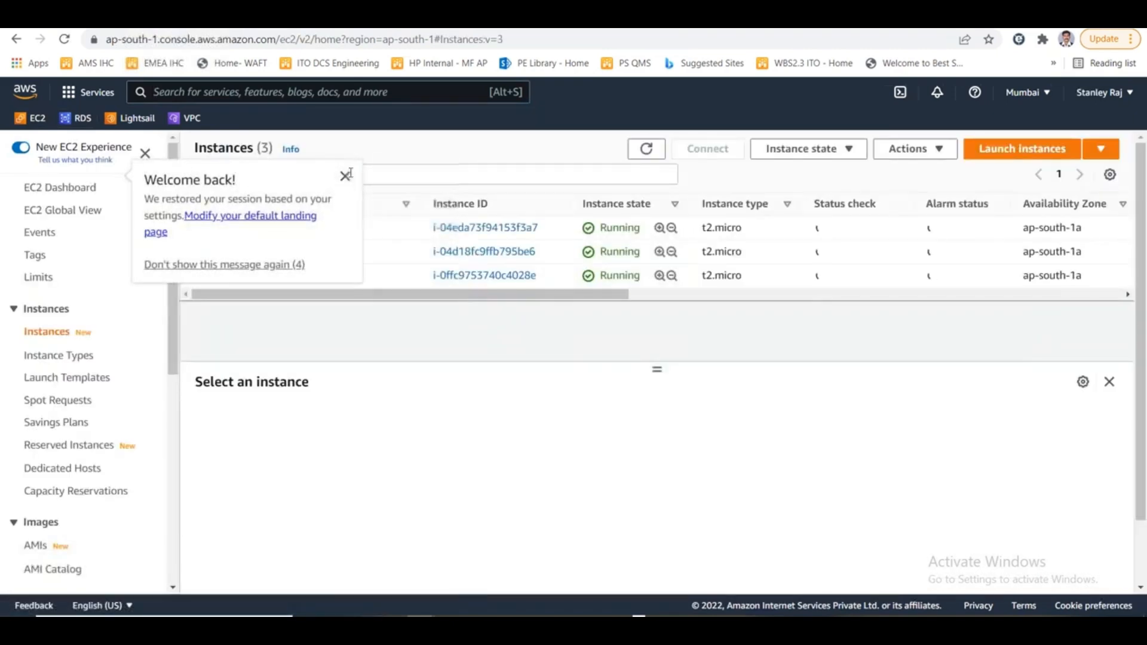
{"action": "left_click", "coordinate": [346, 175]}
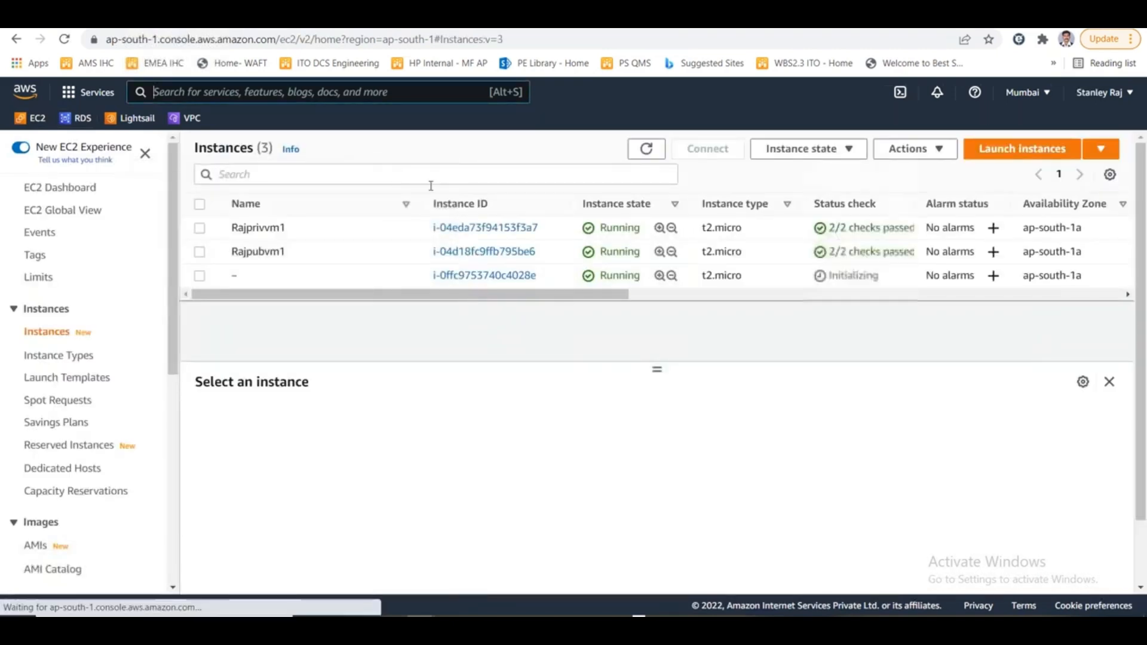
{"action": "key", "text": "alt+Tab"}
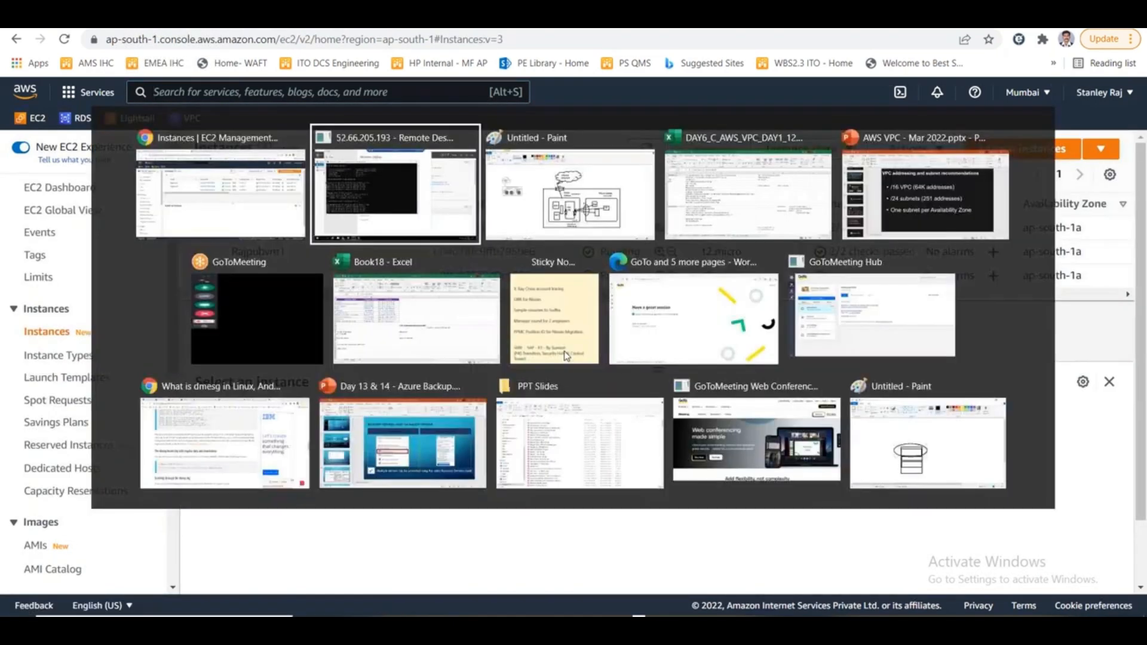
{"action": "key", "text": "alt+Tab"}
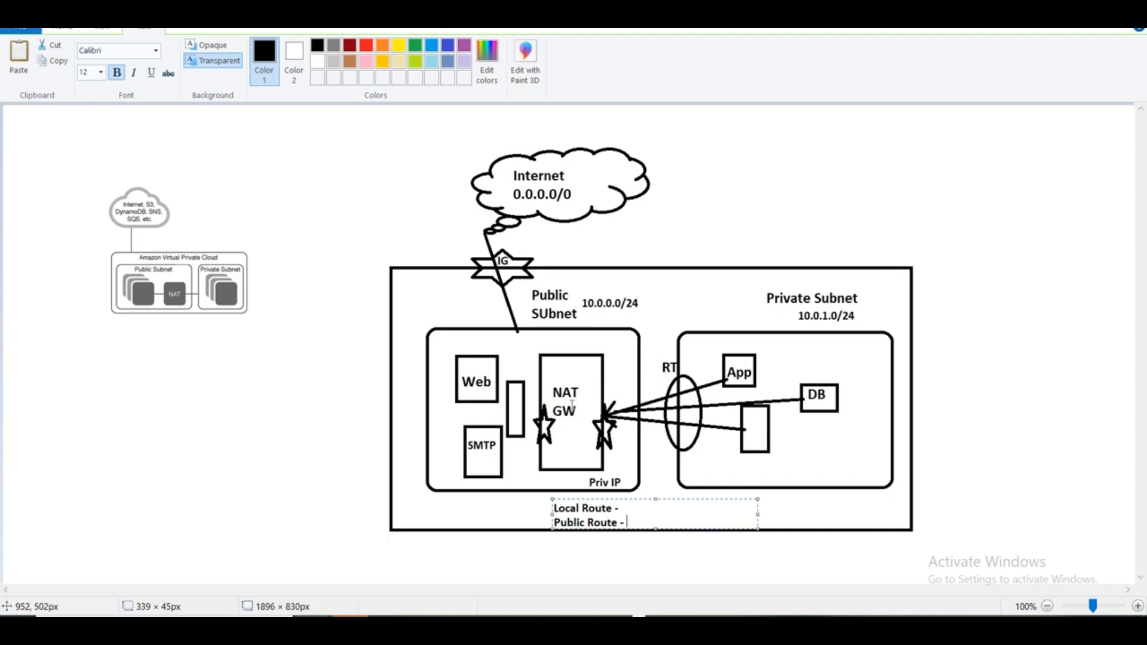
{"action": "key", "text": "alt+Tab"}
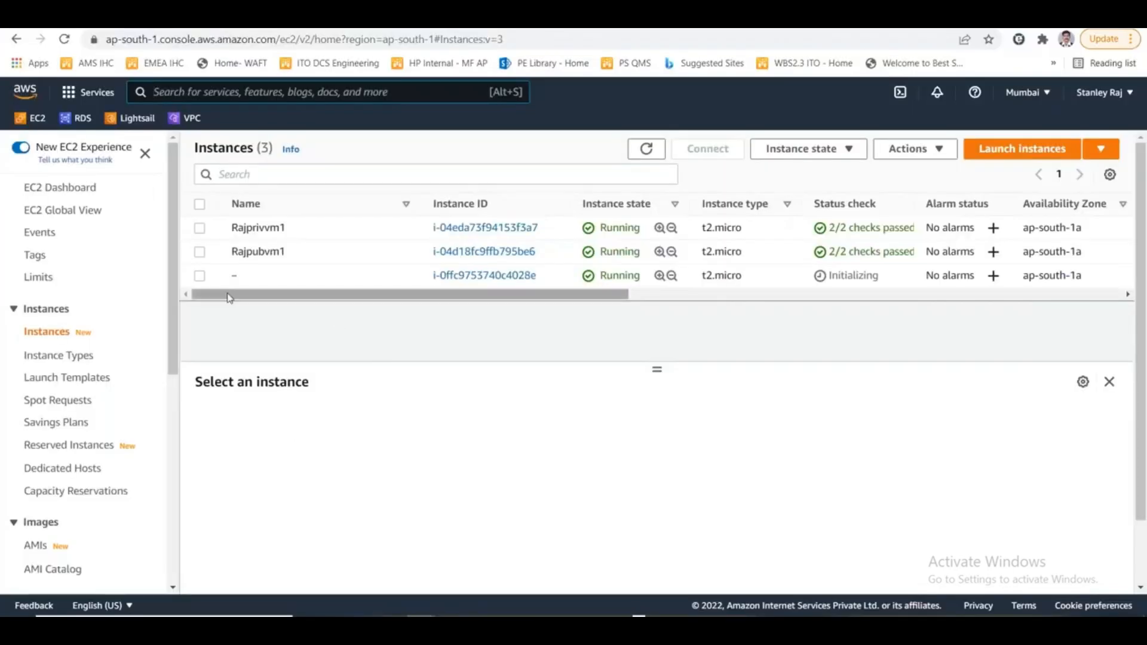
- Stop source/destination checking on instance i-0ffc9753740c4028e and save the change, consulting the NAT diagram in Paint along the way
{"action": "left_click", "coordinate": [201, 277]}
{"action": "left_click", "coordinate": [936, 154]}
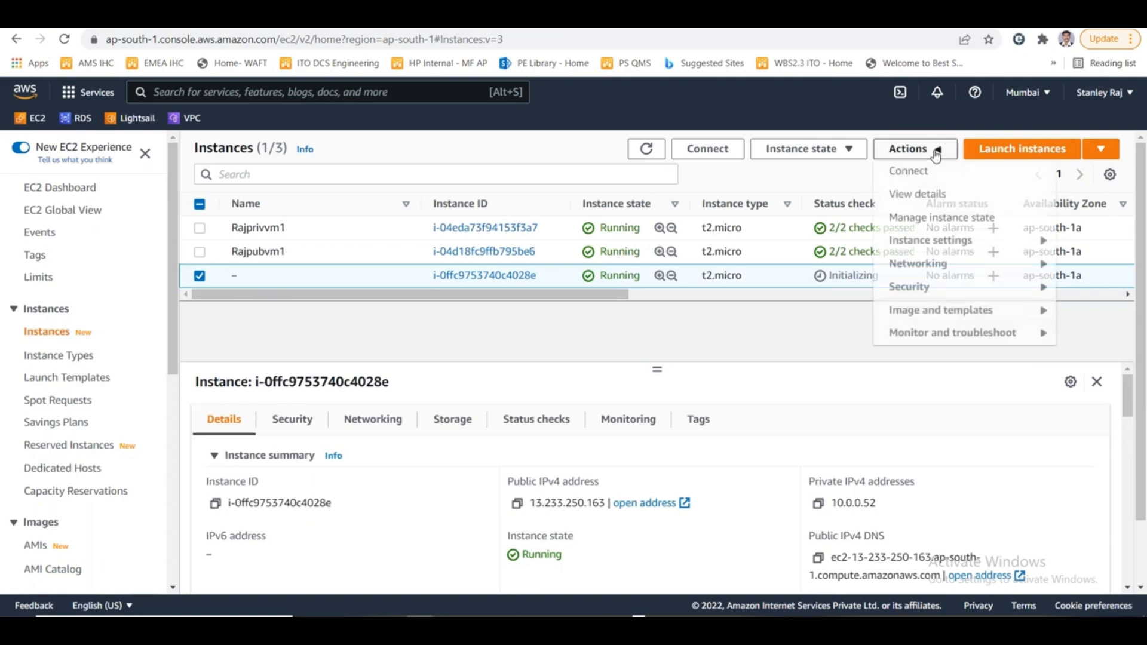
{"action": "mouse_move", "coordinate": [964, 263]}
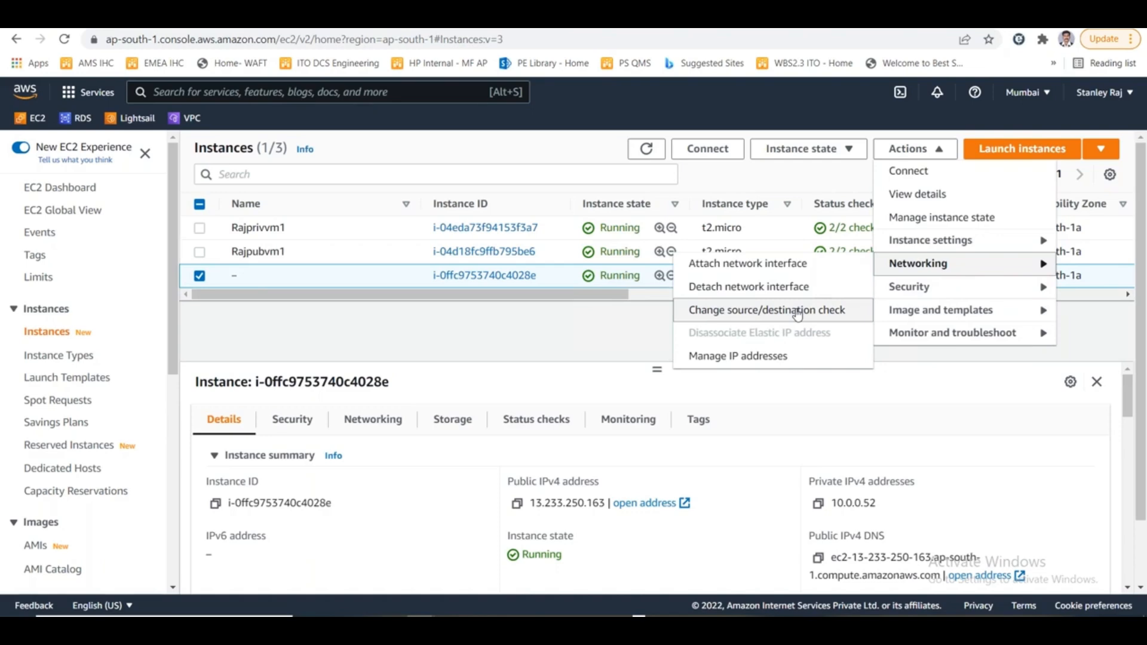
{"action": "left_click", "coordinate": [798, 311]}
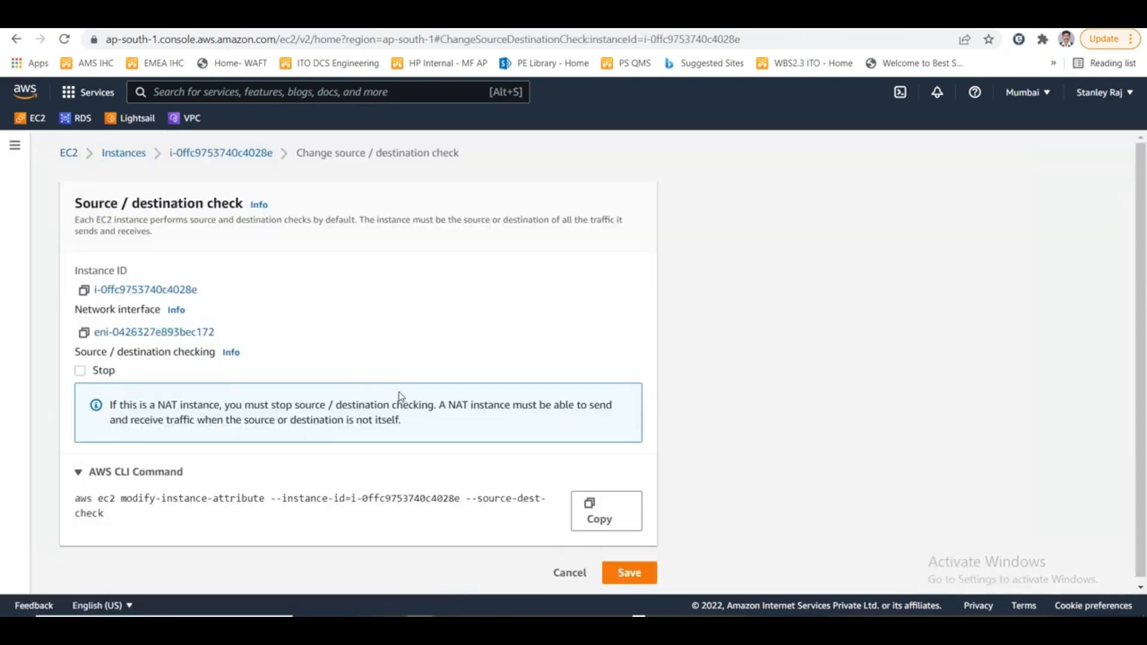
{"action": "key", "text": "alt+Tab"}
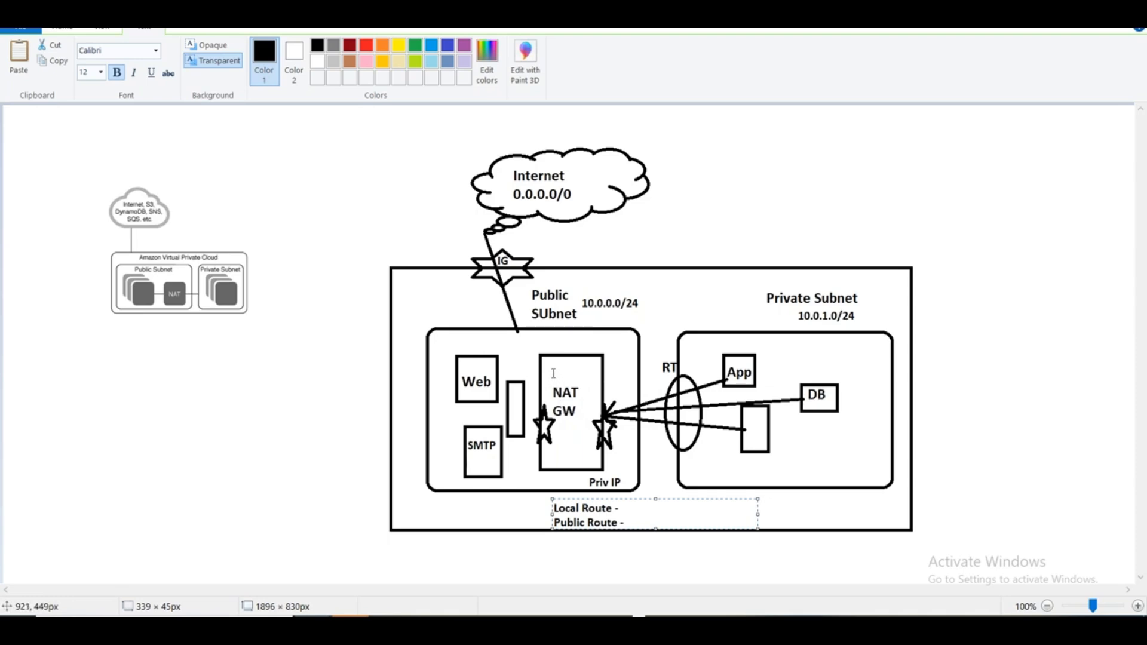
{"action": "key", "text": "alt+Tab"}
{"action": "left_click", "coordinate": [101, 372]}
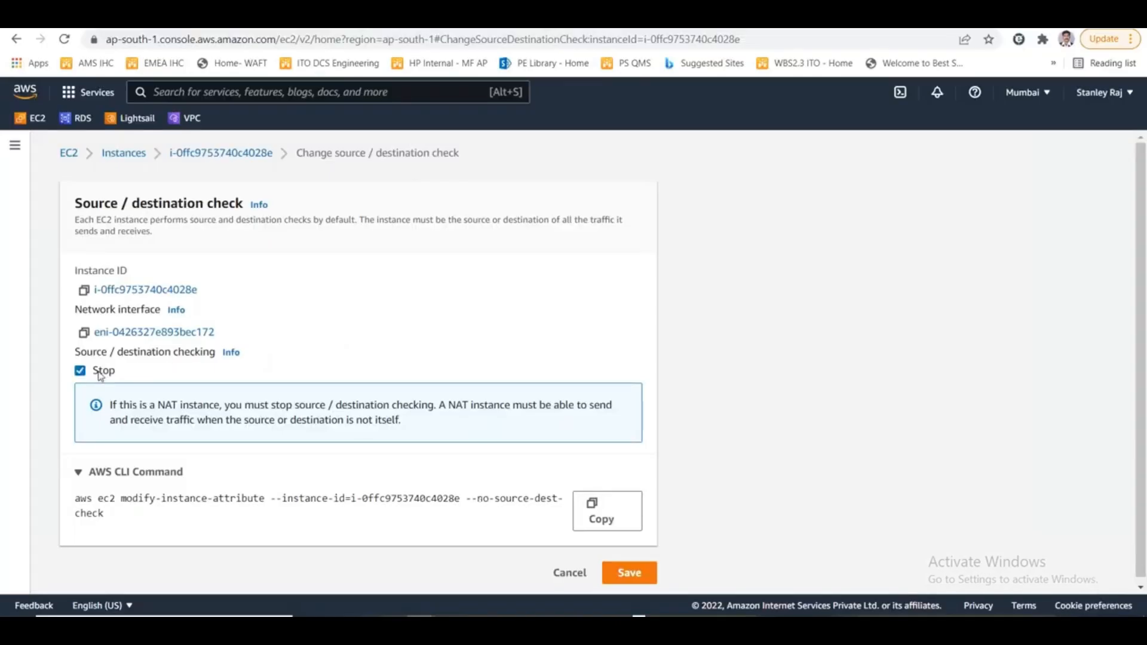
{"action": "left_click", "coordinate": [656, 569]}
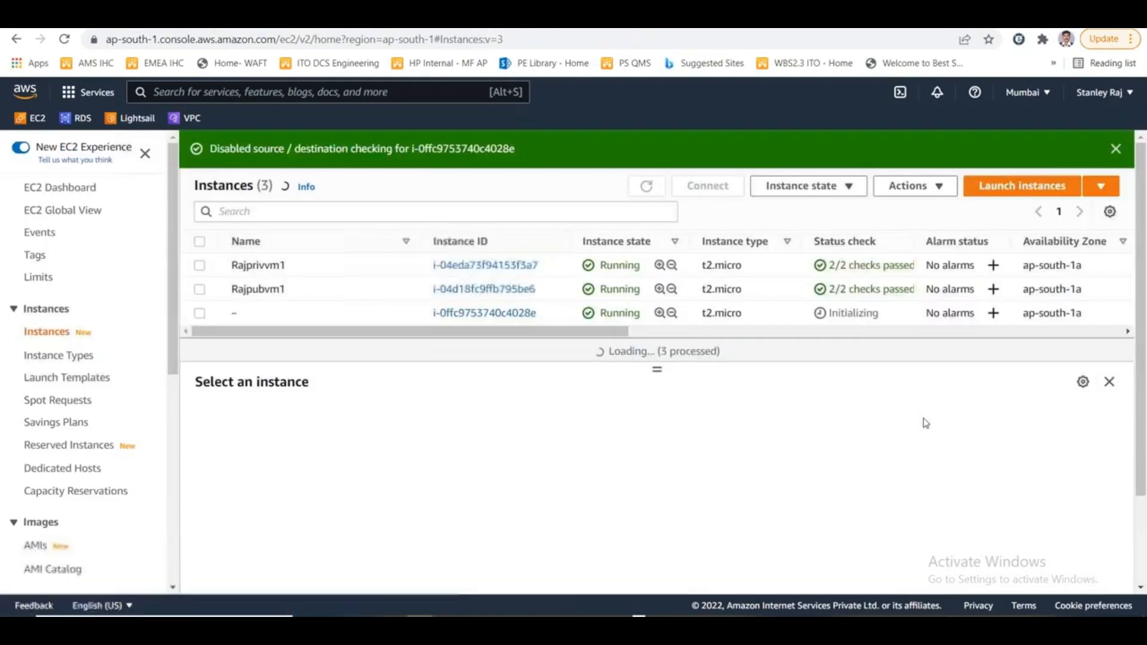
- Name the unnamed instance i-0ffc9753740c4028e rajnatinstance01 and save the name
{"action": "left_click", "coordinate": [248, 314]}
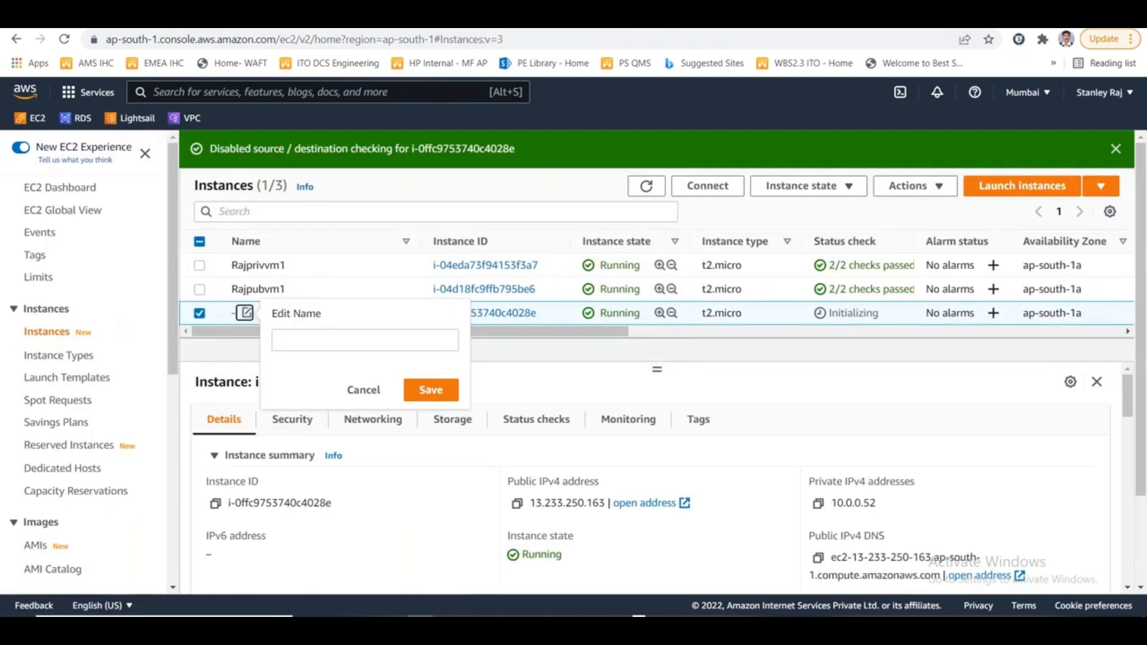
{"action": "left_click", "coordinate": [313, 344]}
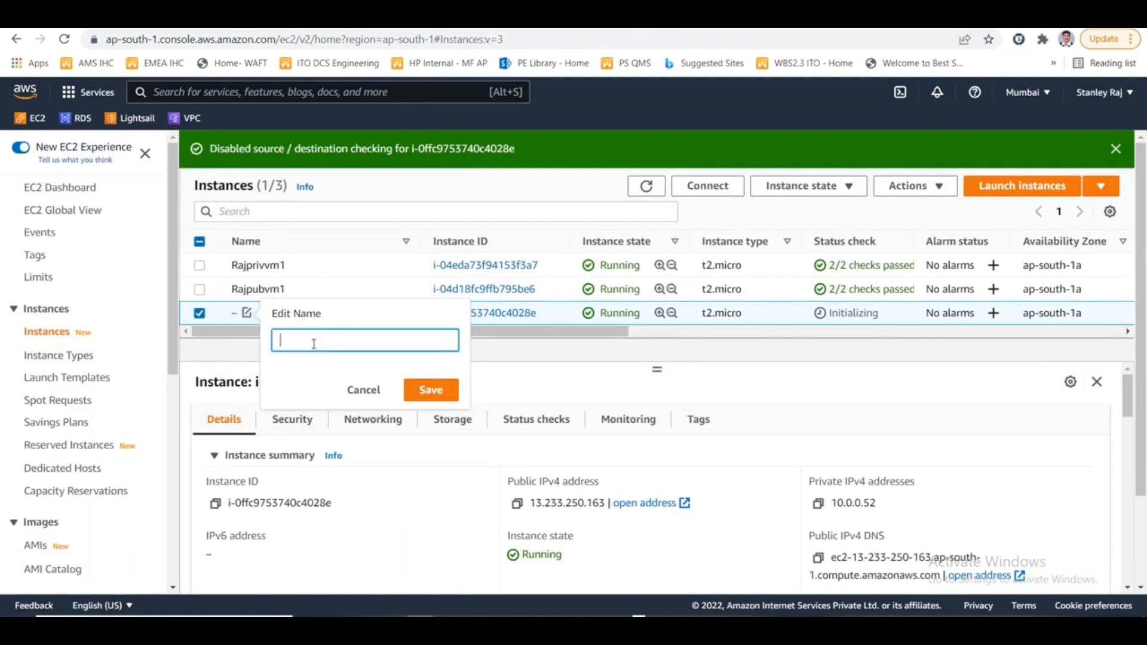
{"action": "type", "text": "R"}
{"action": "key", "text": "BackSpace"}
{"action": "type", "text": "rajnatinstance01"}
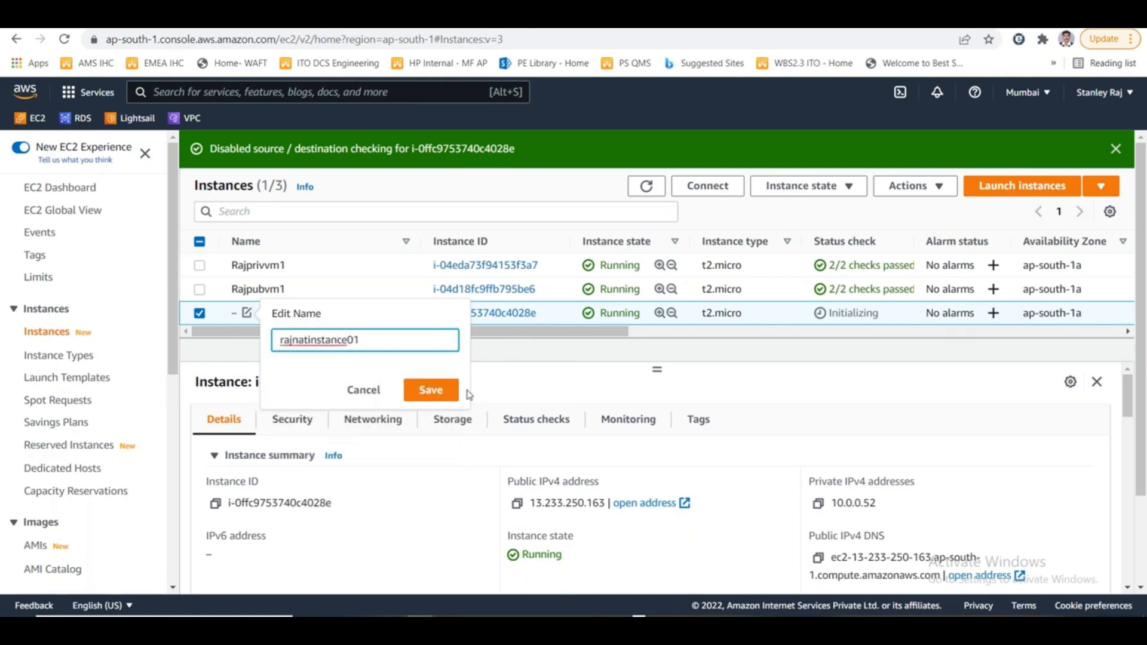
{"action": "left_click", "coordinate": [431, 389]}
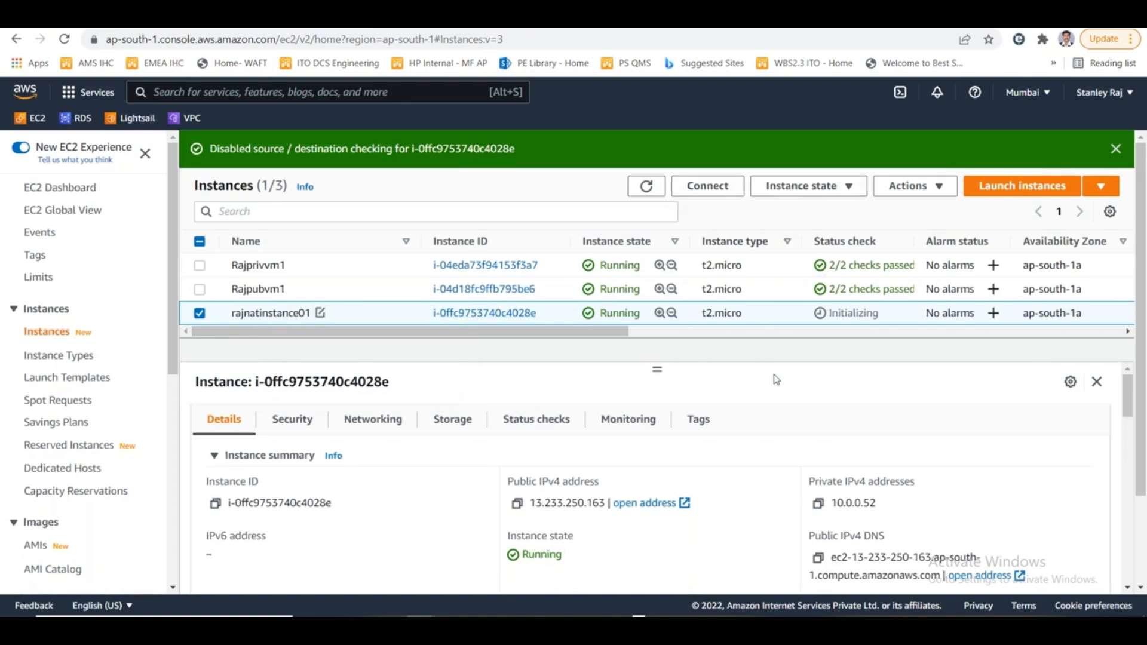
- Switch to the Remote Desktop session and check the replies of the continuous google.com ping
{"action": "key", "text": "alt+Tab"}
{"action": "key", "text": "alt+Tab"}
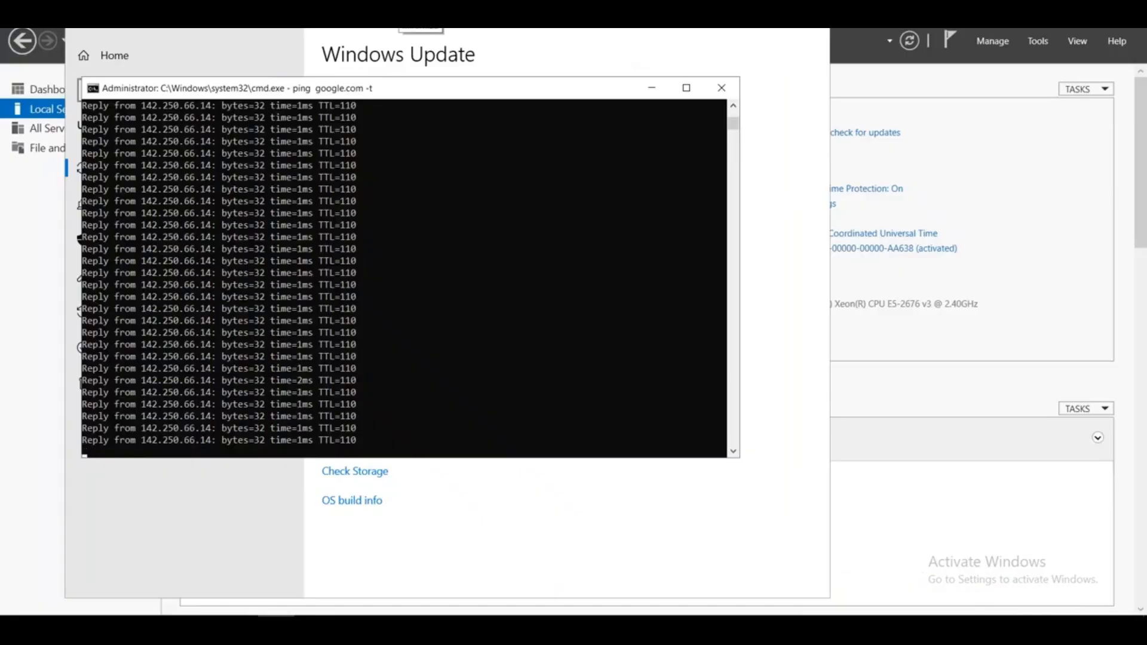
{"action": "left_click", "coordinate": [386, 311]}
{"action": "left_click", "coordinate": [542, 286]}
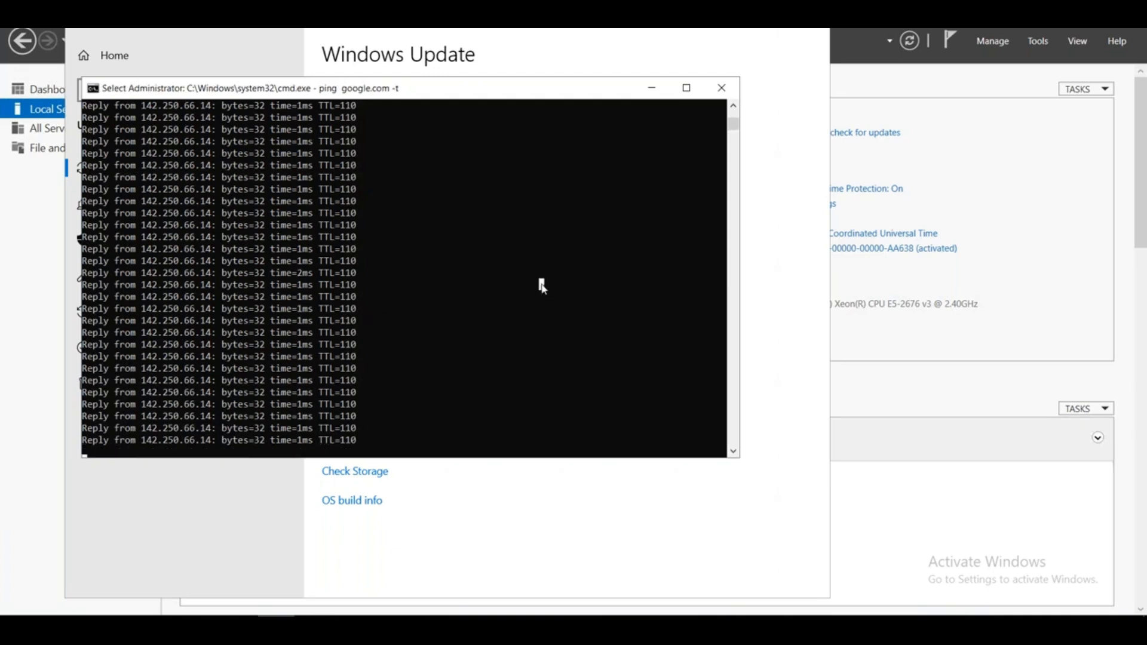
{"action": "right_click", "coordinate": [542, 286]}
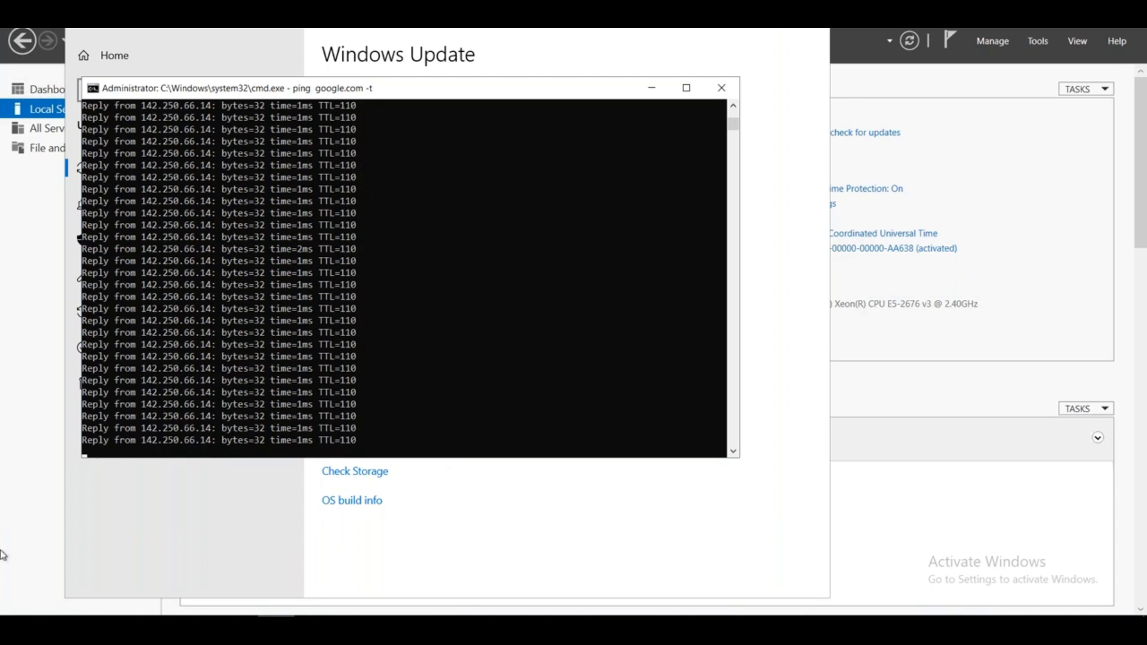
- Open a new command prompt through the Run dialog, ping google.com there, and close the old continuous ping window
{"action": "right_click", "coordinate": [17, 608]}
{"action": "left_click", "coordinate": [93, 557]}
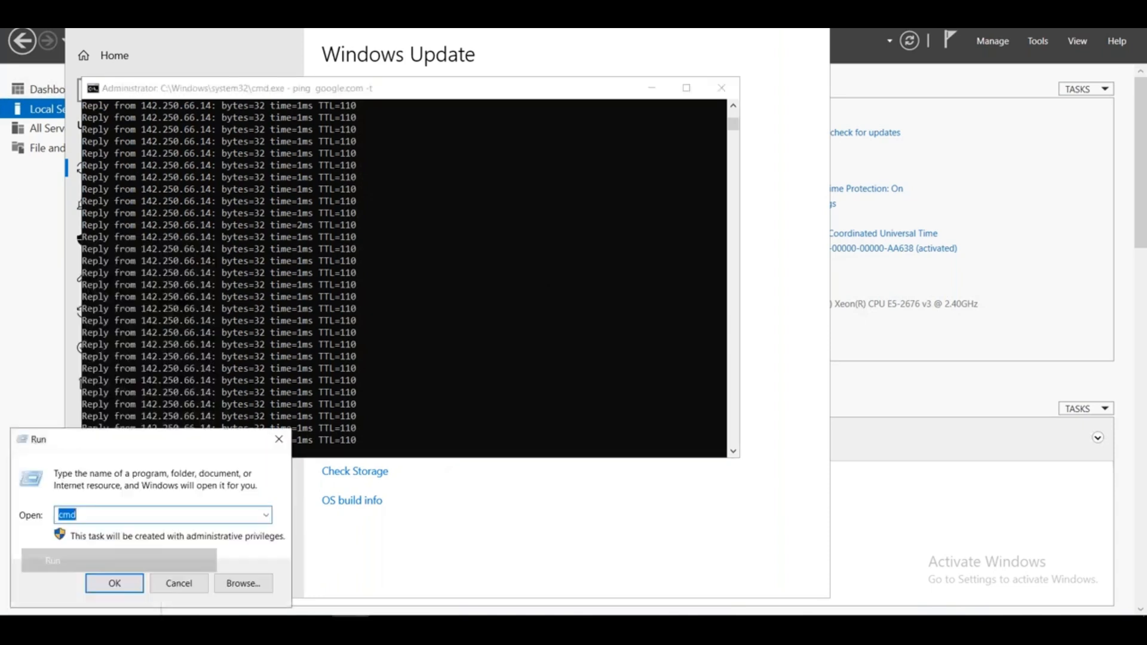
{"action": "type", "text": "cmd"}
{"action": "key", "text": "Return"}
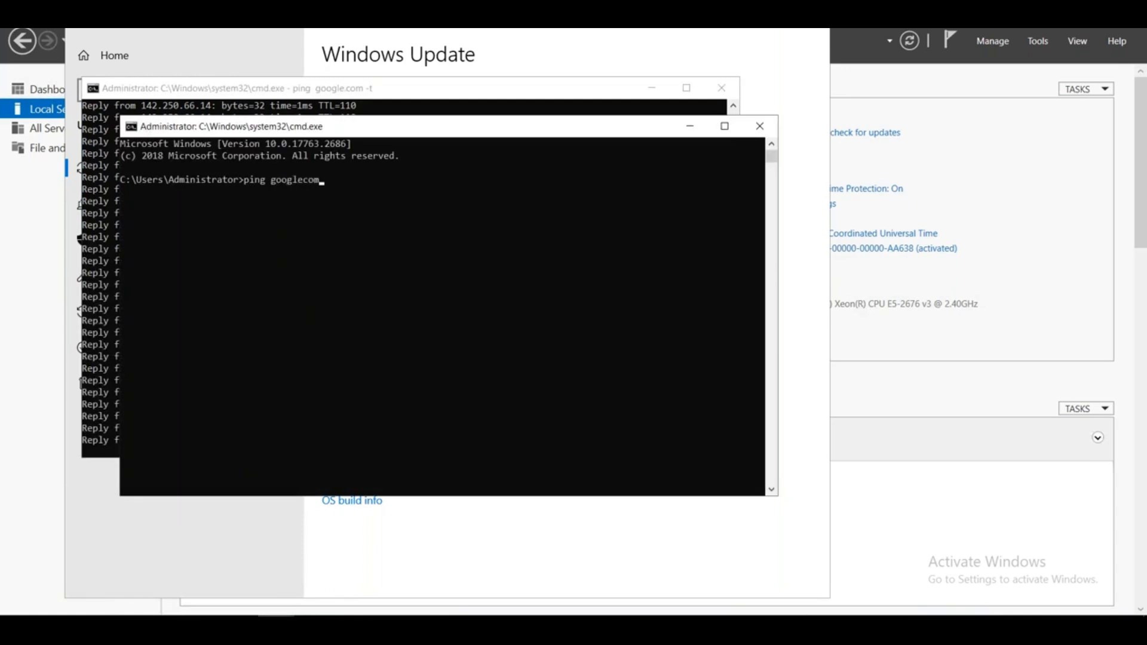
{"action": "type", "text": "ping google.com"}
{"action": "key", "text": "Return"}
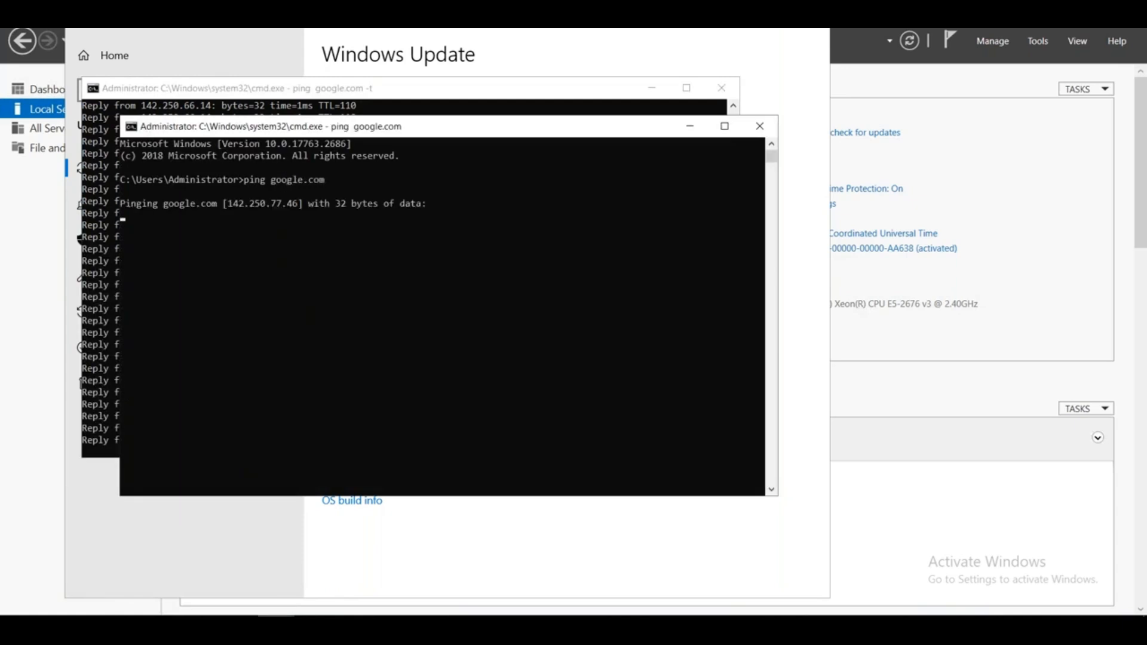
{"action": "left_click", "coordinate": [732, 90]}
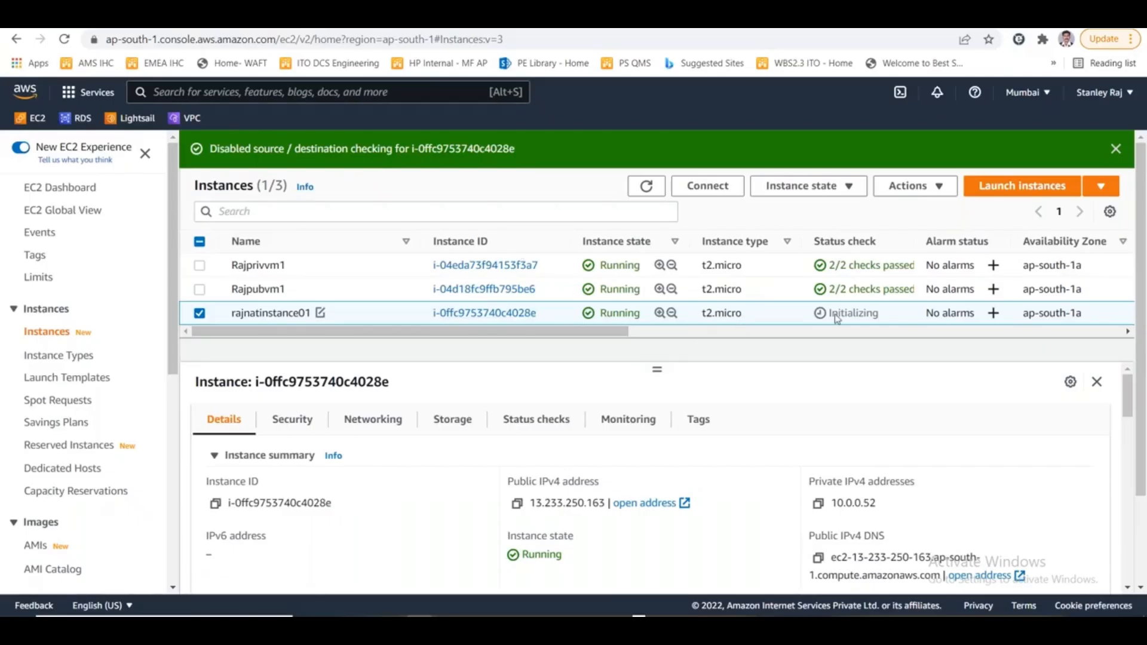
- In the EC2 instances list, check rajnatinstance01's status check and refresh the list
{"action": "double_click", "coordinate": [853, 313]}
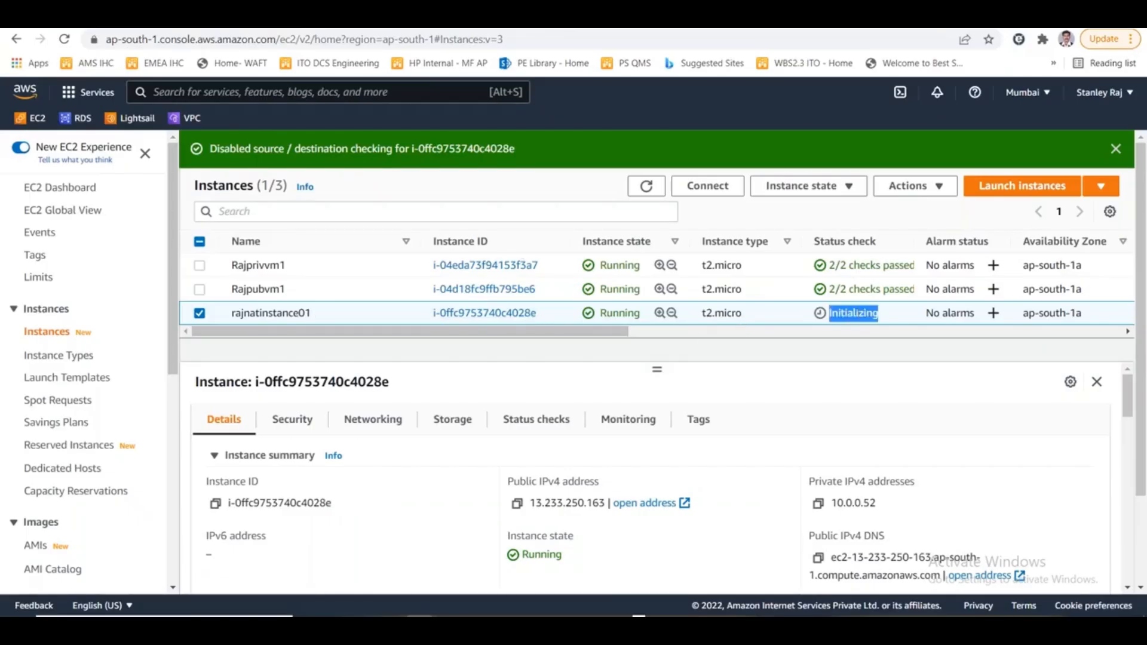
{"action": "left_click", "coordinate": [646, 186]}
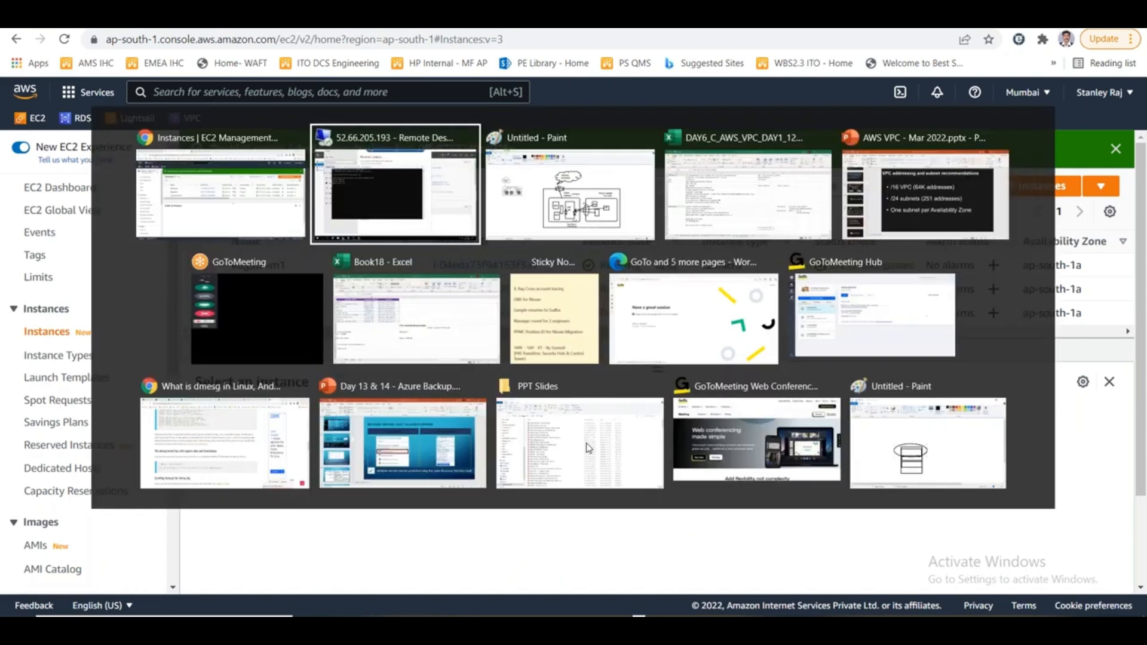
- Switch to the Excel notes and review the NAT Instance, Physical appliance and Bastion role / Jump server entries
{"action": "key", "text": "alt+Tab"}
{"action": "key", "text": "alt+Tab"}
{"action": "key", "text": "alt+Tab"}
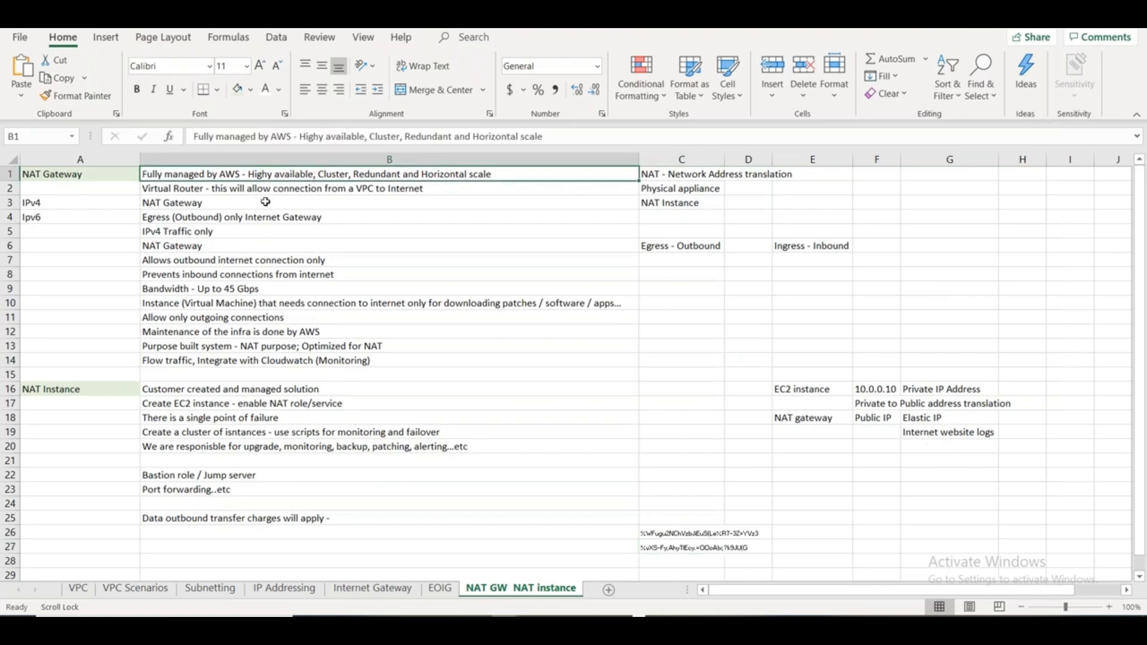
{"action": "left_click", "coordinate": [97, 388]}
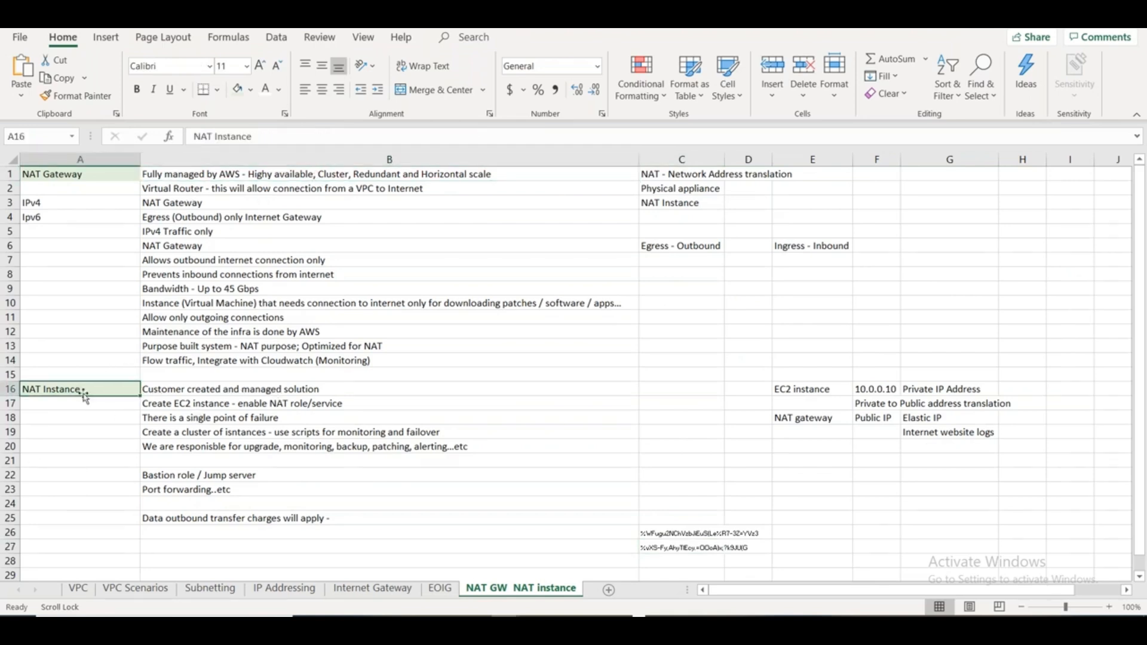
{"action": "left_click", "coordinate": [688, 190]}
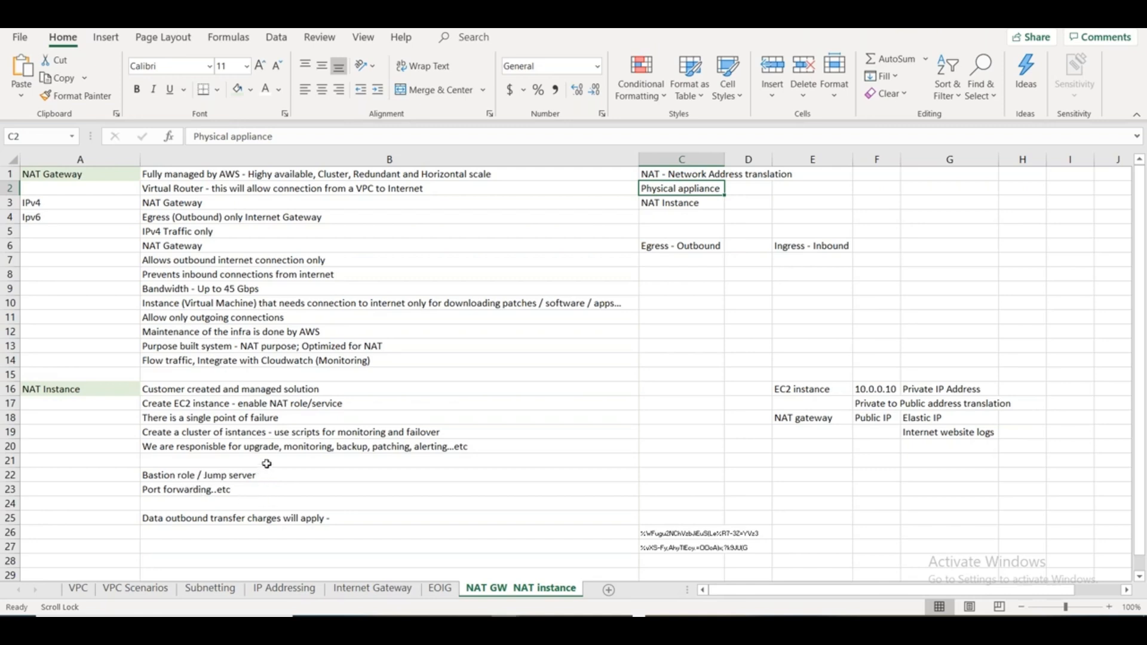
{"action": "left_click", "coordinate": [63, 392]}
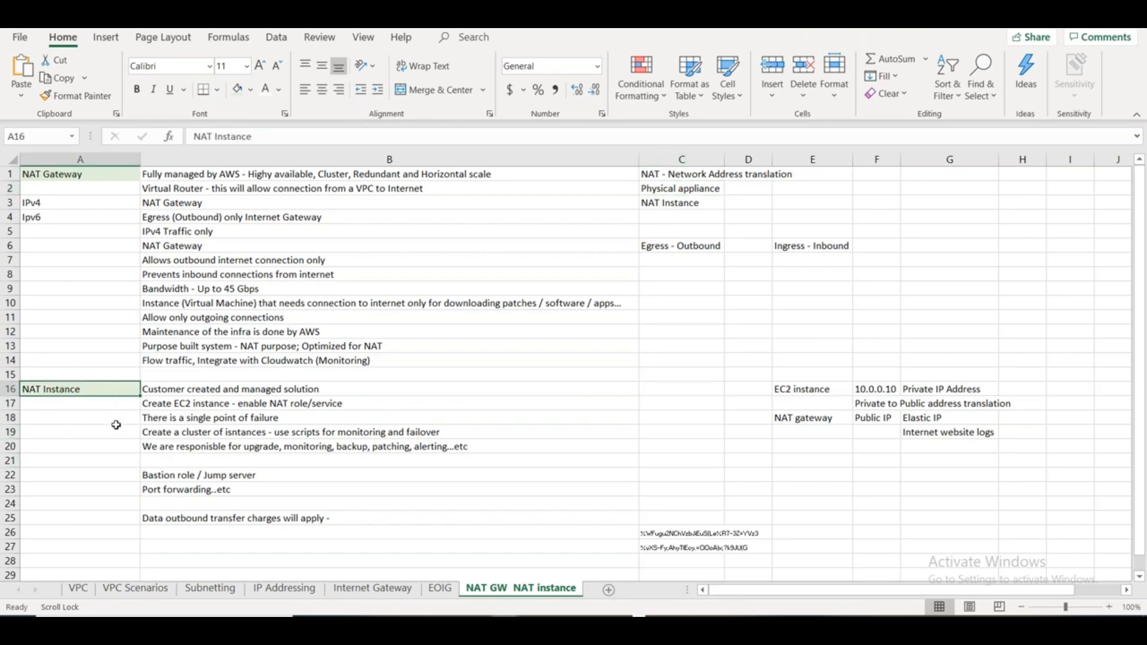
{"action": "left_click", "coordinate": [180, 475]}
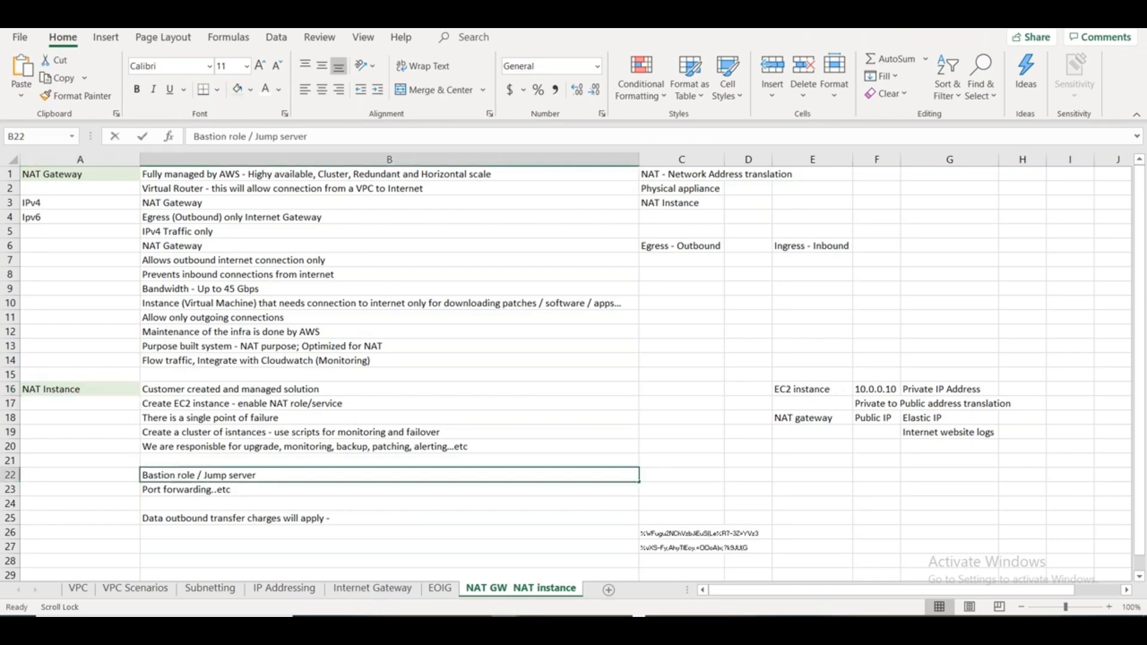
{"action": "double_click", "coordinate": [177, 475]}
{"action": "double_click", "coordinate": [216, 475]}
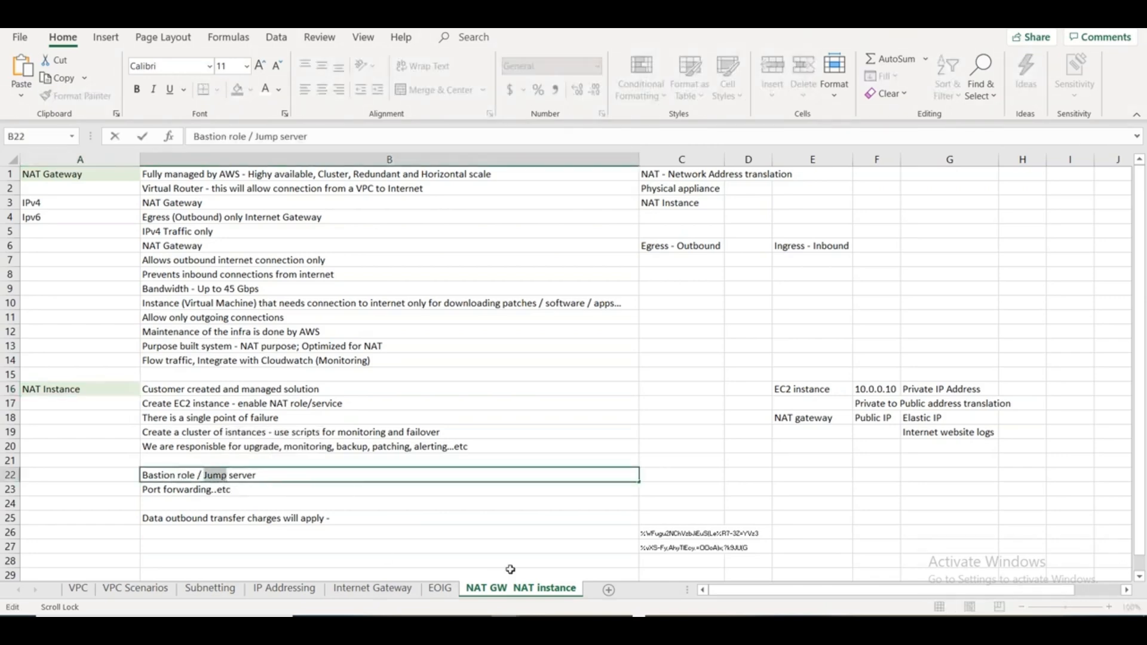
- Return to the AWS console and open the VPC dashboard
{"action": "key", "text": "alt+Tab"}
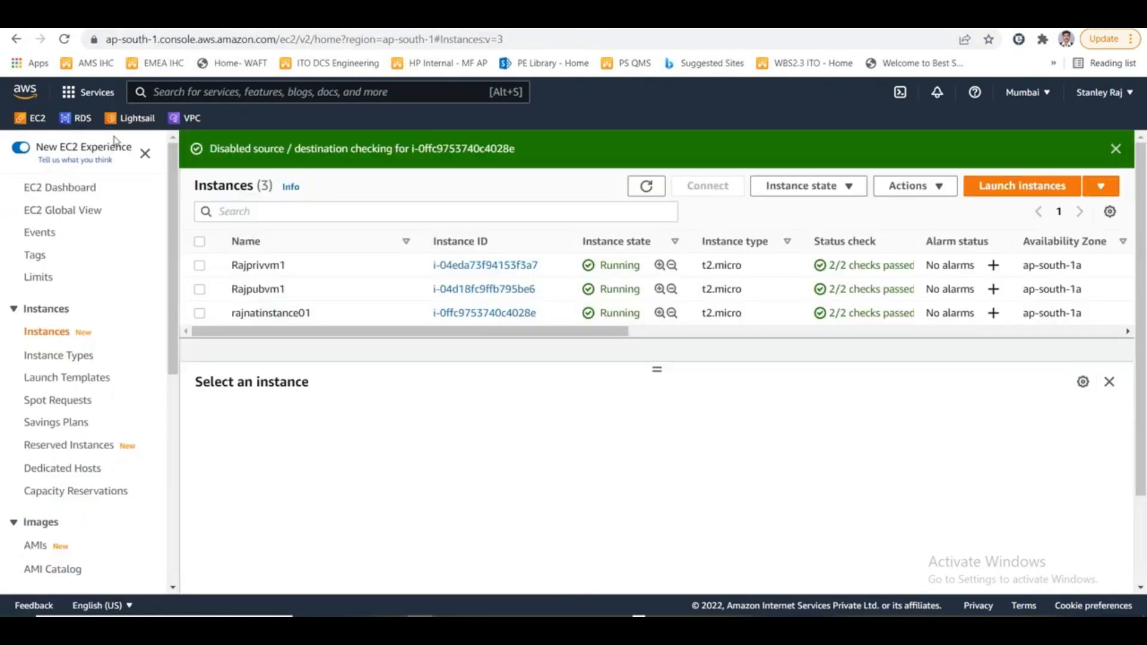
{"action": "left_click", "coordinate": [188, 118]}
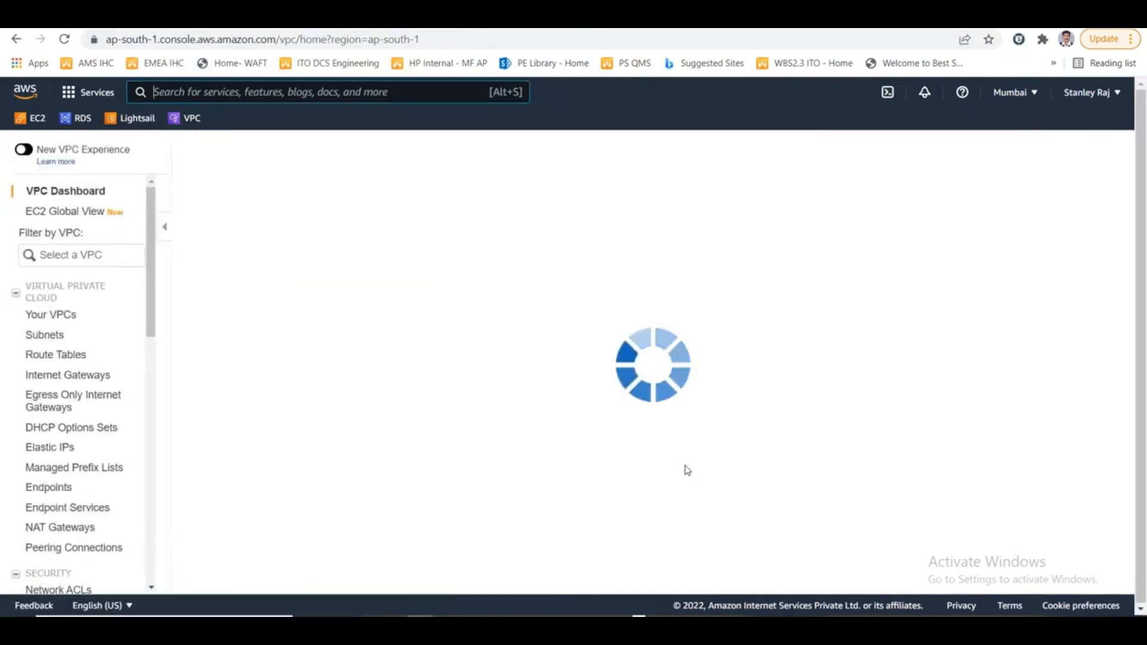
- In the Excel notes, enter "Charges for the NAT instance (EC2 instance)" in cell B21 and revisit the data outbound transfer charges note
{"action": "key", "text": "alt+Tab"}
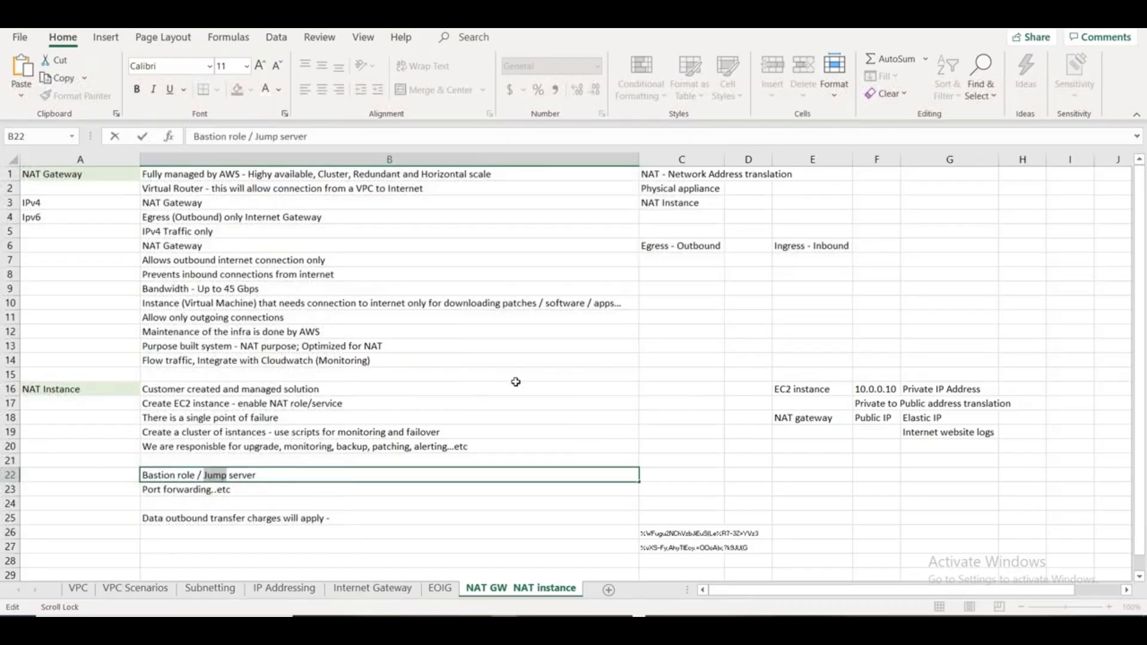
{"action": "left_click", "coordinate": [263, 461]}
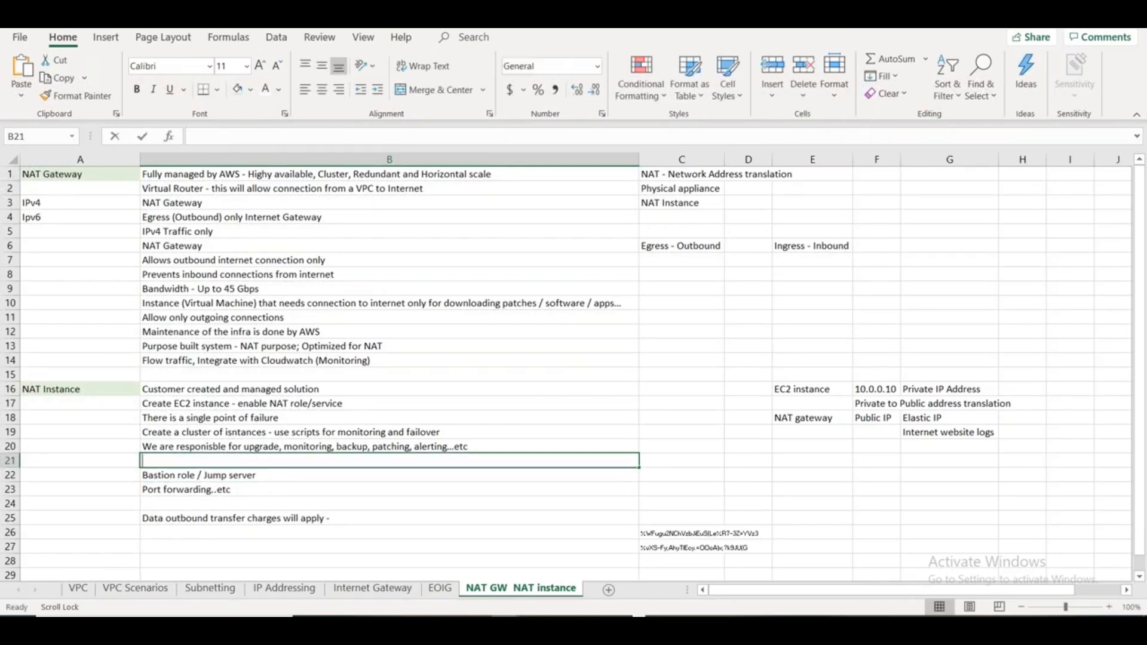
{"action": "type", "text": "Charges fo"}
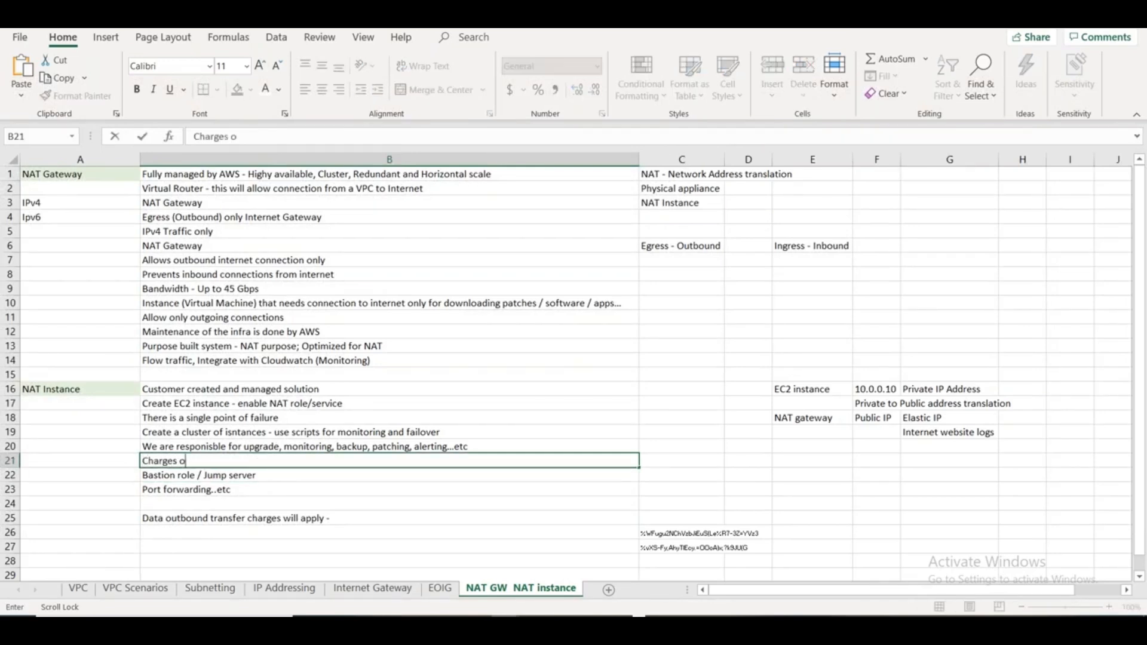
{"action": "type", "text": "r the NAT inst"}
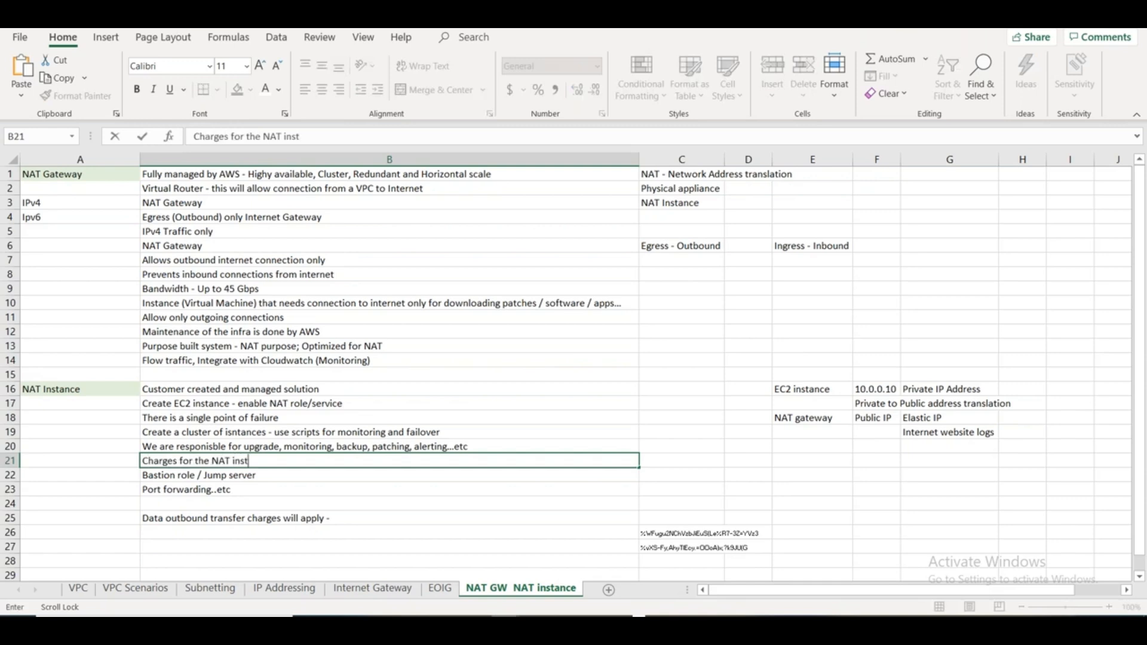
{"action": "type", "text": "ance (EC2 instance"}
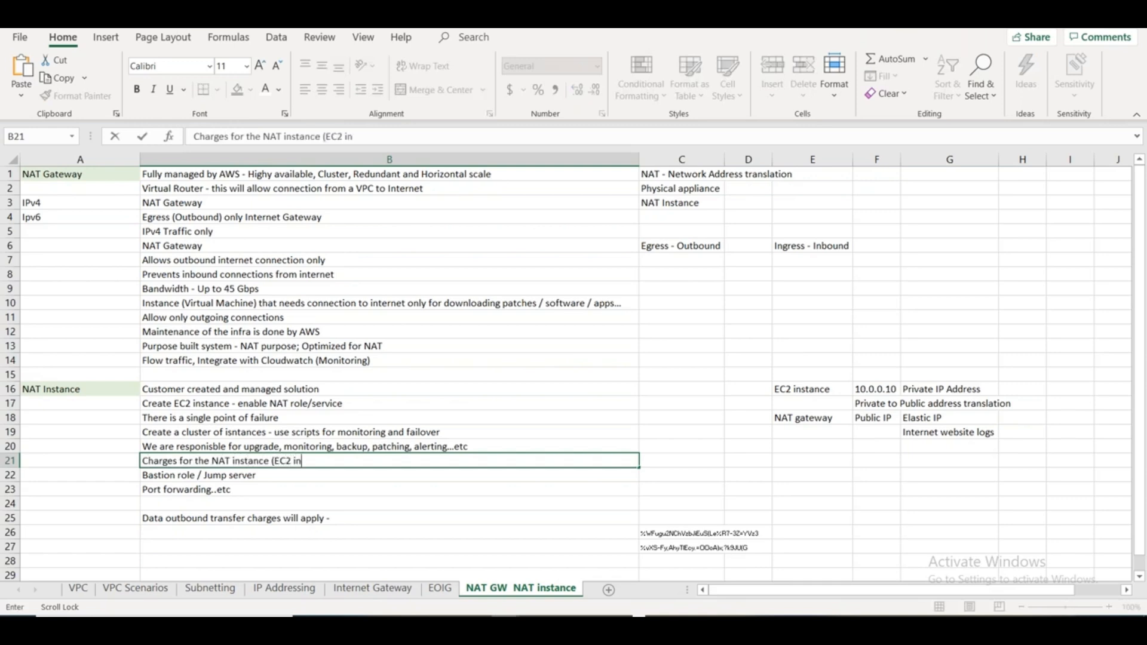
{"action": "double_click", "coordinate": [201, 519]}
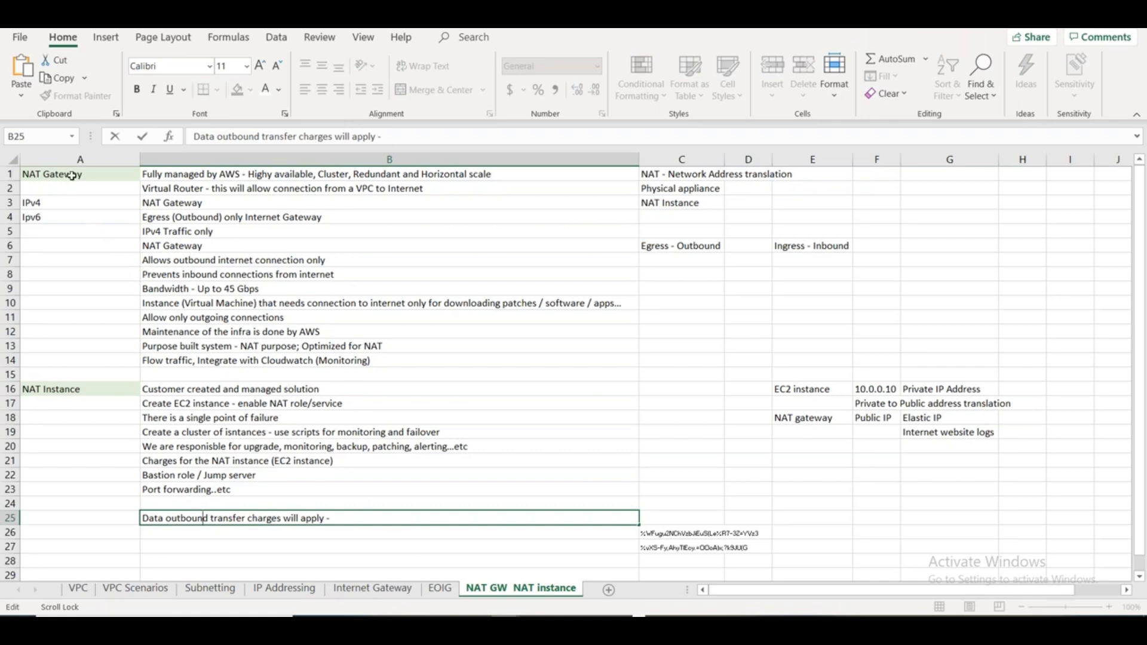
{"action": "left_click", "coordinate": [72, 174]}
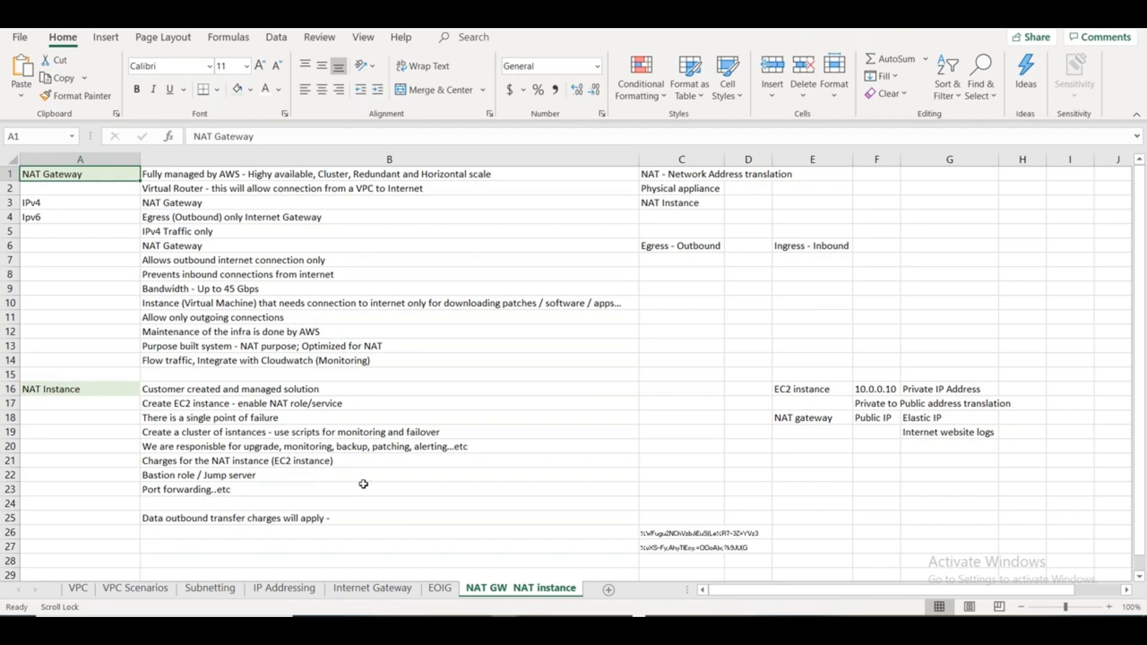
{"action": "key", "text": "alt+Tab"}
{"action": "key", "text": "alt+shift+Tab"}
{"action": "key", "text": "XF86AudioRaiseVolume"}
{"action": "key", "text": "XF86AudioLowerVolume"}
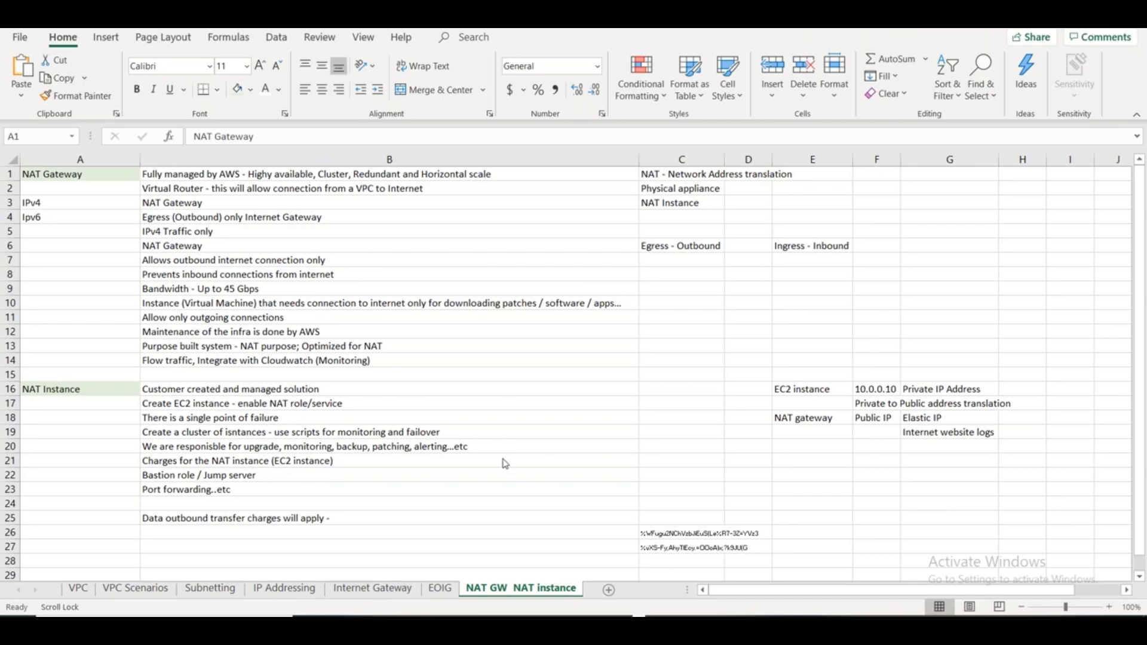
- Switch to the Paint network diagram and draw a curve about 401 × 75 px, arching from the Web box to the App box
{"action": "key", "text": "alt+Tab"}
{"action": "key", "text": "alt+Tab"}
{"action": "key", "text": "alt+Tab"}
{"action": "key", "text": "alt+Tab"}
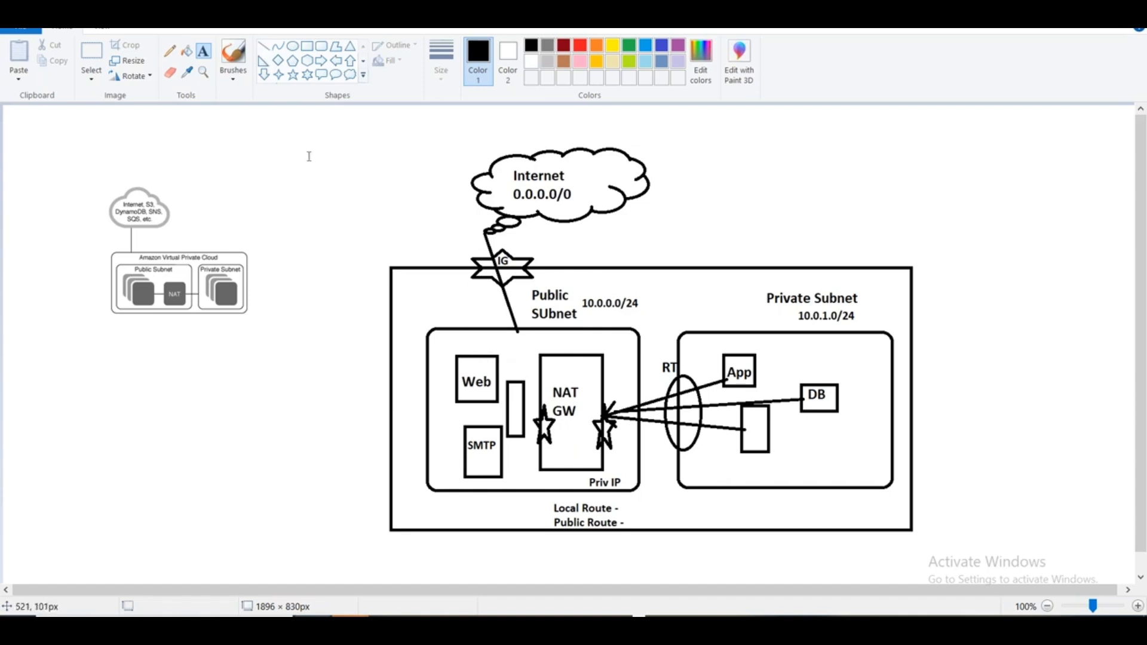
{"action": "left_click", "coordinate": [278, 46]}
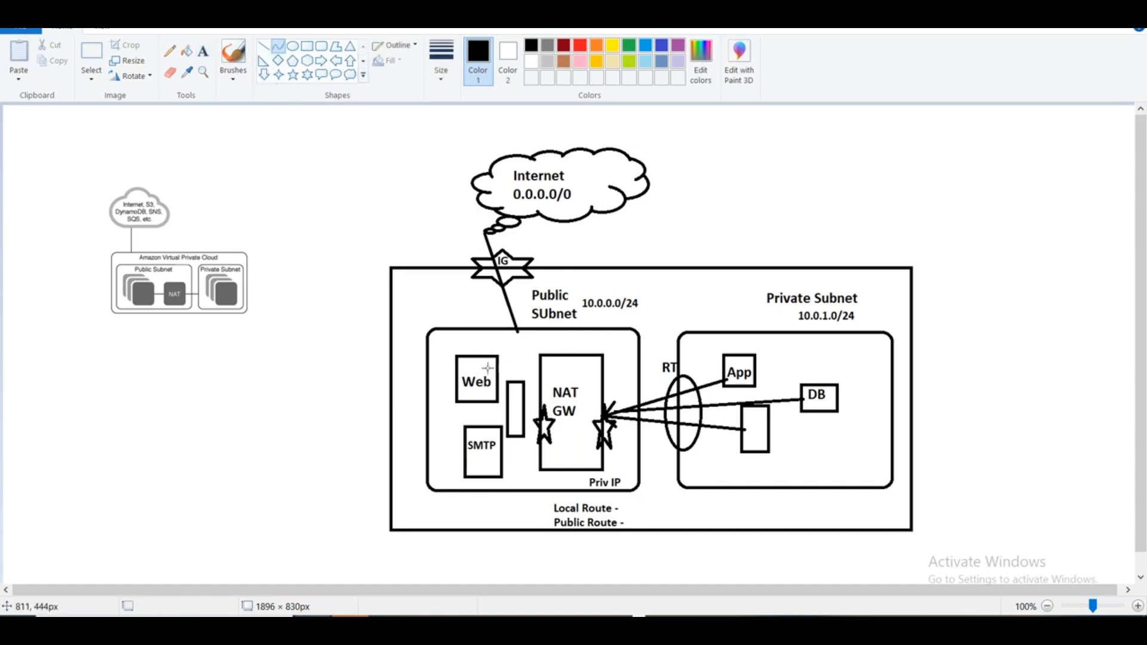
{"action": "left_click_drag", "start_coordinate": [487, 363], "coordinate": [725, 357]}
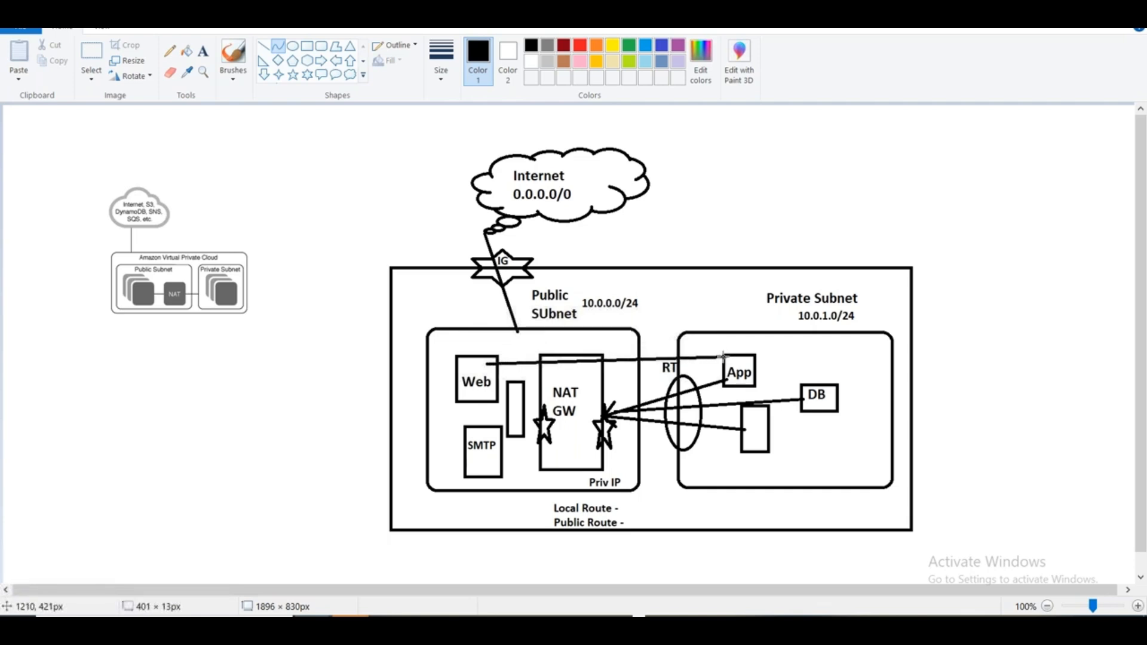
{"action": "left_click_drag", "start_coordinate": [621, 360], "coordinate": [625, 320]}
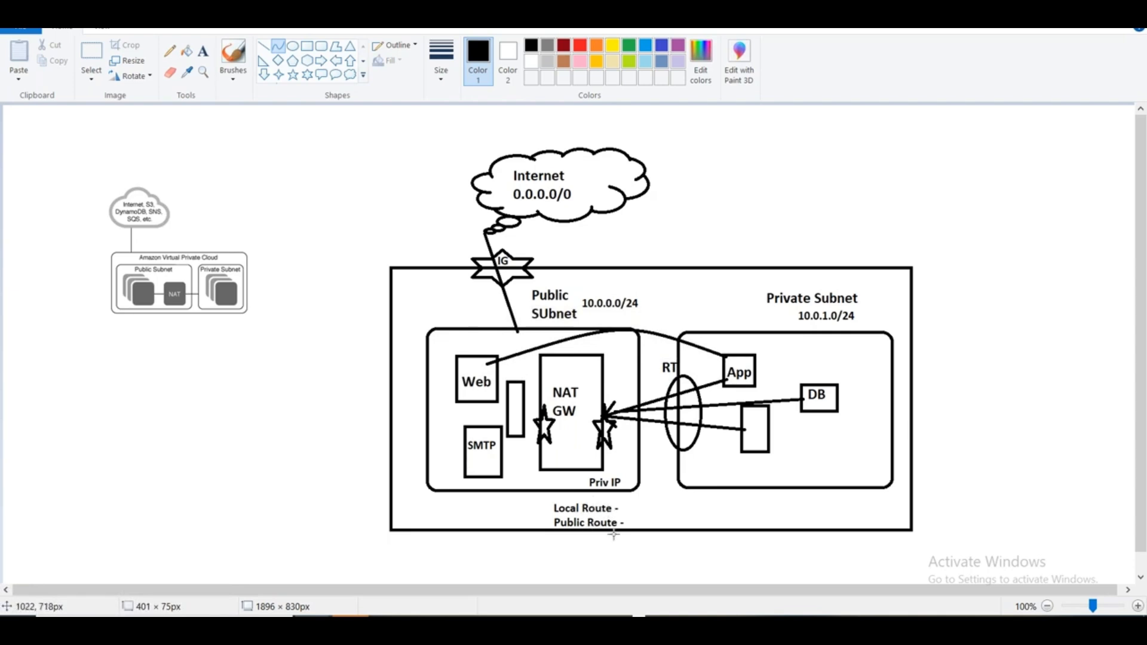
- Switch to the AWS VPC console and display the routes of the Raj-Pub-RT-01 route table
{"action": "key", "text": "alt+Tab"}
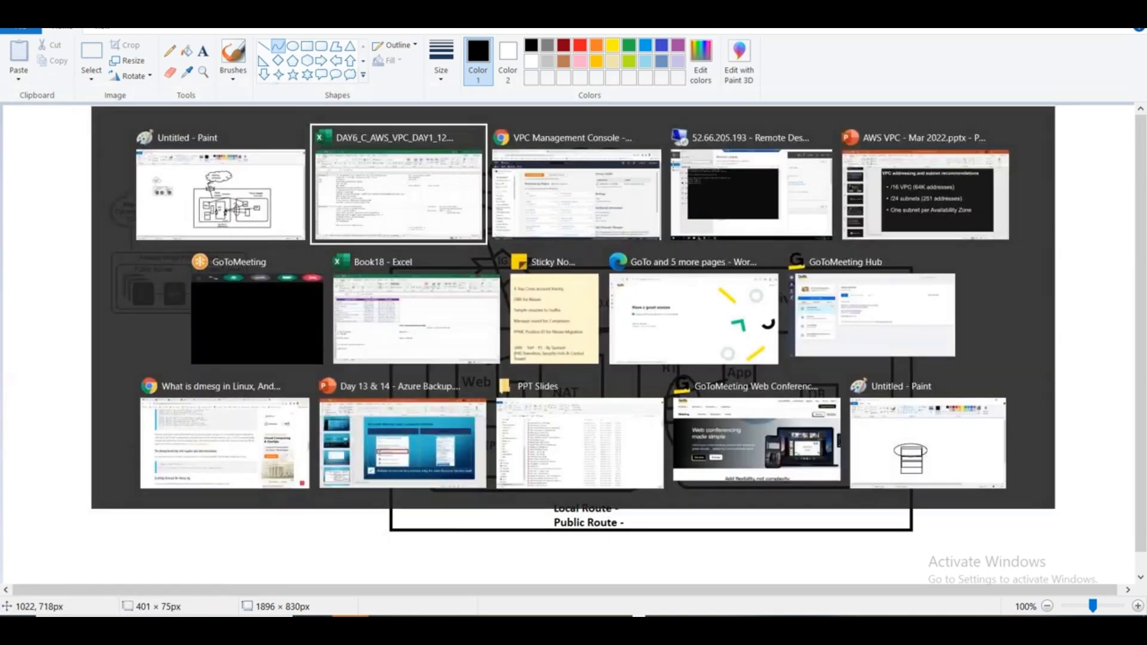
{"action": "key", "text": "alt+Tab"}
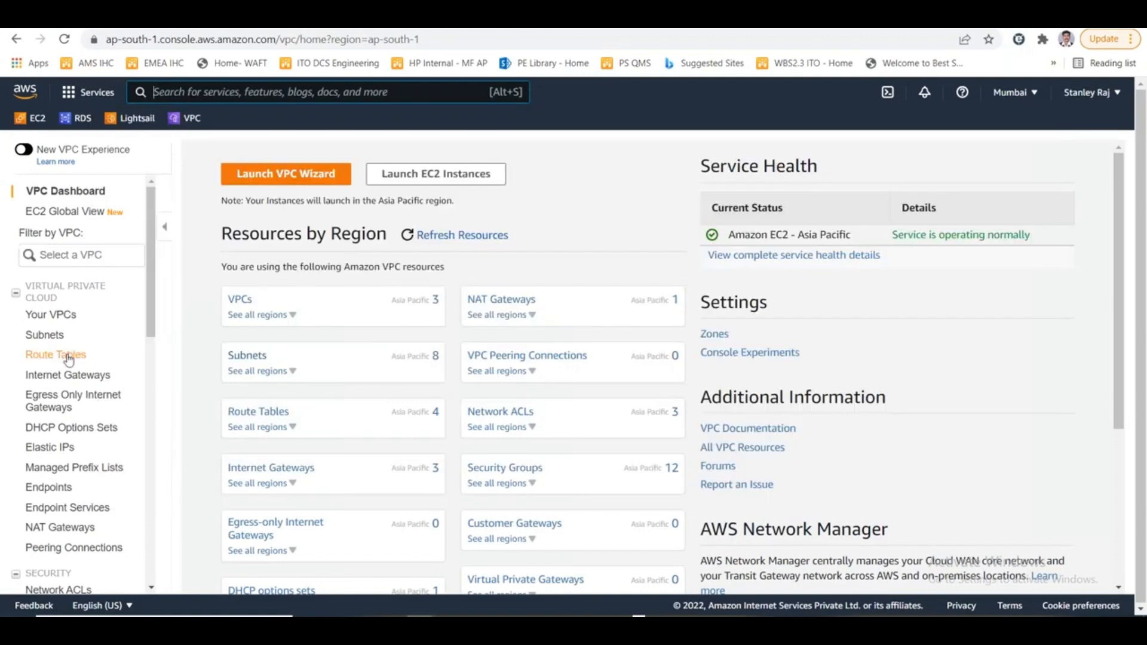
{"action": "left_click", "coordinate": [64, 354]}
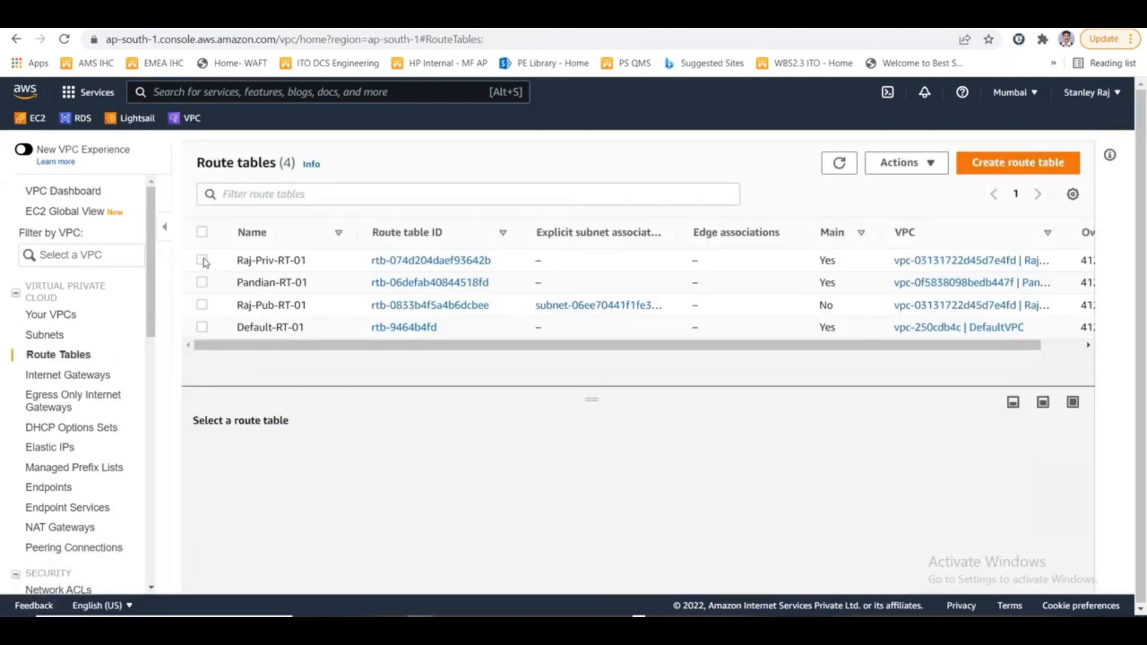
{"action": "left_click", "coordinate": [202, 305]}
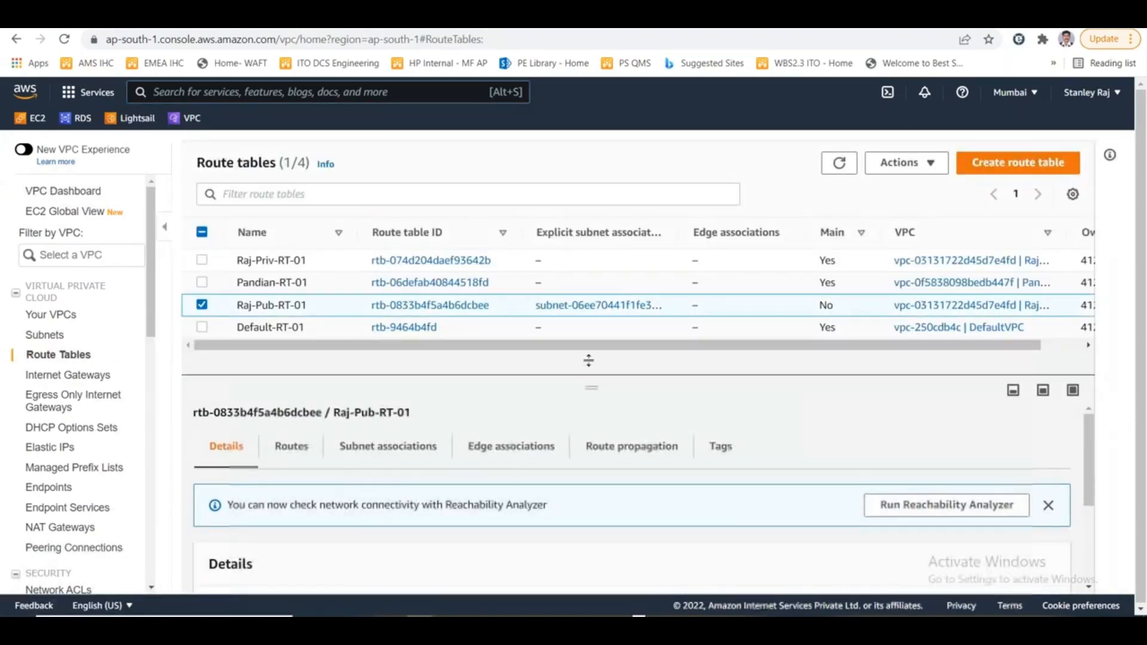
{"action": "left_click_drag", "start_coordinate": [588, 361], "coordinate": [589, 281]}
{"action": "left_click", "coordinate": [291, 366]}
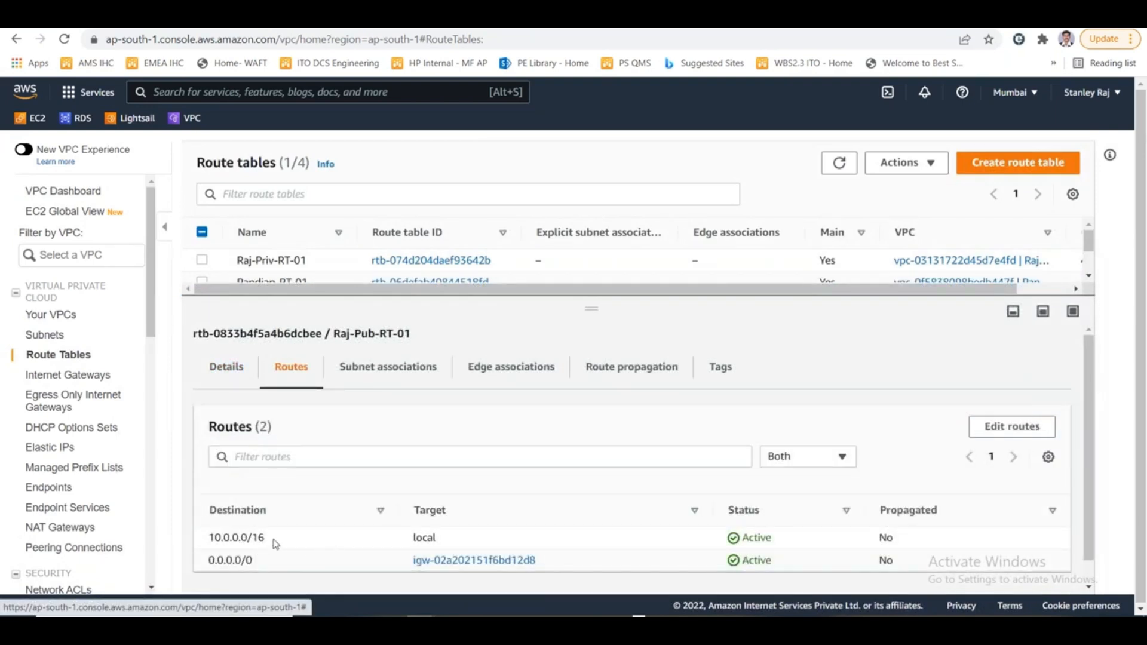
- Highlight the 10.0.0.0/16 destination, compare it with the Paint diagram, and highlight the 0.0.0.0/0 destination
{"action": "left_click_drag", "start_coordinate": [275, 543], "coordinate": [209, 539]}
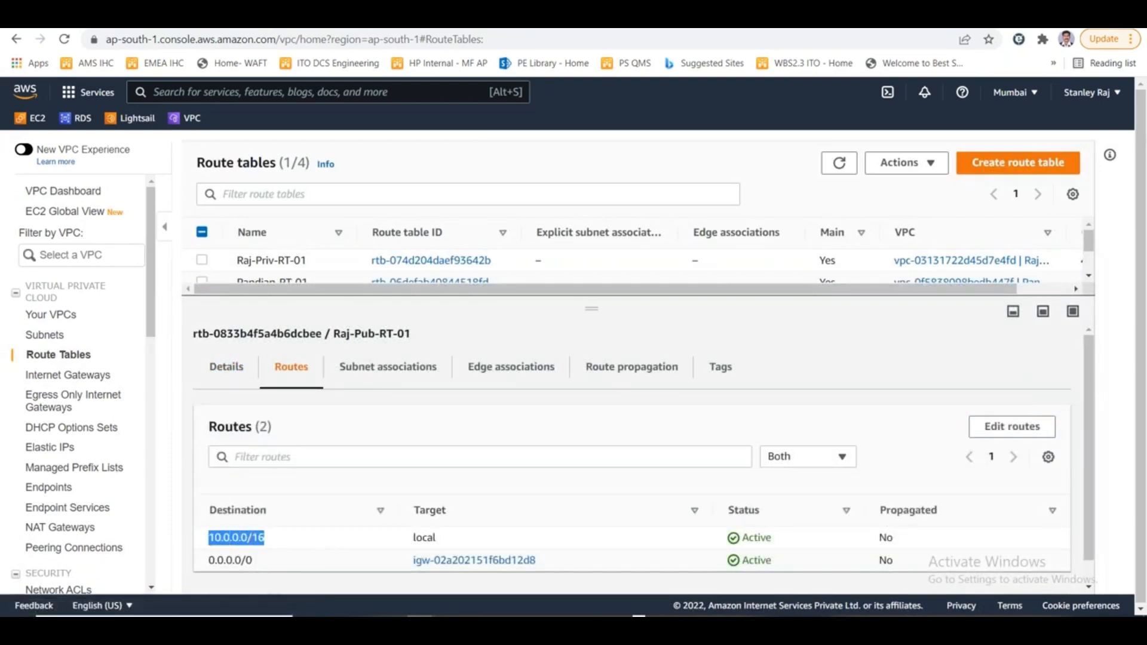
{"action": "key", "text": "alt+Tab"}
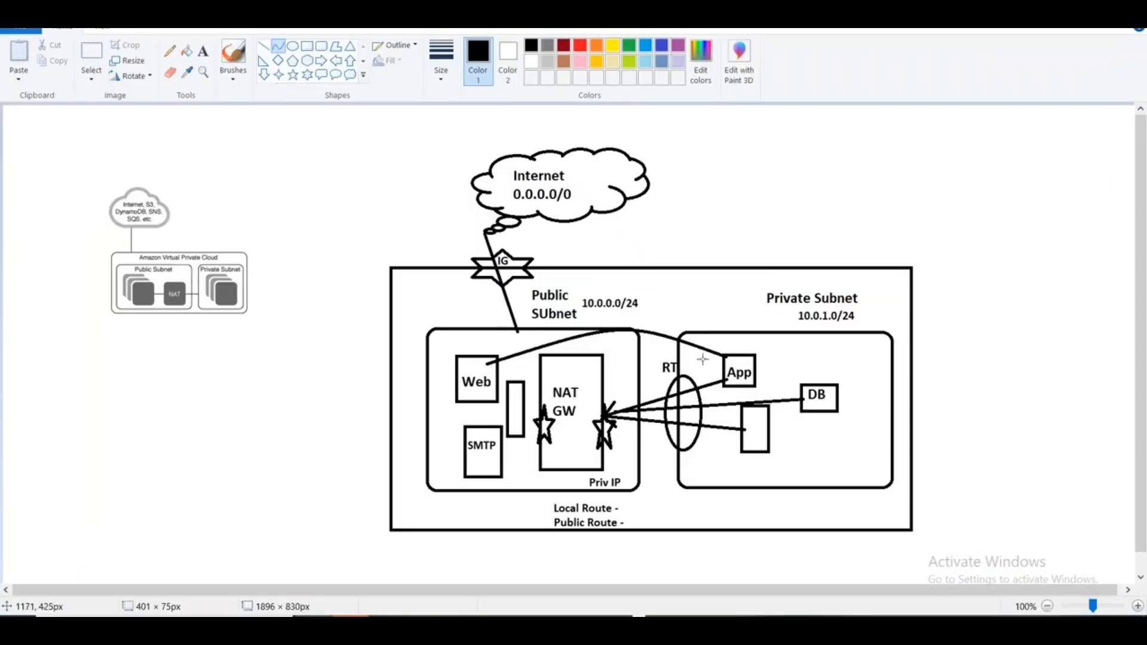
{"action": "key", "text": "alt+Tab"}
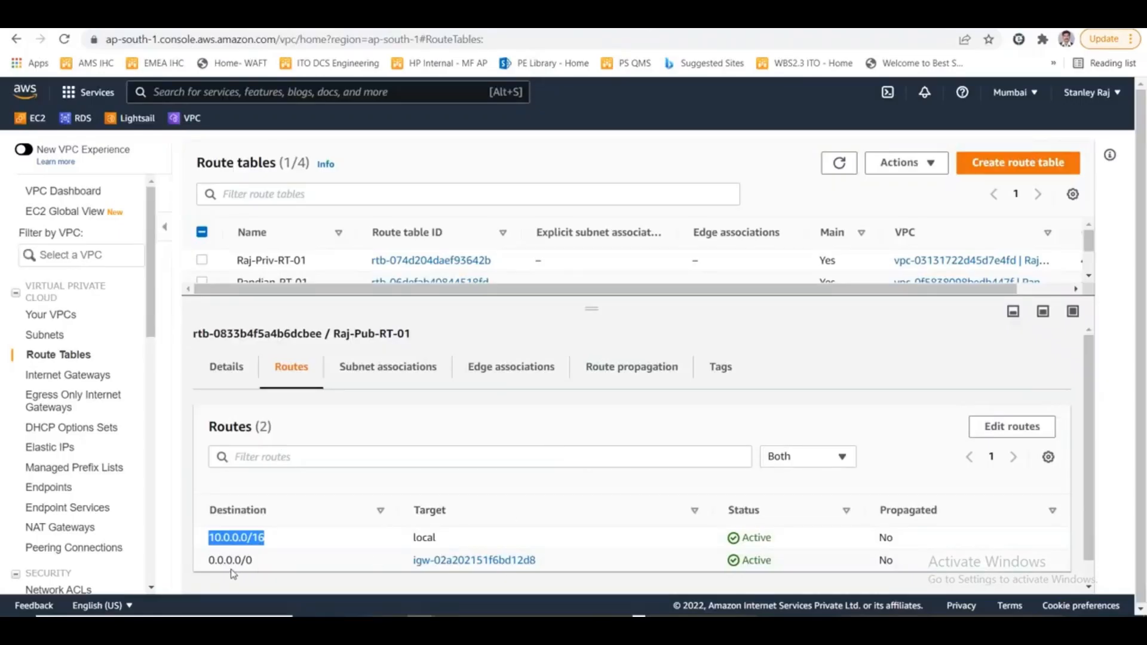
{"action": "left_click_drag", "start_coordinate": [257, 560], "coordinate": [205, 565]}
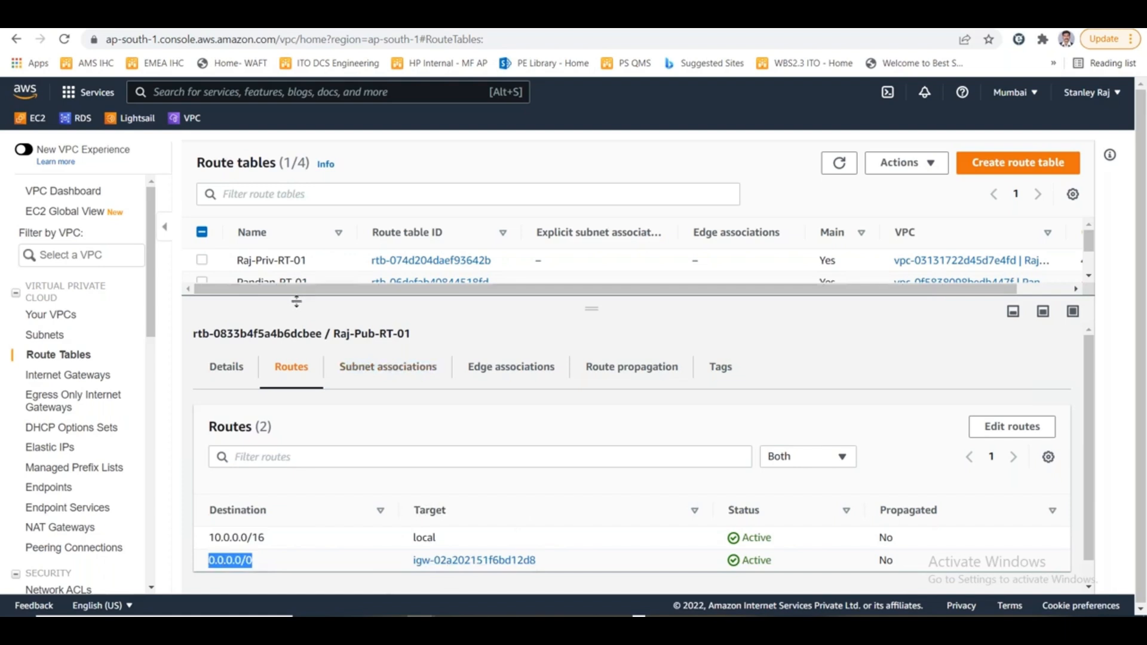
- Display the routes of Raj-Priv-RT-01 instead and highlight the local target of its 10.0.0.0/16 route
{"action": "left_click_drag", "start_coordinate": [296, 301], "coordinate": [289, 328]}
{"action": "left_click", "coordinate": [202, 304]}
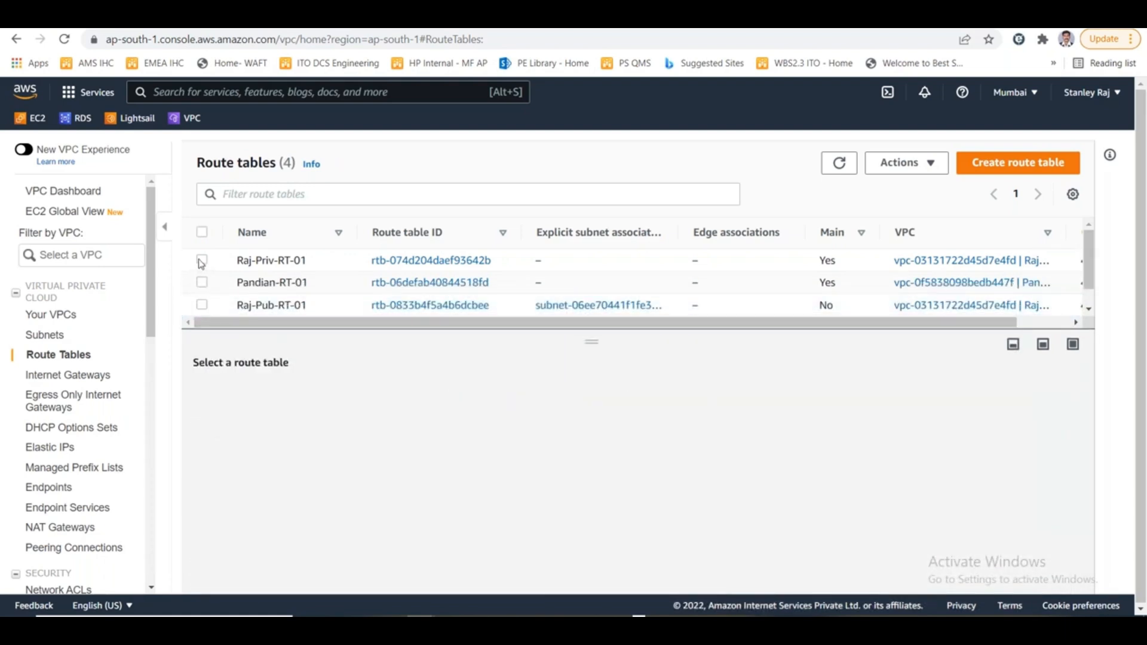
{"action": "left_click", "coordinate": [202, 260]}
{"action": "left_click", "coordinate": [318, 409]}
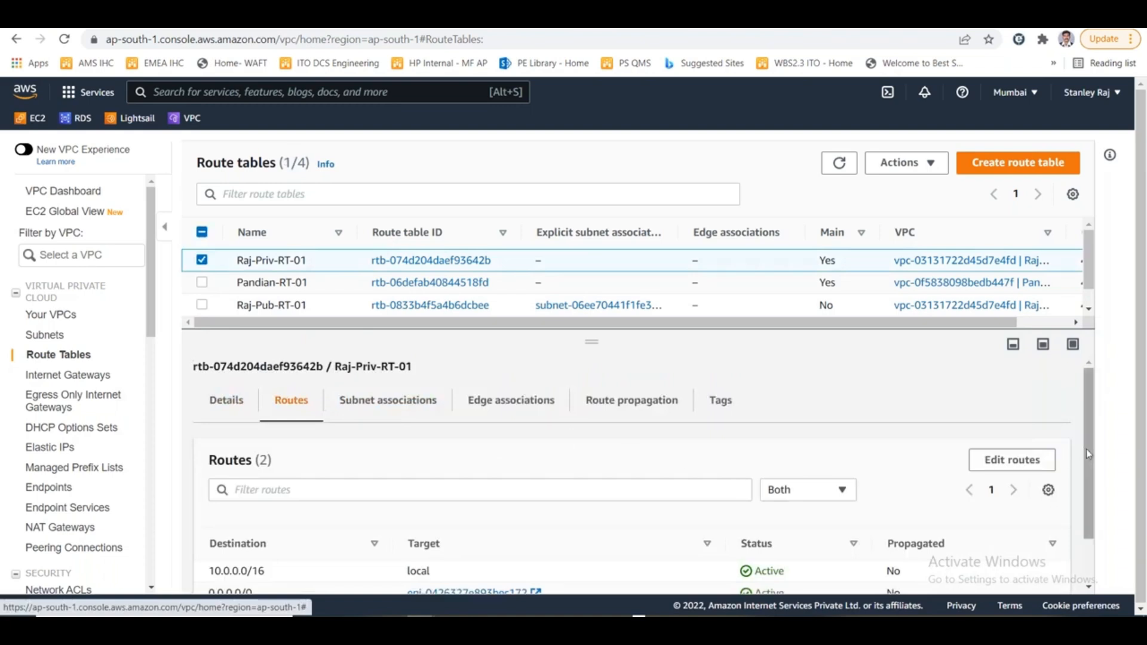
{"action": "scroll", "coordinate": [1086, 450], "scroll_direction": "down", "scroll_amount": 1}
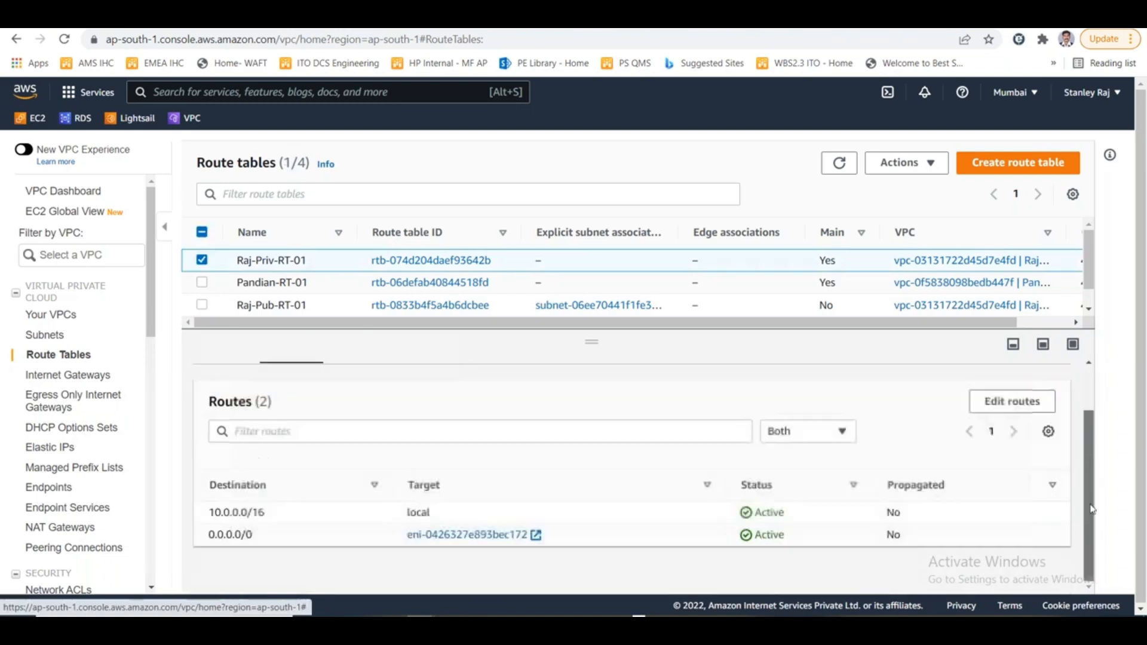
{"action": "double_click", "coordinate": [421, 514]}
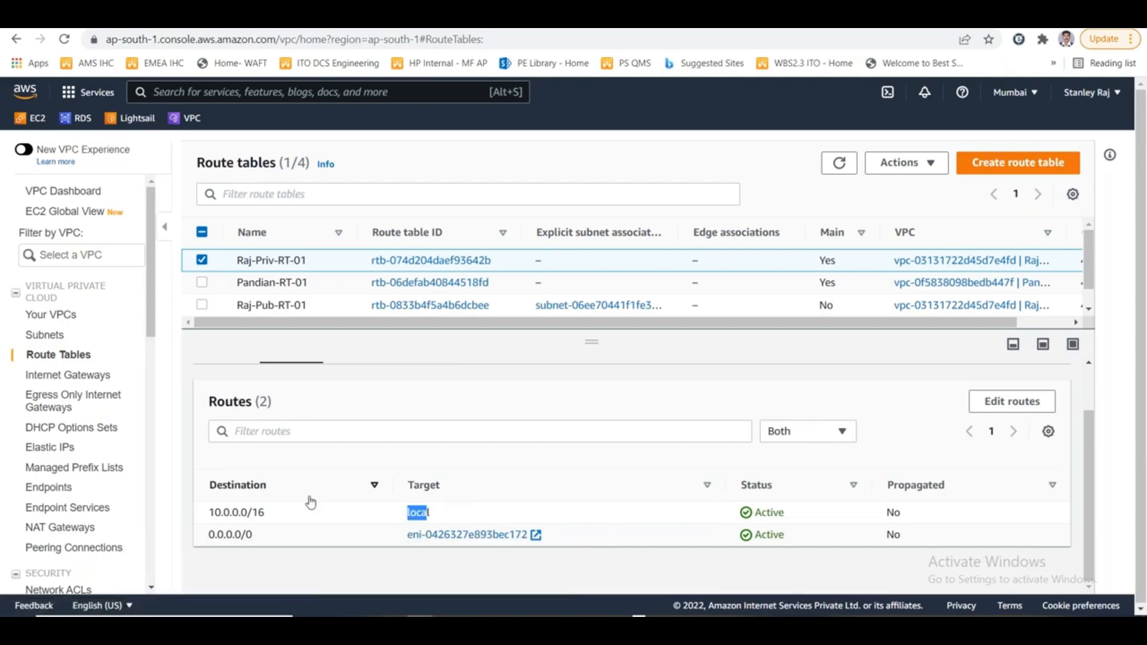
- Switch to the Excel notes and make the word "Outbound" bold in cell B4
{"action": "key", "text": "alt+Tab"}
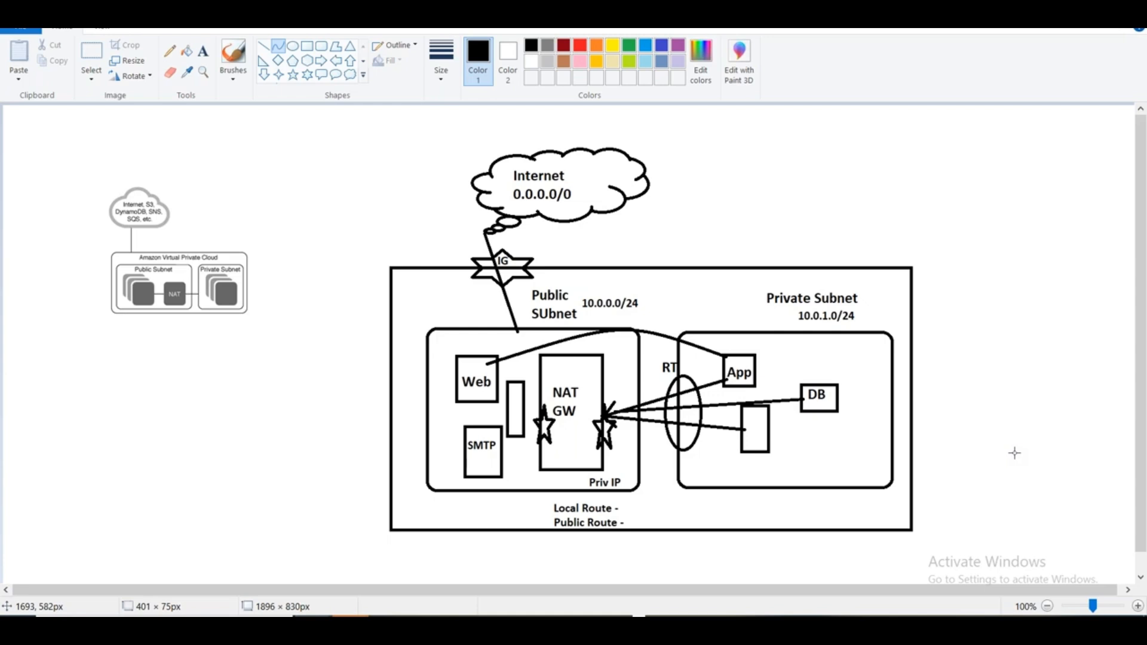
{"action": "key", "text": "alt+Tab"}
{"action": "key", "text": "alt+Tab"}
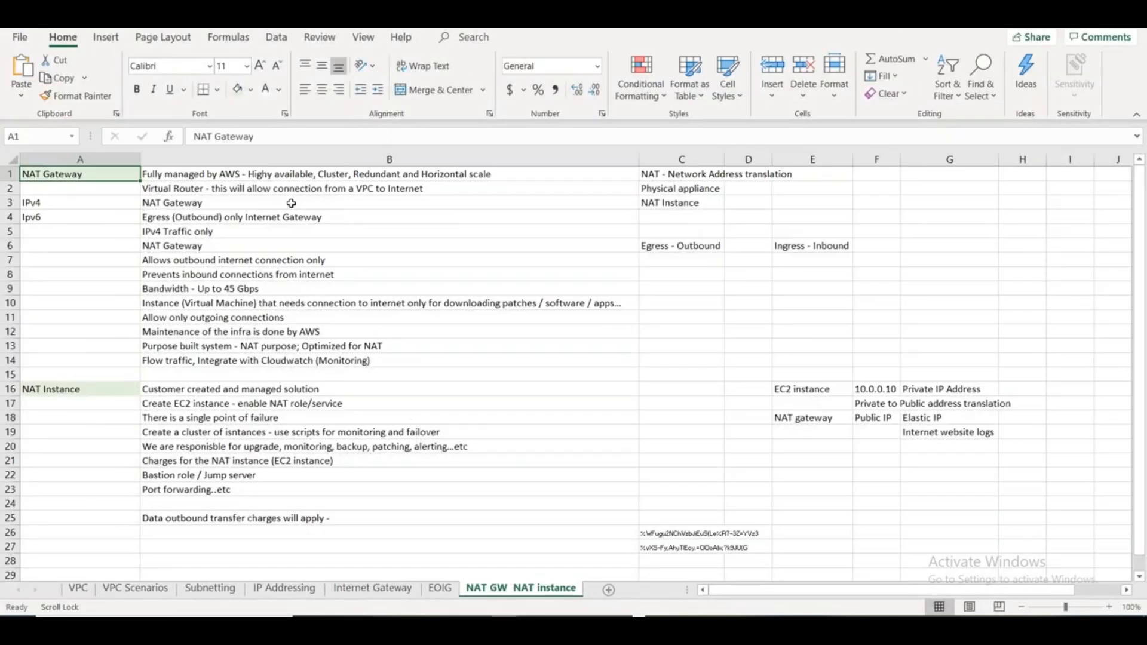
{"action": "double_click", "coordinate": [197, 217]}
{"action": "double_click", "coordinate": [197, 218]}
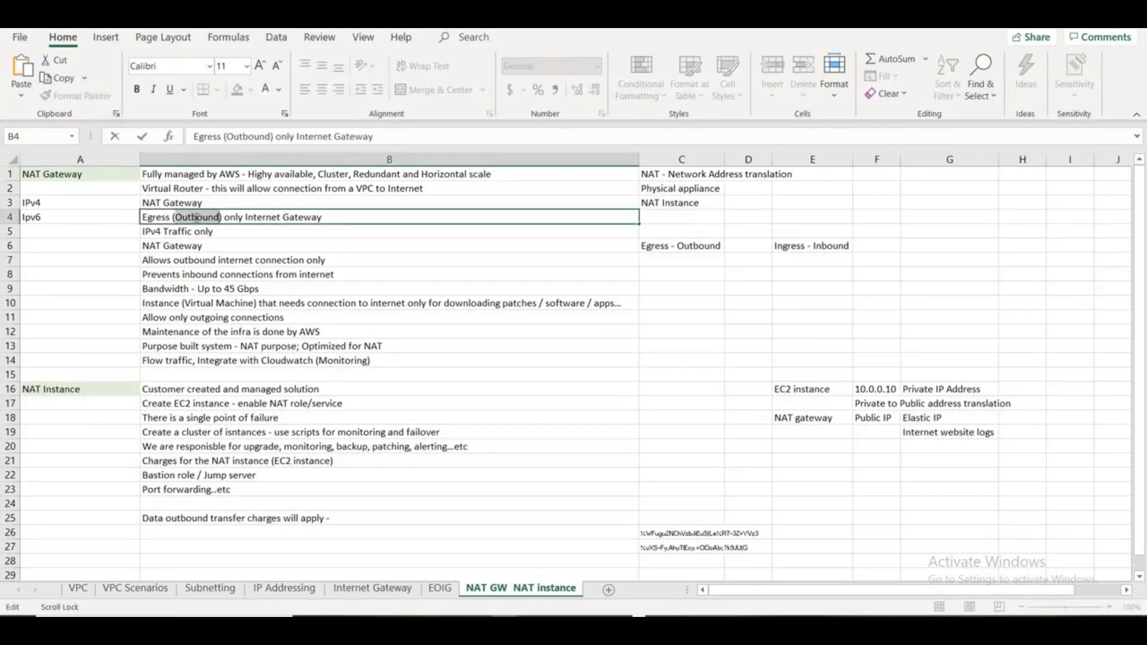
{"action": "key", "text": "ctrl+b"}
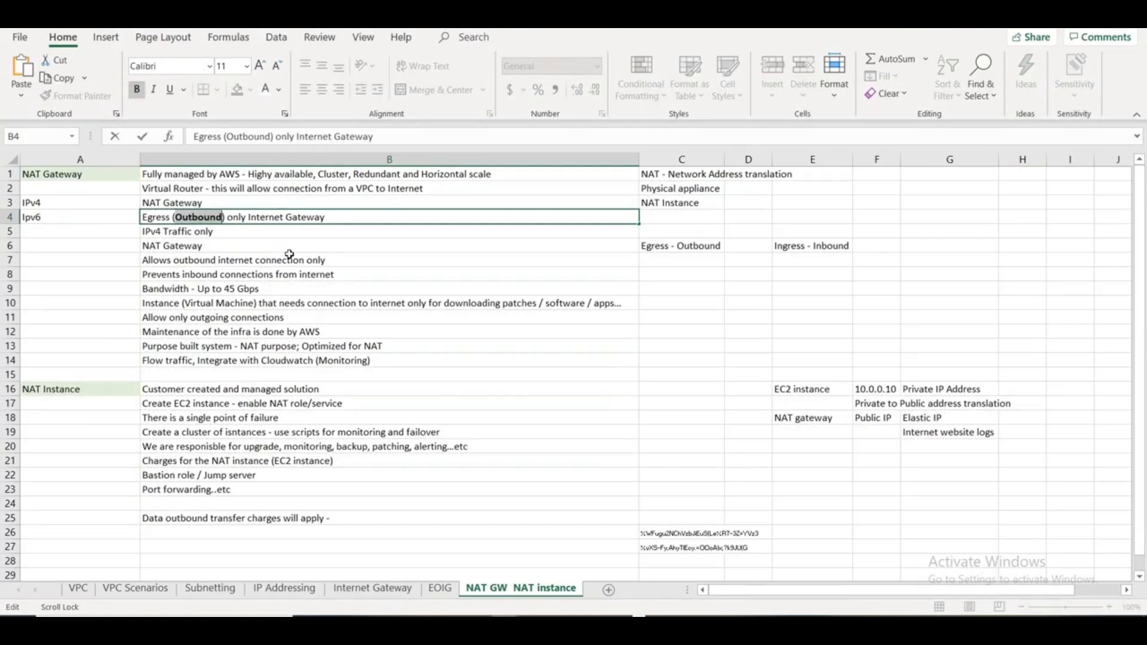
- Make the words "Prevents inbound" bold in cell B8
{"action": "left_click", "coordinate": [201, 274]}
{"action": "left_click_drag", "start_coordinate": [223, 274], "coordinate": [121, 274]}
{"action": "key", "text": "ctrl+b"}
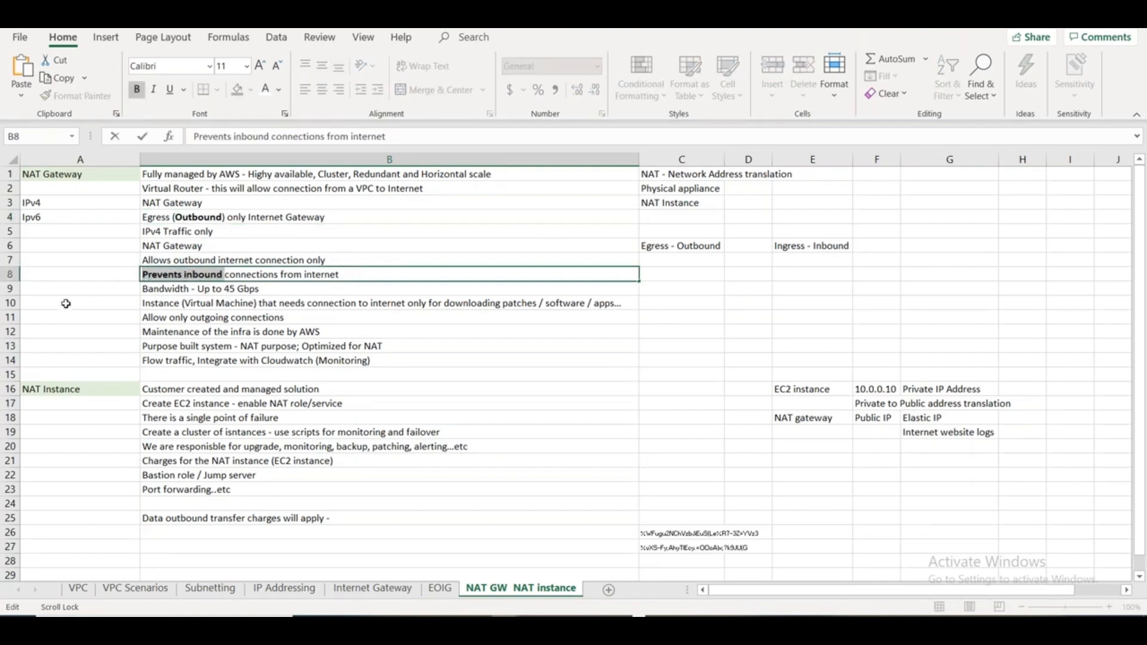
{"action": "left_click", "coordinate": [762, 313]}
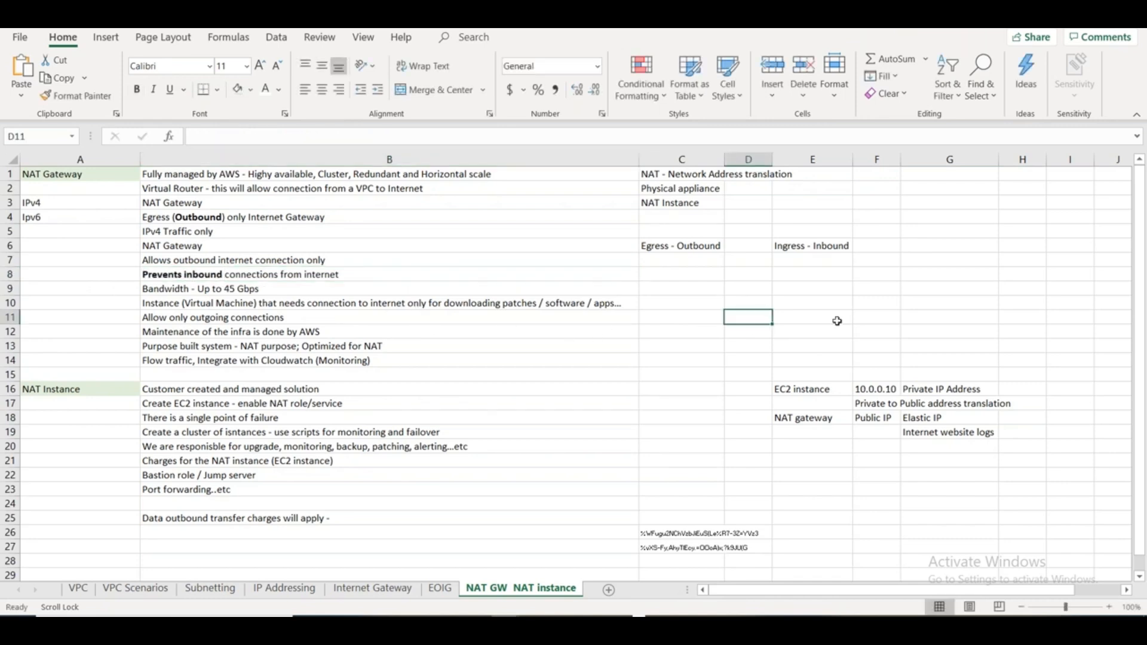
- Review the outbound connection note in B7 and the Internet Gateway sheet, then return to the NAT GW NAT instance sheet
{"action": "left_click", "coordinate": [193, 260]}
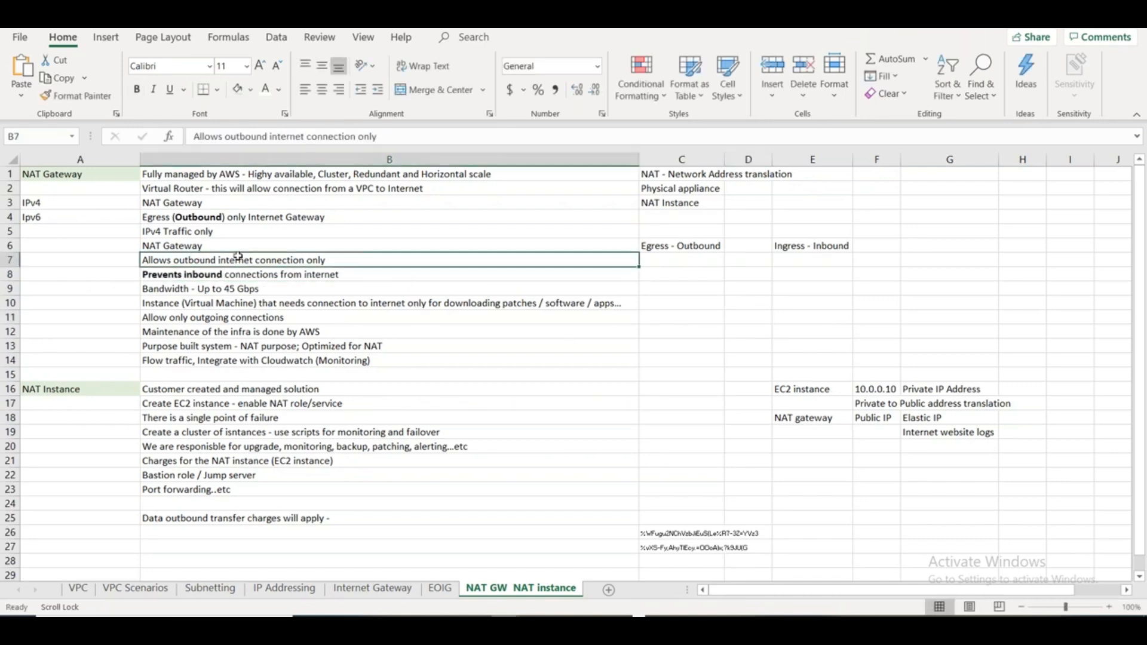
{"action": "left_click", "coordinate": [373, 588]}
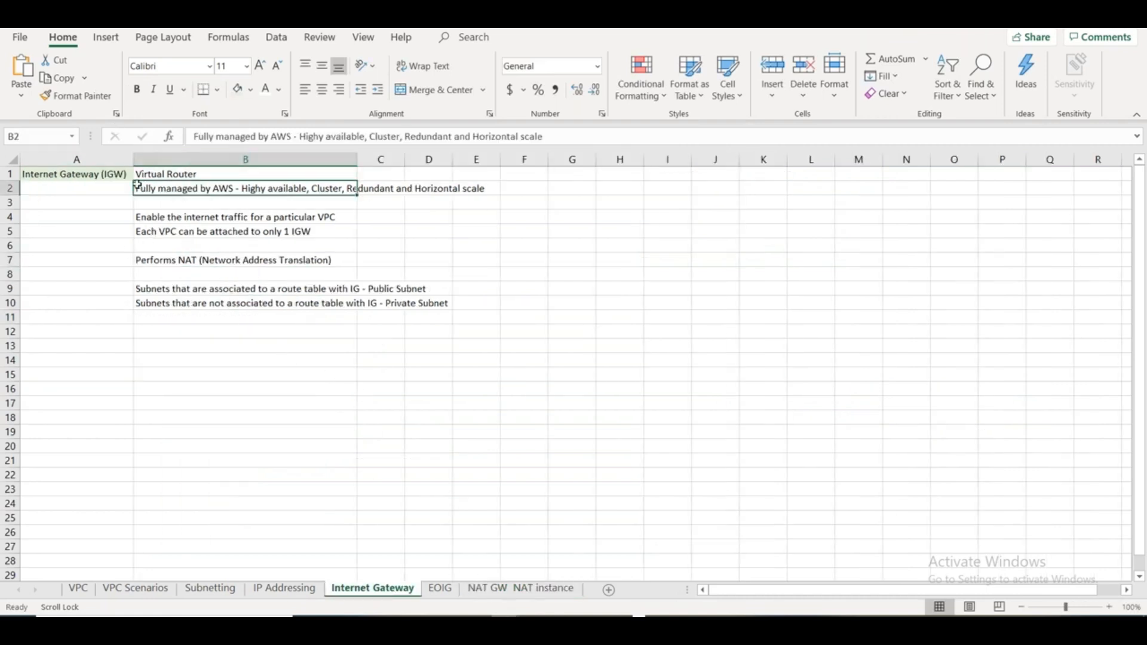
{"action": "left_click", "coordinate": [504, 590]}
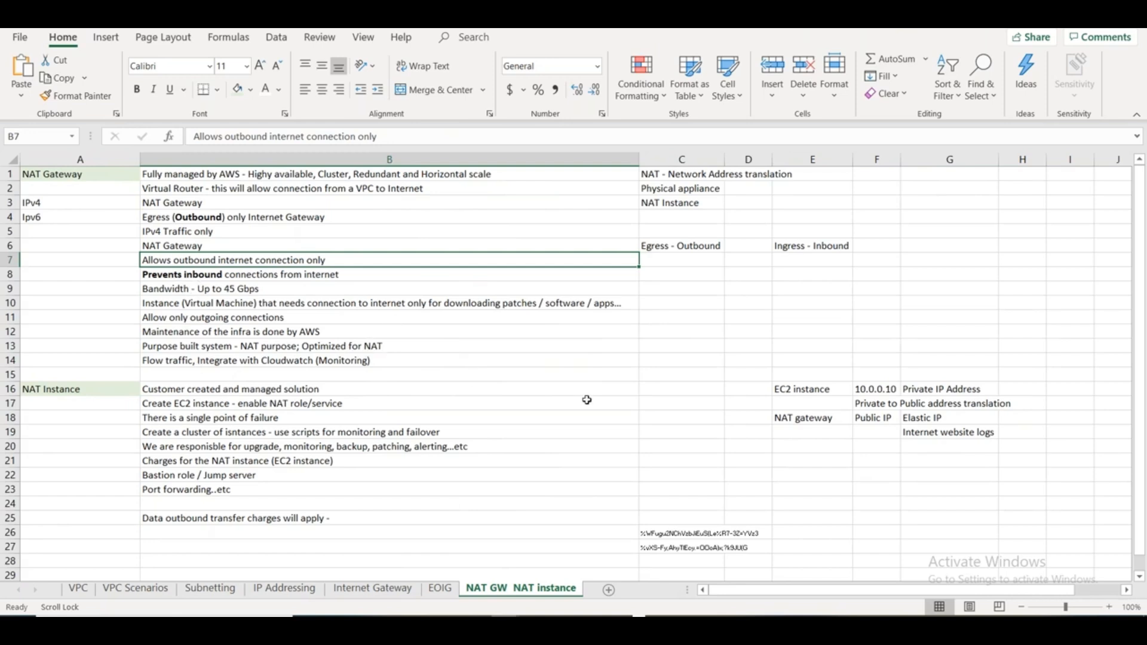
- Highlight "downloading patches / software / apps..." in cell B10 and switch back to the Paint network diagram
{"action": "left_click", "coordinate": [502, 360]}
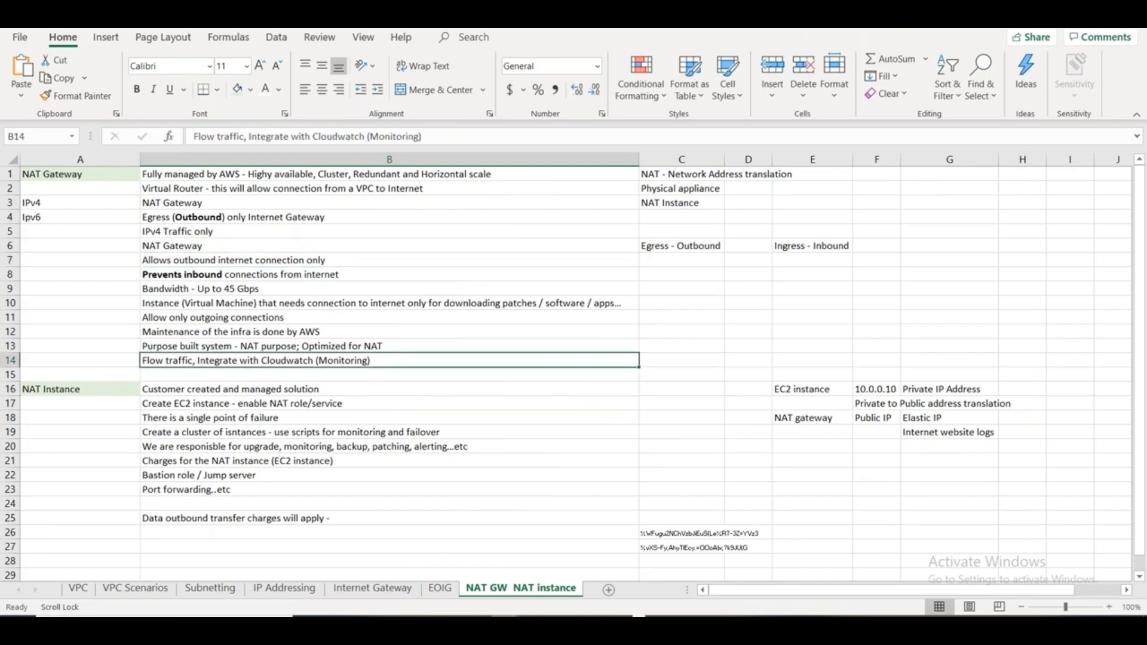
{"action": "double_click", "coordinate": [477, 303]}
{"action": "left_click_drag", "start_coordinate": [464, 303], "coordinate": [635, 320]}
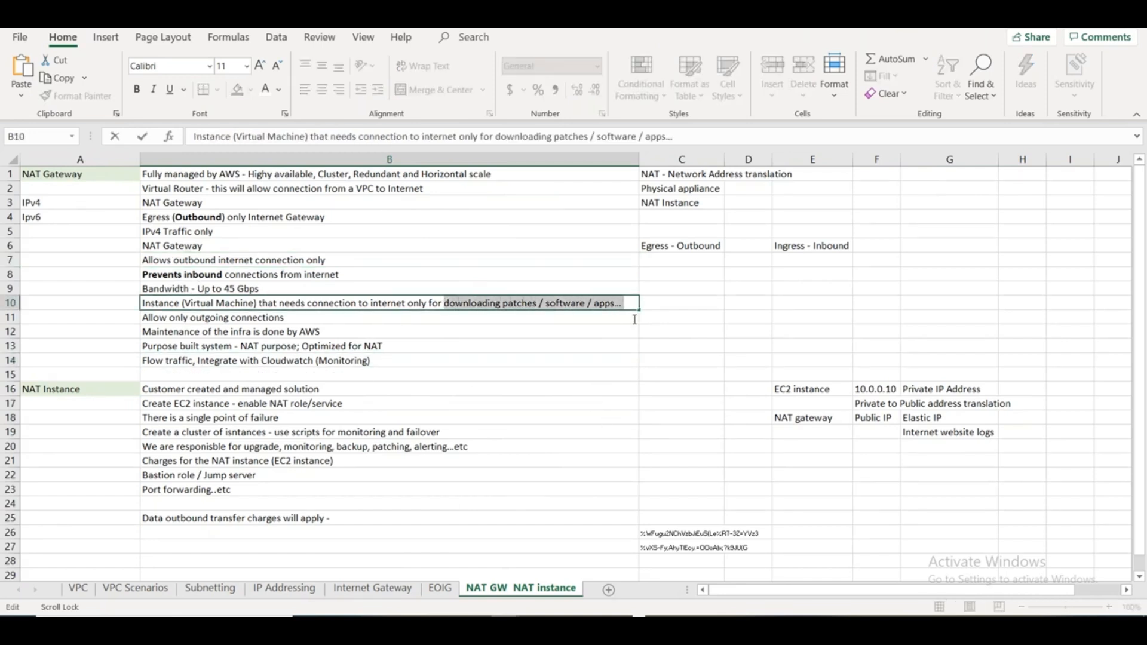
{"action": "left_click", "coordinate": [759, 345]}
{"action": "key", "text": "alt+Tab"}
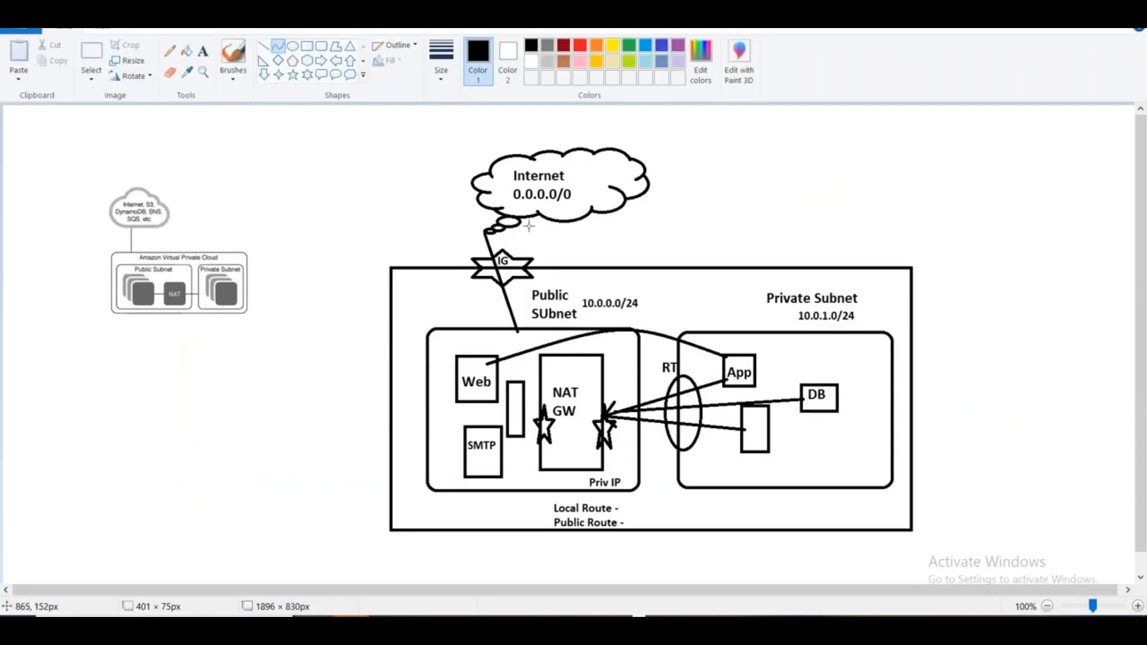